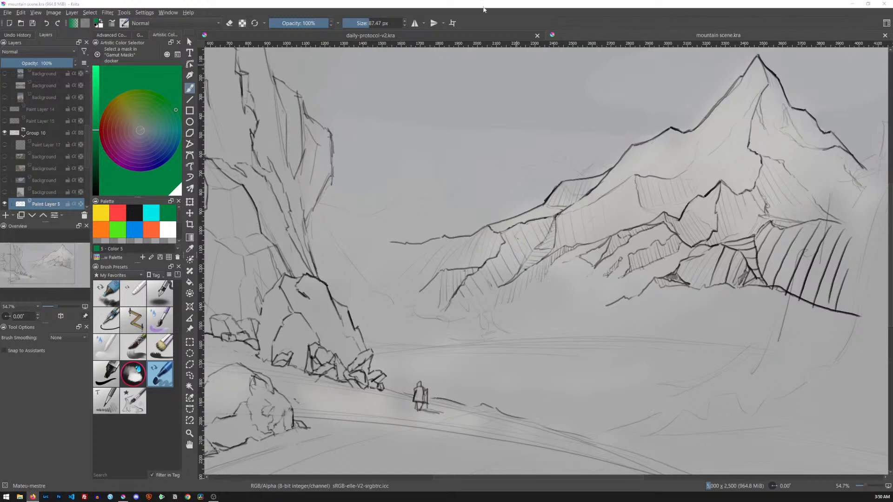
- Examine the mountain sketch up close and as a whole, including the foreground rocks, the small figure and the distant peak
left_click(579, 6)
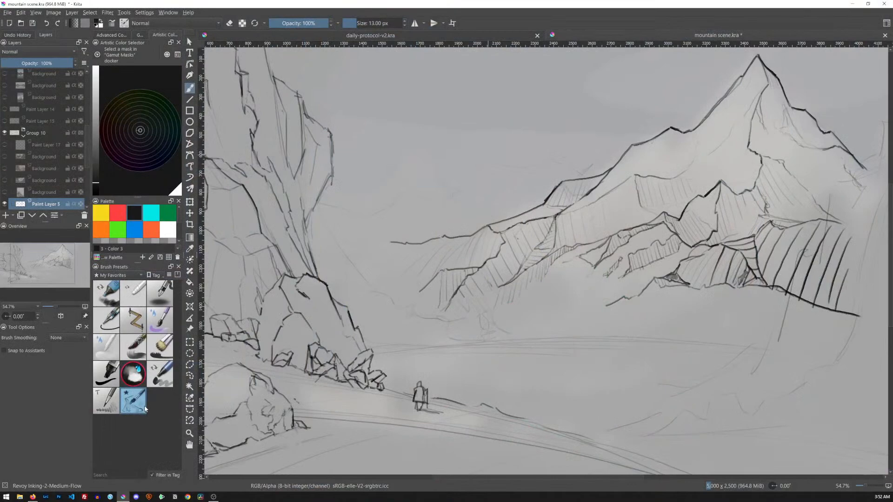
key("shift+space")
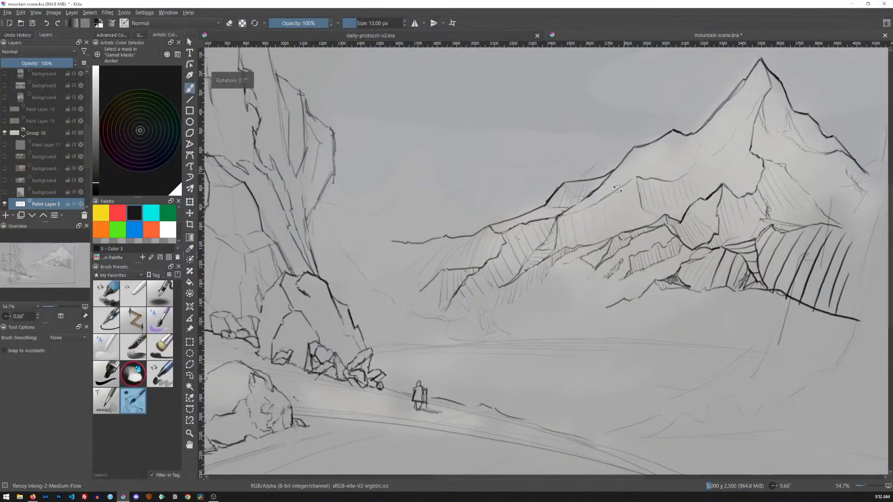
key("5")
mouse_move(592, 208)
left_mouse_down()
mouse_move(589, 221)
mouse_move(581, 205)
left_mouse_up()
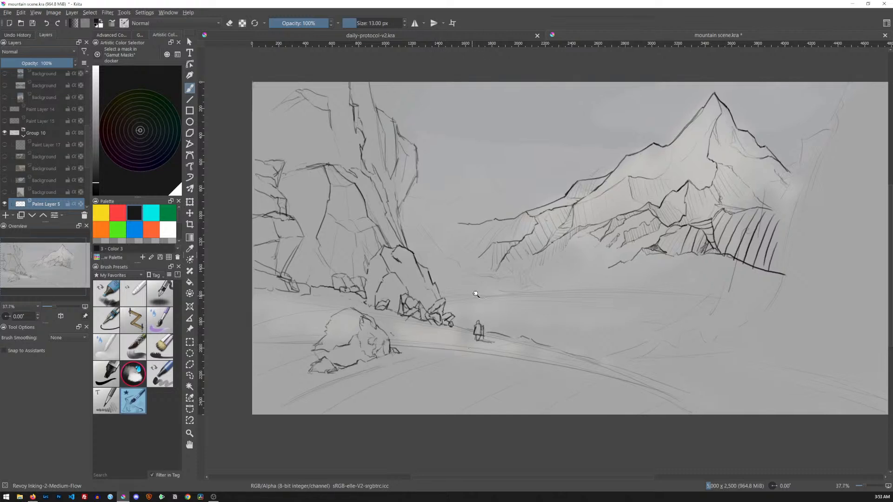
scroll(483, 307, "up", 5)
left_click_drag(456, 248, 518, 152)
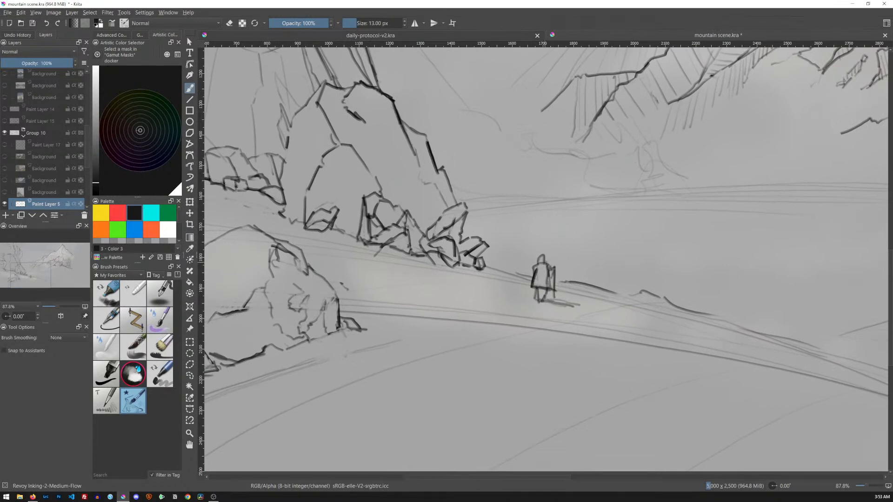
key("t")
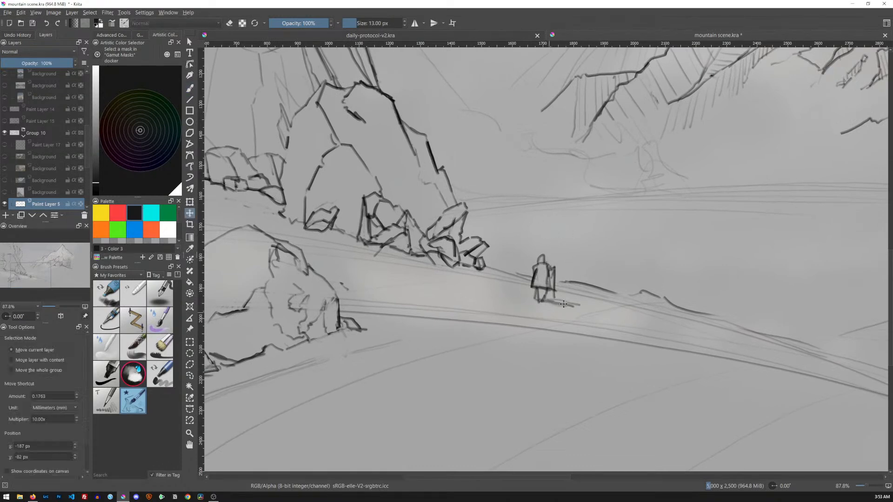
scroll(505, 200, "down", 4)
left_click_drag(529, 230, 533, 222)
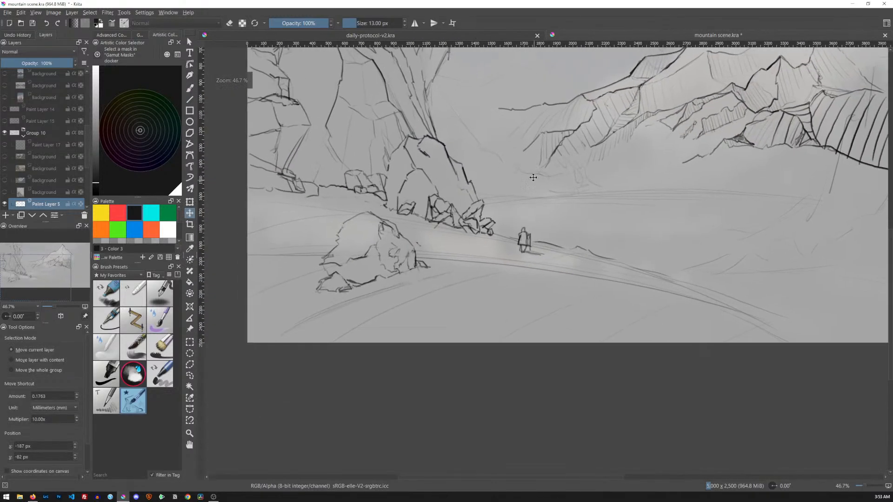
left_click_drag(534, 155, 534, 259)
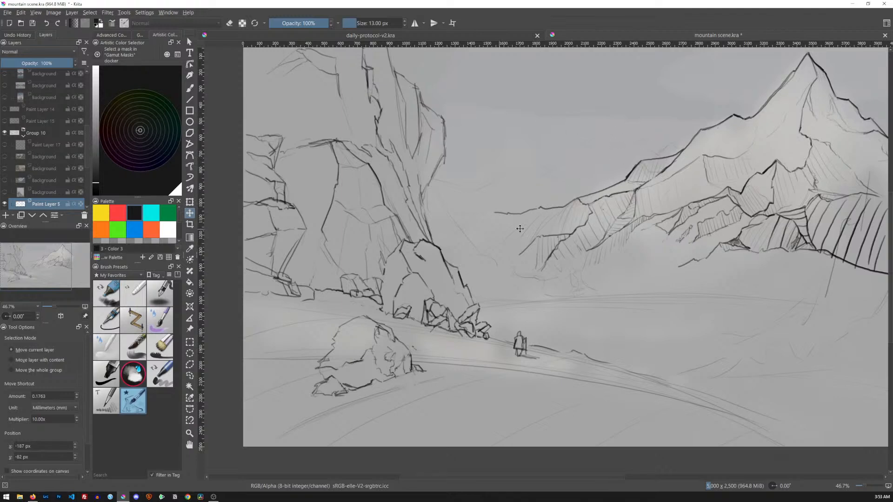
left_click_drag(686, 186, 661, 190)
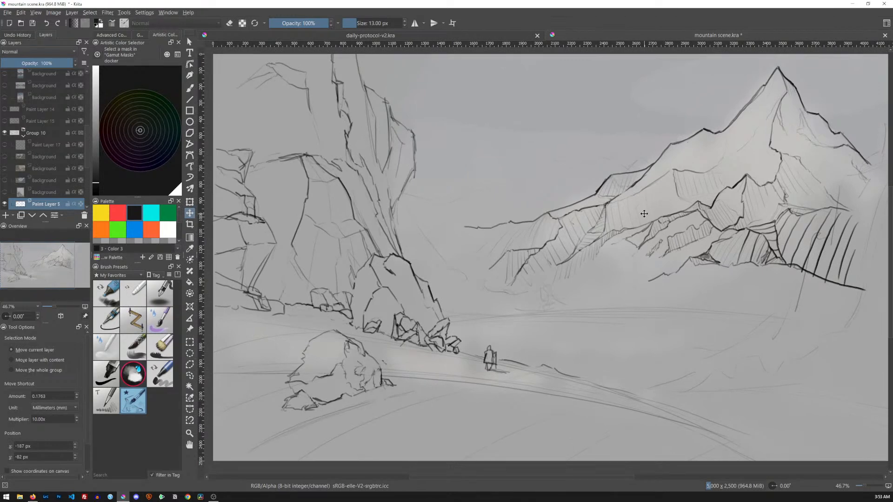
- Add a new paint layer directly beneath Paint Layer 5 and name it "Distant mountains"
scroll(88, 146, "down", 4)
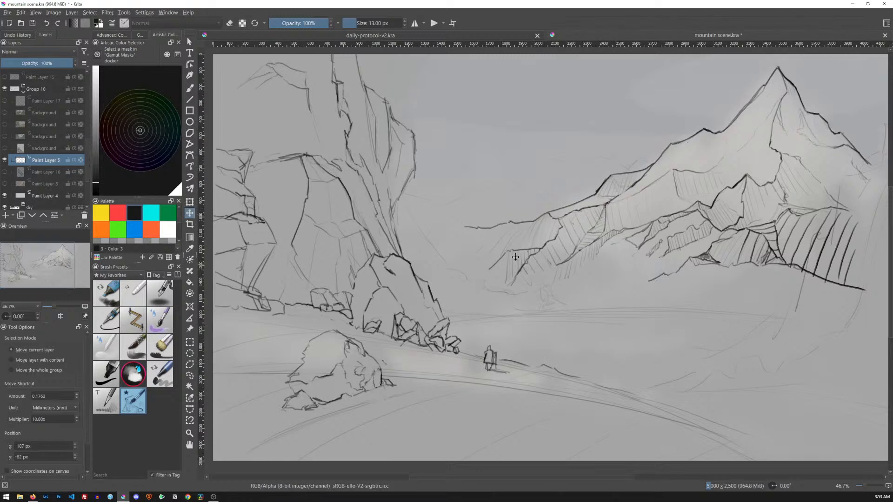
left_click_drag(641, 142, 636, 143)
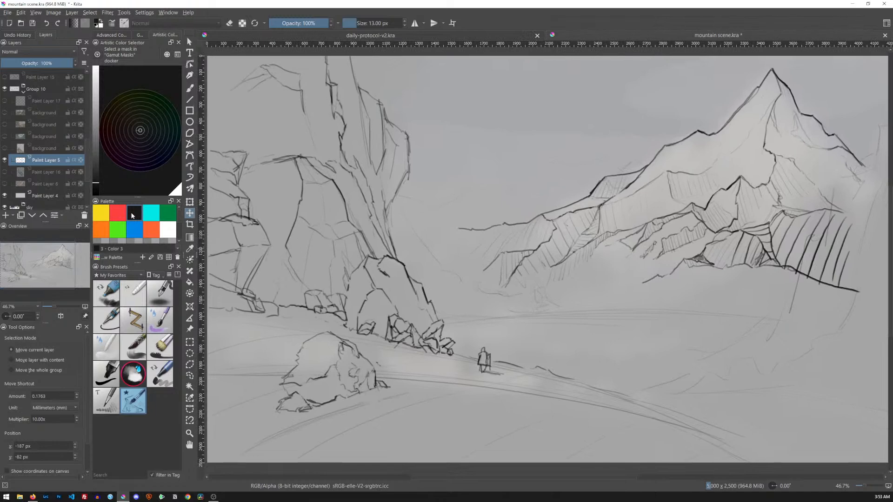
key("Insert")
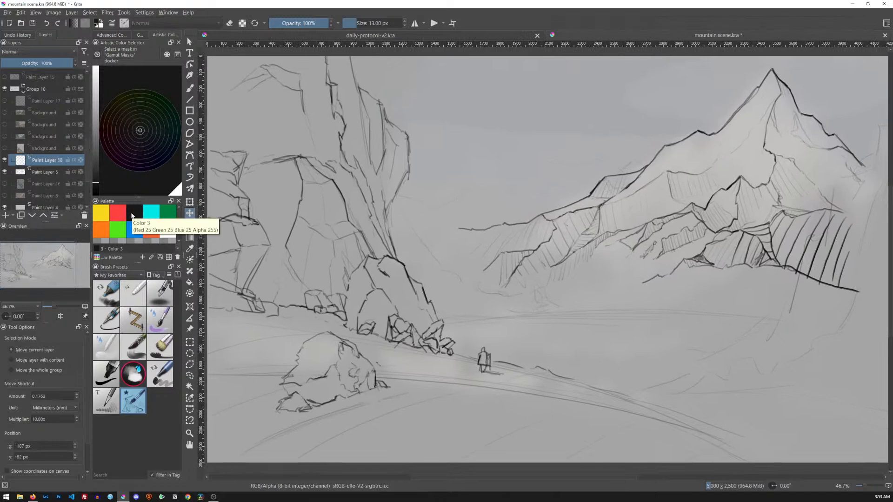
left_click(32, 216)
mouse_move(57, 200)
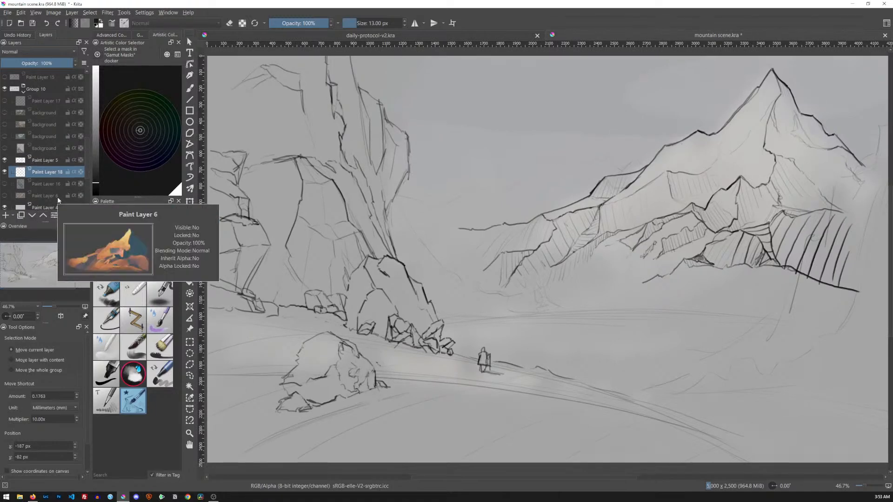
double_click(44, 172)
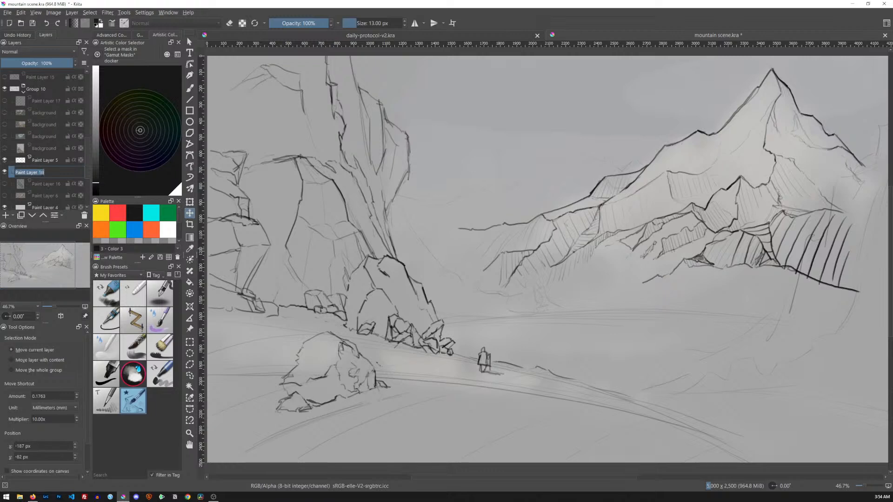
type("Distant mountains")
key("Return")
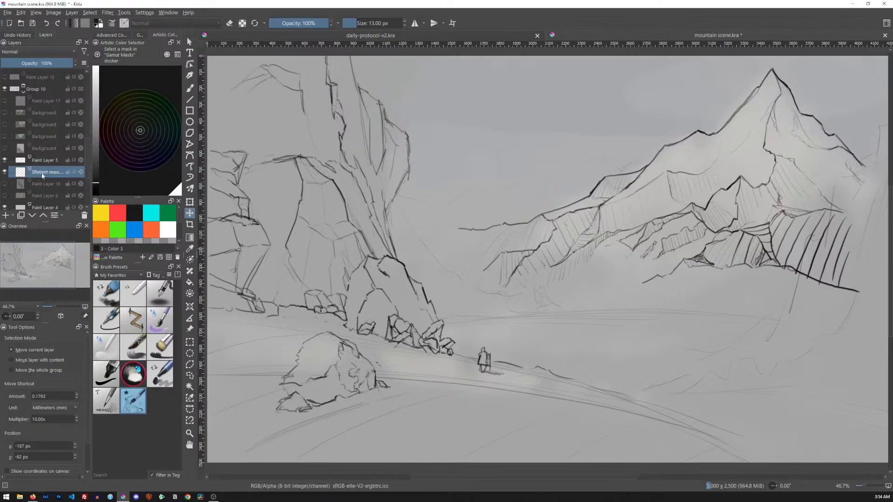
- Rename Paint Layer 5, the line sketch layer, as "Mountain and foreground rocks left"
right_click(43, 161)
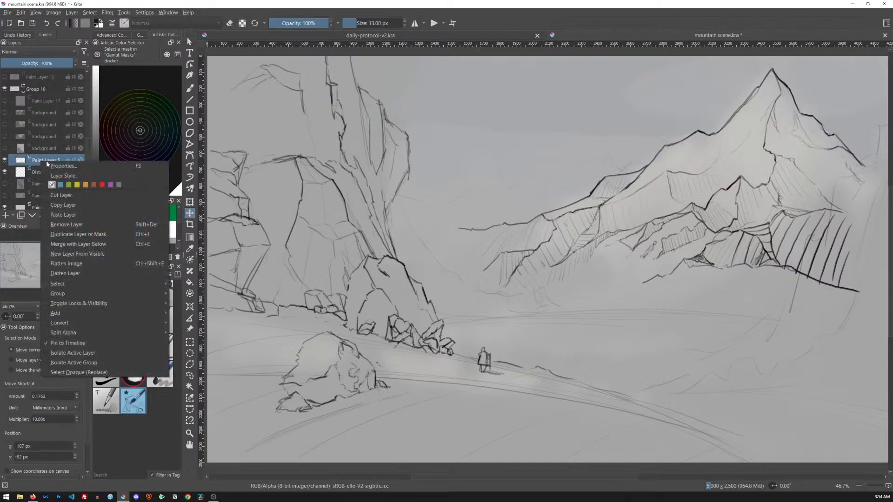
double_click(41, 161)
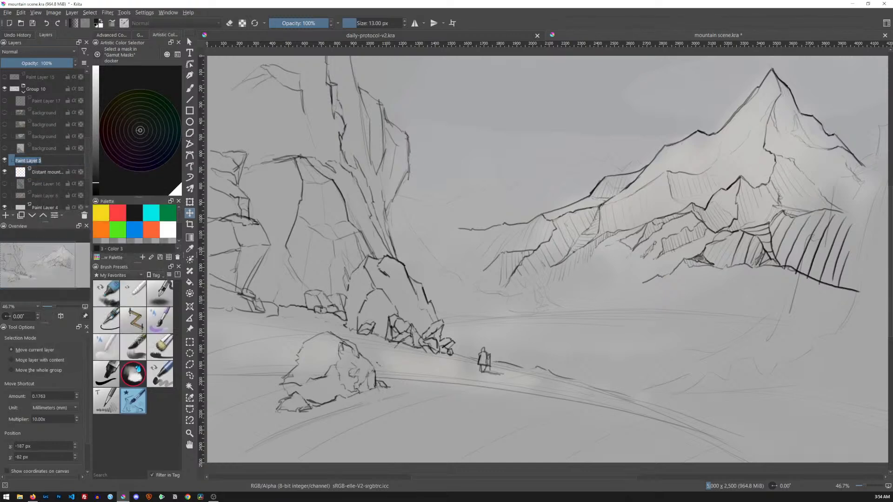
type("Moun")
type("tain and foregr")
type("ound rocks le")
type("ft")
key("Return")
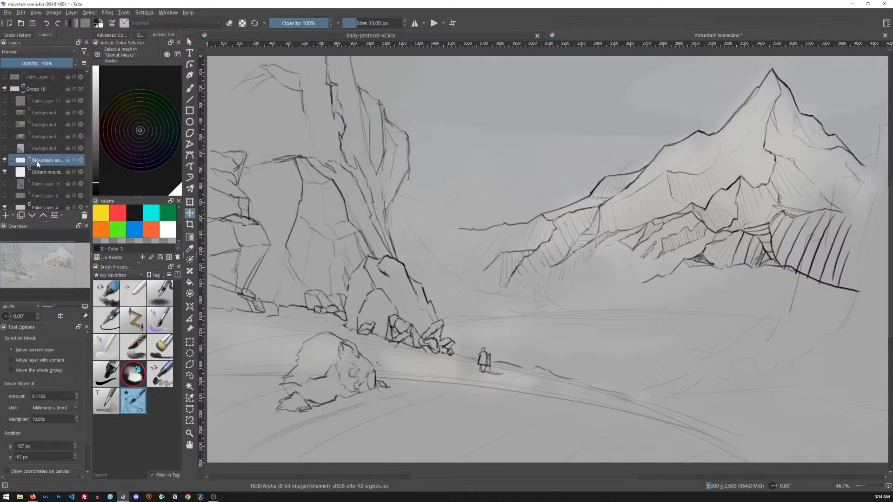
- Make the Distant mountains layer active with the brush, then try a stroke in the sky and undo it
left_click(38, 172)
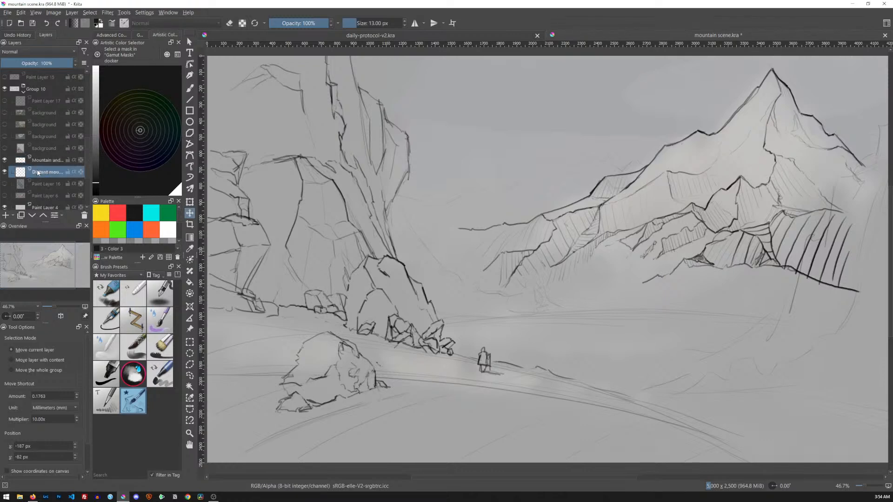
key("b")
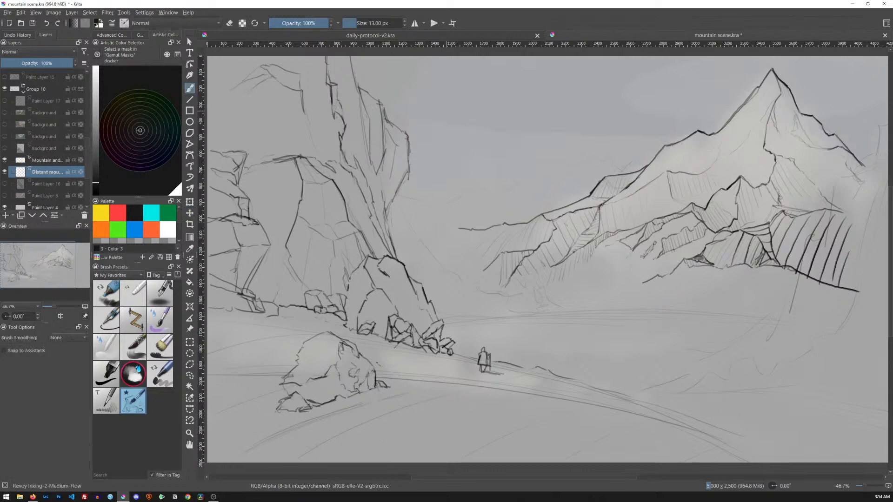
mouse_move(480, 95)
left_mouse_down()
mouse_move(497, 126)
mouse_move(527, 142)
left_mouse_up()
key("ctrl+z")
mouse_move(573, 142)
left_mouse_down()
mouse_move(592, 143)
mouse_move(582, 145)
left_mouse_up()
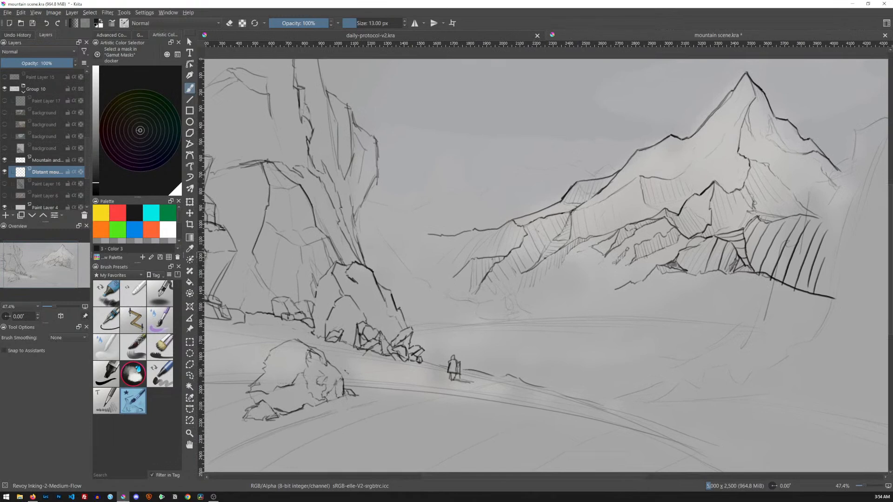
- Show and hide three reference paintings in Group 10 one after another to study their landscape composition
left_click(5, 113)
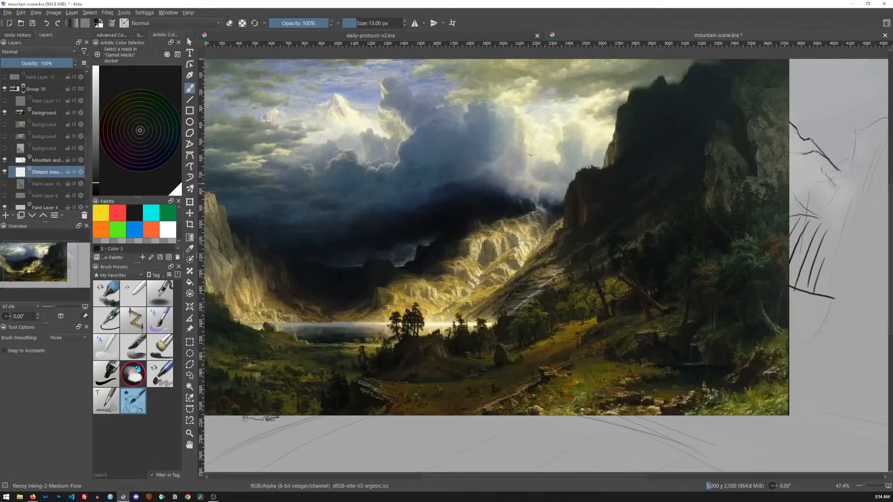
left_click(5, 113)
left_click(5, 124)
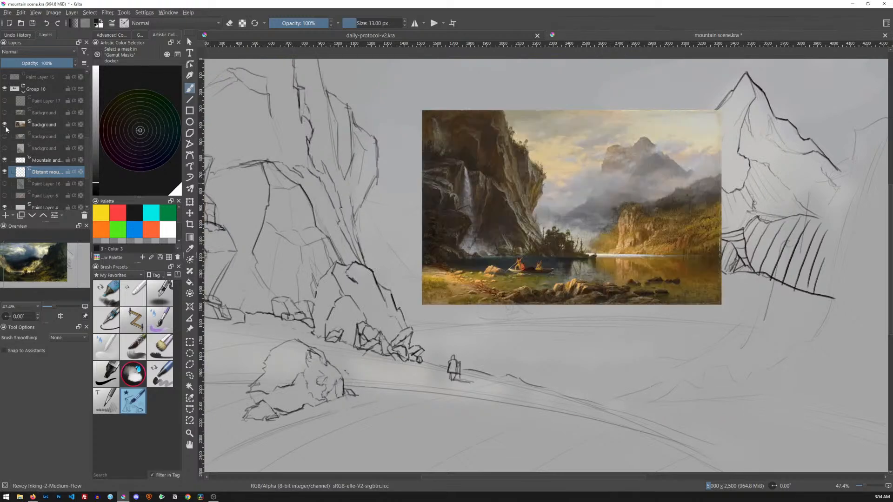
left_click(5, 125)
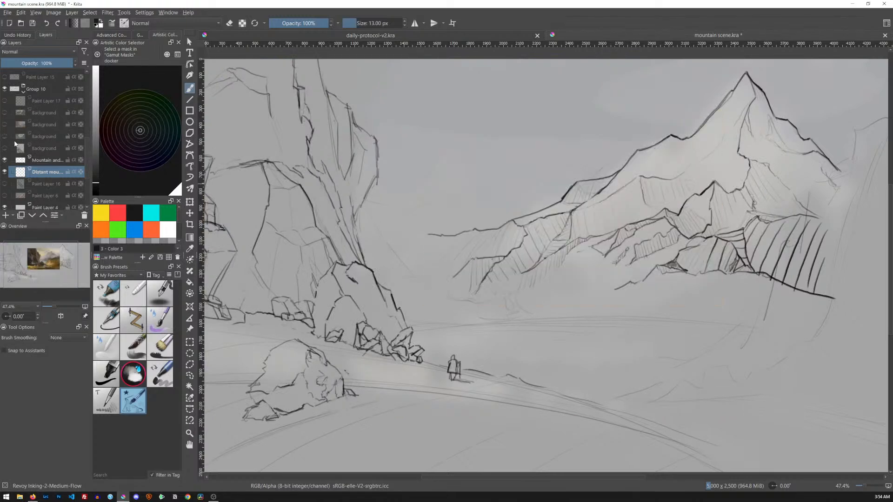
left_click(5, 137)
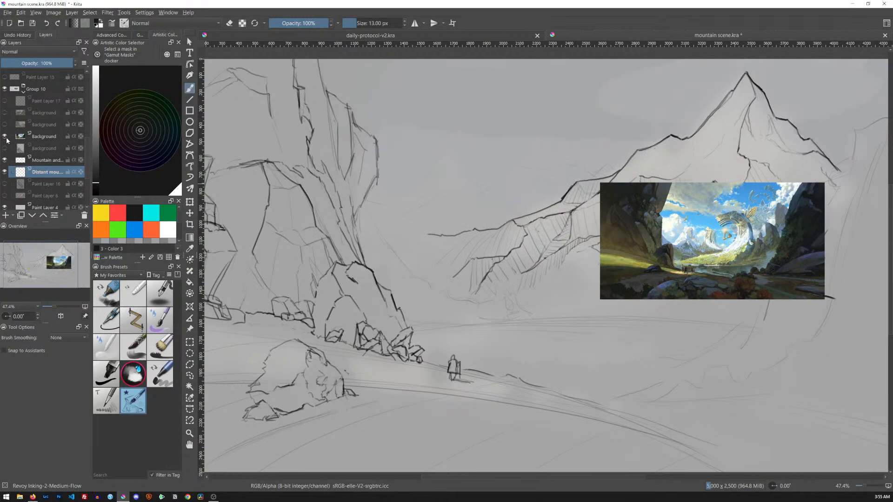
left_click(5, 136)
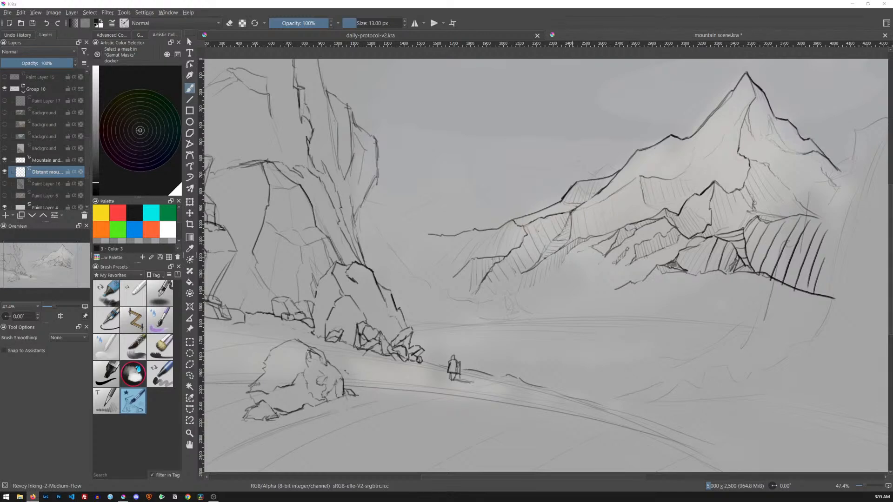
- Switch to the browser with the Krita website and look through its home page
left_click_drag(744, 0, 682, 23)
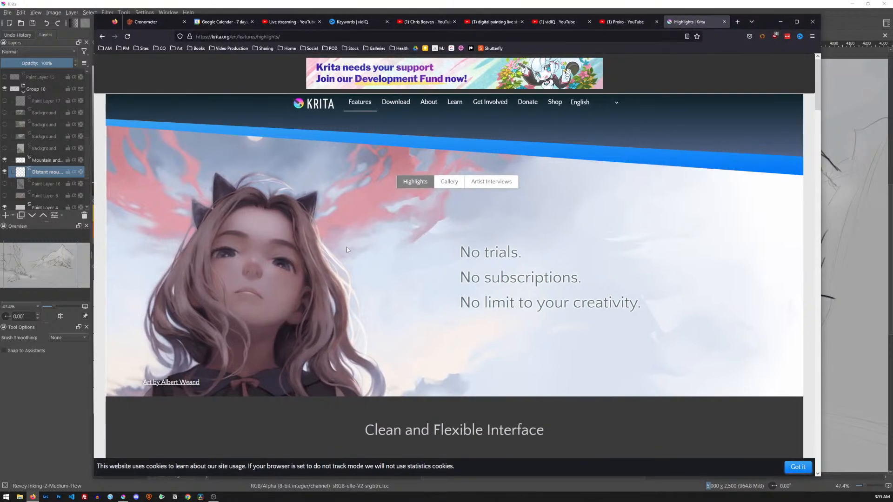
left_click(313, 105)
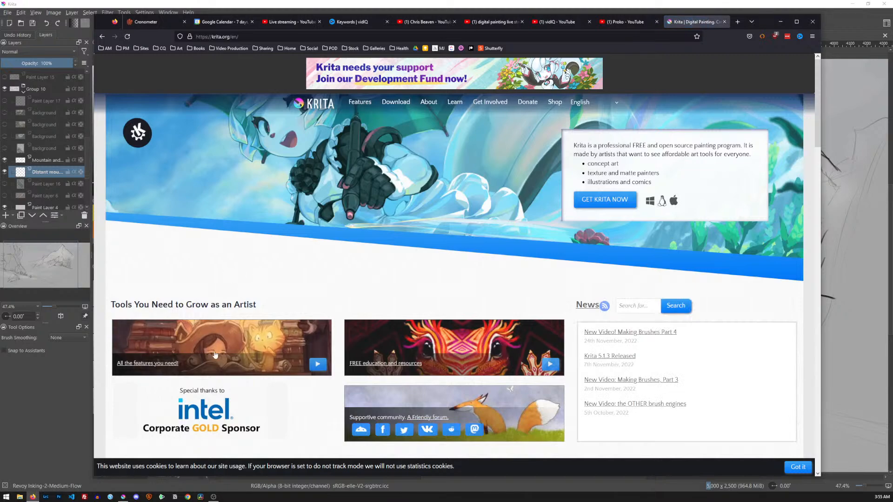
scroll(219, 340, "down", 6)
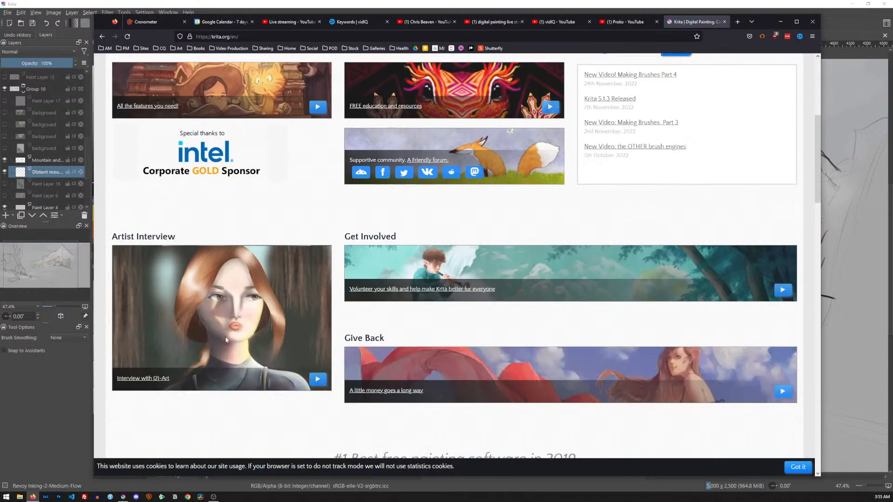
scroll(226, 341, "down", 4)
scroll(229, 330, "up", 7)
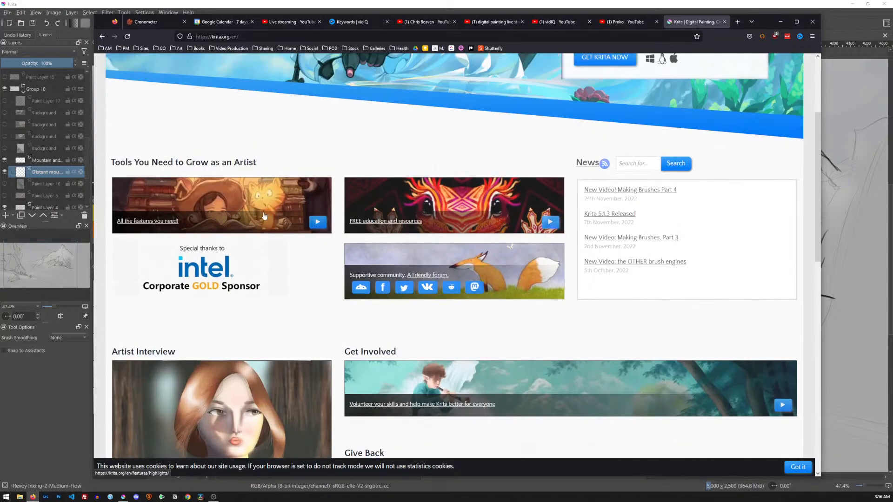
- Open the website's overview of all features and look through it down to the free download section
left_click(264, 215)
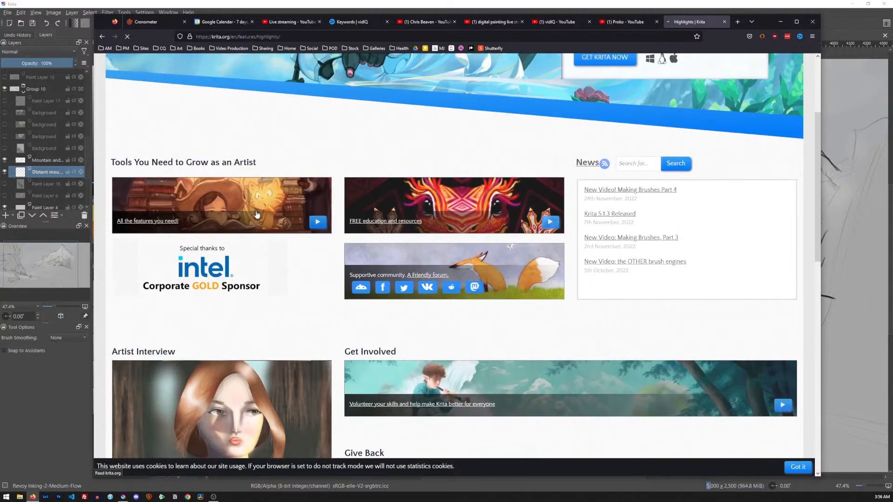
scroll(398, 267, "down", 7)
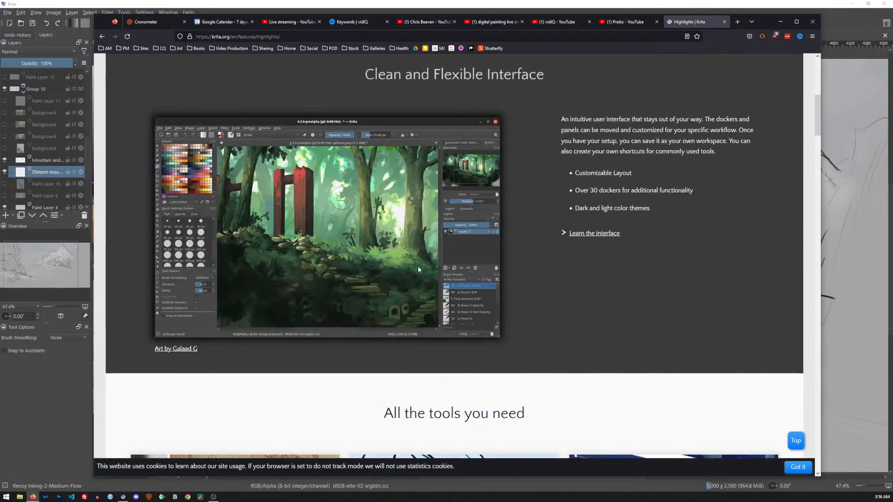
scroll(417, 266, "down", 10)
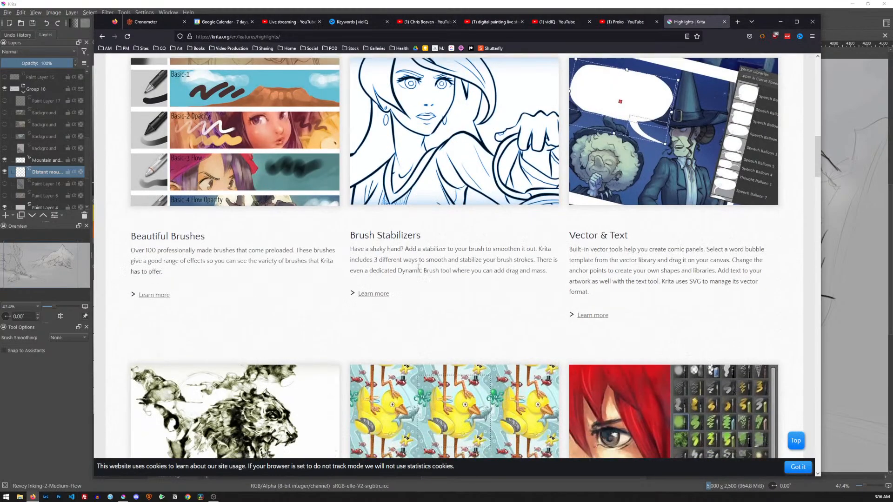
scroll(418, 269, "down", 9)
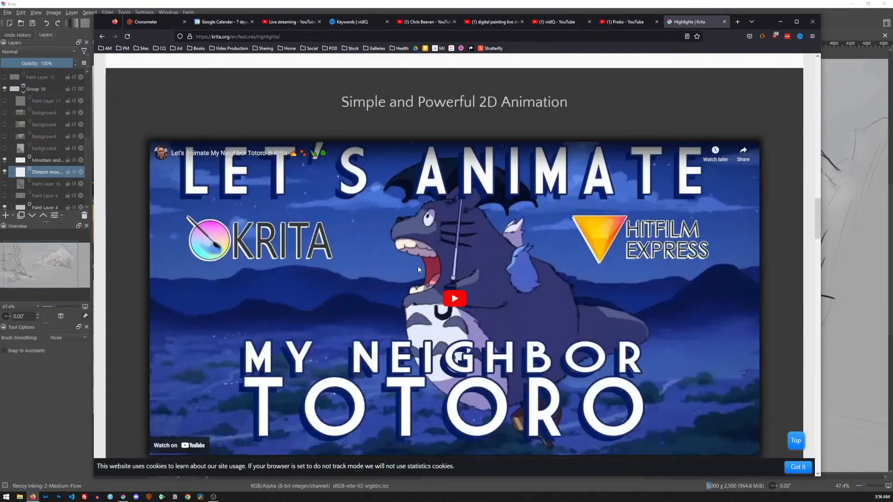
scroll(418, 269, "down", 3)
scroll(417, 268, "down", 12)
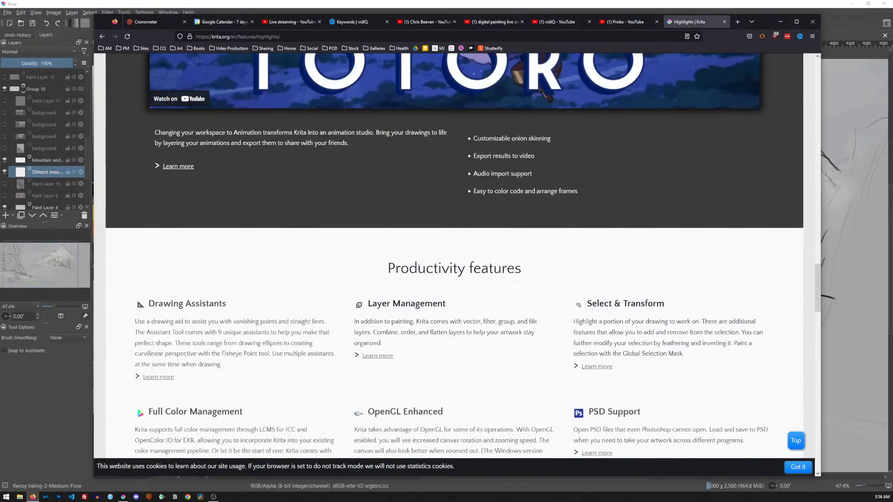
scroll(418, 268, "down", 3)
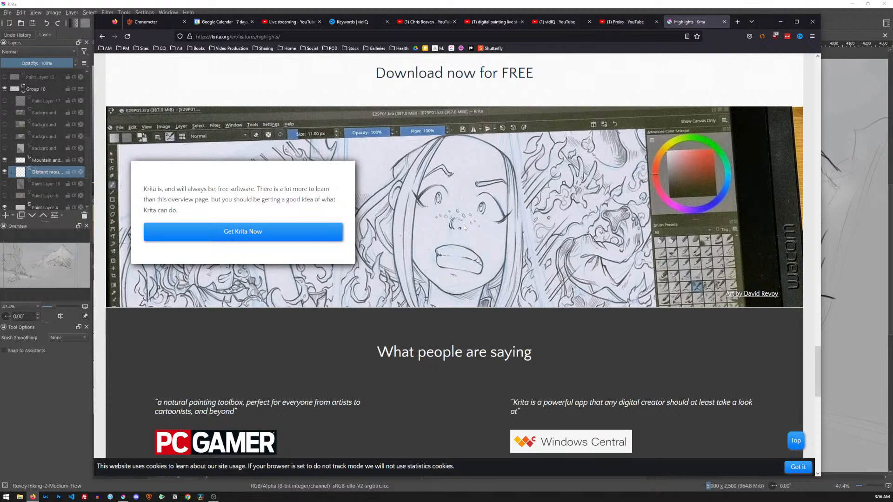
- Look back over the Krita feature highlights above the download section, then put the browser away to return to the painting
scroll(464, 225, "up", 2)
scroll(464, 224, "up", 3)
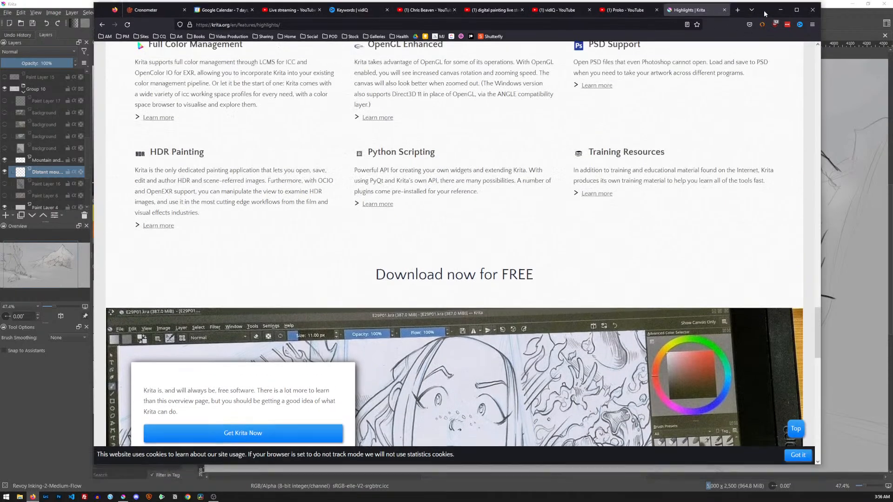
left_click(763, 10)
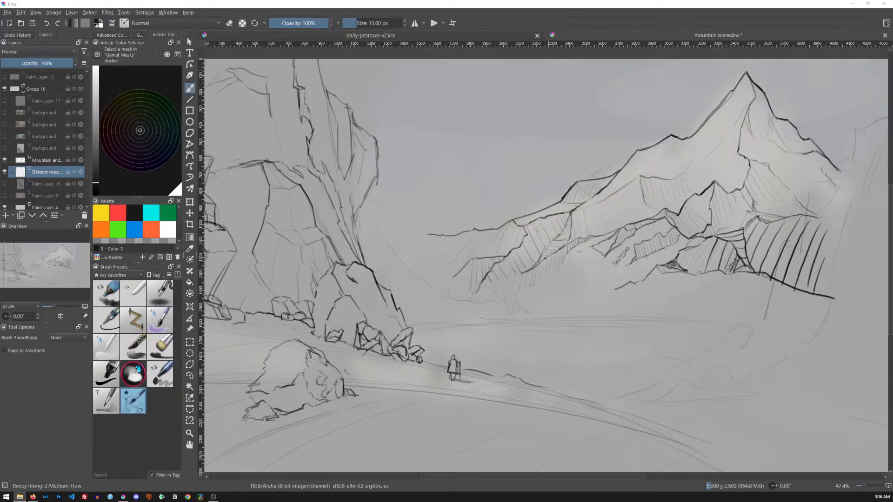
- Open the Bierstadt folder under Google Drive > 04 Archive > Art Screen Saver in File Explorer and move its window higher
left_click(19, 496)
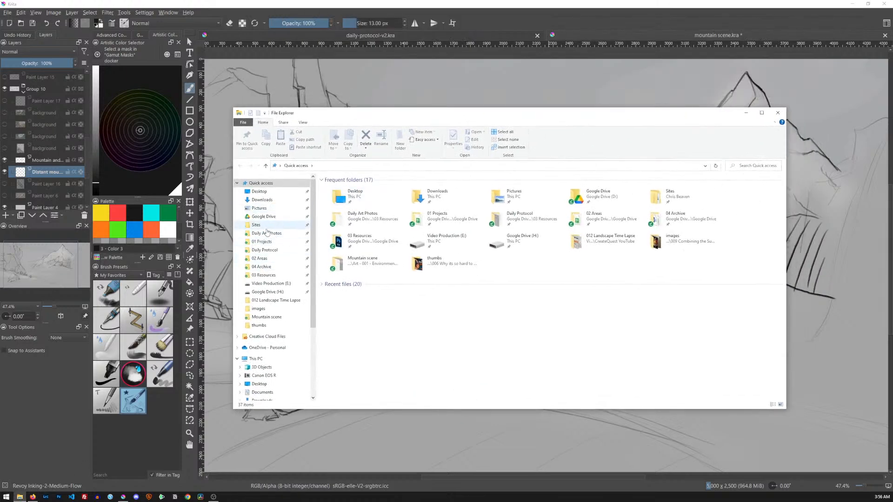
left_click(267, 217)
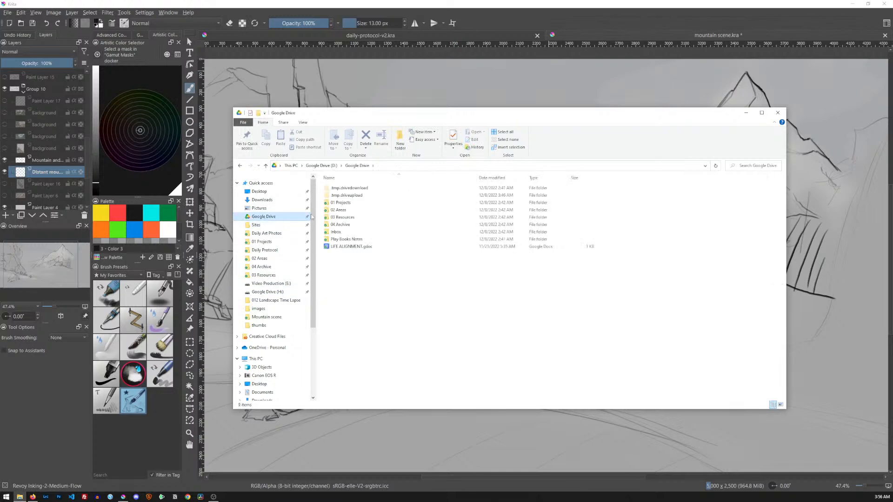
double_click(340, 225)
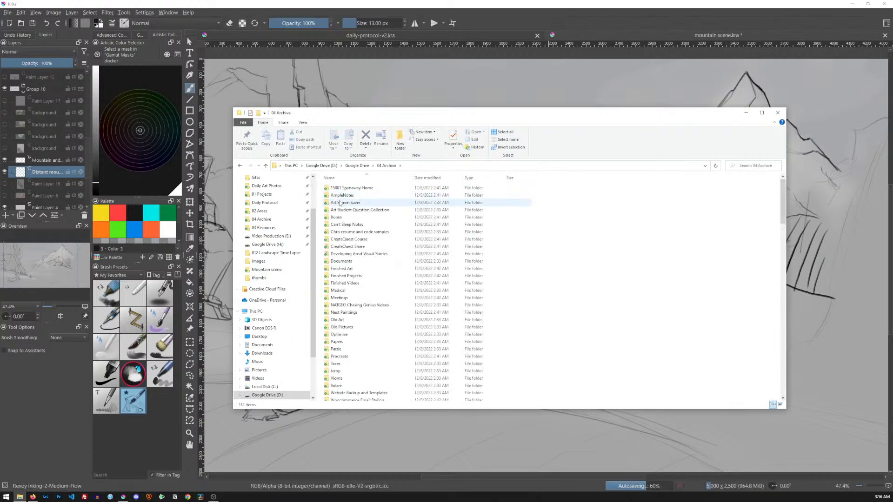
double_click(340, 204)
double_click(392, 201)
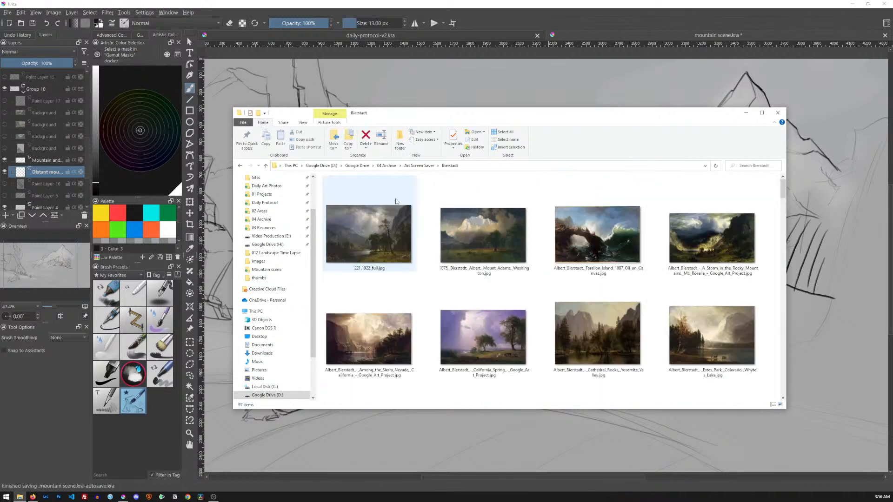
left_click_drag(443, 119, 406, 50)
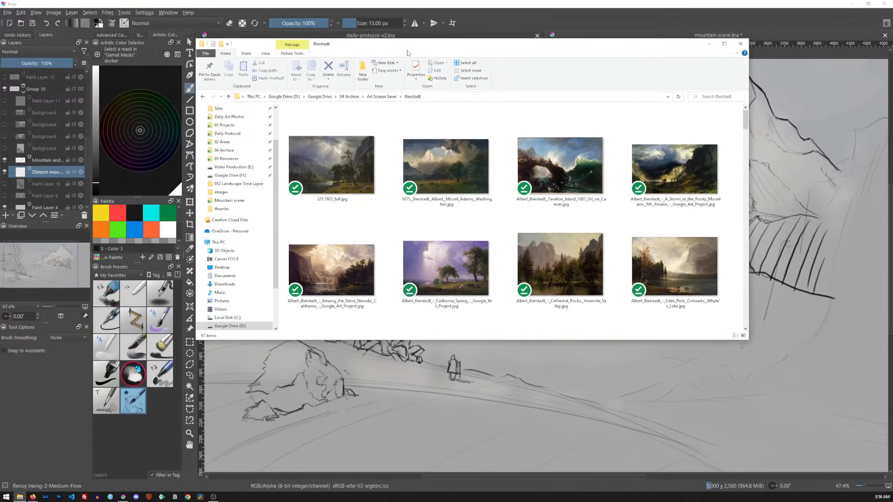
- Open 221.1922_full.jpg in the image viewer and page through the Bierstadt paintings to study their mountains, light and composition
left_click(326, 157)
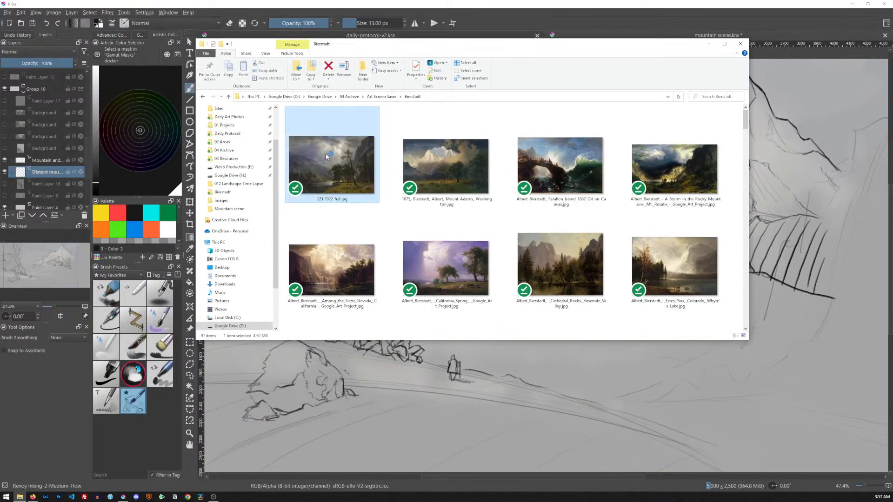
double_click(326, 157)
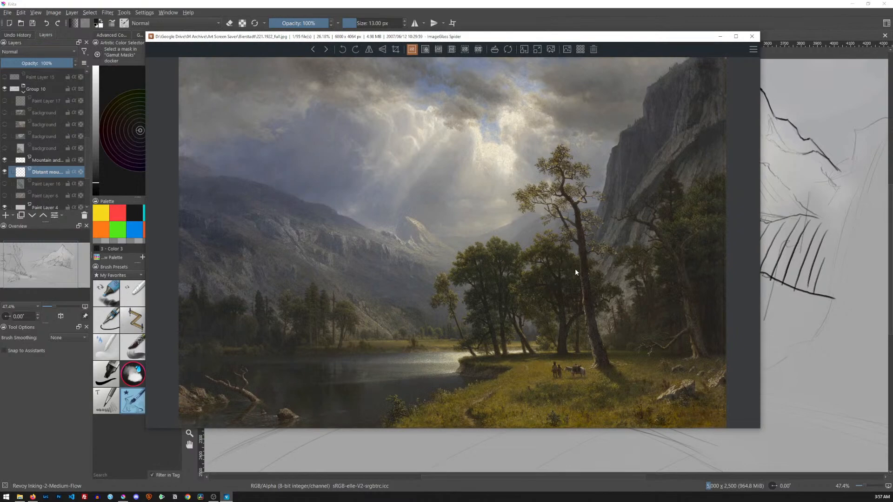
key("Right")
key("Right")
key("Right")
key("Right")
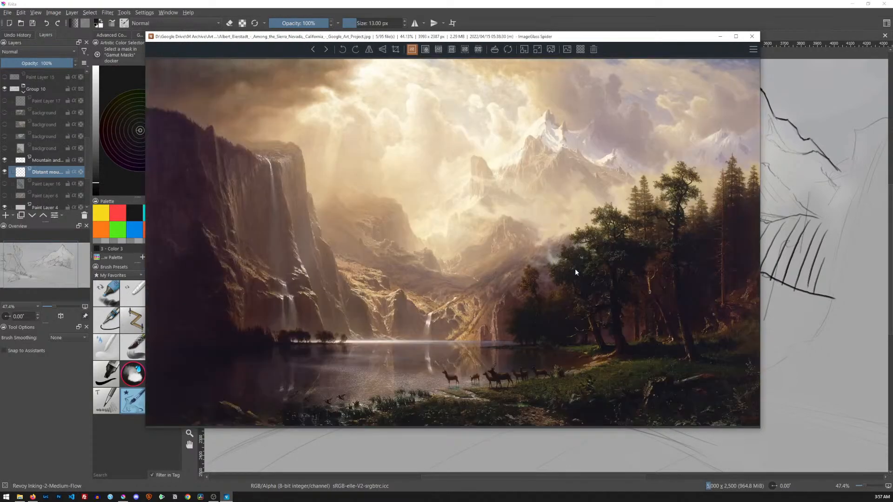
key("Right")
key("Right")
key("Right")
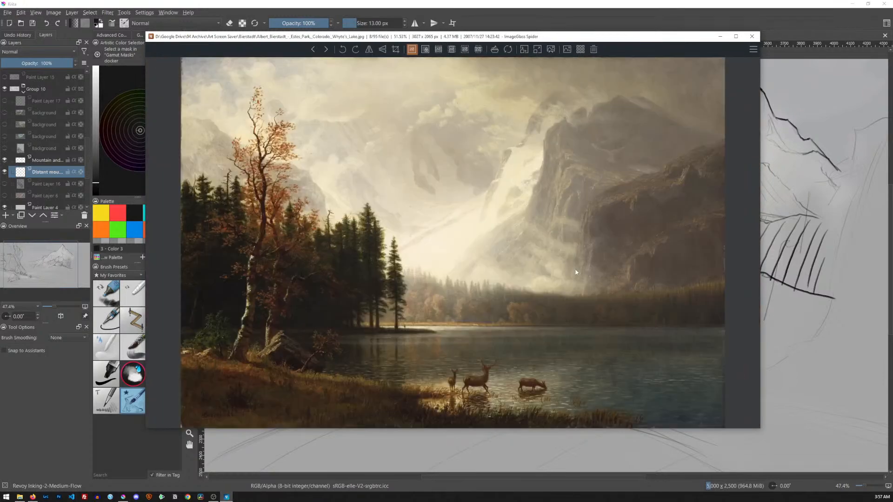
key("Right")
key("Right")
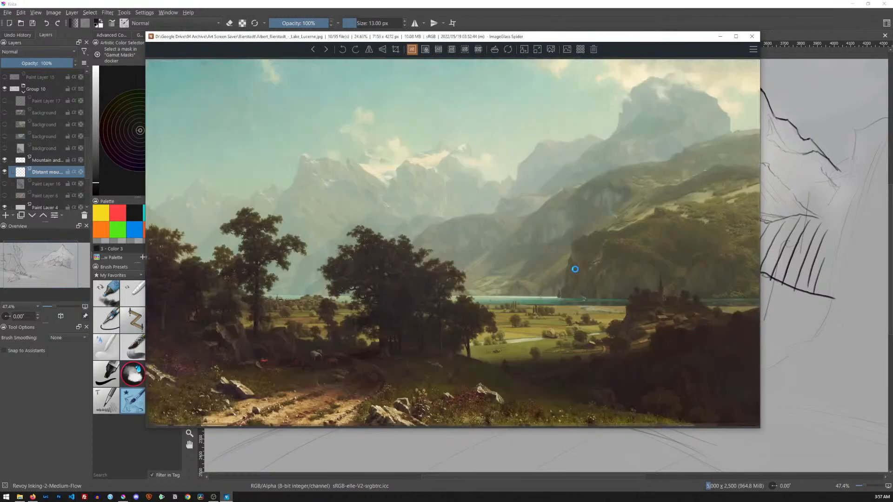
key("Right")
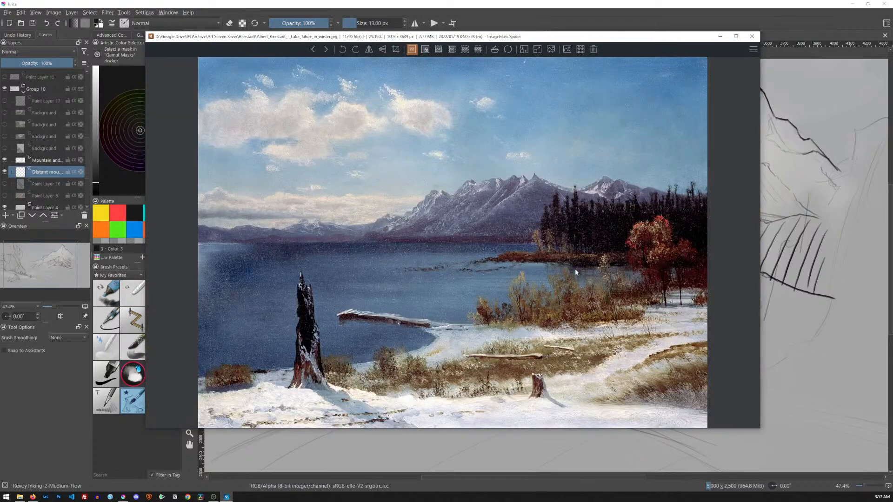
key("Right")
key("Right")
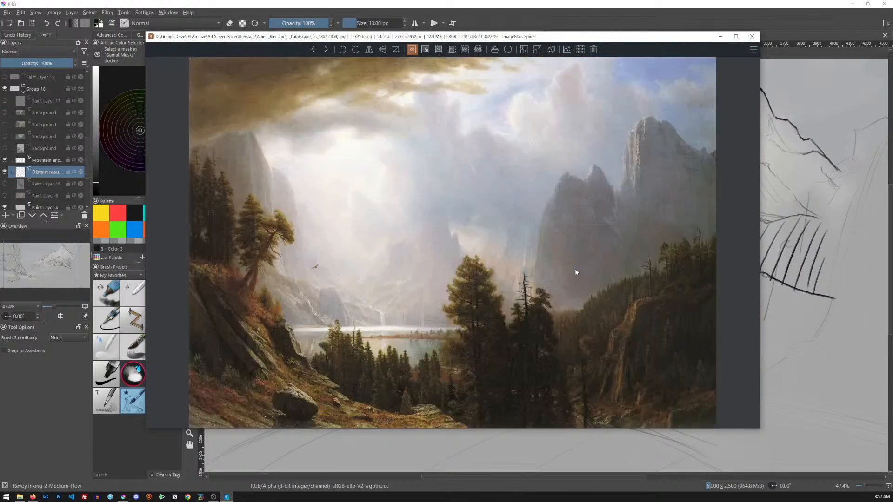
key("Right")
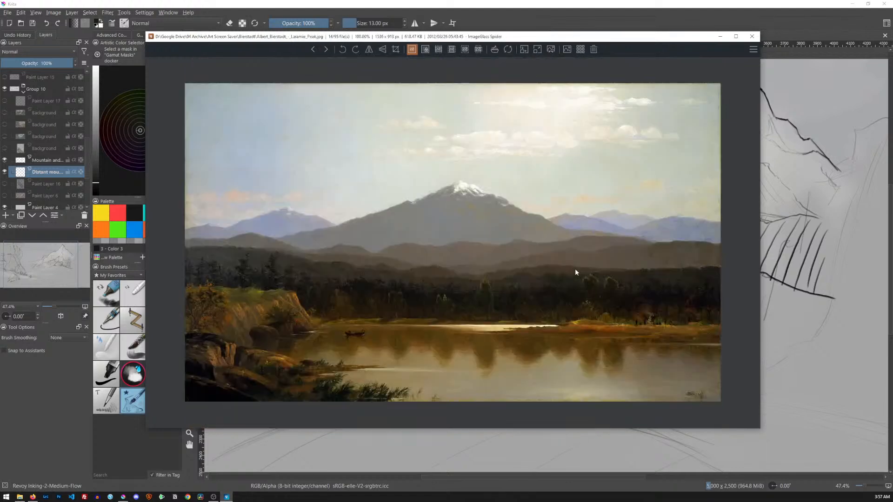
key("Right")
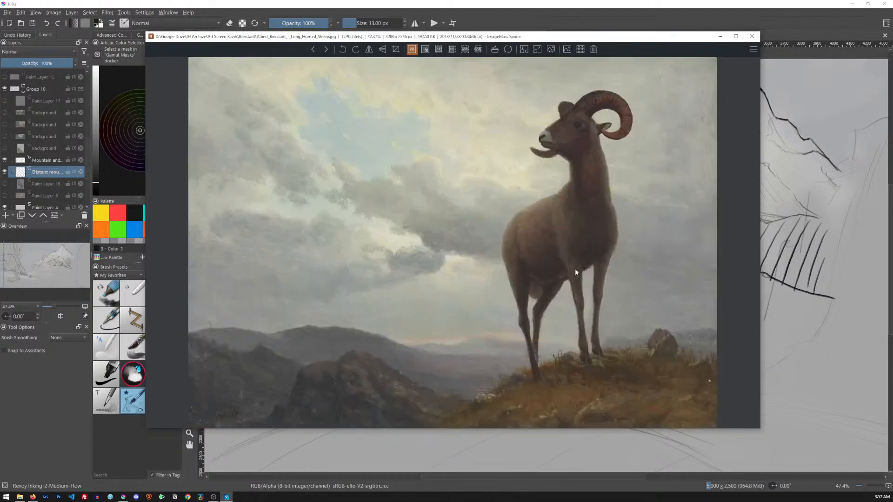
key("Right")
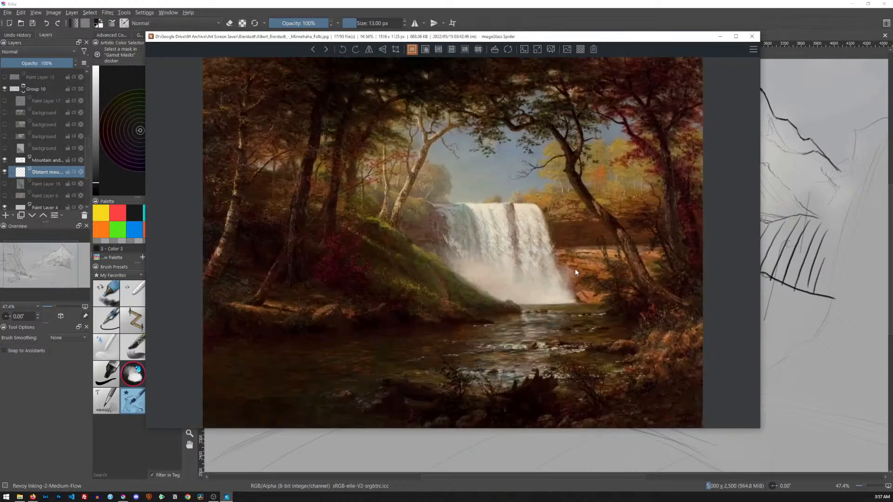
key("Right")
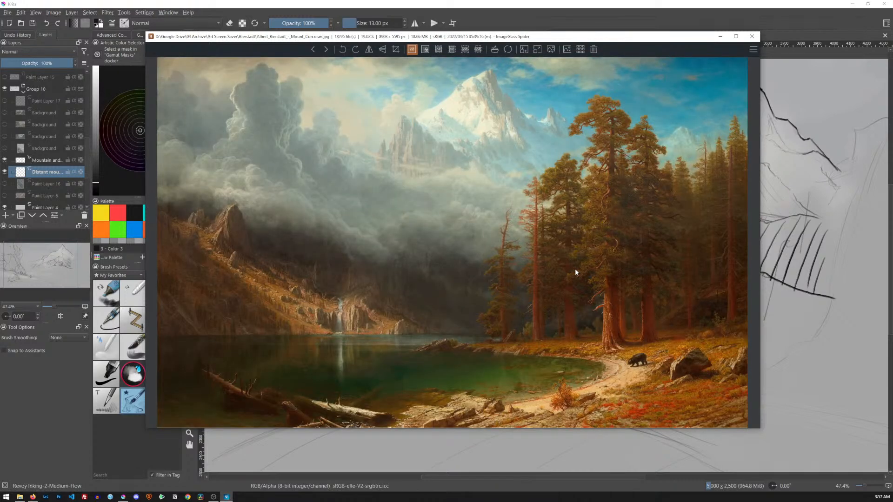
key("Right")
key("Right")
key("Right")
key("Right")
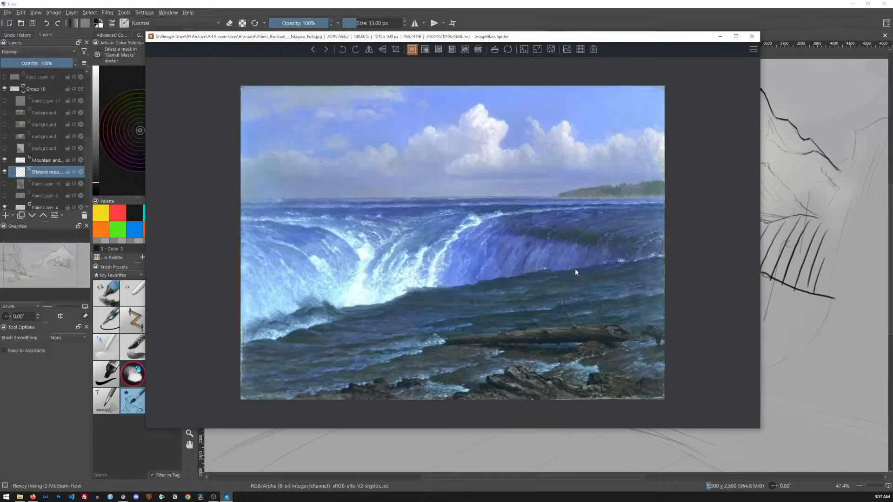
key("Right")
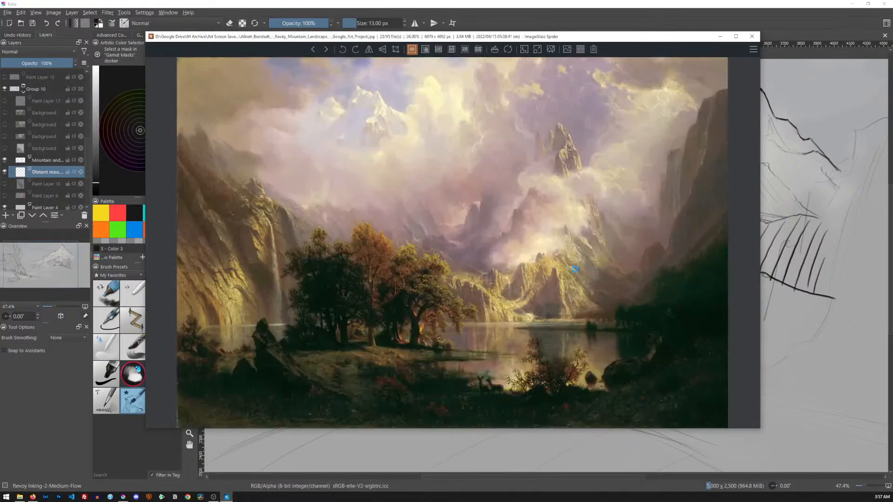
key("Right")
key("Right")
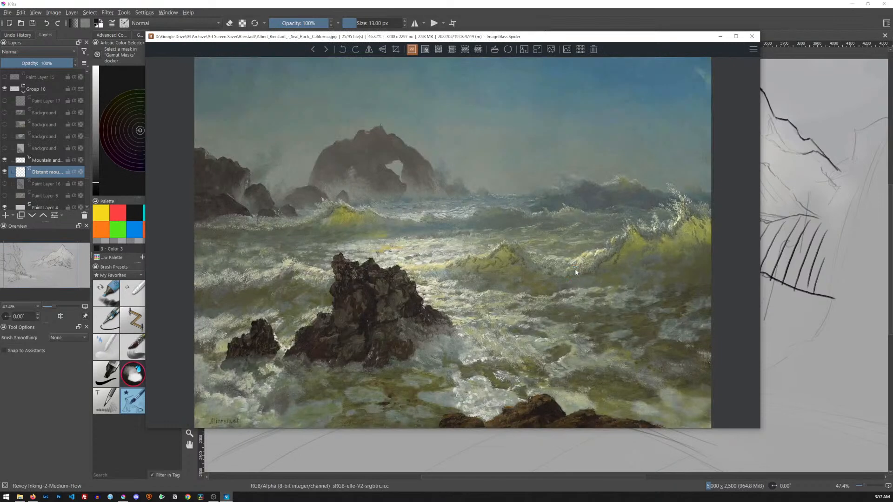
key("Right")
key("Right")
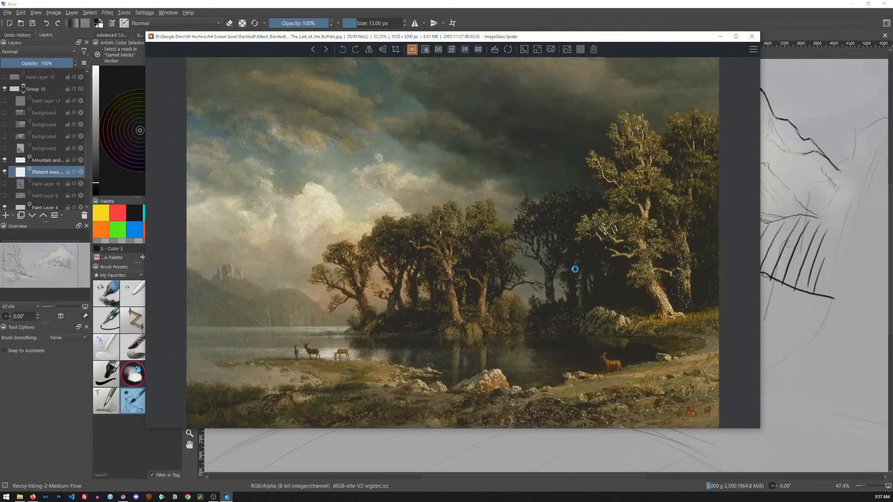
- Bring The Marina Piccola, Capri and The Rocky Mountains, Lander's Peak from the image viewer into Krita as separate reference documents
key("Right")
key("Right")
key("Right")
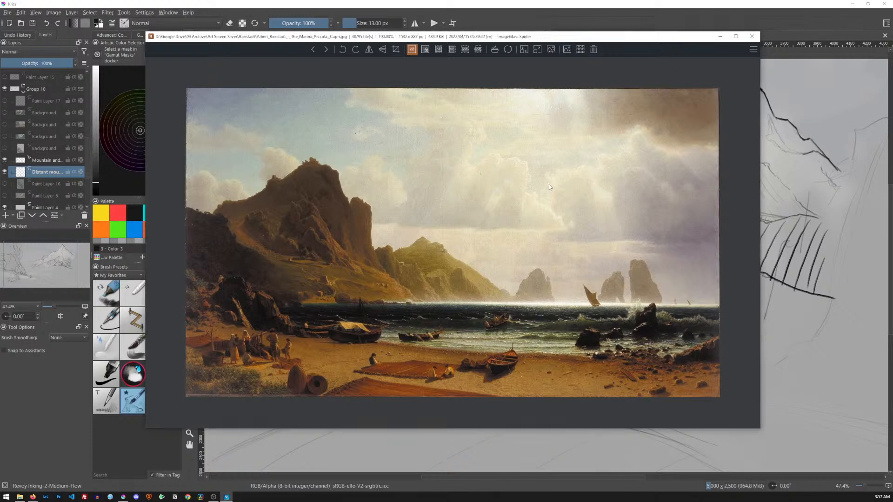
key("Right")
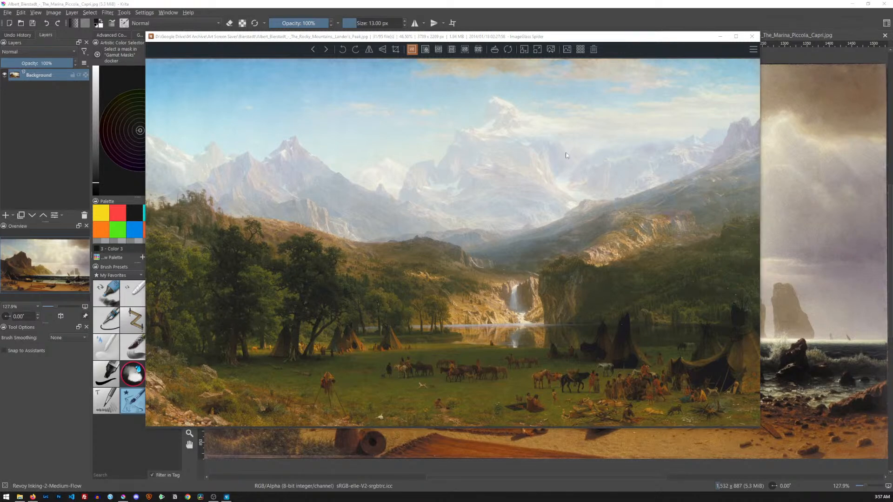
key("Right")
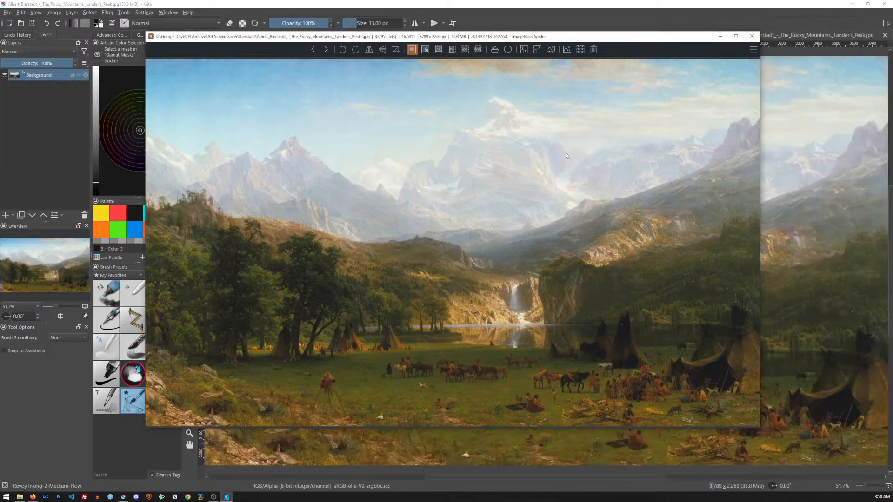
- Page on through the Bierstadt paintings beyond Lander's Peak to compare their lakes, cliffs and snowy peaks
key("Right")
key("Right")
key("Right")
key("Right")
key("Right")
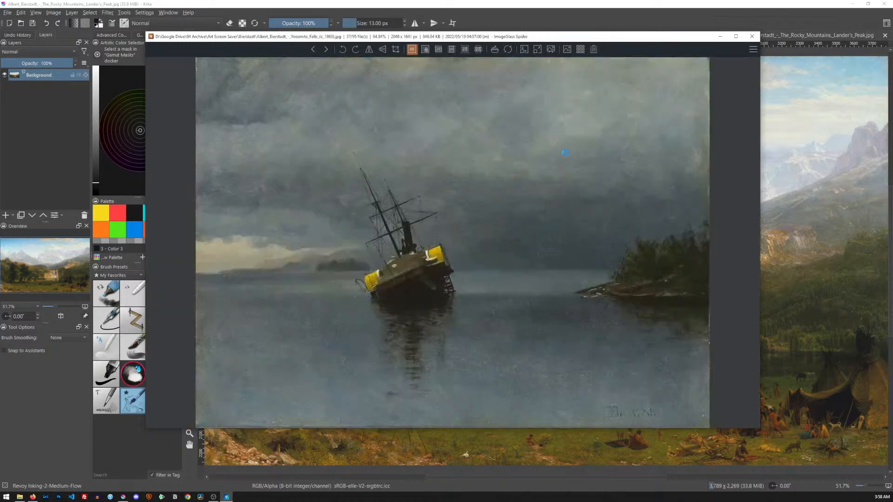
key("Right")
key("Right")
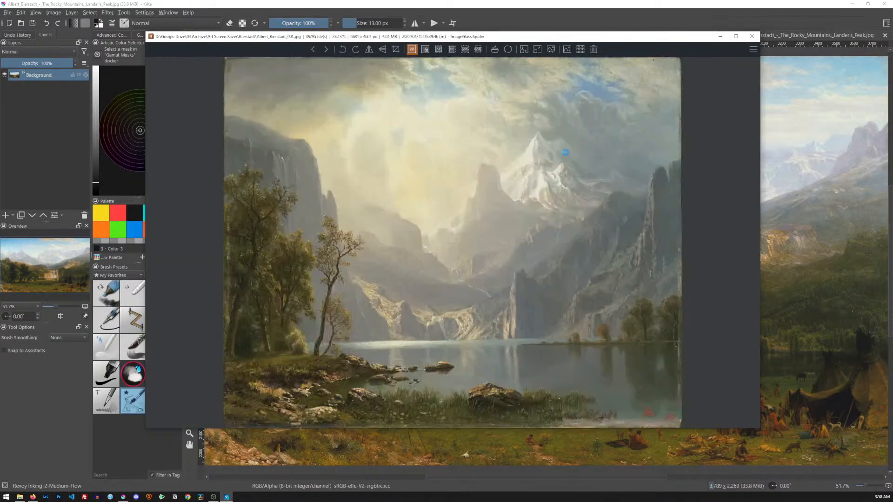
key("Right")
key("Right")
key("Right")
key("Left")
key("Right")
key("Right")
key("Right")
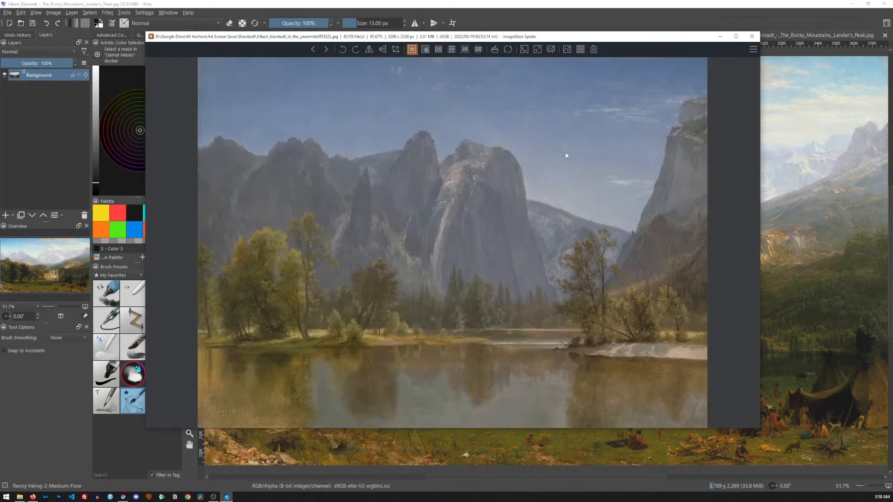
key("Right")
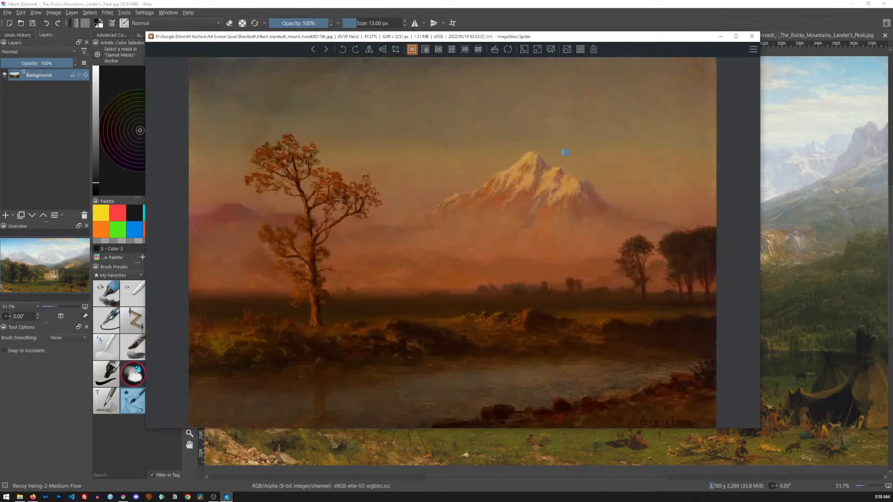
- Find AlbertBierstadt-Bernese_Alps_1859.jpg, open it in Krita as another reference document, and close the image viewer
key("Right")
key("Right")
key("Right")
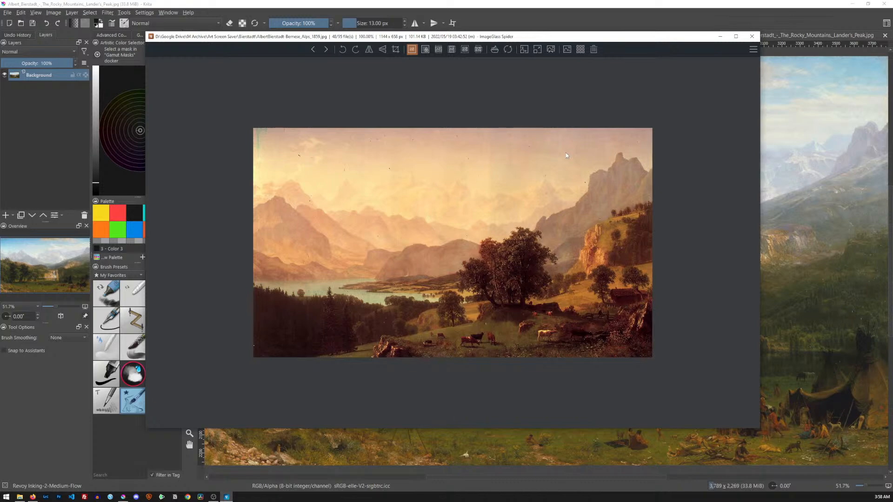
key("alt+Tab")
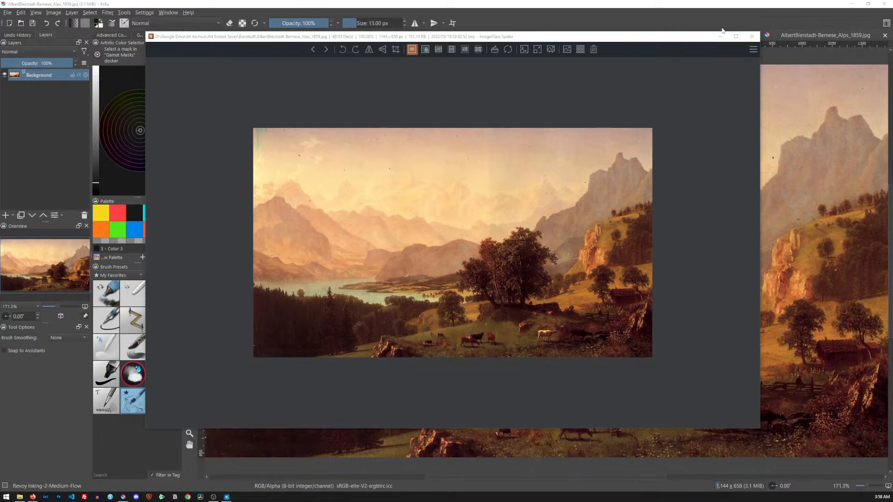
left_click(750, 37)
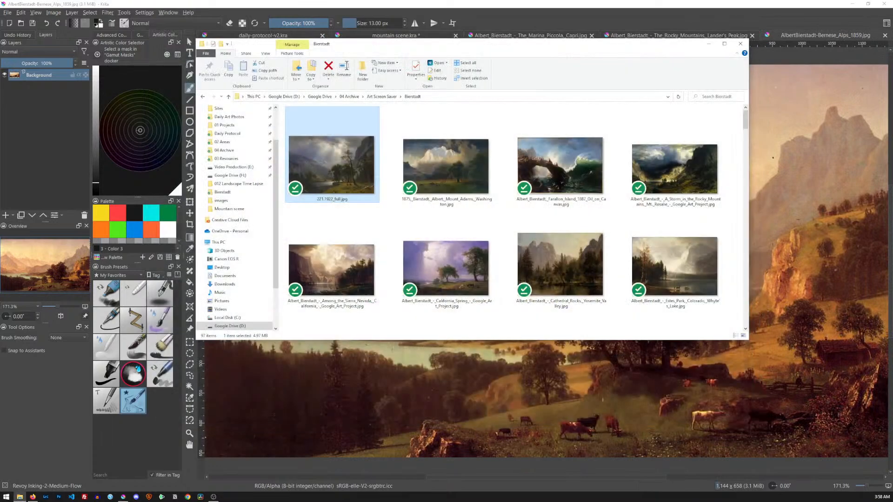
- Switch to the browser with the Unsplash website and search its photos for "mountain landscape"
key("alt+Tab")
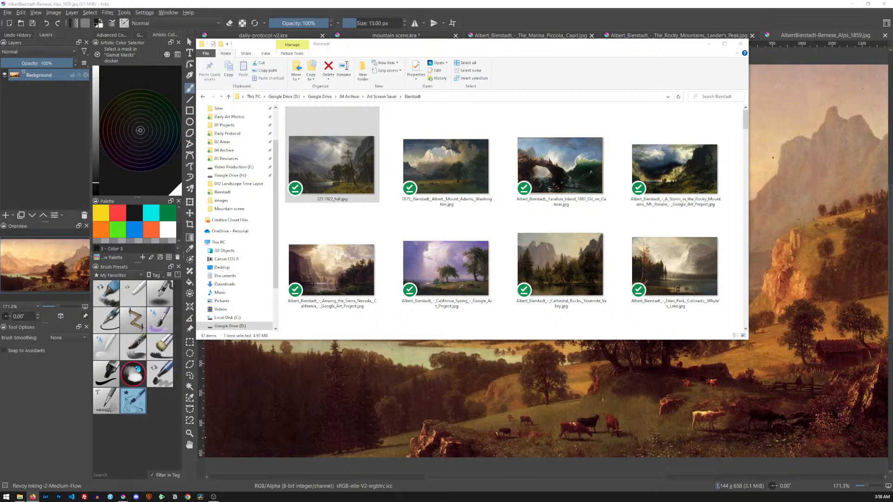
left_click_drag(710, 0, 660, 10)
left_click(484, 197)
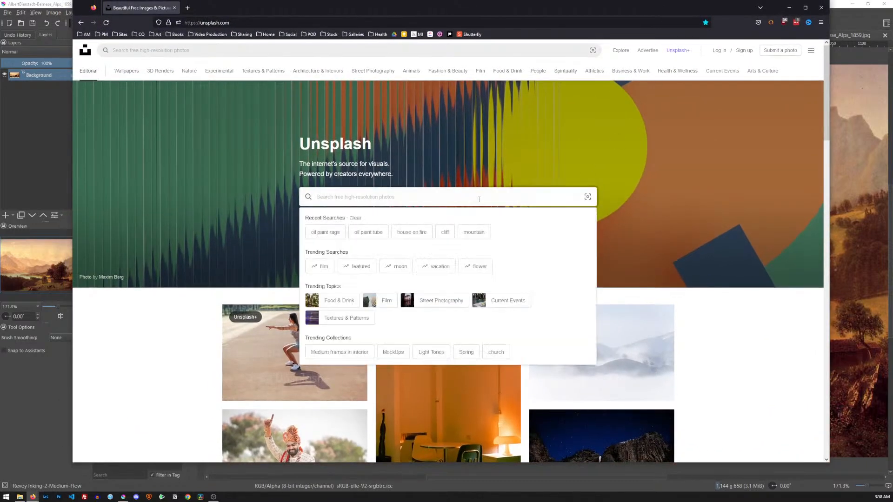
type("mountain landscape")
key("Return")
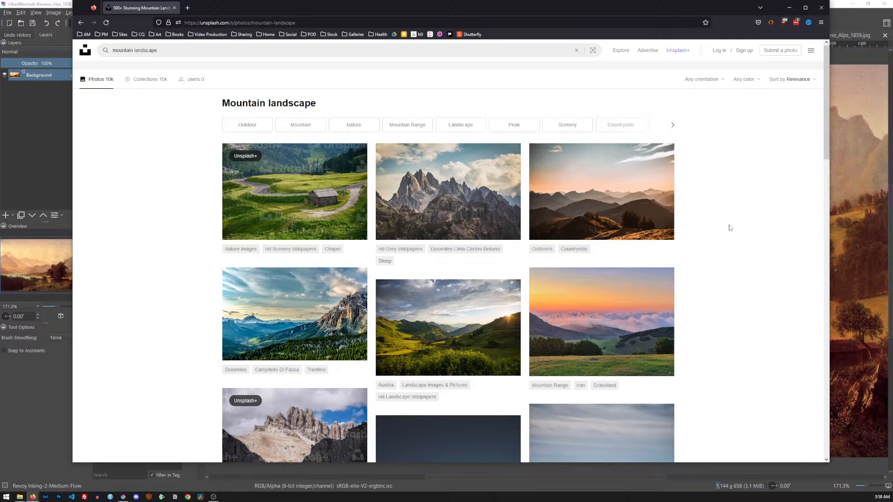
- Look through the mountain landscape photos for layered ridges and lakes, and examine the Aspen lake and valley photo enlarged
scroll(715, 219, "down", 6)
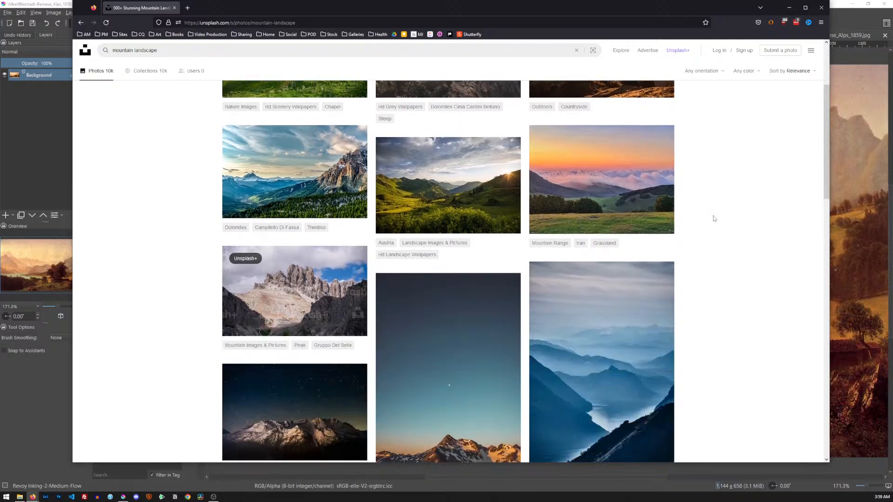
scroll(715, 219, "down", 2)
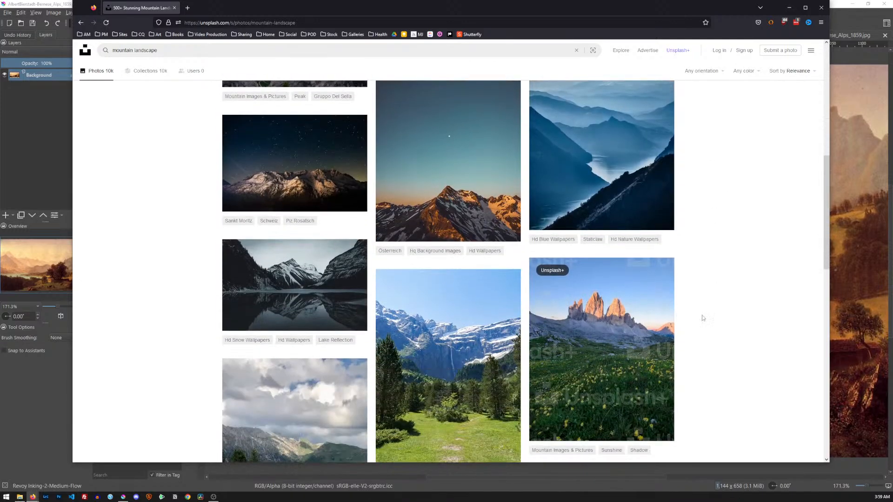
scroll(739, 293, "down", 2)
scroll(740, 294, "down", 3)
scroll(740, 293, "down", 3)
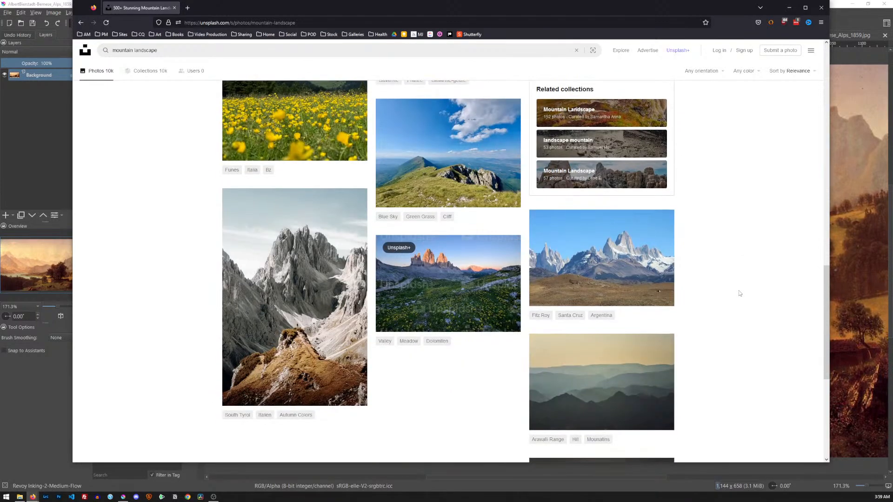
mouse_move(619, 265)
scroll(689, 258, "down", 2)
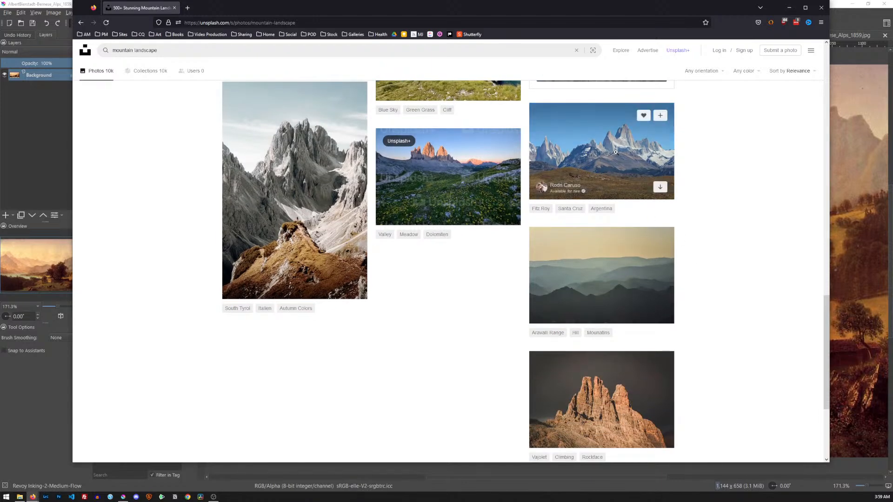
scroll(698, 258, "down", 2)
left_click(451, 381)
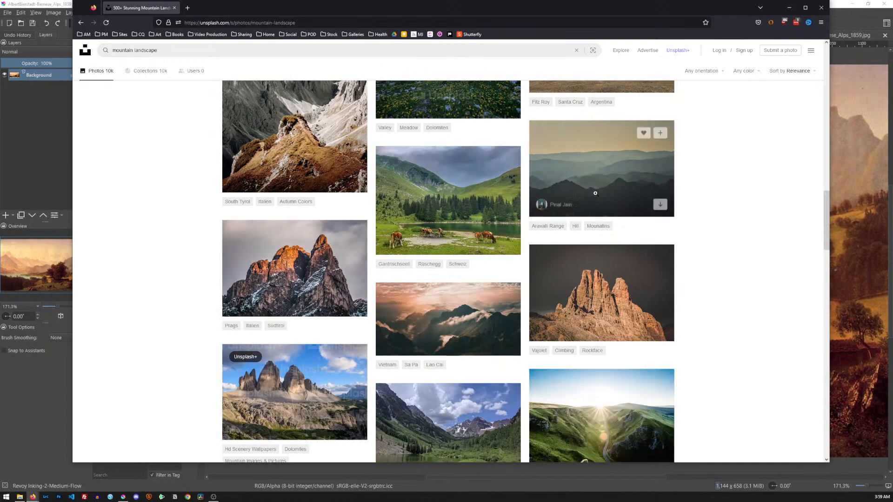
scroll(703, 291, "down", 3)
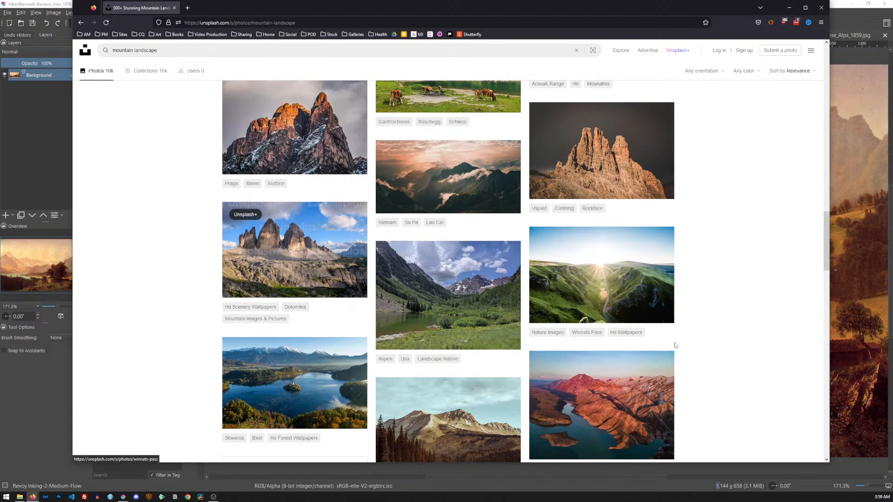
left_click(486, 300)
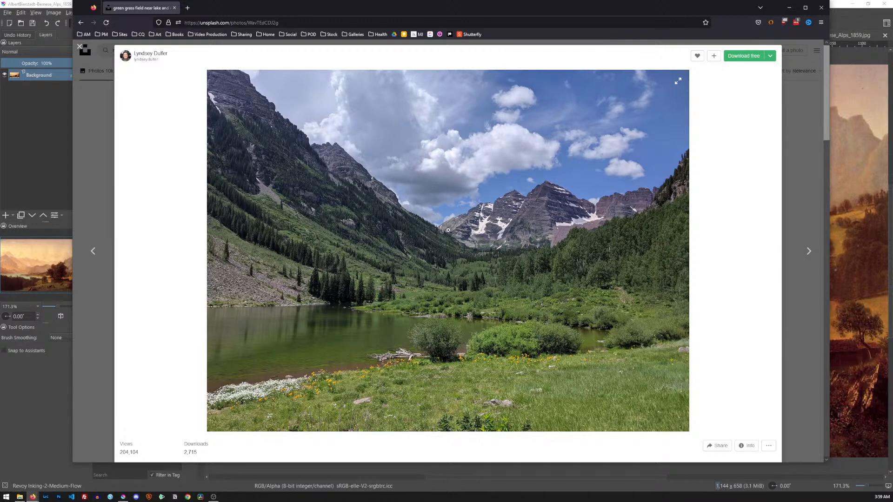
left_click(787, 113)
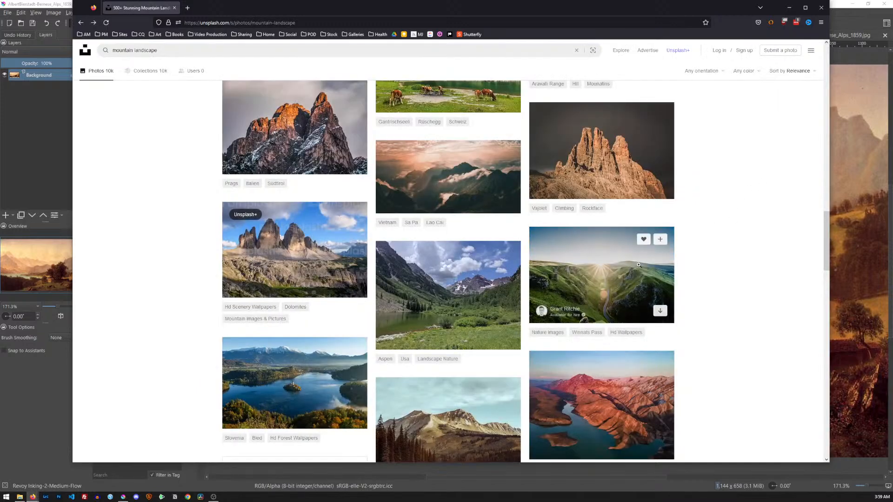
- Find the portrait photo of a turquoise lake below rocky peaks among the further results and download it to the Mountain scene folder
scroll(728, 259, "down", 5)
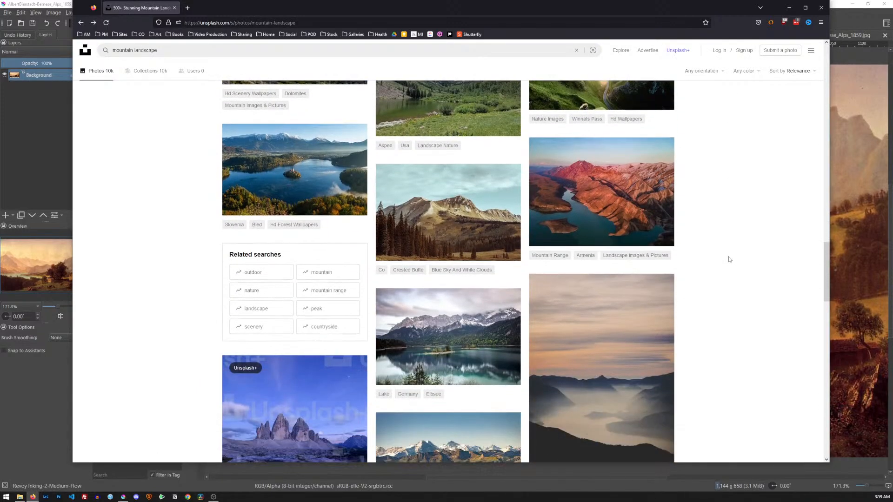
scroll(730, 259, "down", 2)
scroll(729, 259, "down", 5)
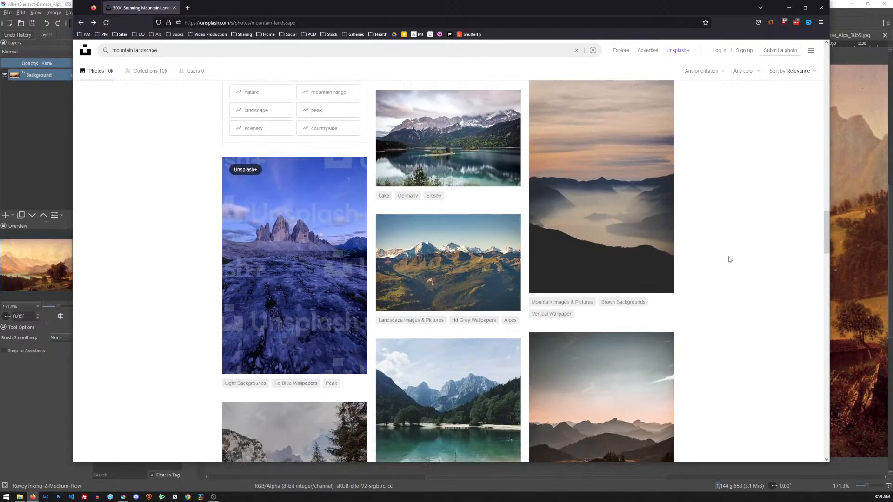
scroll(729, 259, "down", 2)
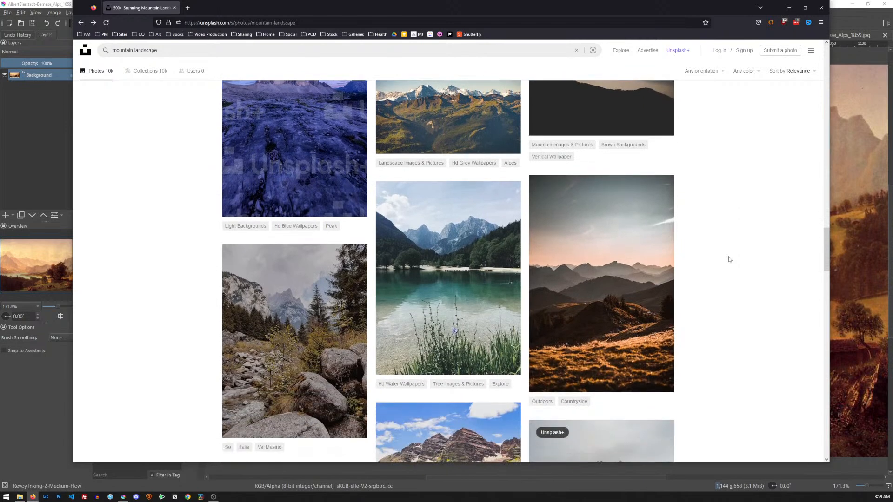
scroll(729, 259, "down", 2)
mouse_move(433, 174)
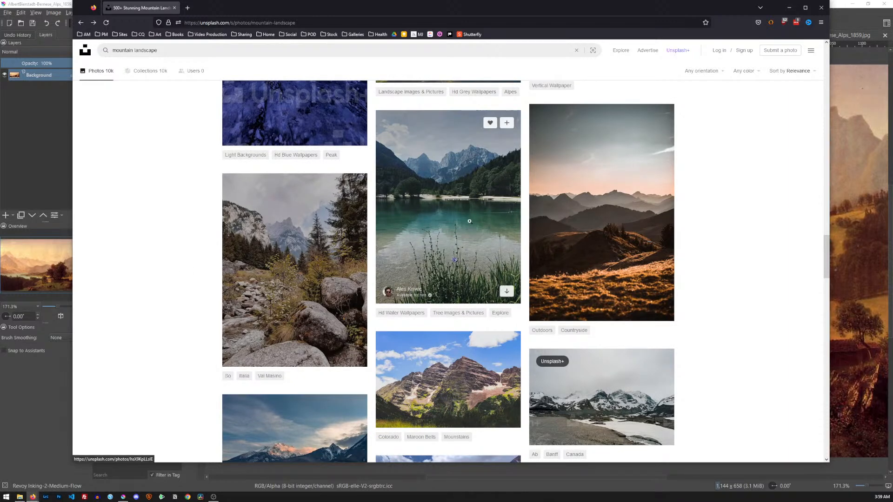
left_click(485, 240)
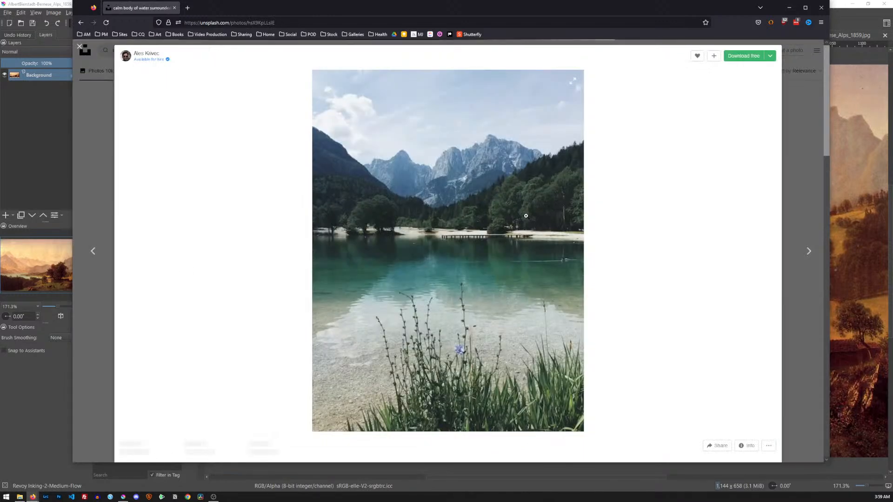
left_click(742, 59)
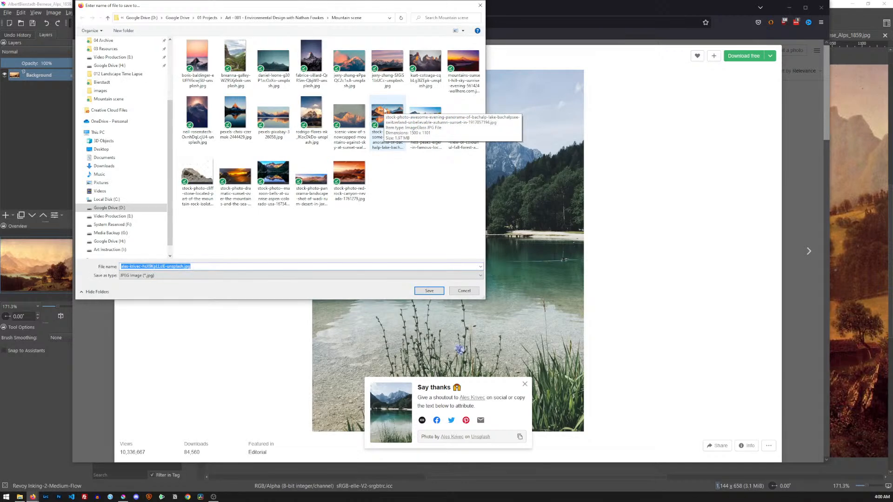
left_click(426, 211)
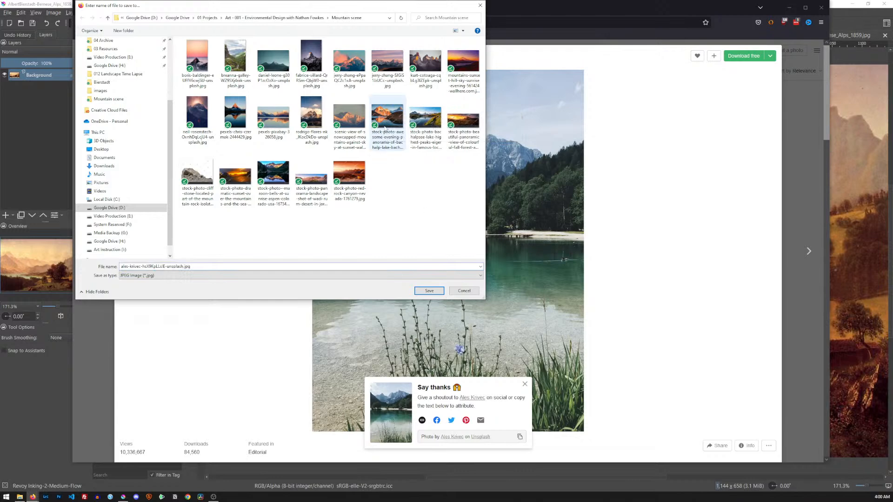
left_click(425, 291)
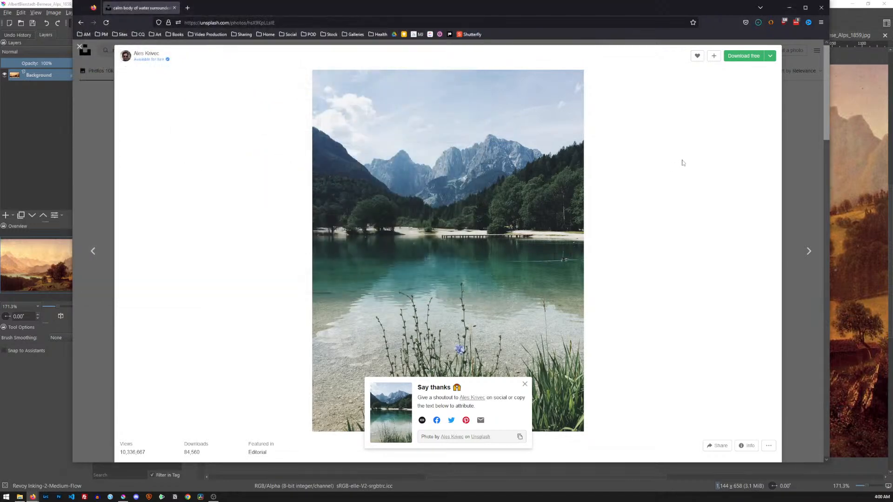
- Close the browser and the file explorer, and open the downloaded turquoise lake photo in Krita from the Mountain scene folder
left_click(821, 8)
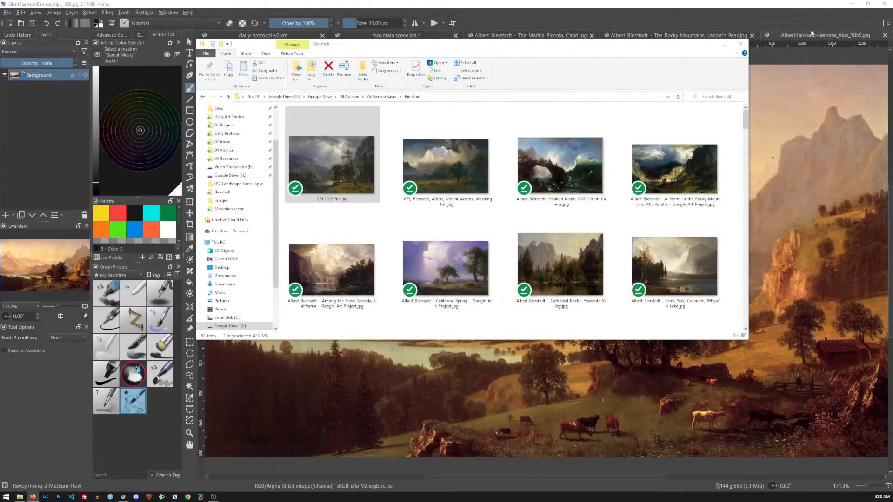
left_click(741, 44)
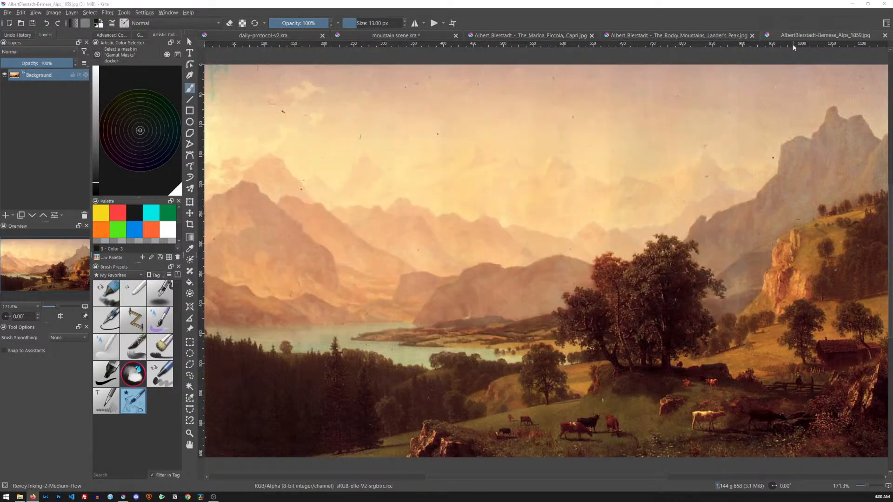
key("ctrl+o")
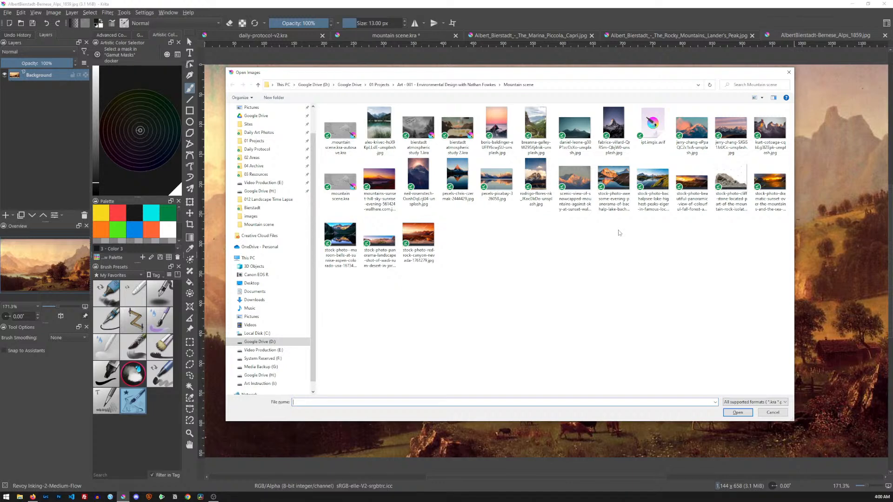
left_click(396, 133)
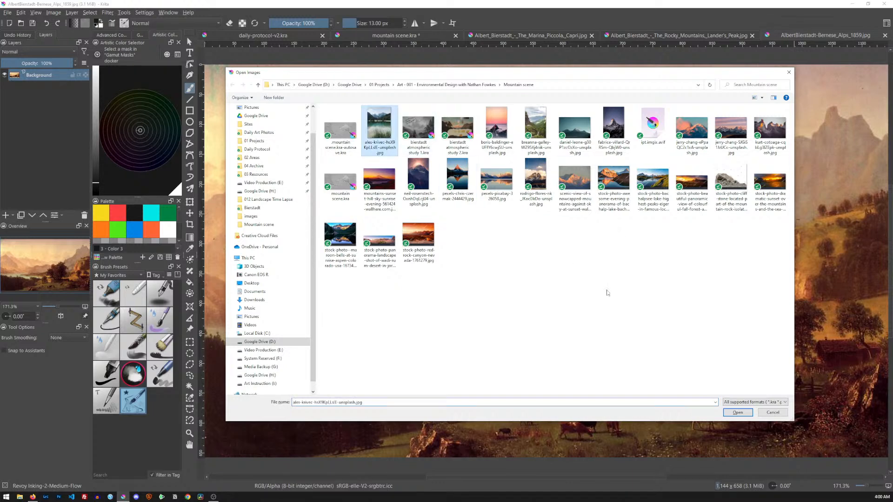
left_click(736, 413)
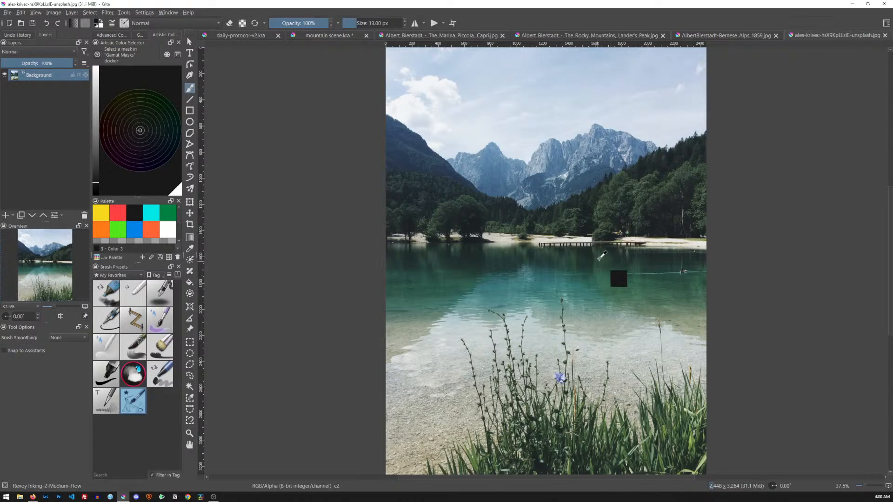
scroll(600, 254, "up", 4)
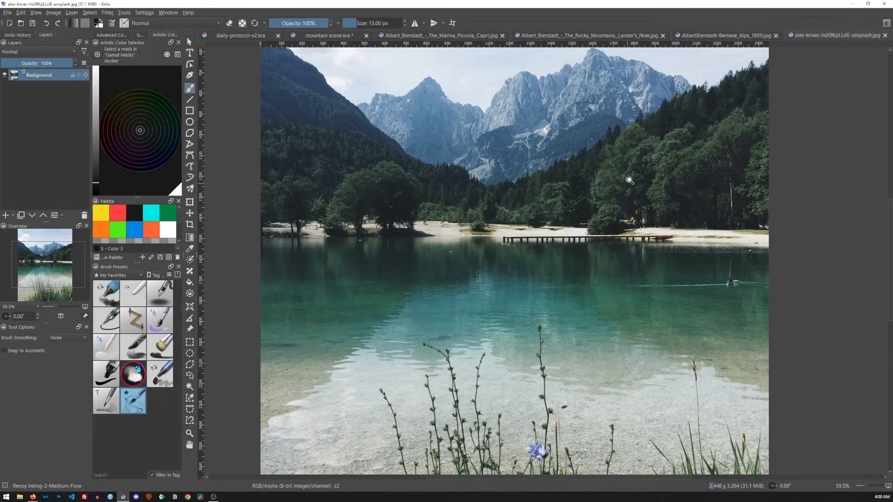
scroll(628, 183, "down", 5)
left_click_drag(640, 214, 577, 277)
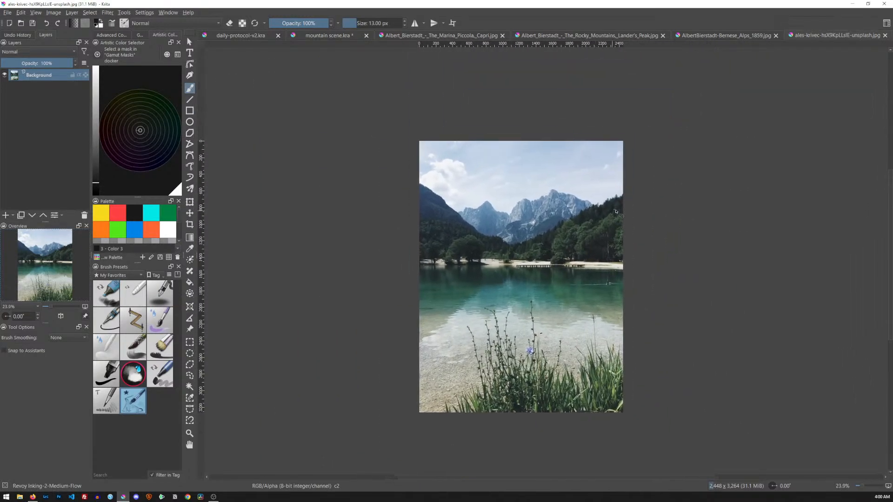
key("l")
key("r")
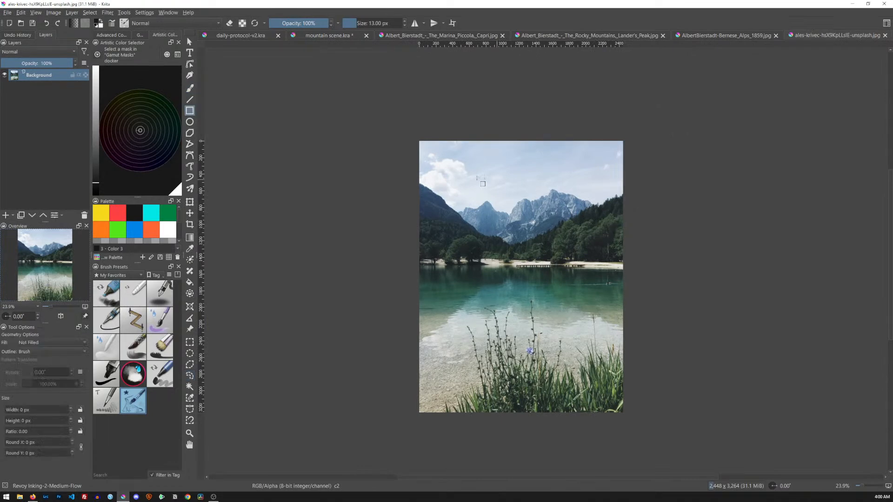
left_click_drag(424, 146, 631, 311)
key("ctrl+r")
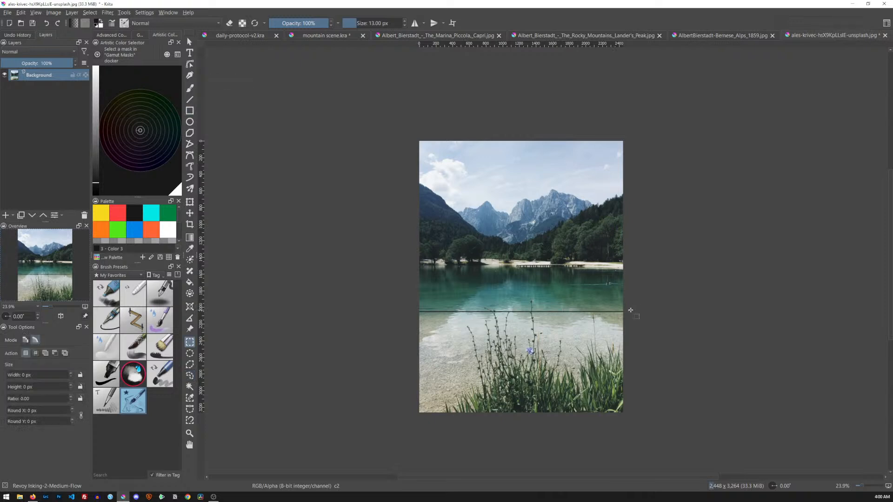
key("ctrl+z")
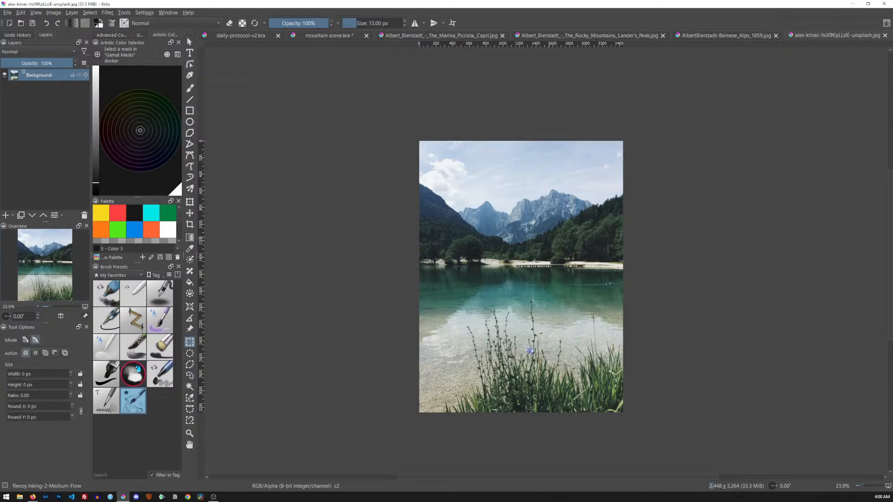
- Copy a rectangular area of about 2570 × 2474 px from the lake photo's upper part and paste it above the Mountain layer in mountain scene.kra
left_click_drag(417, 138, 631, 345)
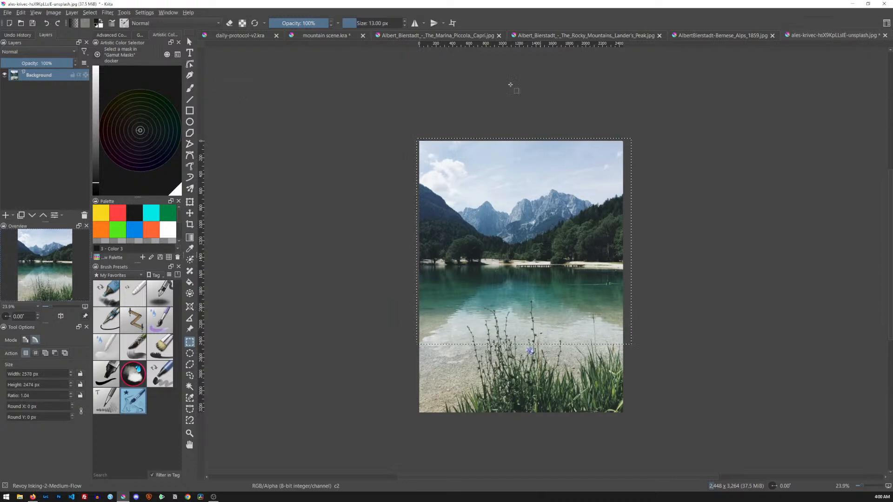
left_click(340, 37)
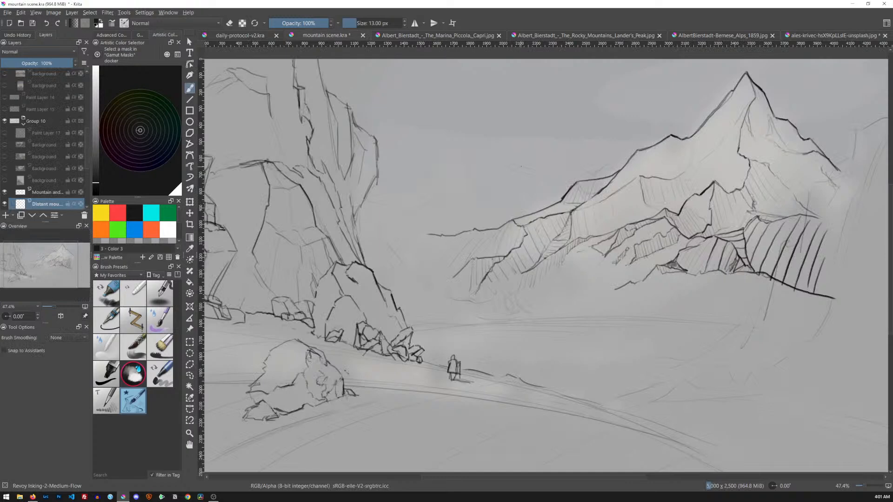
left_click(55, 192)
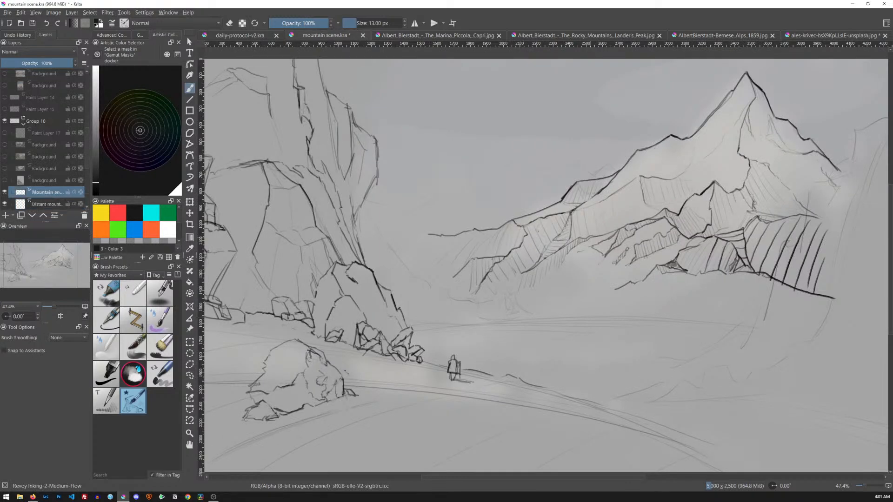
scroll(599, 210, "down", 4)
left_click_drag(657, 220, 605, 219)
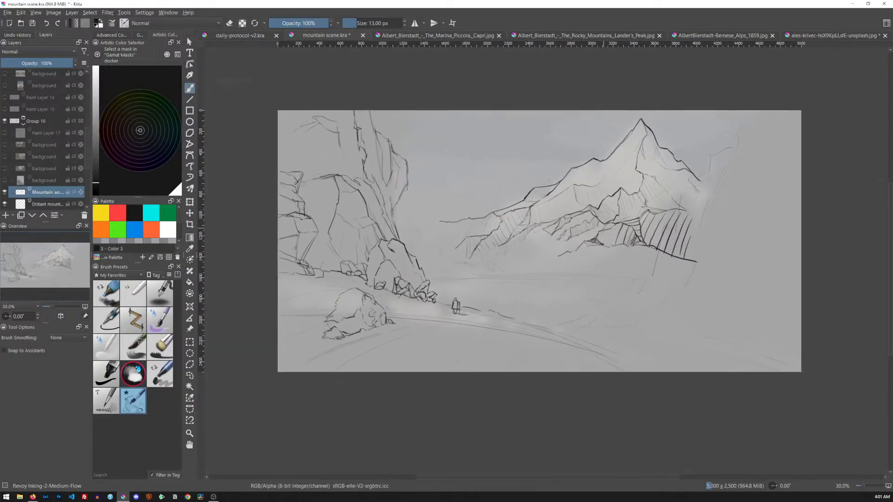
key("ctrl+v")
- Scale the pasted lake photo down slightly and move it over the sketch's lower-right area, to about x 3486 px, y 1987 px
key("ctrl+t")
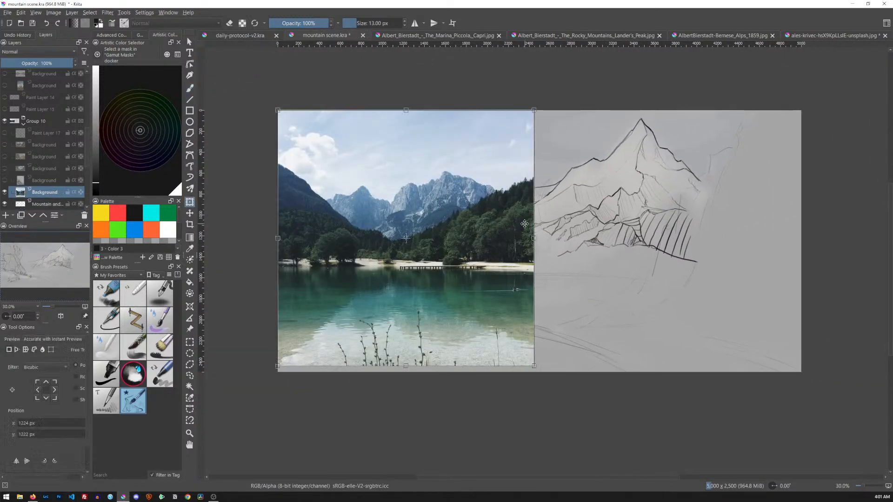
left_click_drag(278, 110, 291, 124)
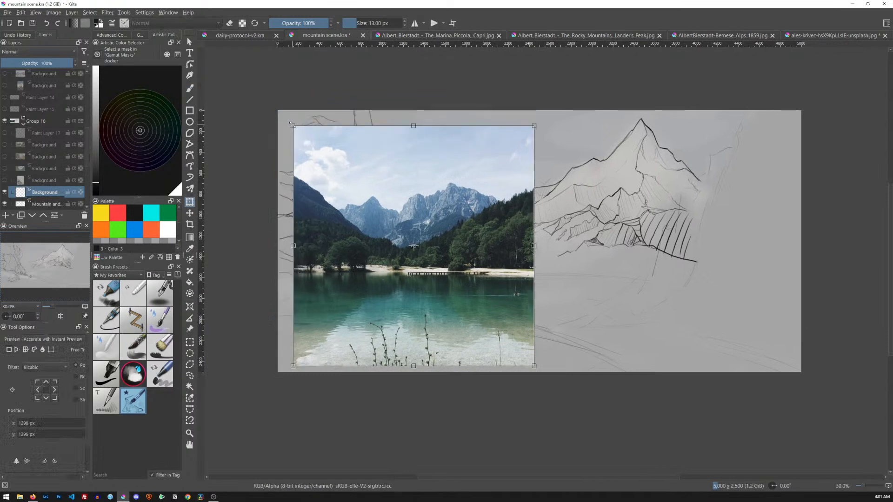
left_click_drag(503, 285, 687, 297)
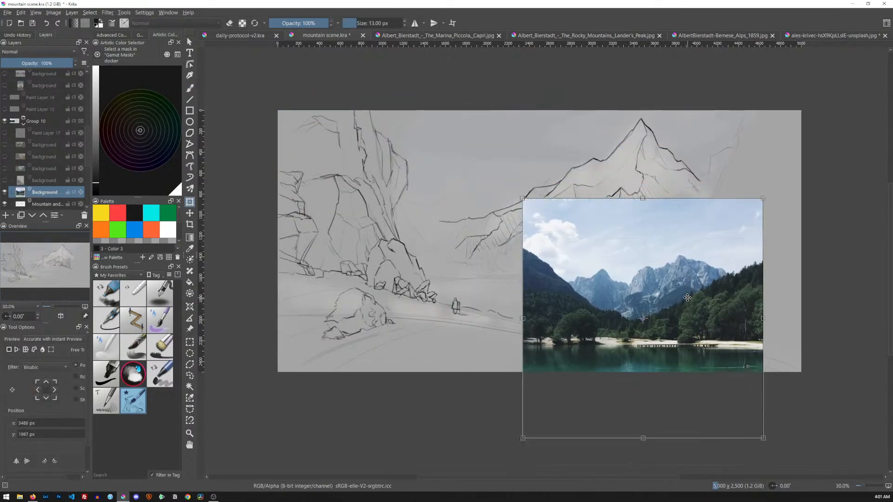
key("Return")
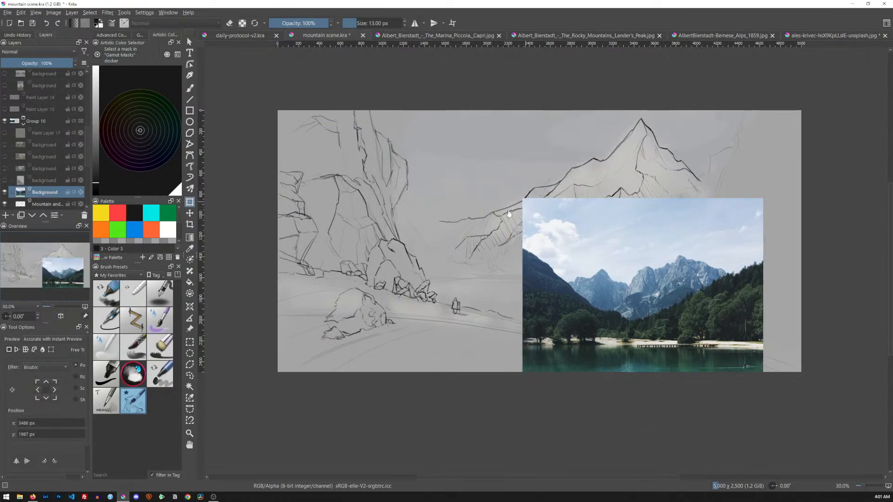
- Close the separate lake photo document without saving it
left_click(814, 36)
left_click(885, 36)
left_click(476, 263)
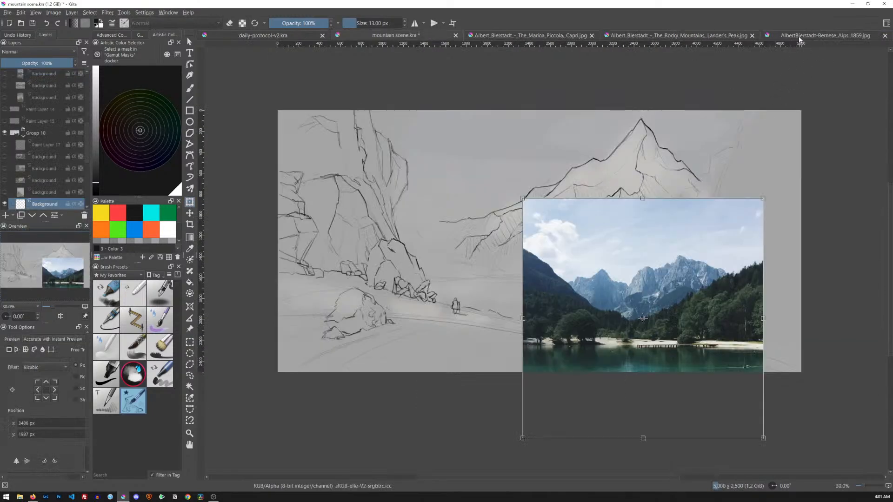
- Select the entire Bernese Alps painting in its own document and copy it
left_click(802, 36)
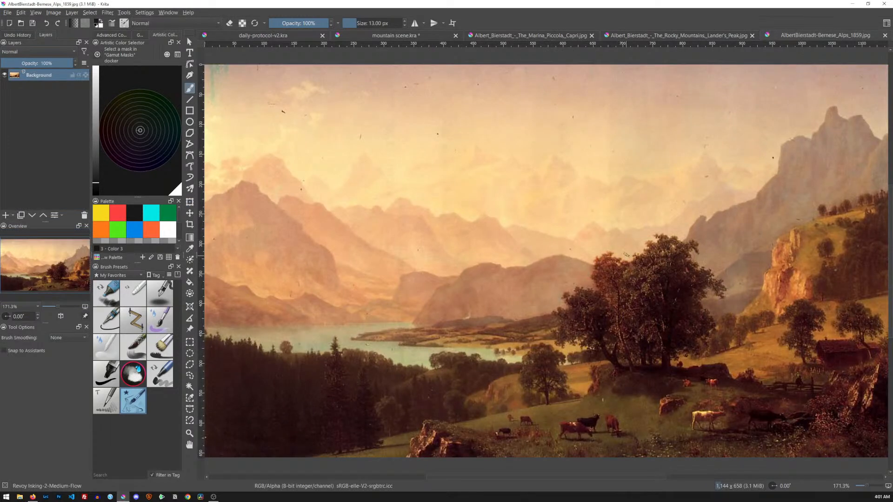
scroll(644, 241, "down", 2)
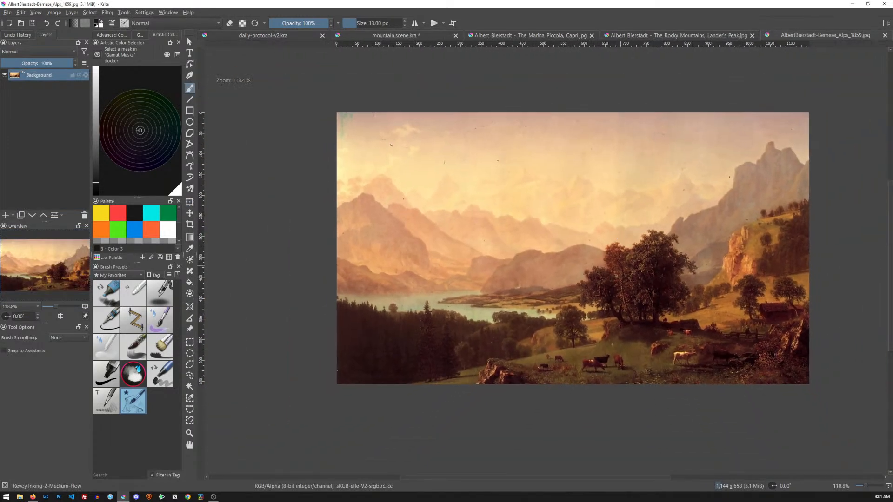
left_click_drag(689, 238, 627, 215)
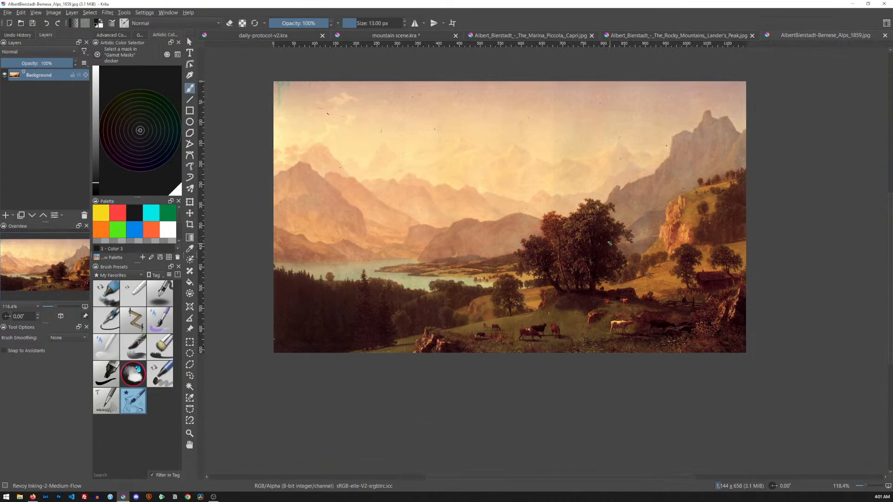
key("ctrl+a")
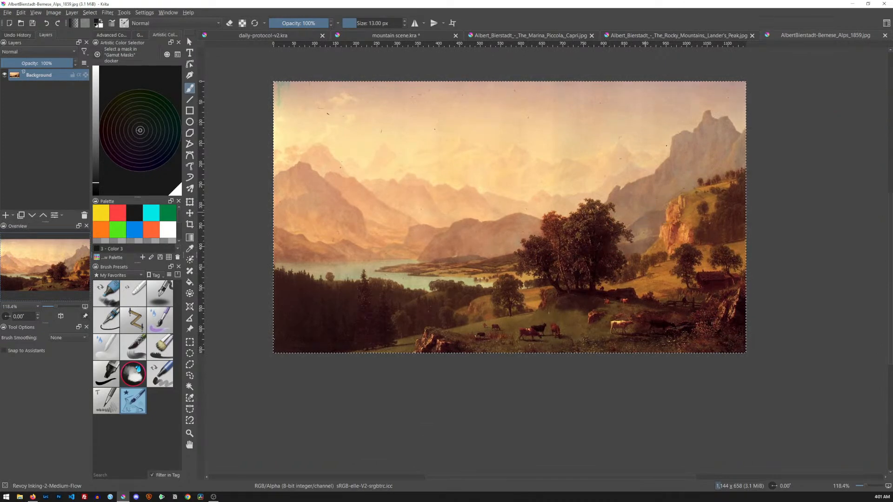
key("Delete")
key("ctrl+z")
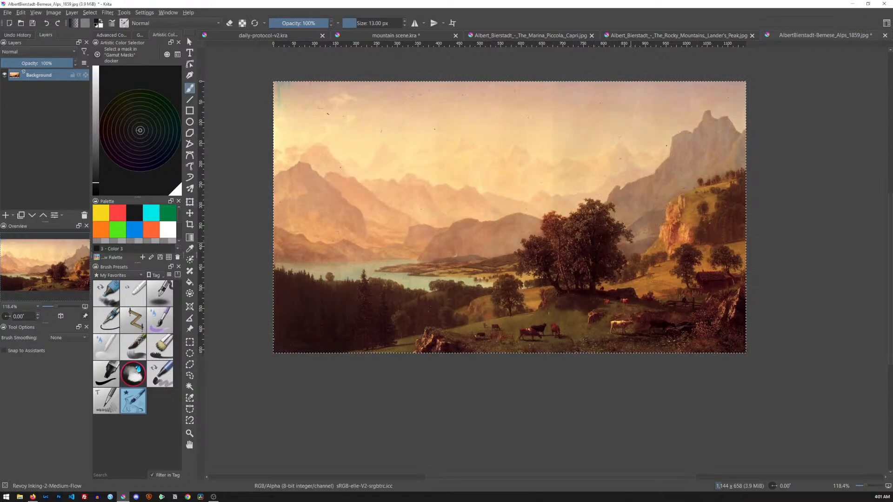
- Close the Bernese Alps document without saving and paste the painting into the lower-left corner of the canvas in mountain scene.kra
left_click(884, 36)
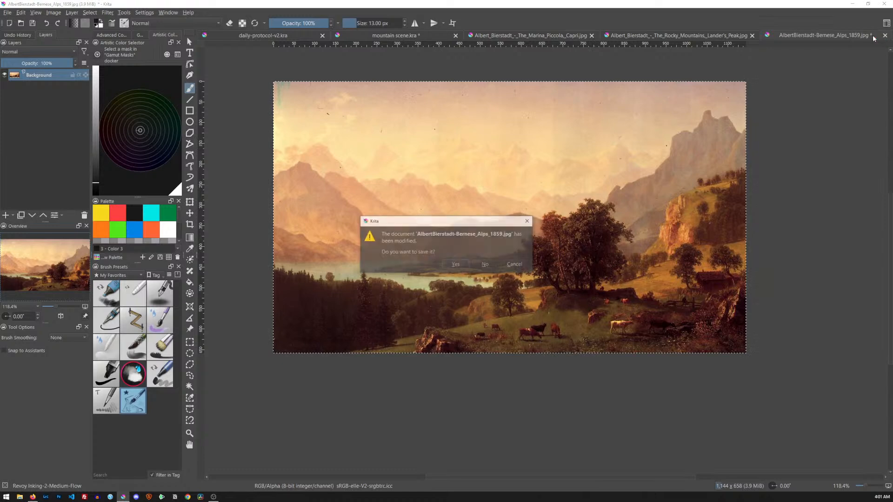
left_click(498, 261)
key("Return")
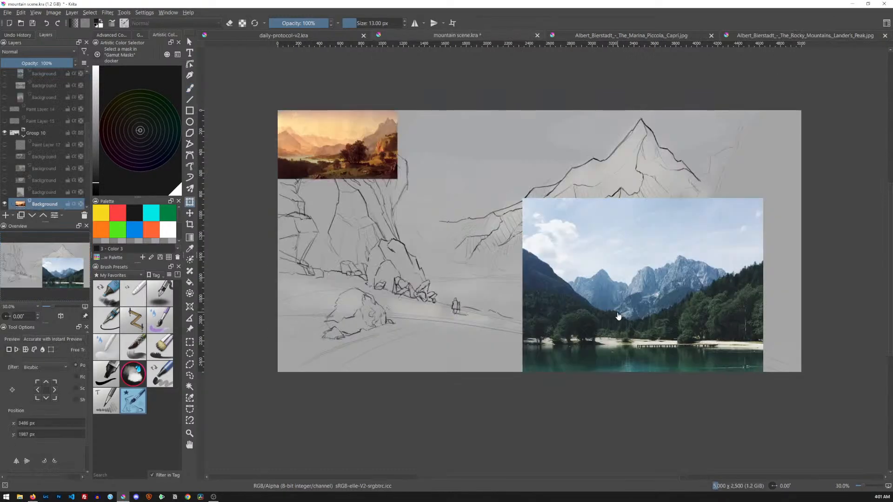
key("t")
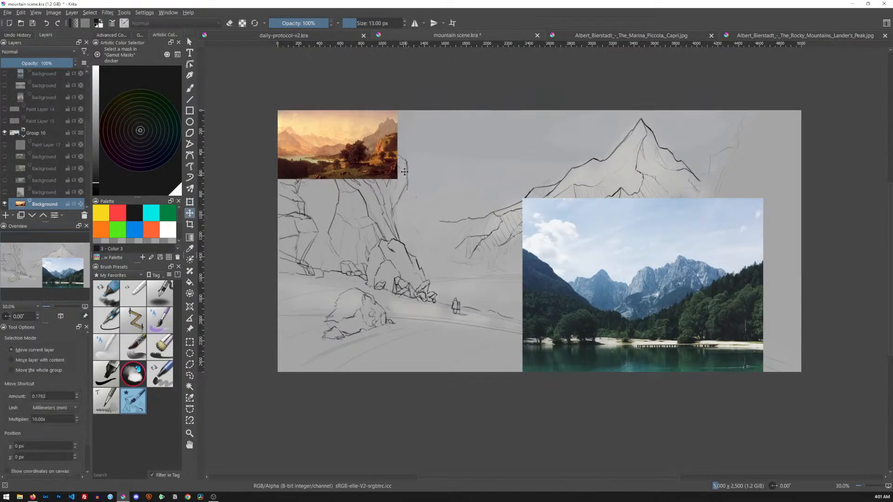
mouse_move(376, 146)
left_mouse_down()
mouse_move(412, 261)
mouse_move(376, 340)
left_mouse_up()
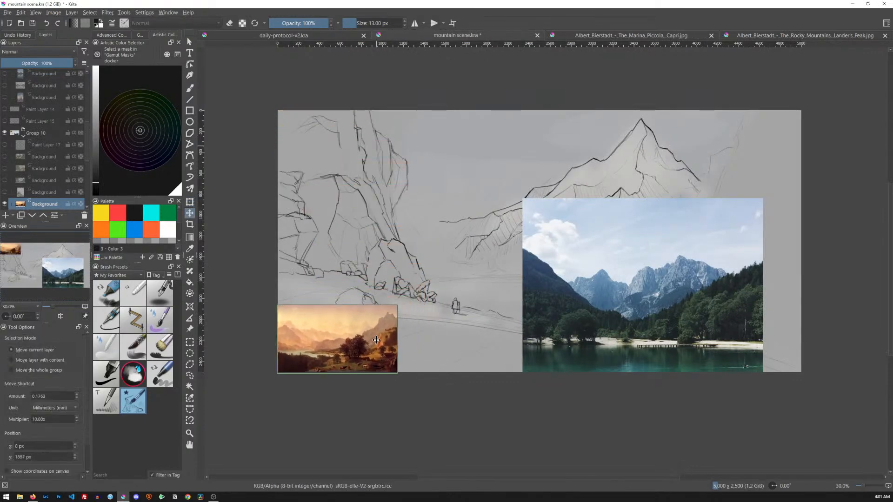
- Copy the entire Rocky Mountains, Lander's Peak painting, close its document without saving, and paste it into mountain scene.kra
left_click(804, 35)
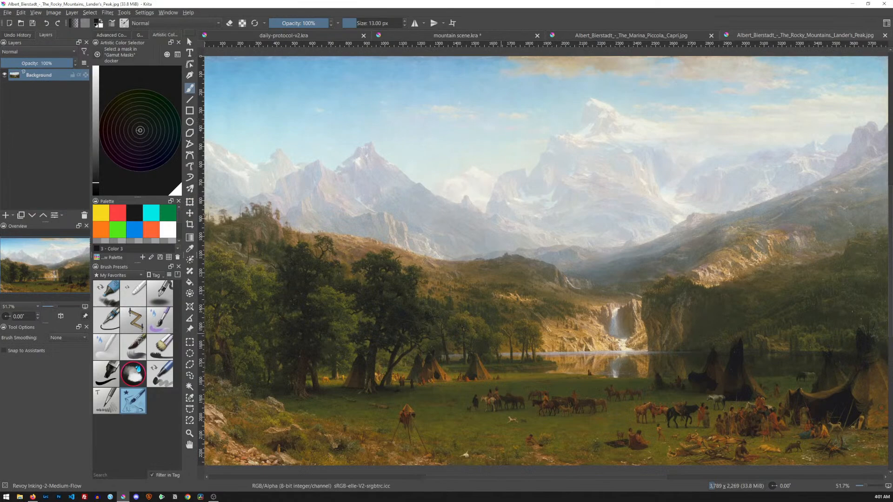
key("ctrl+a")
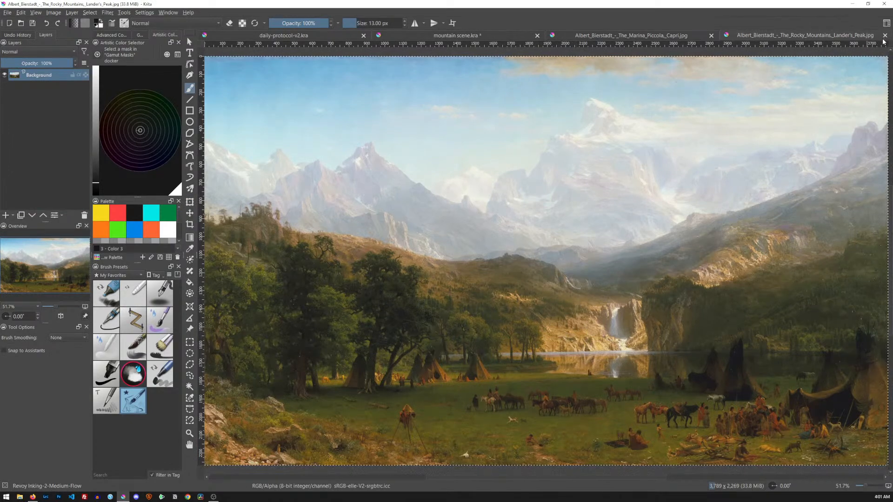
key("ctrl+w")
left_click(486, 269)
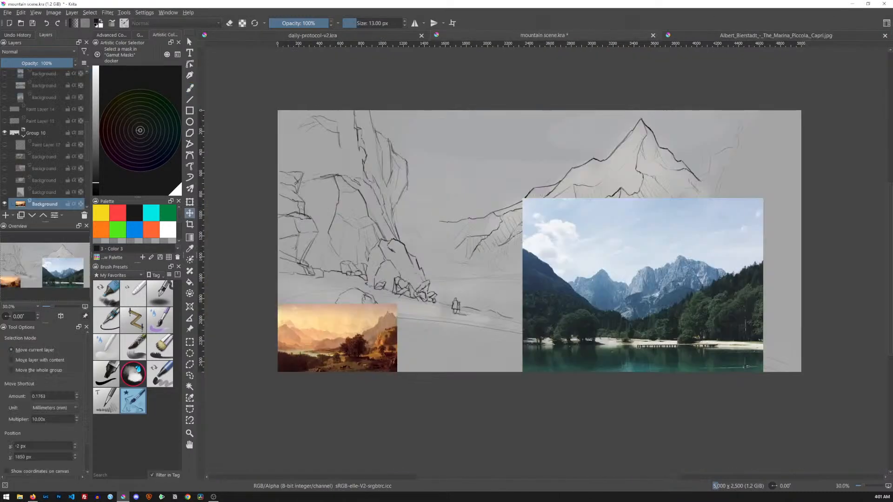
key("ctrl+v")
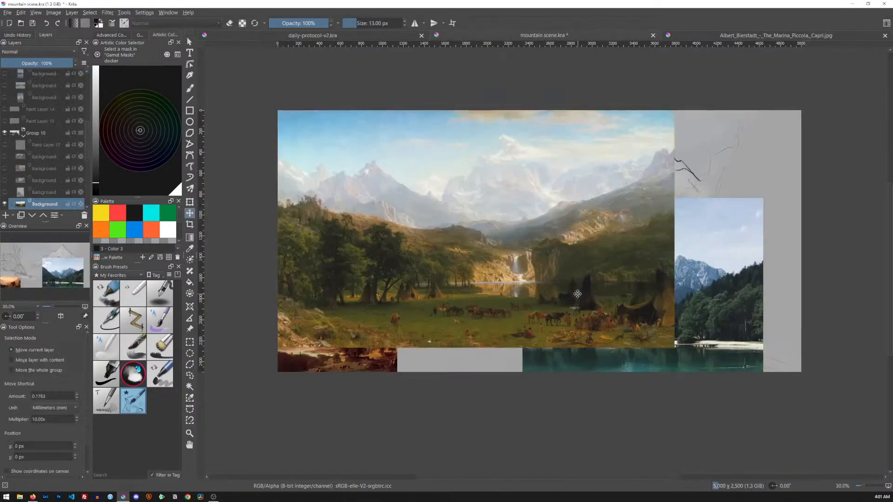
- Scale the Lander's Peak painting down to about two thirds and move it to about x 719 px, y 1203 px
key("ctrl+t")
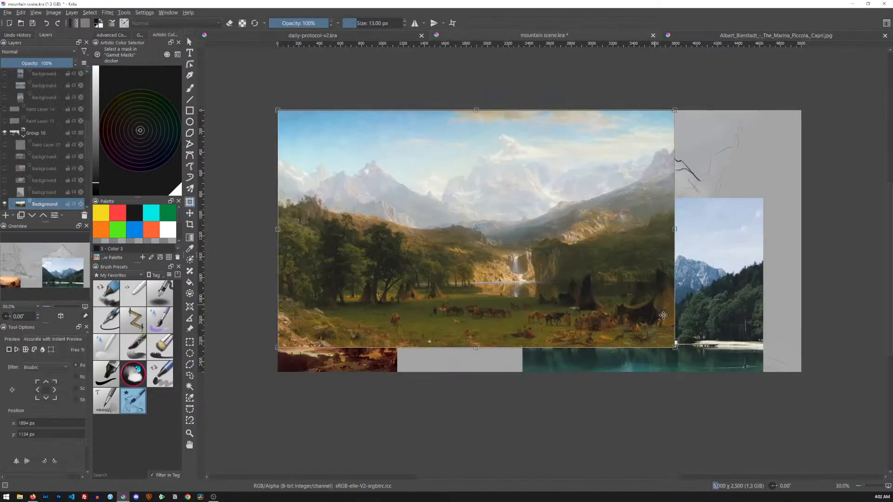
left_click_drag(674, 347, 552, 244)
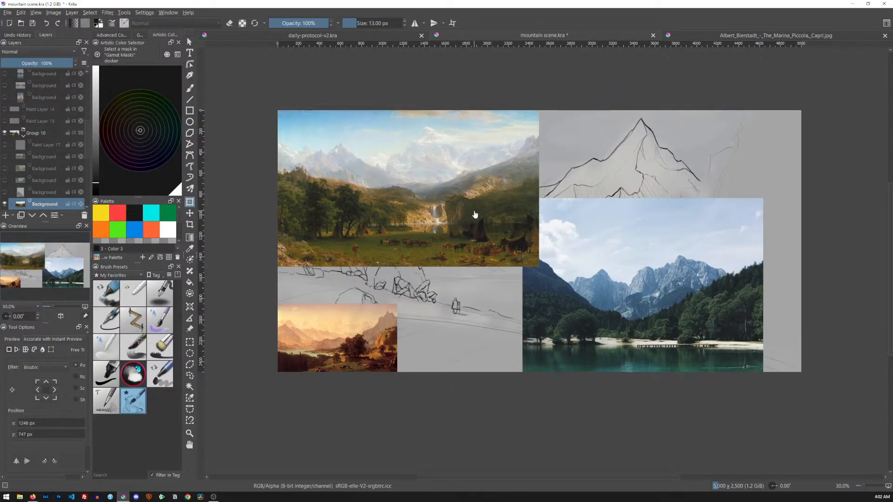
key("t")
mouse_move(476, 210)
left_mouse_down()
mouse_move(516, 326)
mouse_move(565, 334)
mouse_move(585, 319)
mouse_move(541, 307)
left_mouse_up()
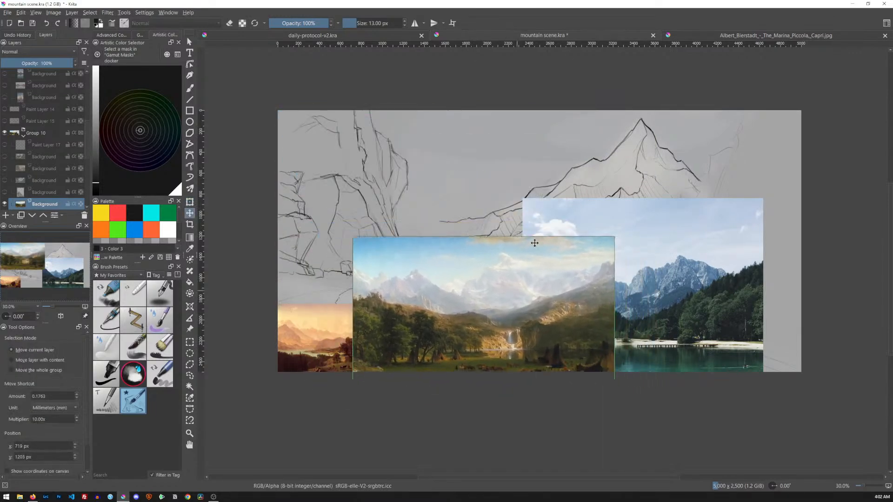
- Close the Marina Piccola, Capri document and hide the Bernese Alps painting's layer in mountain scene.kra
left_click(773, 37)
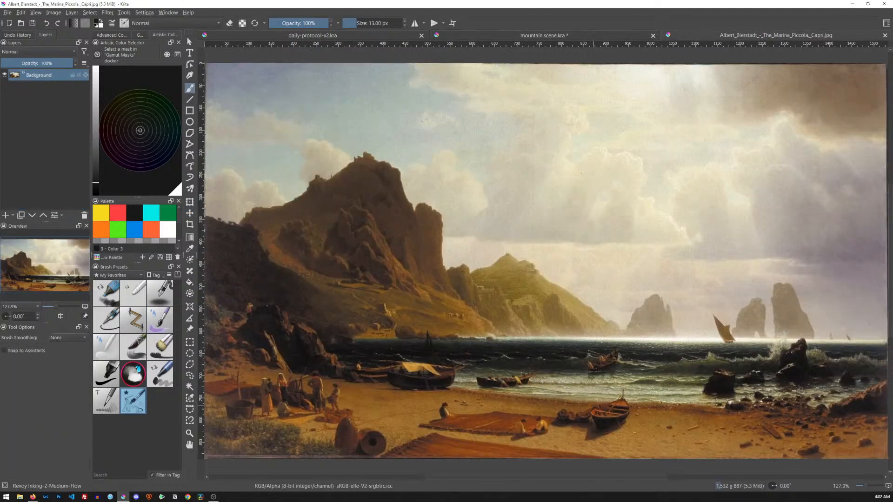
left_click(885, 35)
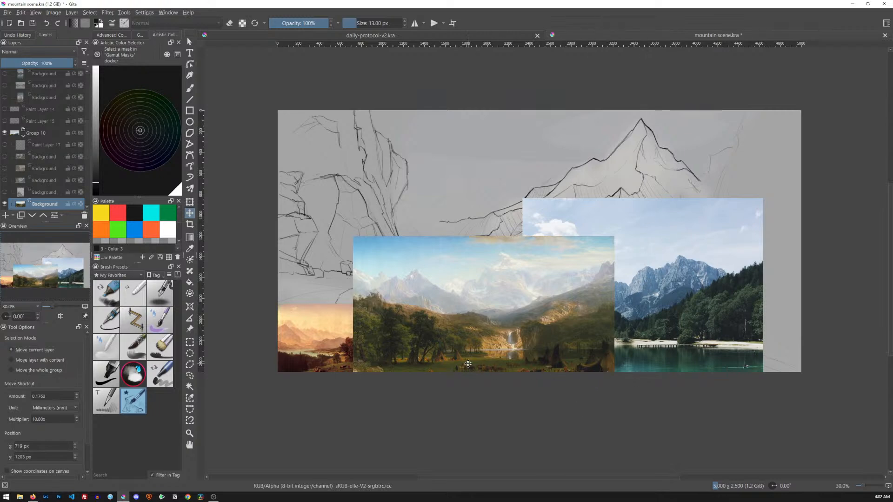
scroll(87, 150, "down", 3)
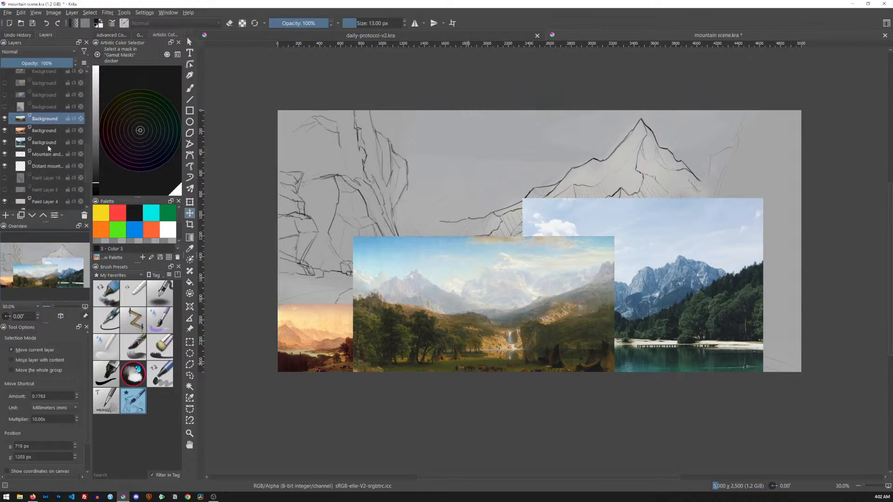
left_click(4, 132)
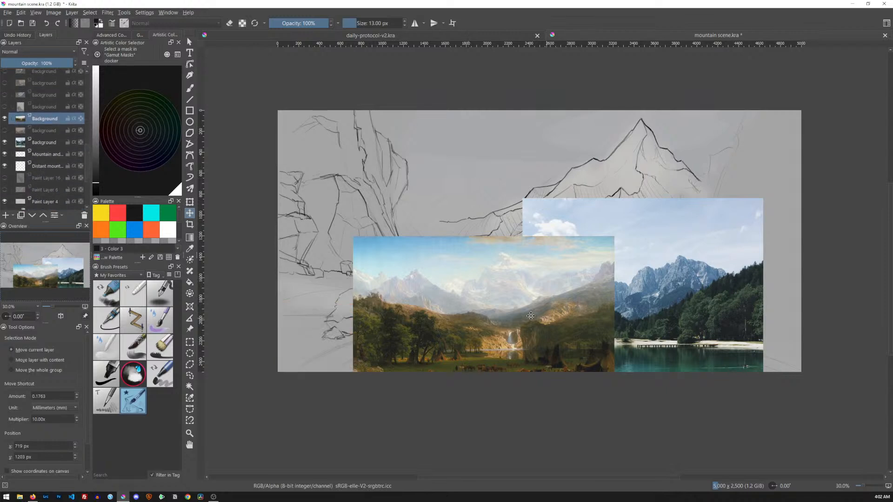
- Move the Lander's Peak painting into the canvas's lower-left area and the lake photo to about x 2605 px, y 1014 px
mouse_move(532, 301)
left_mouse_down()
mouse_move(481, 293)
mouse_move(447, 300)
mouse_move(462, 341)
left_mouse_up()
left_click(48, 146)
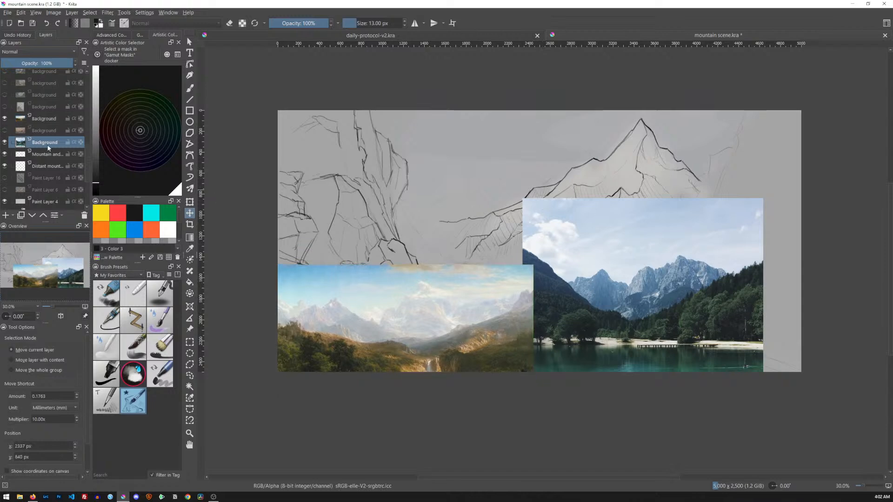
left_click_drag(658, 272, 686, 290)
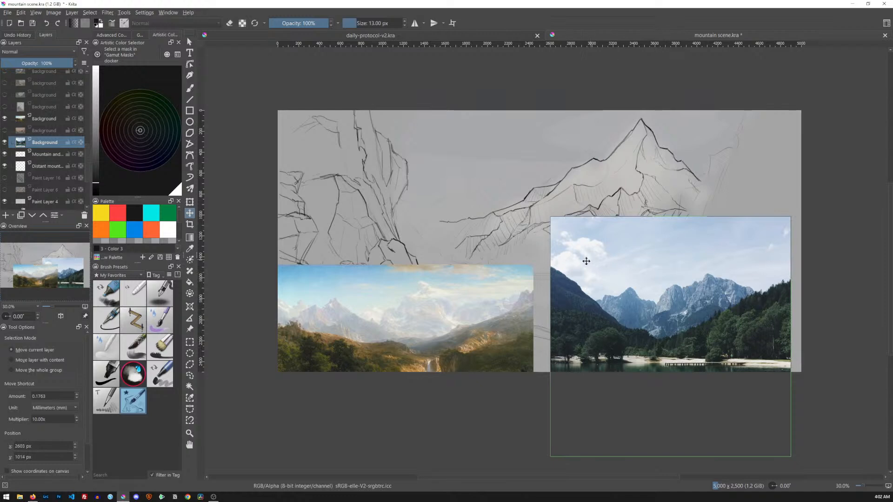
- Lasso the sky in the upper part of the lake photo with a freehand selection, delete it and deselect
key("q")
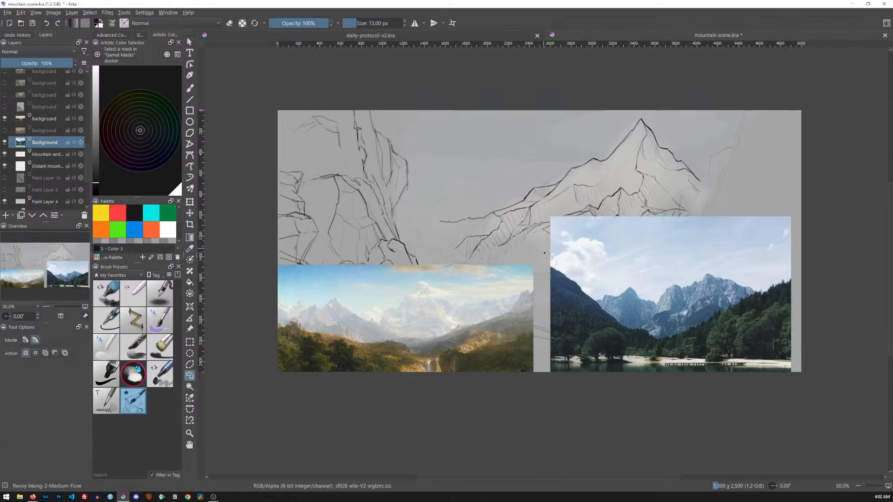
mouse_move(561, 267)
left_mouse_down()
mouse_move(606, 278)
mouse_move(746, 269)
mouse_move(813, 229)
mouse_move(519, 240)
mouse_move(561, 267)
left_mouse_up()
key("Delete")
key("ctrl+shift+a")
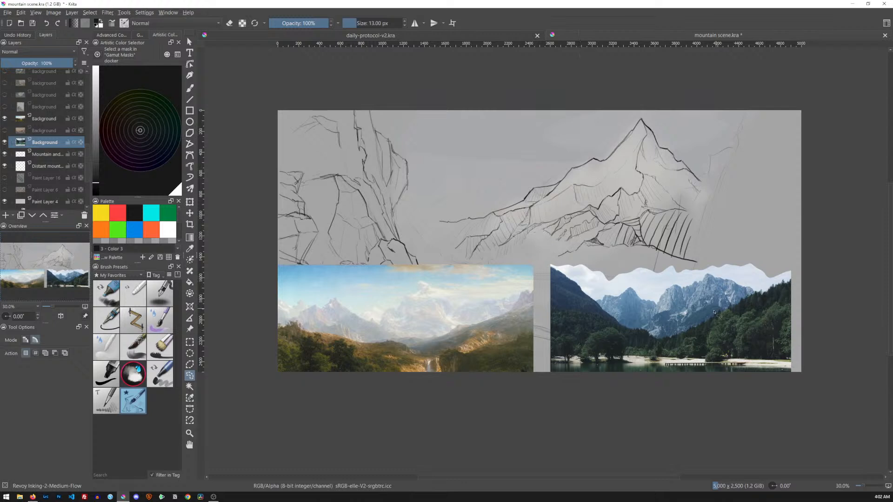
key("b")
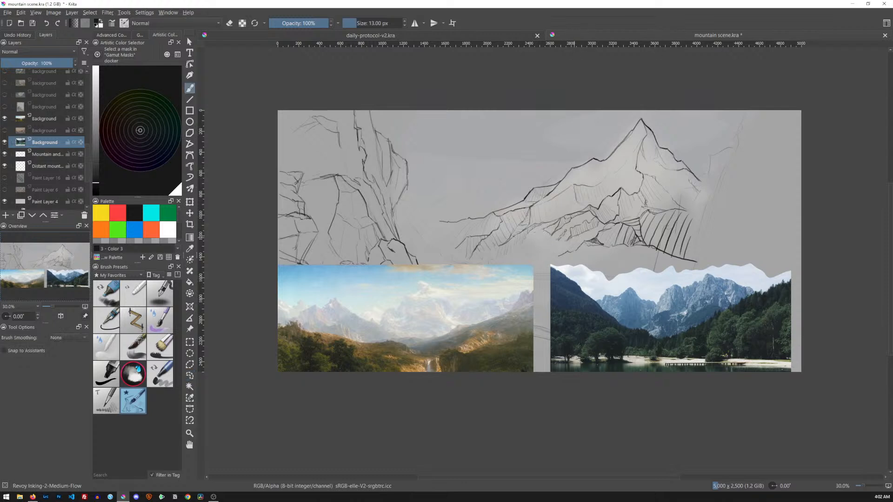
left_click_drag(601, 250, 580, 253)
left_click_drag(556, 287, 583, 304)
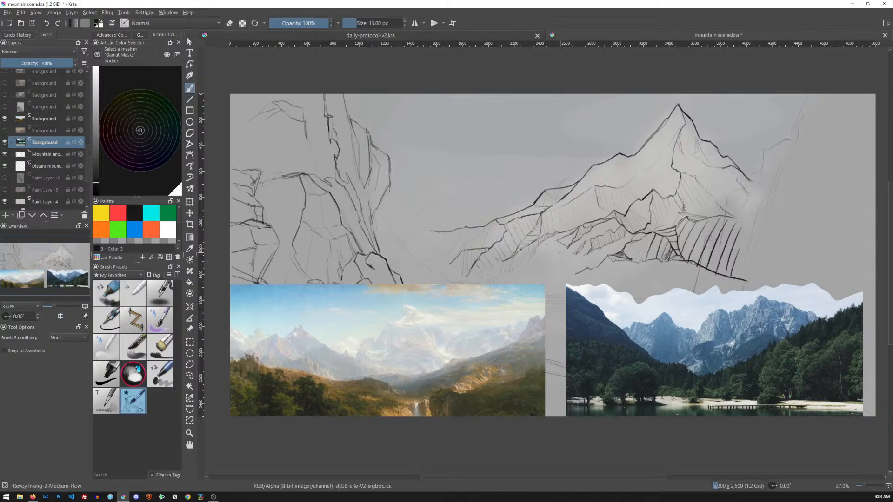
mouse_move(524, 180)
left_mouse_down()
mouse_move(532, 153)
mouse_move(575, 158)
left_mouse_up()
key("ctrl+z")
- Move the lake photo's layer and the Lander's Peak painting's layer below the Distant mountains layer
left_click(52, 168)
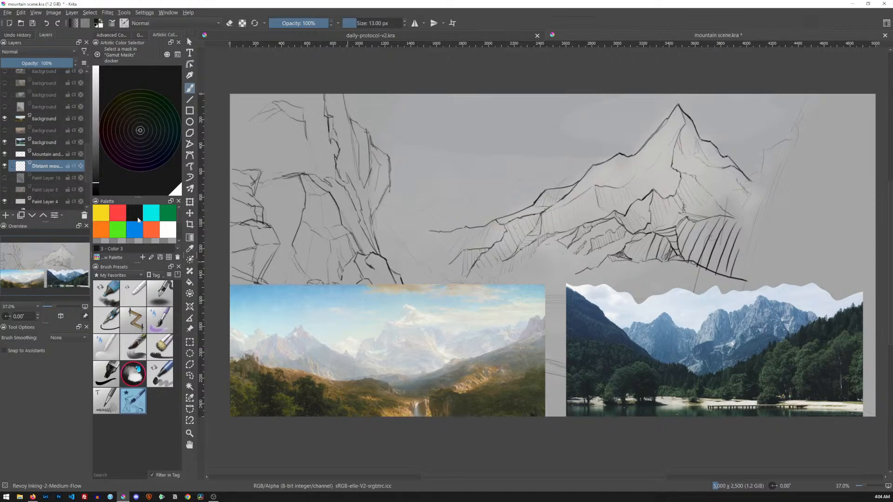
left_click(54, 143)
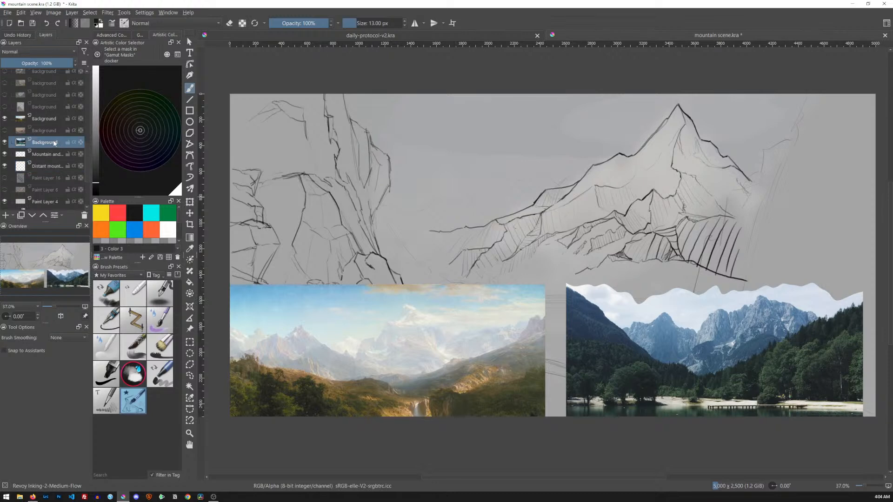
left_click(32, 217)
left_click(33, 216)
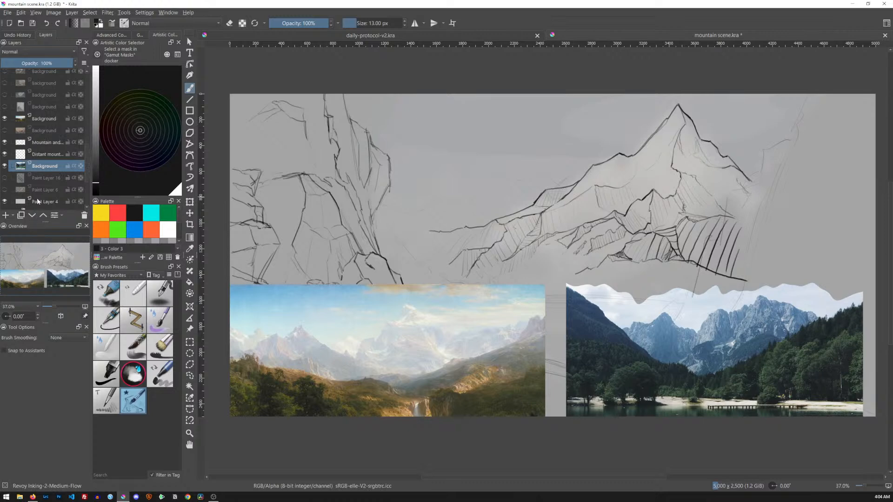
left_click(41, 121)
left_click(33, 216)
left_click(33, 216)
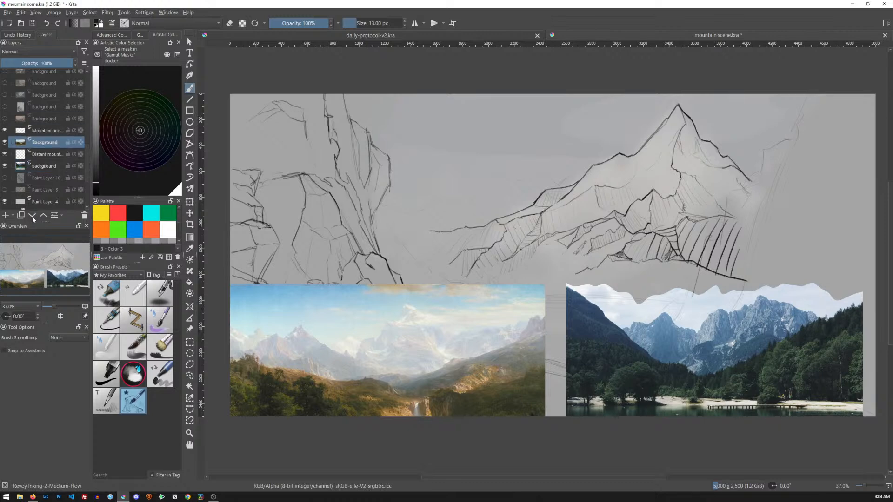
left_click(32, 216)
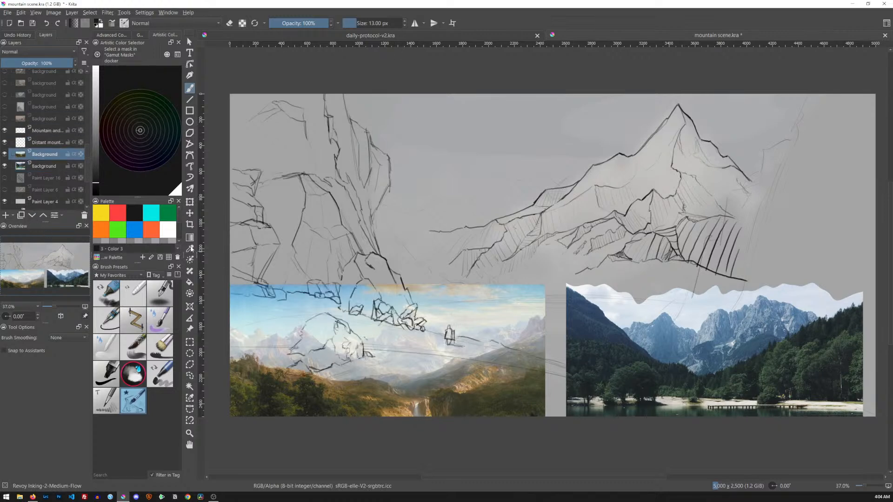
- Choose red (Color 2) as the painting colour, undo the layer reordering and clear the restored selection
left_click(120, 216)
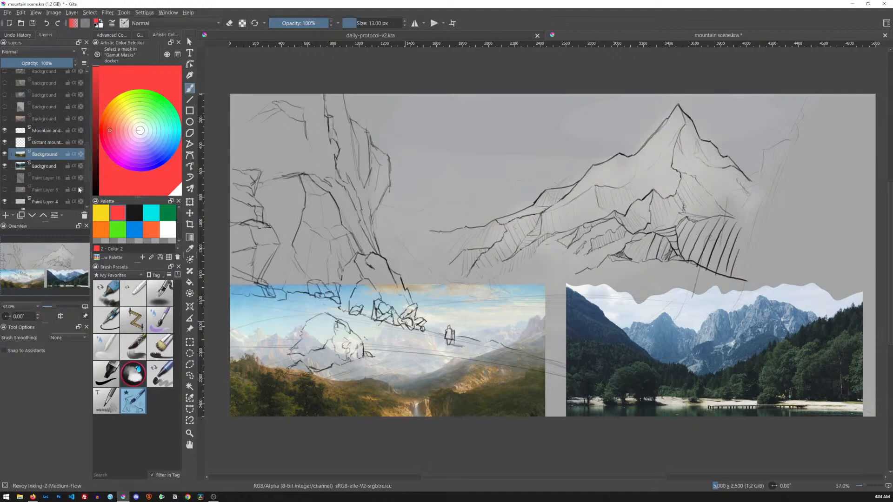
key("ctrl+z")
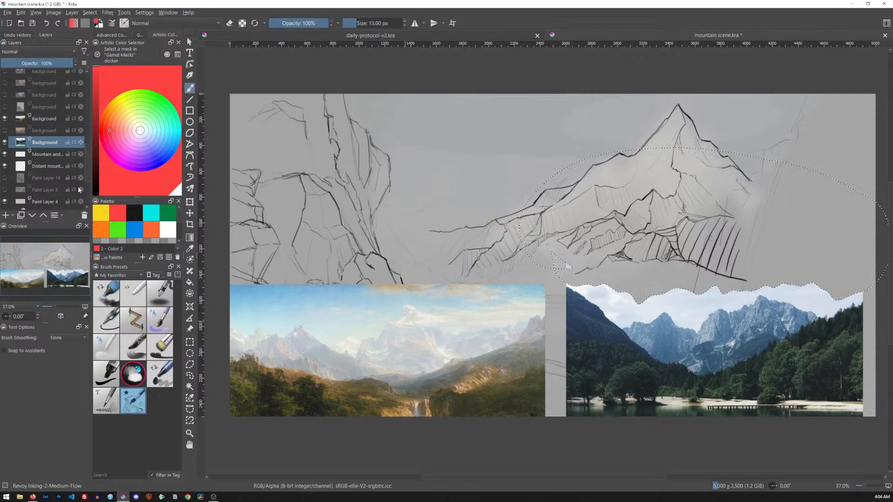
key("ctrl+shift+a")
- Add a paint layer above the Lander's Peak painting, outline its snowy summit in red and undo the last stroke
left_click(51, 121)
key("Insert")
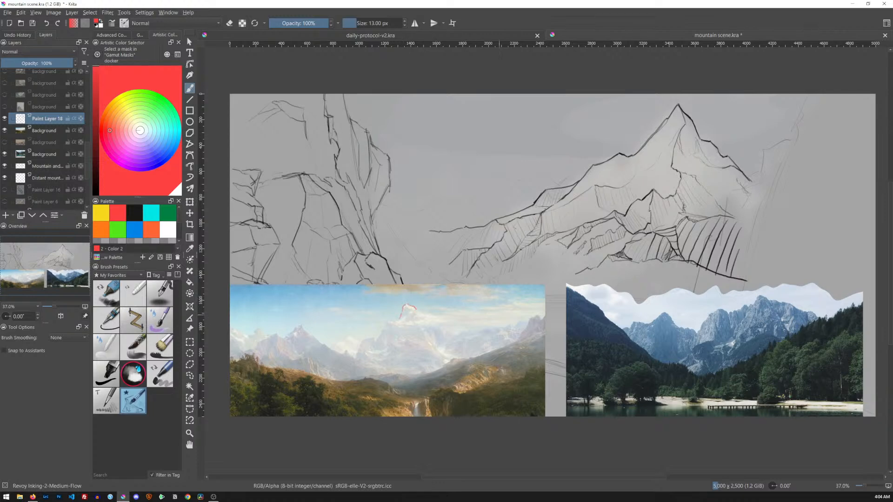
scroll(460, 332, "up", 5)
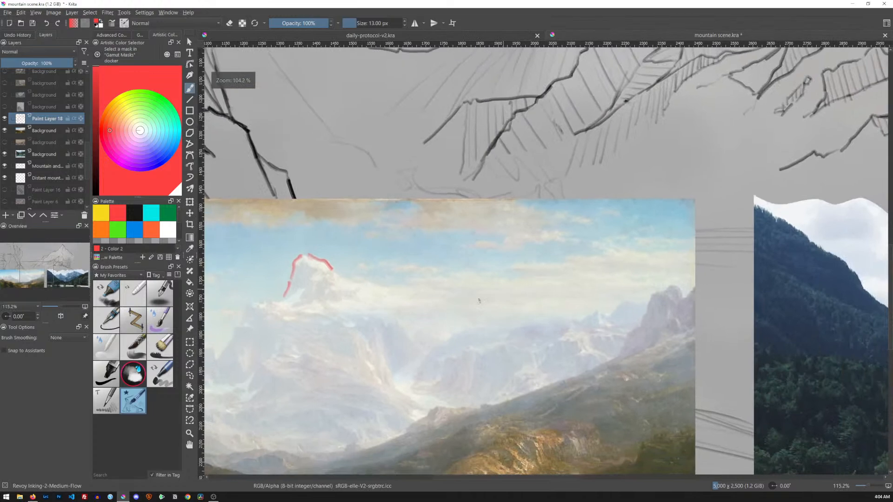
left_click_drag(479, 301, 639, 205)
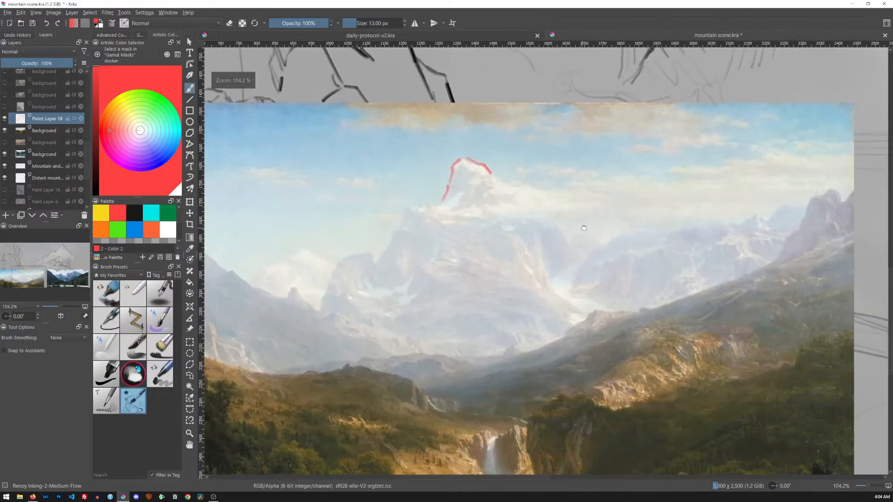
left_click_drag(493, 173, 517, 184)
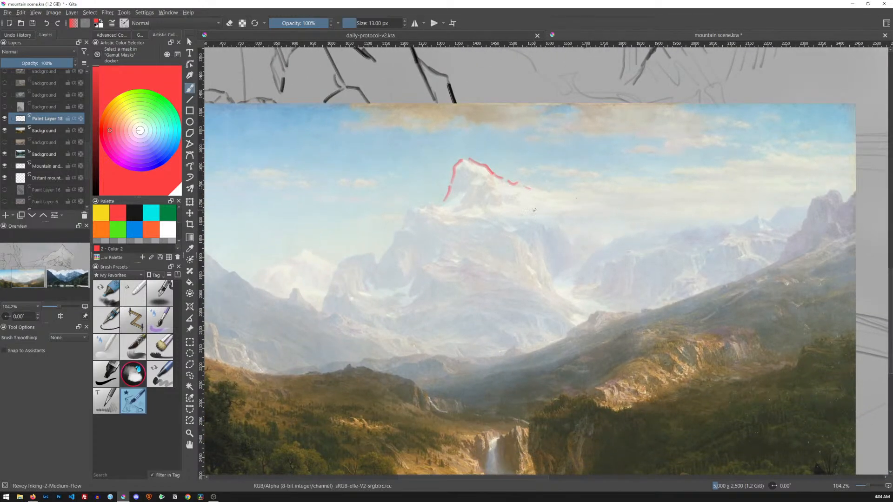
key("ctrl+z")
- Trace the main peak's right slope, the neighbouring distant ridge and the snowy valley between them in red
mouse_move(501, 178)
left_mouse_down()
mouse_move(537, 203)
mouse_move(525, 193)
mouse_move(551, 197)
mouse_move(547, 216)
mouse_move(572, 236)
mouse_move(591, 233)
mouse_move(604, 246)
mouse_move(569, 286)
left_mouse_up()
mouse_move(593, 248)
left_mouse_down()
mouse_move(632, 232)
mouse_move(664, 234)
left_mouse_up()
left_click_drag(669, 234, 708, 234)
mouse_move(581, 252)
left_mouse_down()
mouse_move(560, 227)
mouse_move(599, 257)
mouse_move(541, 232)
mouse_move(557, 270)
mouse_move(550, 286)
mouse_move(622, 315)
mouse_move(581, 334)
left_mouse_up()
mouse_move(610, 310)
left_mouse_down()
mouse_move(552, 348)
mouse_move(646, 318)
left_mouse_up()
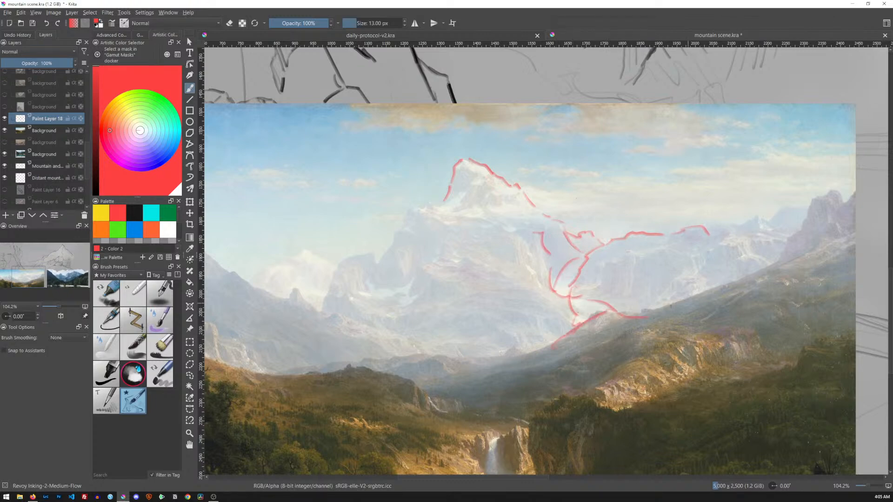
- Outline the rock shapes on the main peak's right face, the snow cap's lower edge and the left shoulder in red
mouse_move(524, 271)
left_mouse_down()
mouse_move(564, 302)
mouse_move(513, 236)
left_mouse_up()
left_click_drag(514, 235, 544, 268)
left_click_drag(506, 246, 483, 242)
left_click_drag(482, 244, 515, 265)
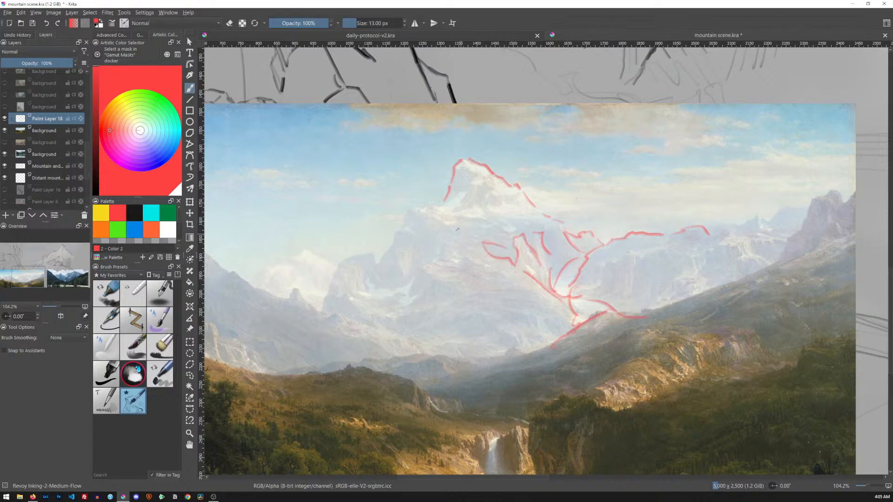
mouse_move(461, 192)
left_mouse_down()
mouse_move(422, 212)
mouse_move(472, 227)
left_mouse_up()
mouse_move(411, 211)
left_mouse_down()
mouse_move(401, 237)
mouse_move(425, 243)
left_mouse_up()
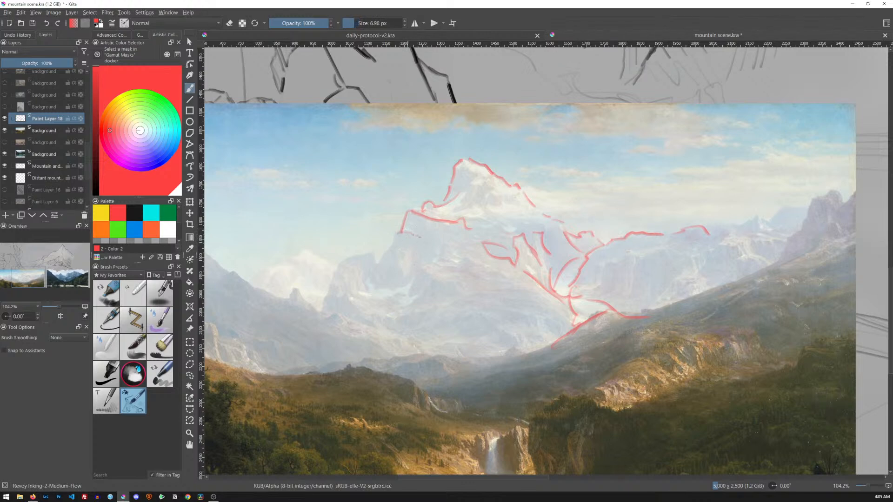
- Trace the main peak's left slope and its inner ridges and summit planes with 6.98 px red lines
mouse_move(394, 236)
left_mouse_down()
mouse_move(380, 261)
mouse_move(346, 258)
mouse_move(315, 313)
left_mouse_up()
mouse_move(423, 264)
left_mouse_down()
mouse_move(442, 278)
mouse_move(404, 298)
mouse_move(417, 296)
left_mouse_up()
mouse_move(444, 279)
left_mouse_down()
mouse_move(459, 280)
mouse_move(456, 267)
mouse_move(484, 267)
left_mouse_up()
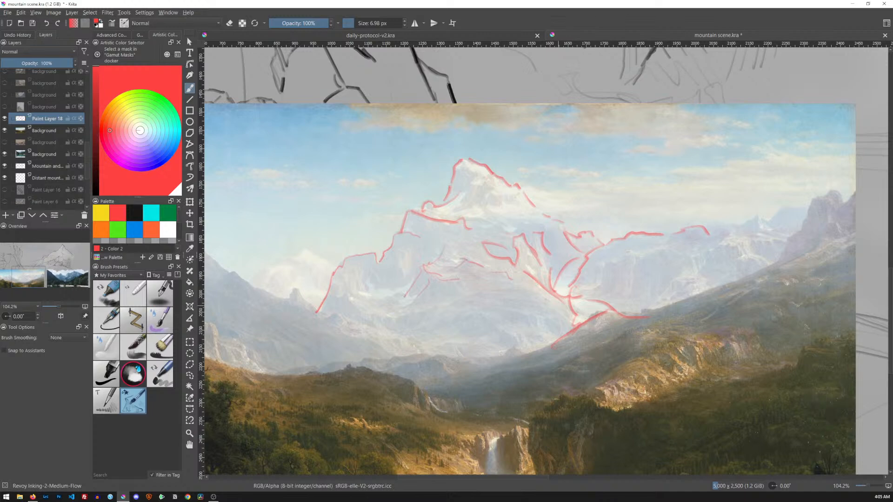
mouse_move(387, 319)
left_mouse_down()
mouse_move(498, 293)
mouse_move(554, 311)
left_mouse_up()
left_click_drag(486, 321, 534, 324)
mouse_move(447, 214)
left_mouse_down()
mouse_move(481, 216)
mouse_move(515, 237)
left_mouse_up()
mouse_move(465, 209)
left_mouse_down()
mouse_move(524, 203)
mouse_move(527, 218)
mouse_move(548, 226)
left_mouse_up()
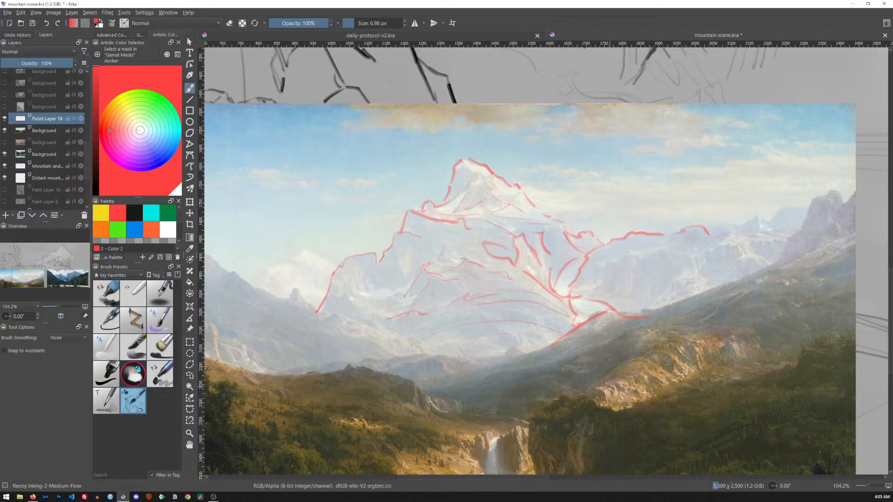
- Mark the contours of the painting's distant right-hand ridges and the small peak and foothills left of the main mountain in red
mouse_move(580, 290)
left_mouse_down()
mouse_move(601, 285)
mouse_move(608, 261)
mouse_move(640, 251)
left_mouse_up()
left_click_drag(723, 227, 759, 218)
left_click_drag(704, 256, 659, 251)
left_click_drag(294, 290, 306, 299)
left_click_drag(337, 299, 350, 301)
left_click_drag(345, 315, 373, 328)
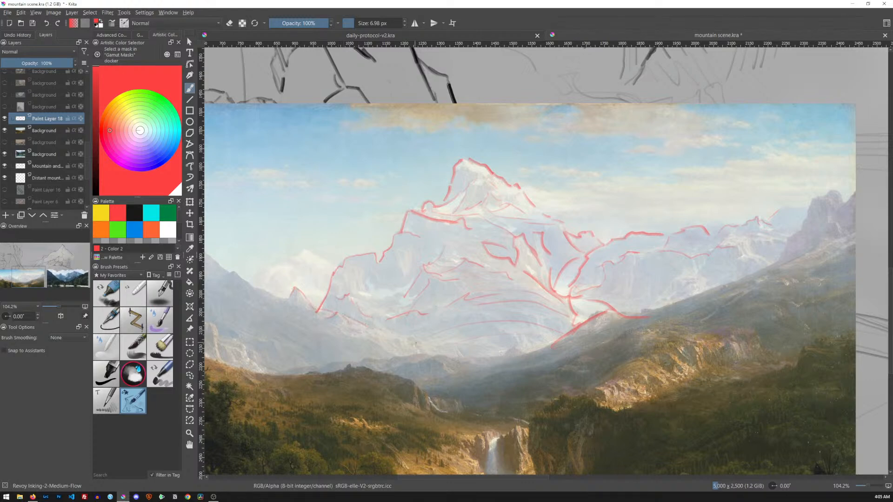
mouse_move(291, 291)
left_mouse_down()
mouse_move(269, 295)
mouse_move(240, 278)
mouse_move(298, 254)
mouse_move(316, 261)
left_mouse_up()
- On the Distant mountains layer, sketch a peak and ridge between the cliff and main mountain in black (Color 3) with a 13 px brush
scroll(651, 250, "down", 5)
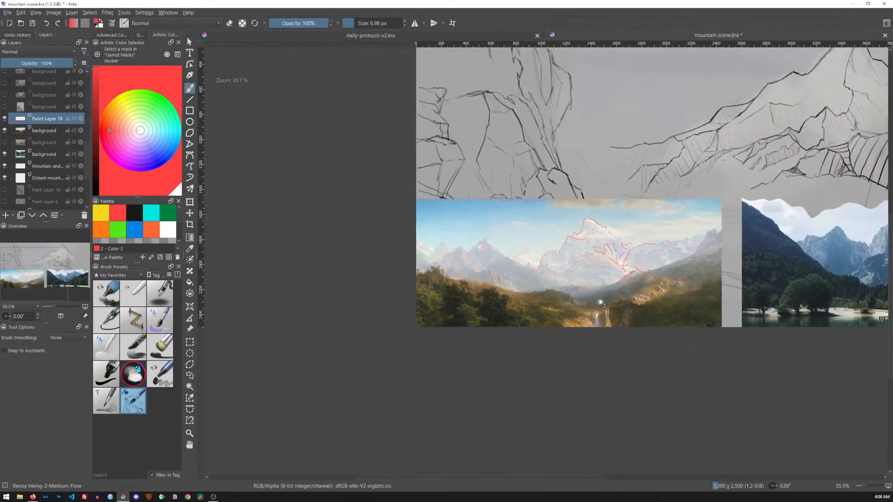
left_click_drag(682, 246, 512, 327)
left_click(135, 216)
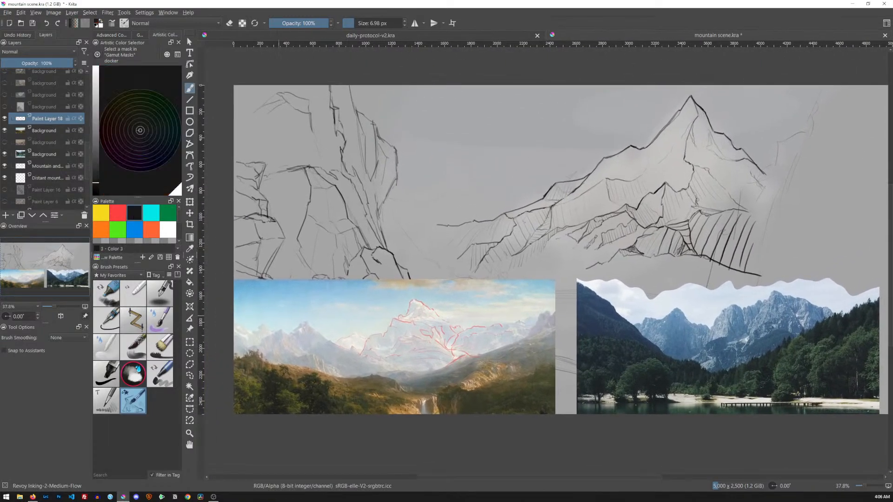
left_click(52, 178)
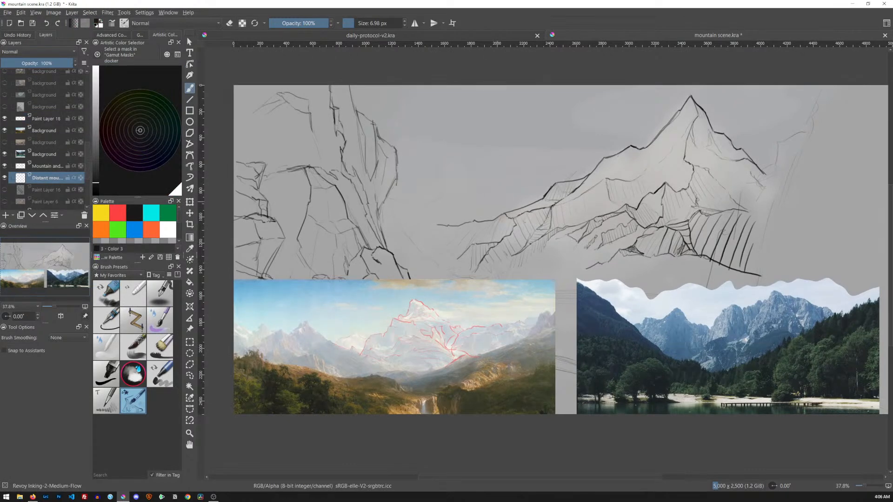
key("bracketright")
mouse_move(494, 180)
left_mouse_down()
mouse_move(519, 161)
mouse_move(556, 155)
left_mouse_up()
left_click(594, 121, "ctrl")
key("ctrl+z")
left_click_drag(518, 172, 544, 196)
left_click_drag(498, 172, 487, 189)
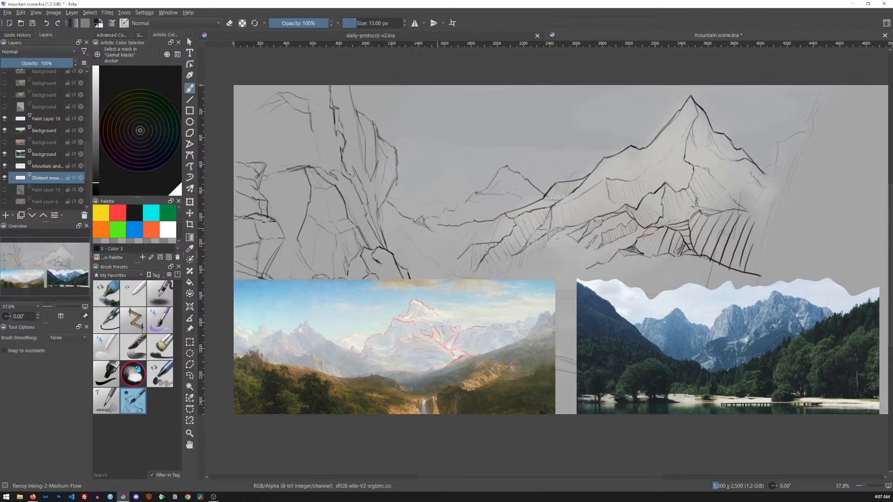
mouse_move(474, 214)
left_mouse_down()
mouse_move(453, 237)
mouse_move(483, 225)
left_mouse_up()
key("ctrl+z")
- On the main mountain's layer, erase the left end of the ridge line and extend the slope down toward the valley
left_click(62, 171)
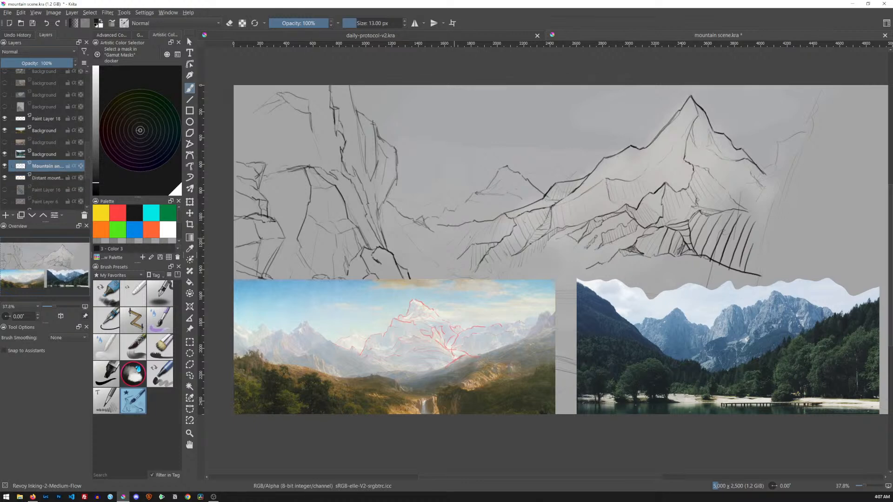
key("e")
key("e")
left_click_drag(471, 232, 441, 257)
- On the Distant mountains layer, sketch small low peaks between the cliff and the distant peak
key("Page_Down")
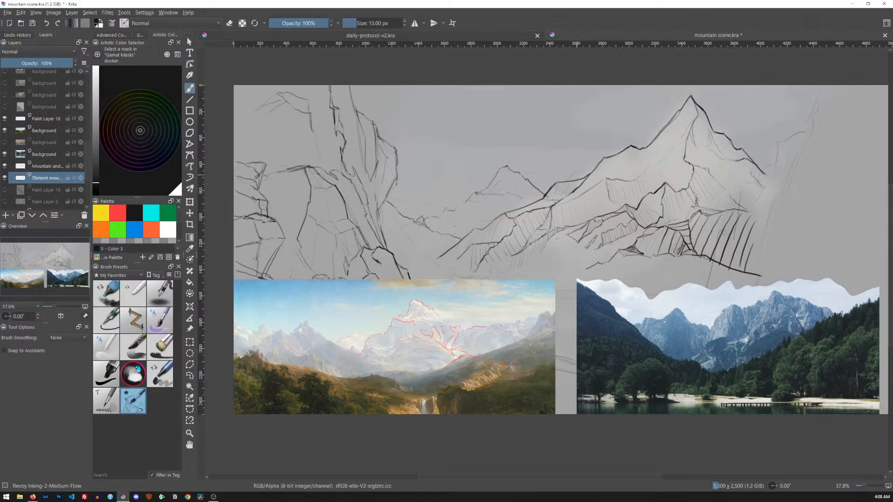
key("t")
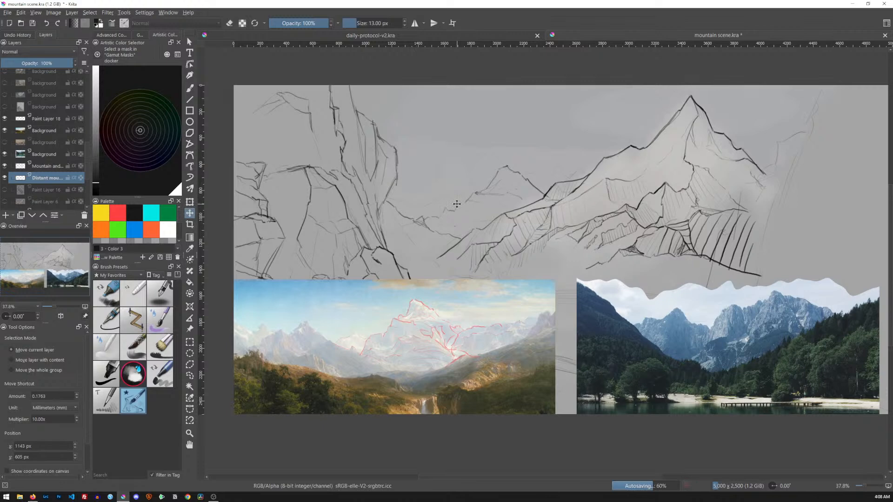
key("b")
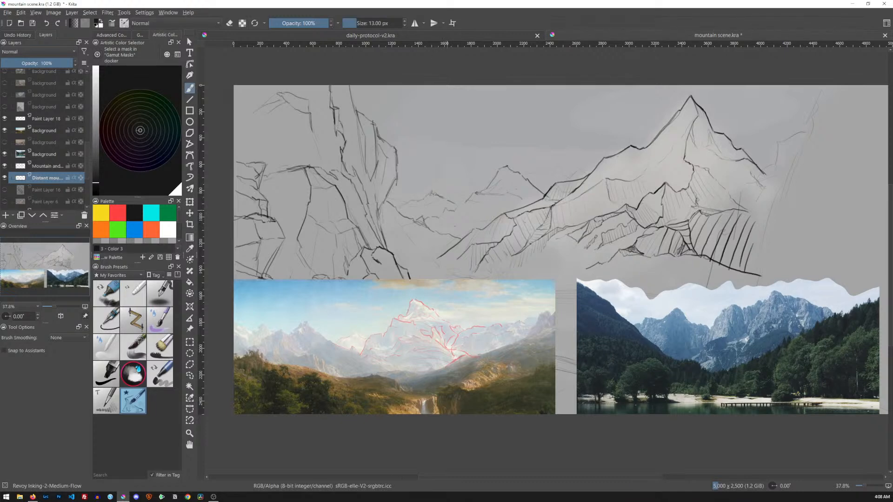
scroll(641, 195, "down", 5)
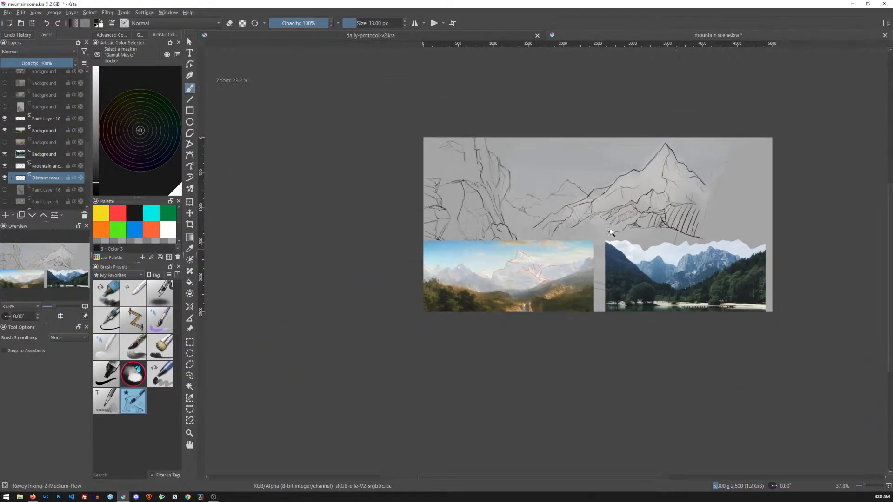
left_click_drag(660, 214, 561, 239)
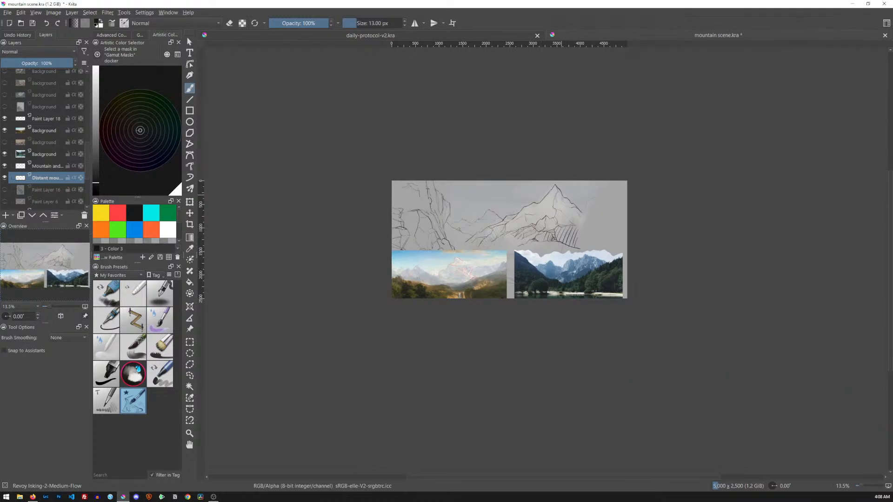
left_click_drag(517, 275, 557, 244)
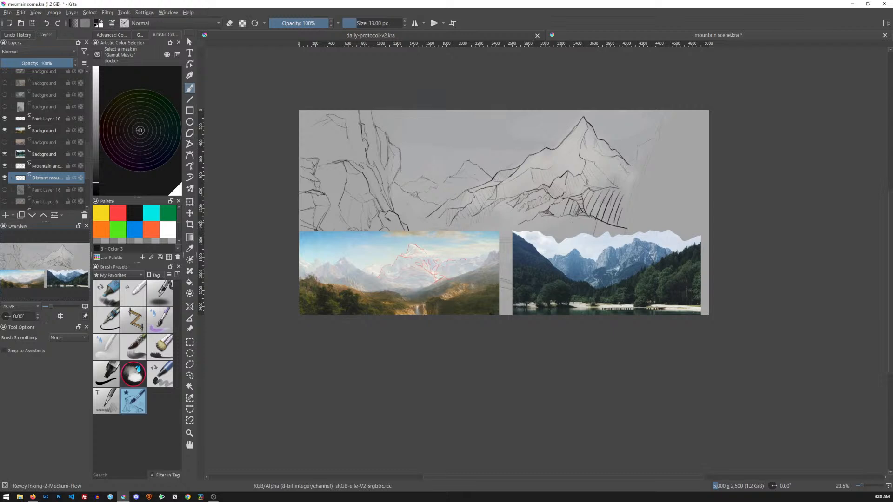
- Extend a ridge from the distant peak toward the main mountain, undoing the unwanted strokes
left_click_drag(573, 112, 571, 122)
mouse_move(468, 136)
left_mouse_down()
mouse_move(469, 156)
mouse_move(424, 170)
left_mouse_up()
key("ctrl+z")
key("ctrl+z")
key("ctrl+z")
left_click_drag(491, 152, 420, 181)
key("ctrl+z")
left_click_drag(508, 211, 616, 242)
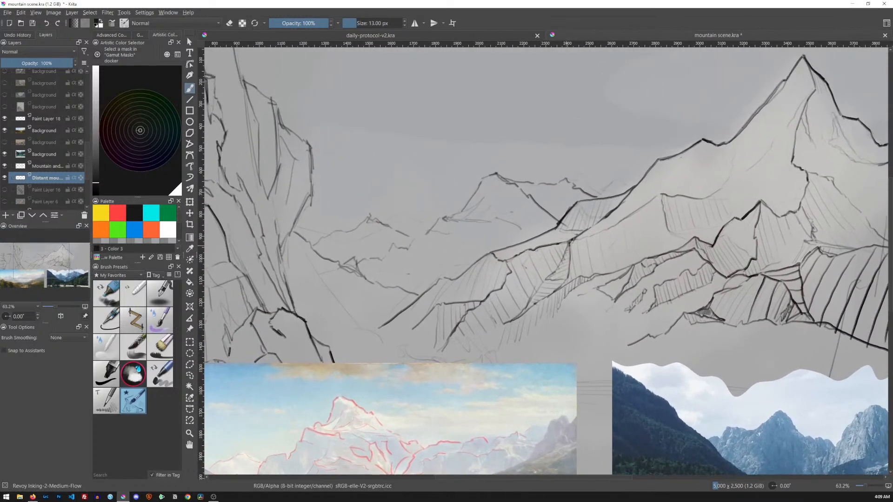
- Erase the distant peak's right slope line with a larger eraser and redraw the peak's contour
key("bracketright")
key("bracketright")
key("bracketright")
key("e")
left_click_drag(527, 196, 556, 221)
key("e")
left_click_drag(508, 183, 518, 189)
scroll(570, 204, "down", 3)
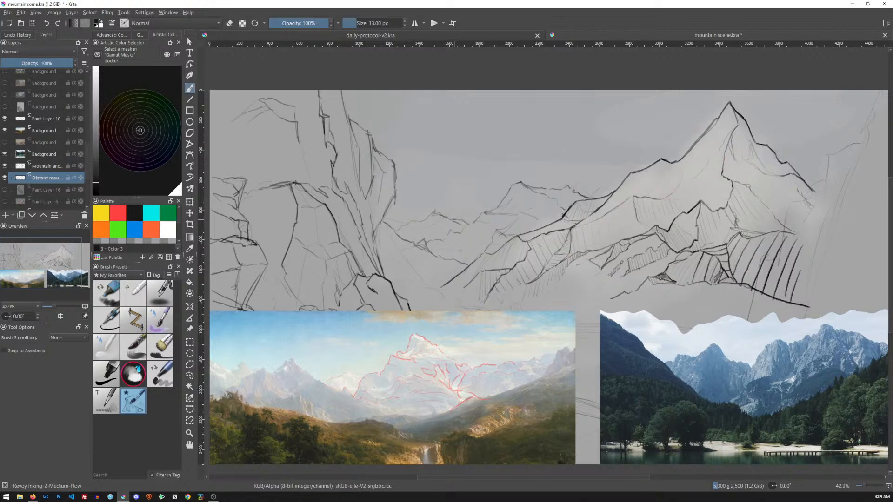
- Undo the last three strokes on the distant mountains and touch up their lines with eraser and brush
key("ctrl+z")
key("ctrl+z")
key("ctrl+z")
key("e")
key("e")
- Hide the lake photo, the Lander's Peak painting and the layer with the red tracing
left_click(5, 154)
left_click(5, 132)
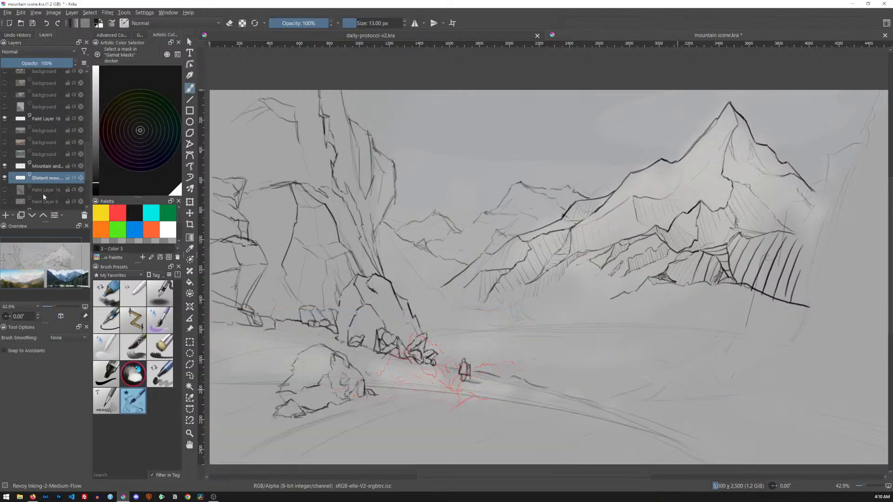
left_click_drag(656, 224, 541, 249)
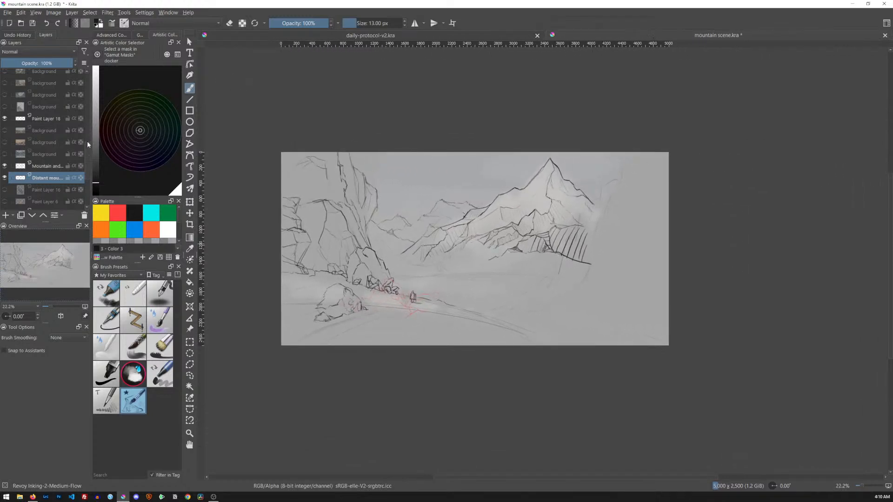
mouse_move(88, 164)
left_mouse_down()
mouse_move(87, 132)
mouse_move(85, 158)
left_mouse_up()
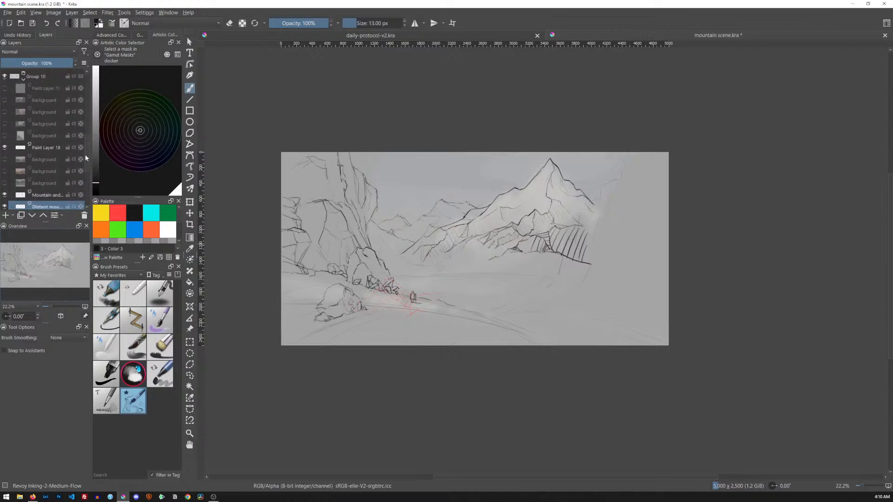
left_click(5, 148)
- Compare the distant mountain sketch with the Lander's Peak painting by briefly showing the painting's layer
left_click_drag(472, 268, 537, 223)
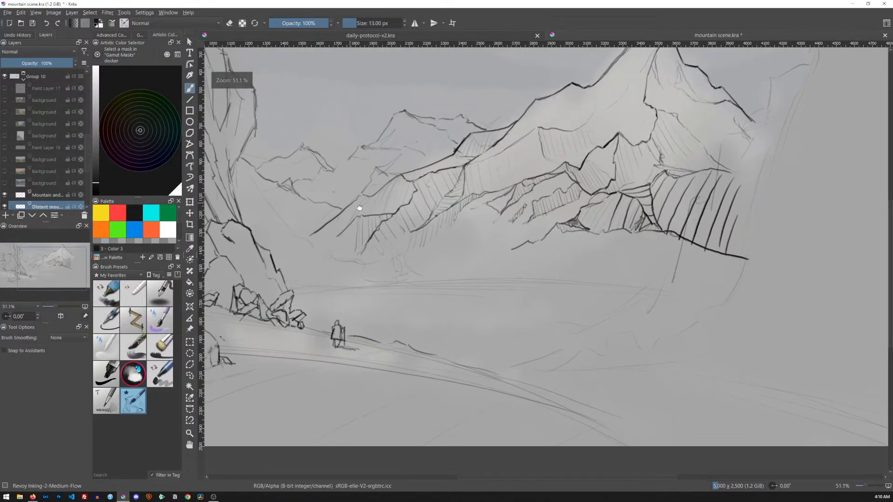
left_click_drag(350, 203, 585, 229)
key("e")
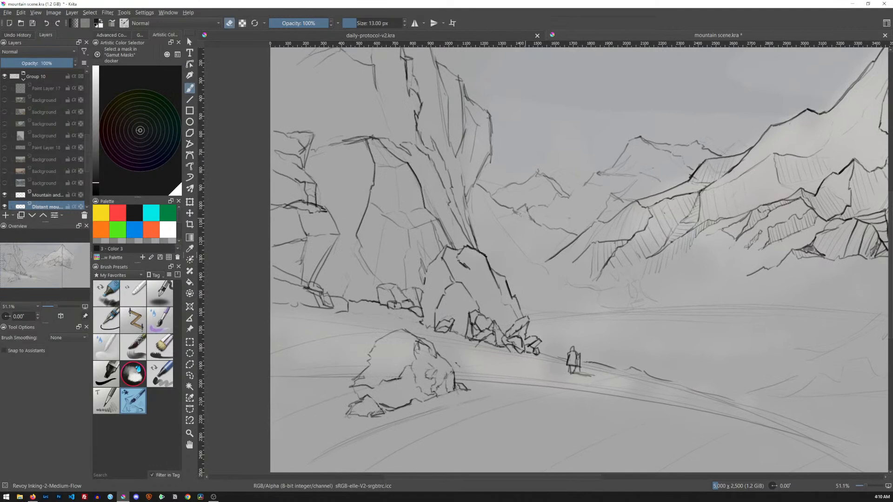
key("e")
key("e")
left_click(5, 160)
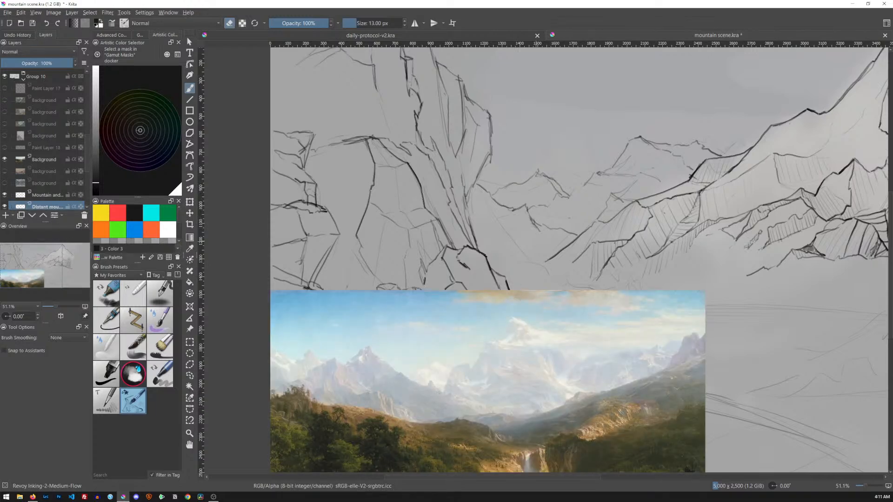
left_click(6, 159)
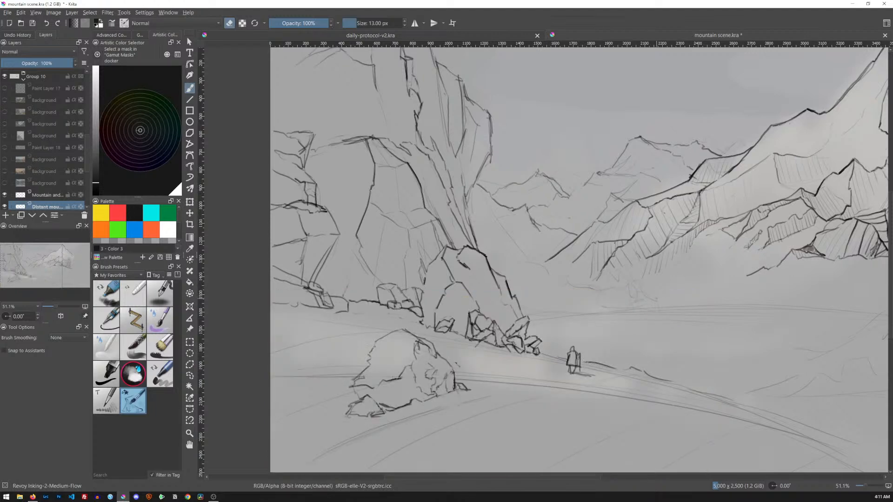
- Save the document, add a paint layer directly below the Distant mountains layer and rename it sky
key("ctrl+s")
scroll(88, 168, "down", 3)
left_click_drag(87, 166, 87, 172)
left_click(71, 158)
key("Insert")
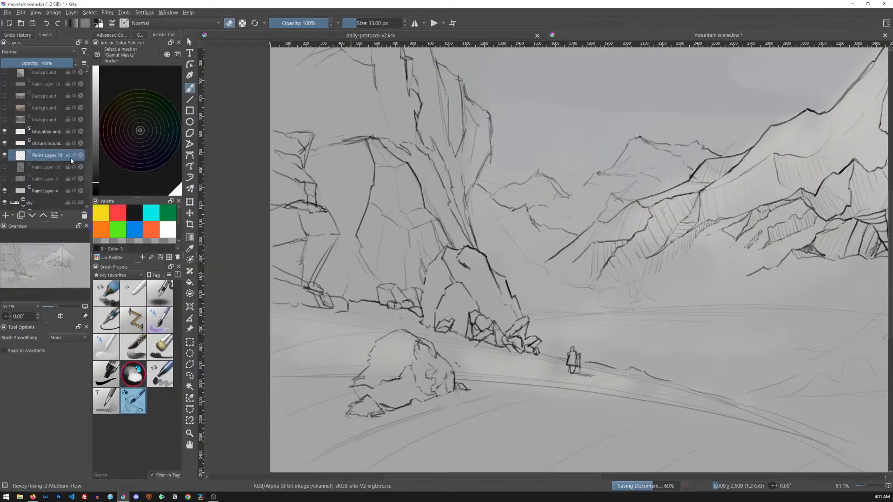
double_click(54, 156)
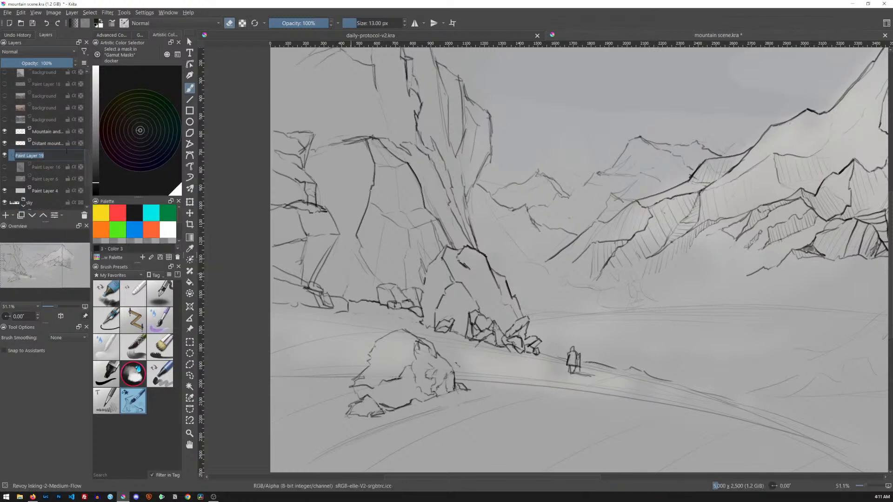
type("sky")
key("Return")
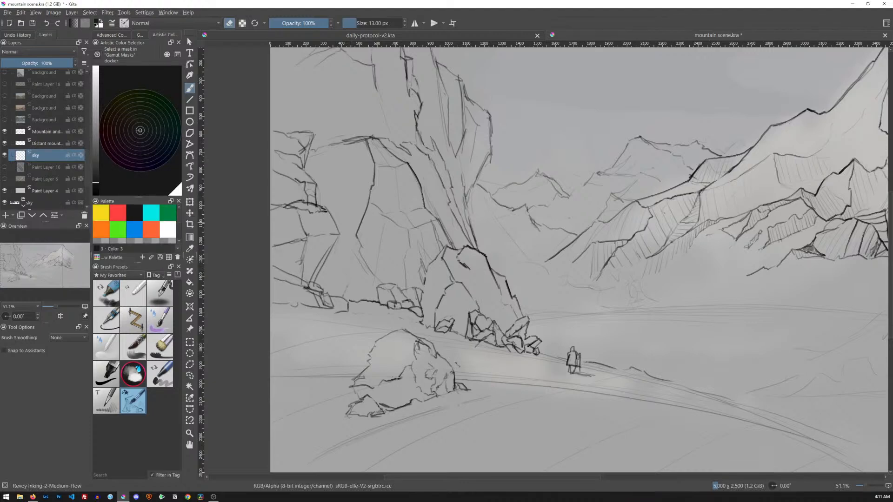
left_click_drag(601, 213, 602, 251)
left_click_drag(689, 193, 573, 233)
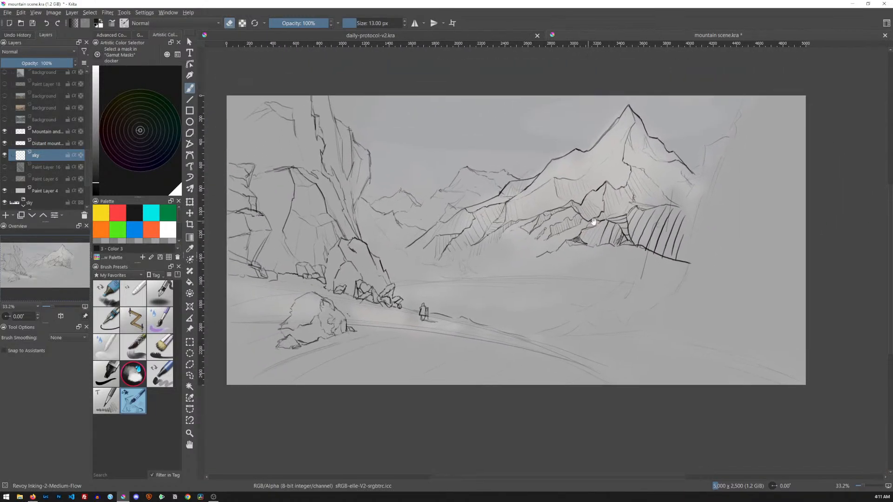
mouse_move(87, 167)
left_mouse_down()
mouse_move(90, 114)
mouse_move(87, 148)
left_mouse_up()
mouse_move(83, 144)
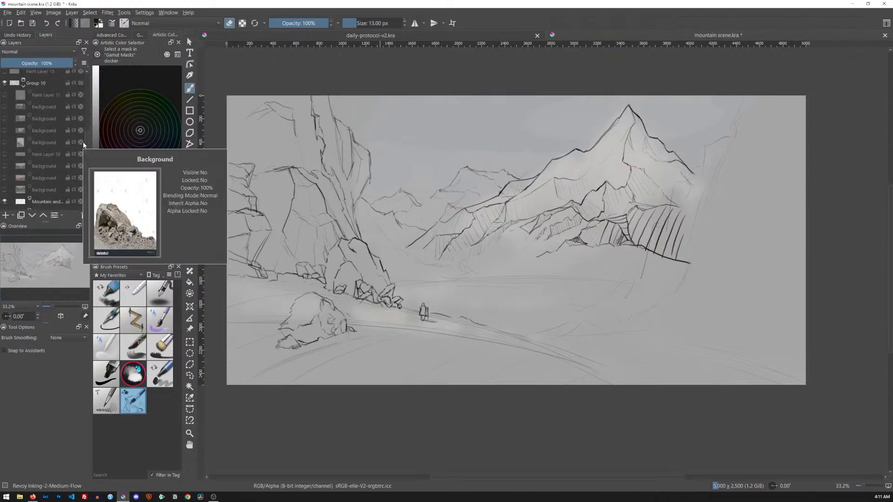
- Select the reference image layers and Paint Layers inside Group 10, down to the Mountain layer, and move them into the ref group
left_click(50, 95)
scroll(40, 178, "up", 3)
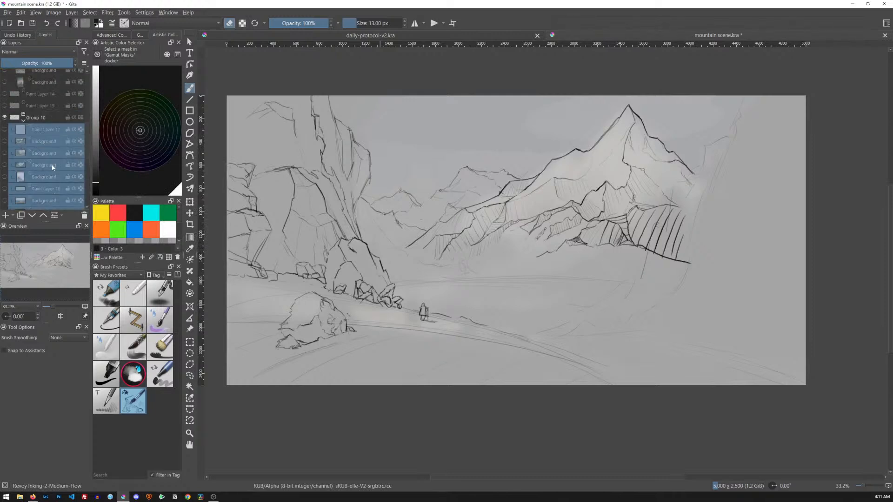
mouse_move(43, 195)
left_mouse_down()
mouse_move(43, 158)
mouse_move(62, 149)
left_mouse_up()
scroll(56, 150, "up", 3)
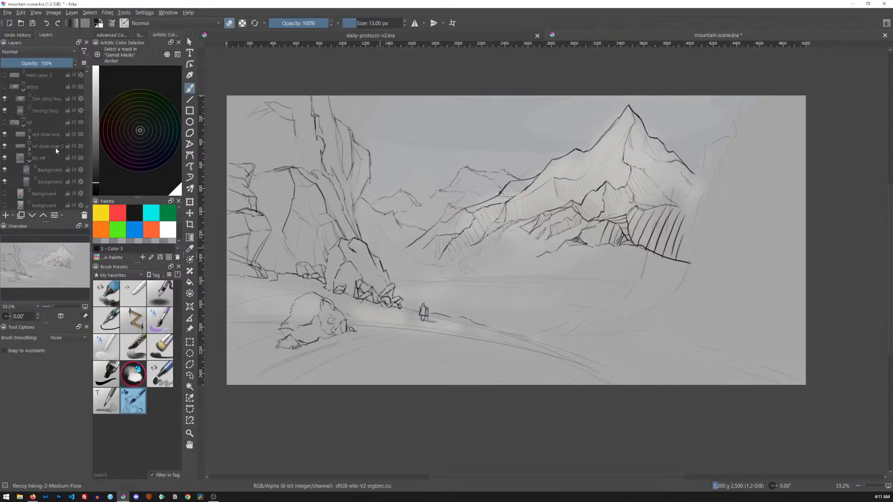
scroll(36, 167, "down", 4)
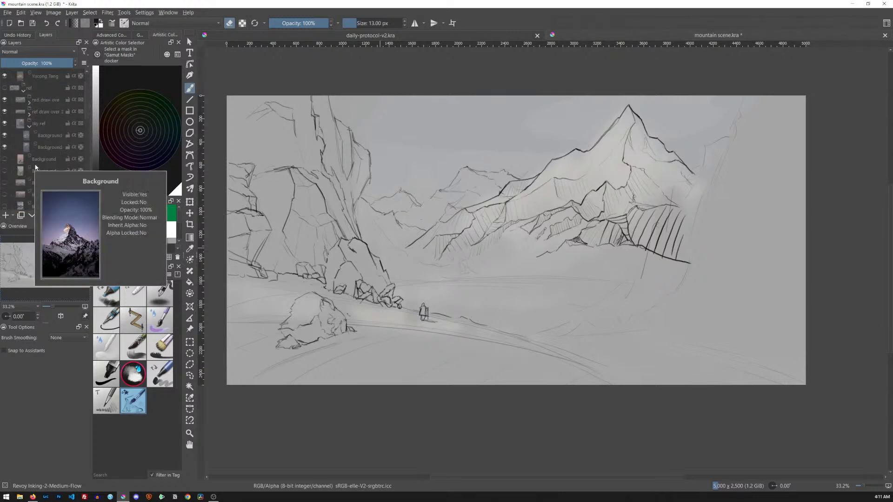
scroll(39, 145, "up", 2)
scroll(40, 146, "up", 1)
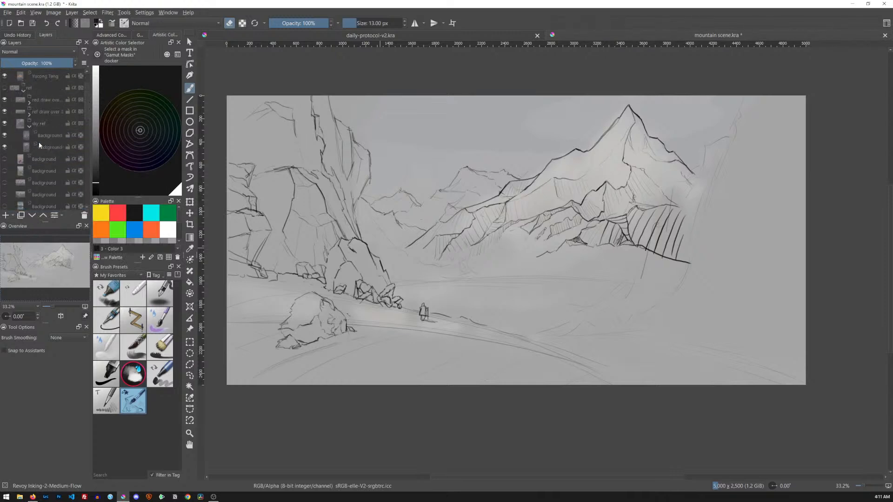
scroll(37, 144, "down", 3)
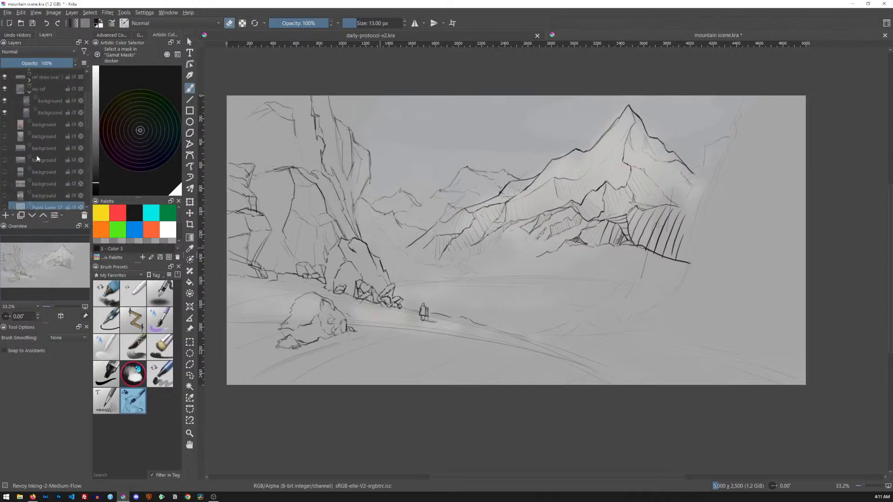
scroll(38, 158, "up", 2)
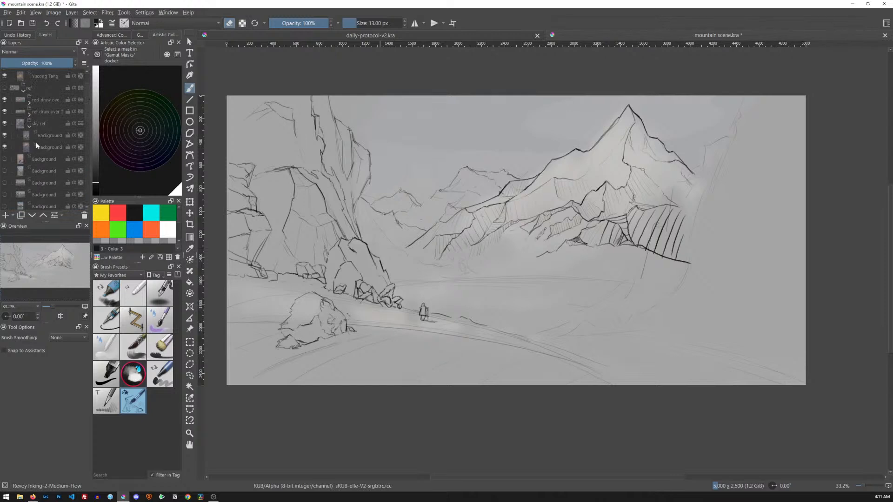
scroll(18, 124, "up", 1)
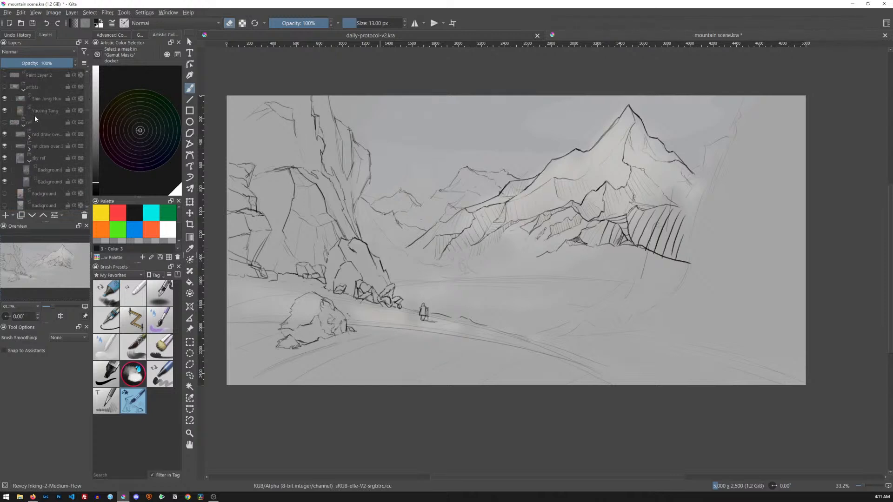
- Show the ref group and turn on its first six hidden Background photo layers
left_click(5, 123)
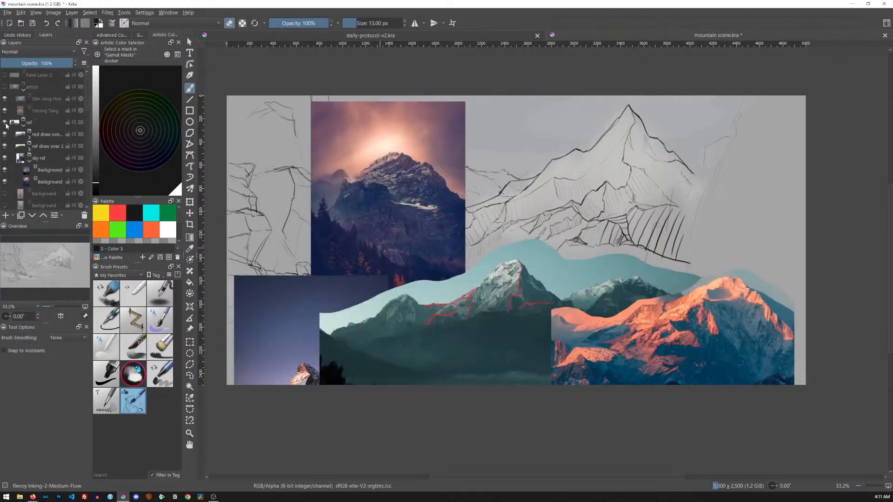
scroll(18, 135, "down", 2)
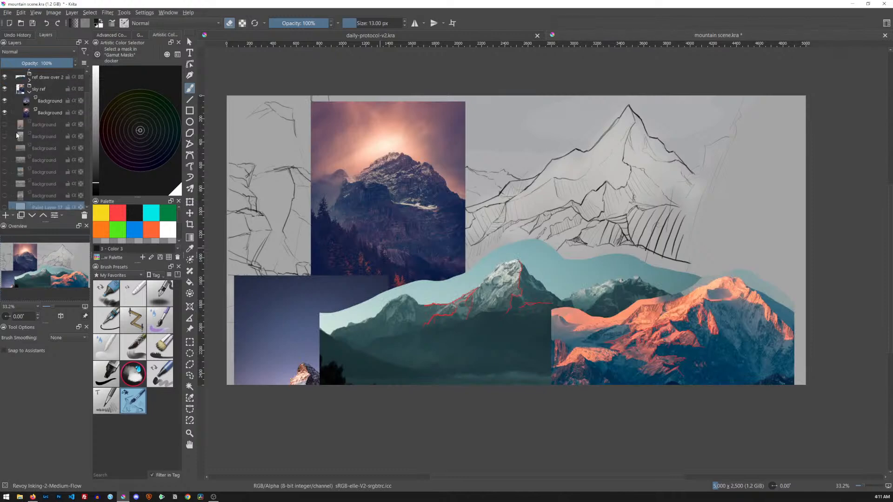
left_click(4, 125)
left_click(4, 136)
left_click(4, 148)
left_click(5, 160)
left_click(4, 172)
left_click(5, 184)
scroll(12, 153, "down", 2)
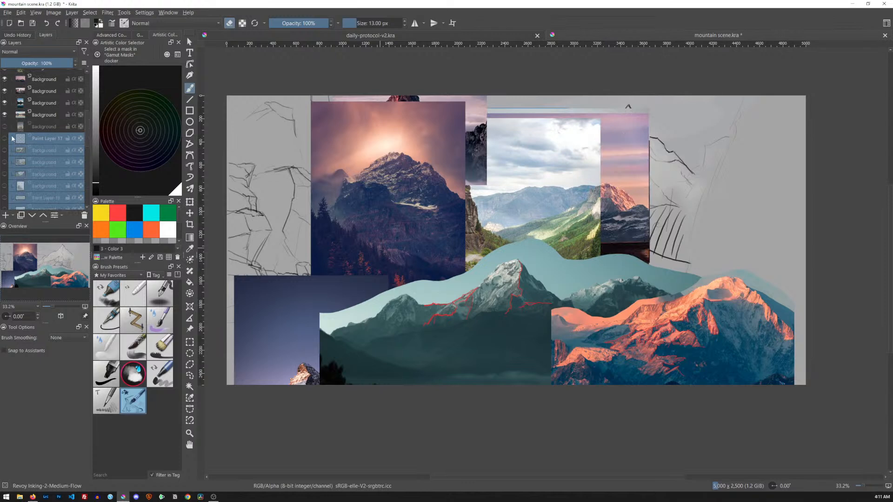
- Turn on the remaining hidden image and paint layers in the ref group, plus Paint Layer 14 below it
left_click(4, 126)
left_click(4, 138)
left_click(5, 150)
left_click(4, 162)
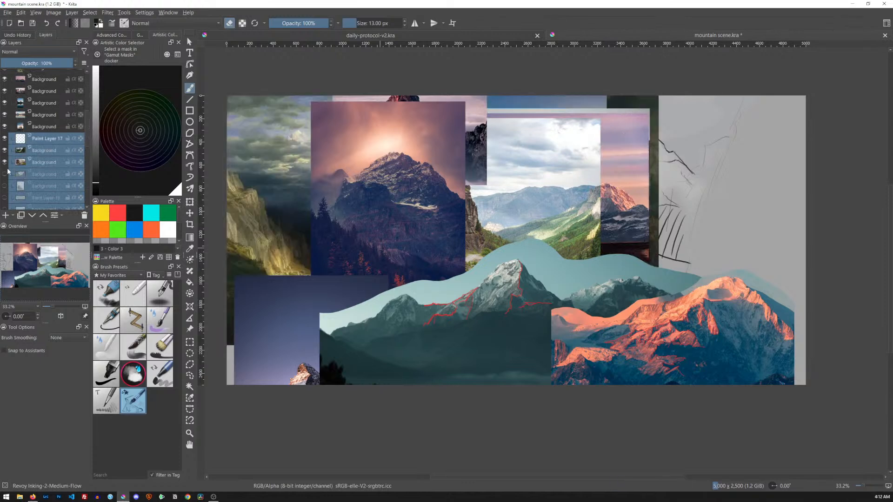
left_click(5, 174)
left_click(5, 186)
scroll(14, 158, "down", 2)
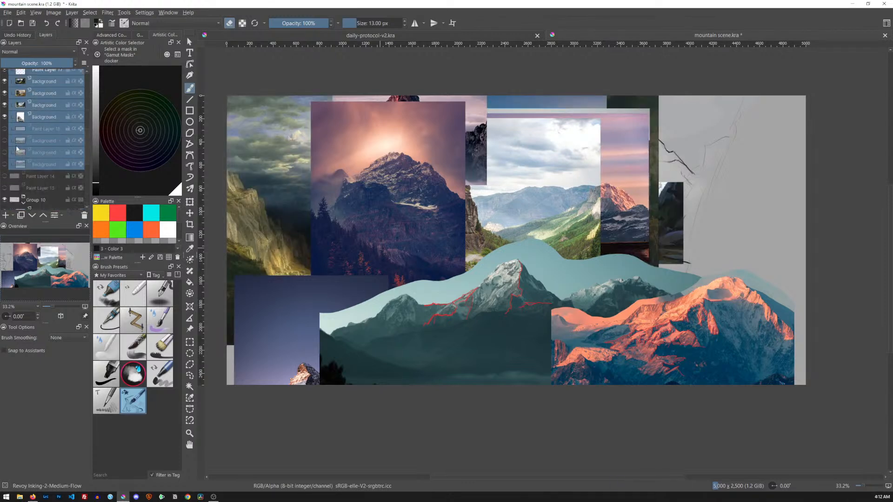
left_click(4, 128)
left_click(5, 140)
left_click(5, 152)
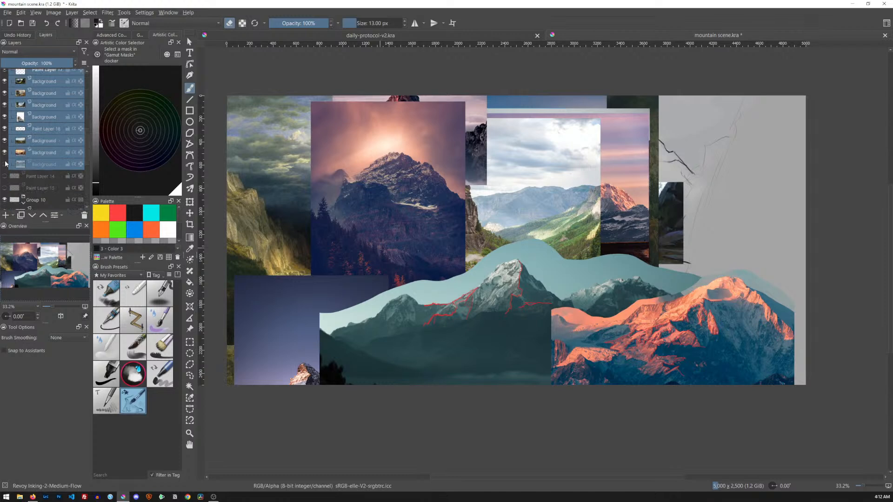
left_click(5, 164)
left_click(4, 176)
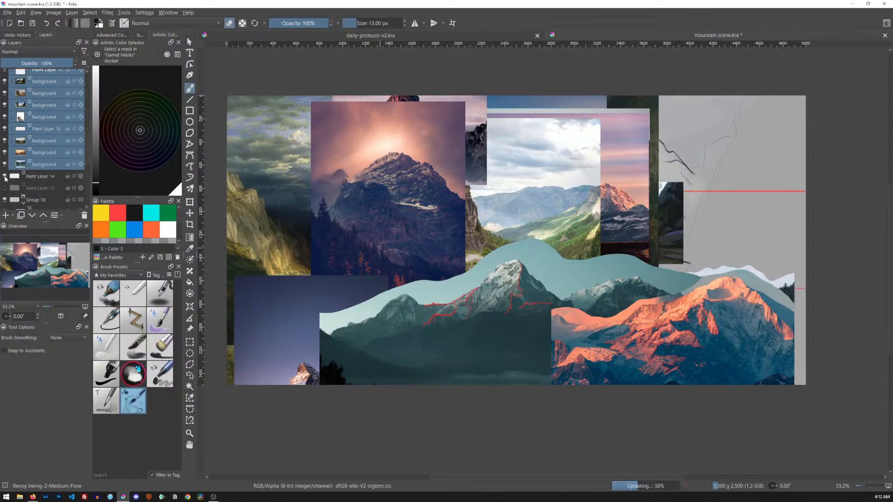
- Show the artists group with only the fantasy valley painting visible, and hide and collapse the ref group
scroll(56, 152, "up", 1)
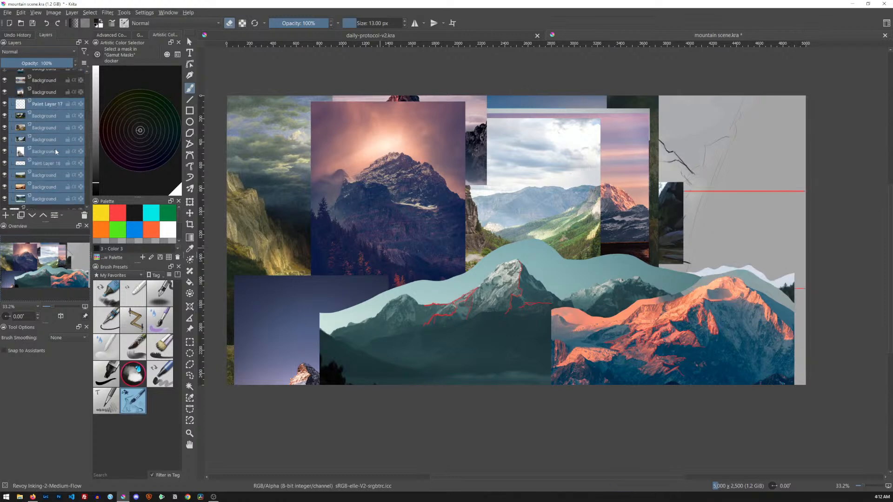
scroll(58, 148, "down", 5)
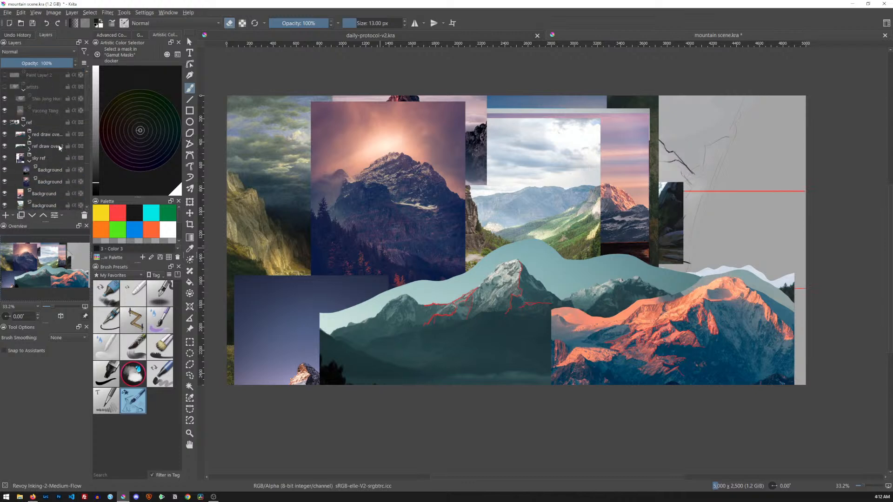
left_click(5, 87)
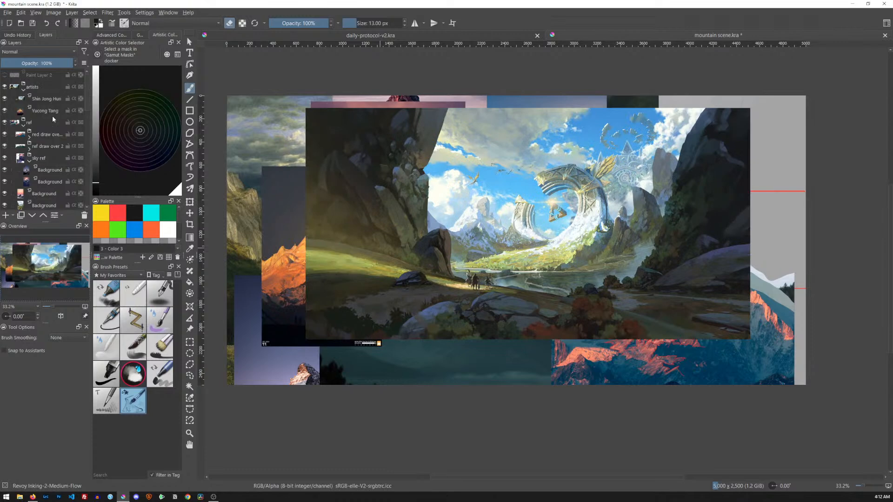
left_click(4, 123)
left_click(24, 125)
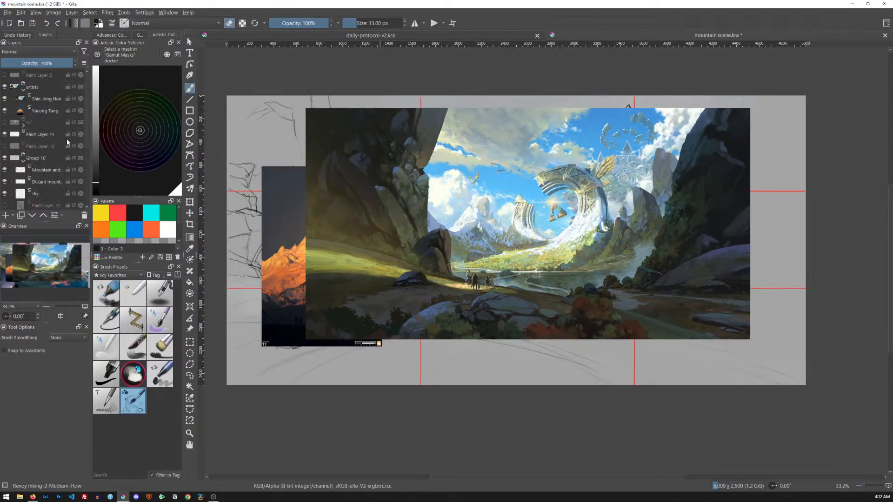
left_click(5, 111)
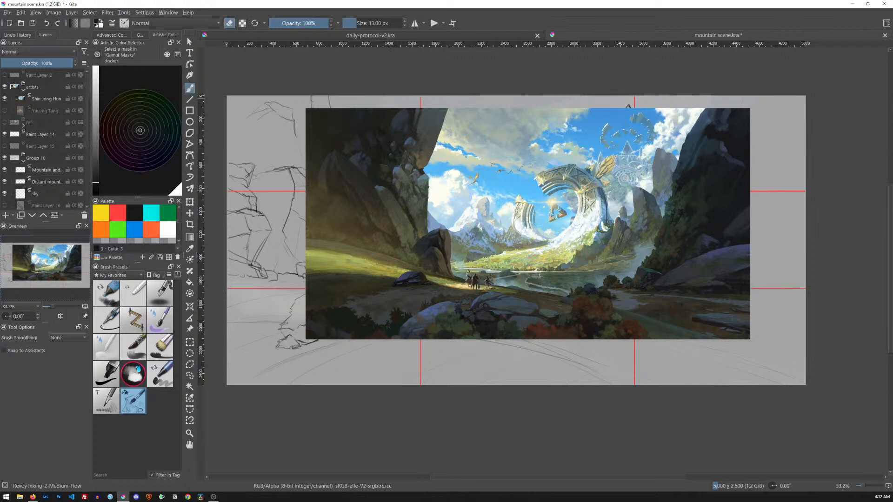
- Move the fantasy valley painting down to about x 409 px, y 1648 px, clear of the mountain sketch
mouse_move(54, 105)
key("t")
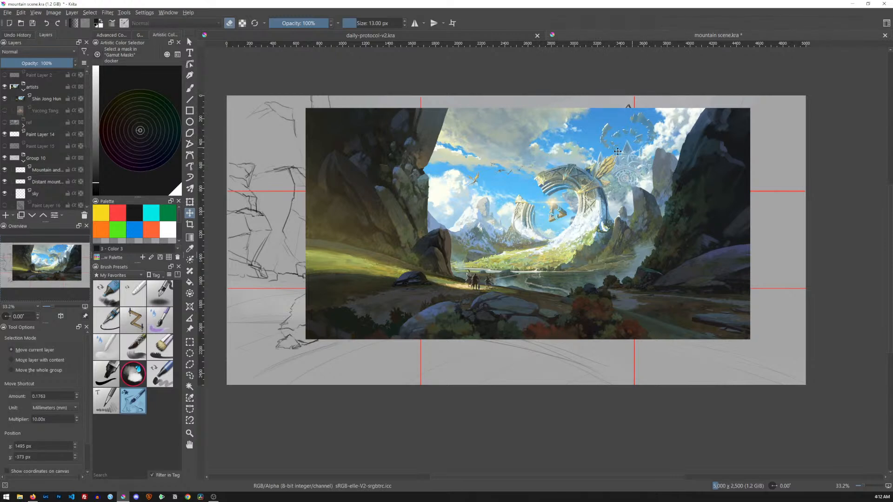
left_click(59, 103)
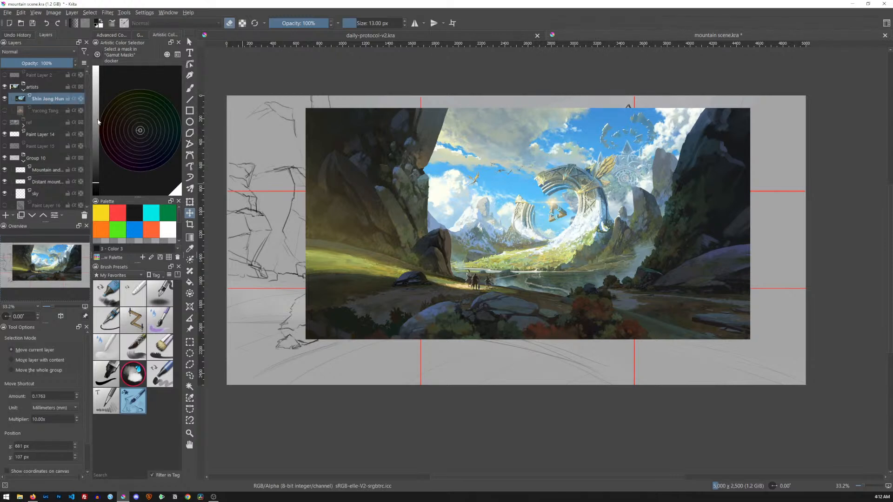
mouse_move(593, 224)
left_mouse_down()
mouse_move(563, 331)
mouse_move(571, 369)
mouse_move(564, 381)
left_mouse_up()
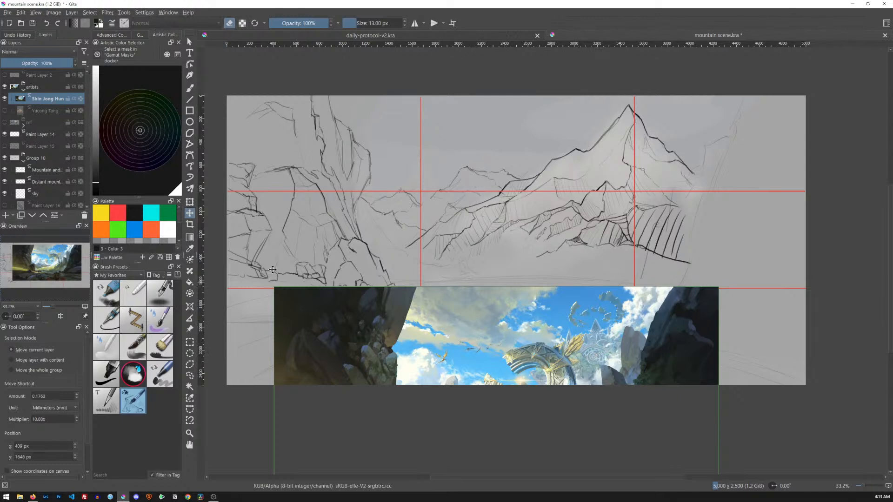
- Hide Paint Layer 14 with the red thirds grid and compare the sketch with and without the fantasy valley painting
left_click(4, 99)
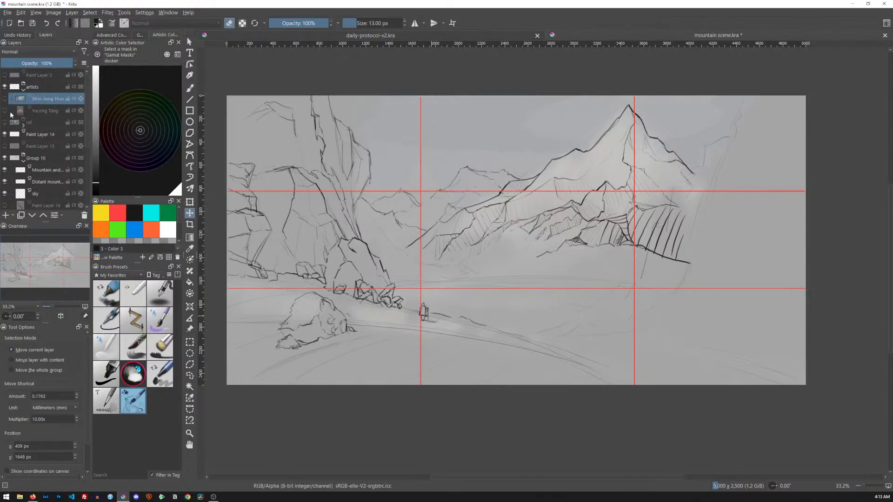
left_click(4, 134)
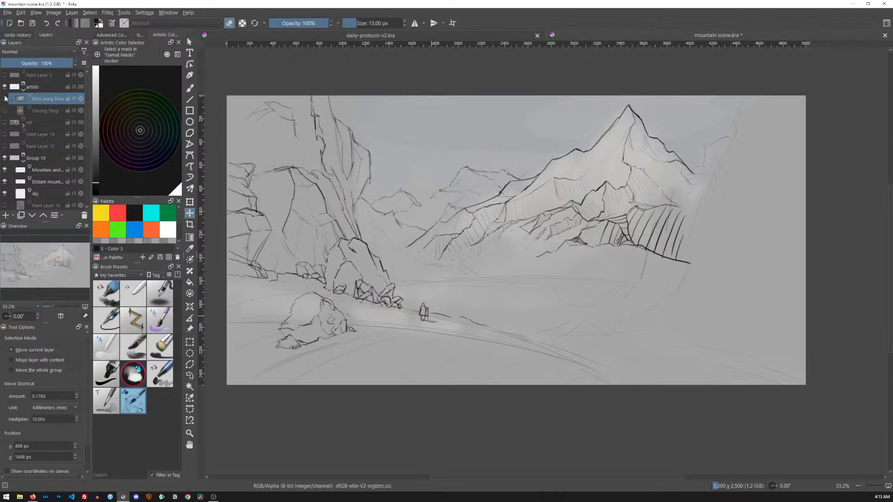
left_click(5, 98)
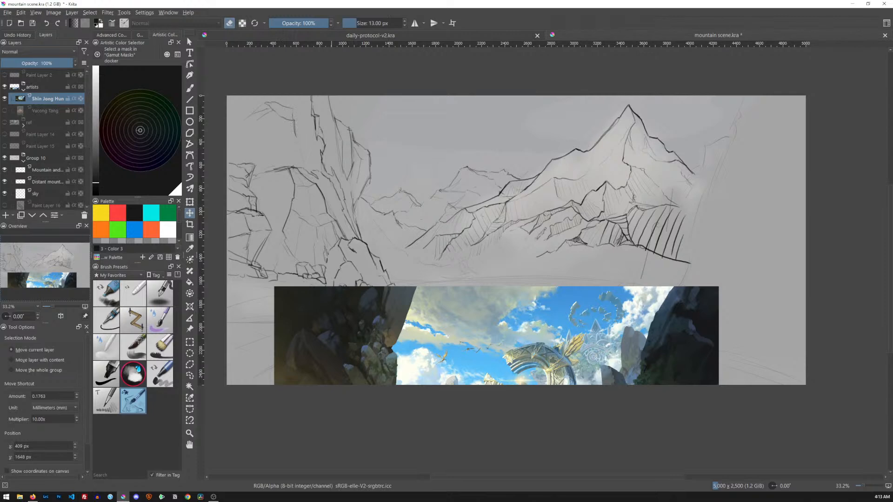
key("alt+Tab")
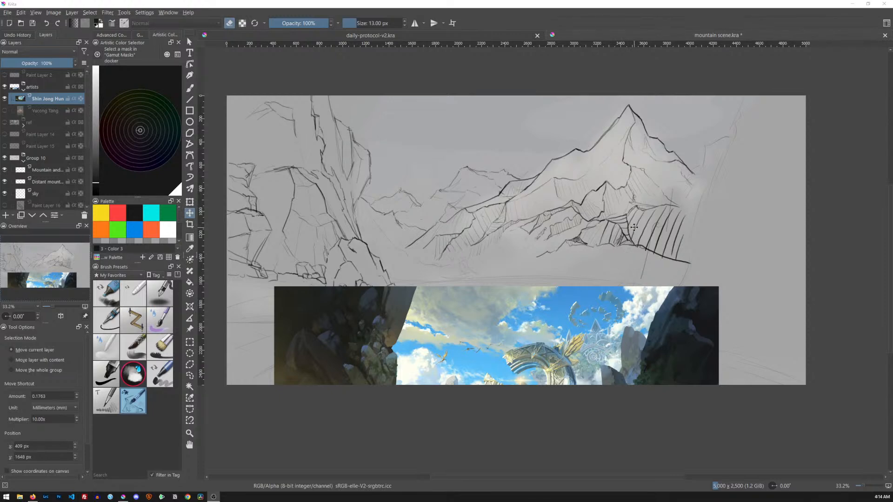
scroll(601, 255, "up", 1)
left_click_drag(602, 254, 640, 226)
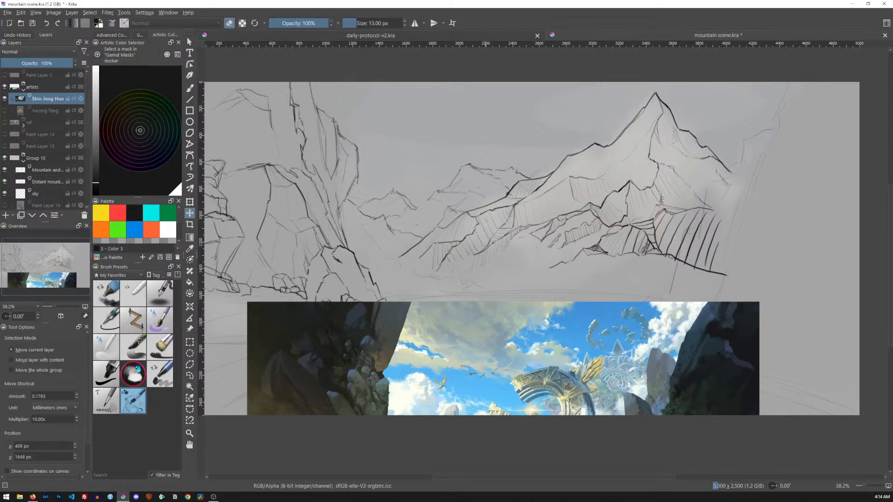
- Switch to Firefox and open the home page of the Krita website
left_click(32, 497)
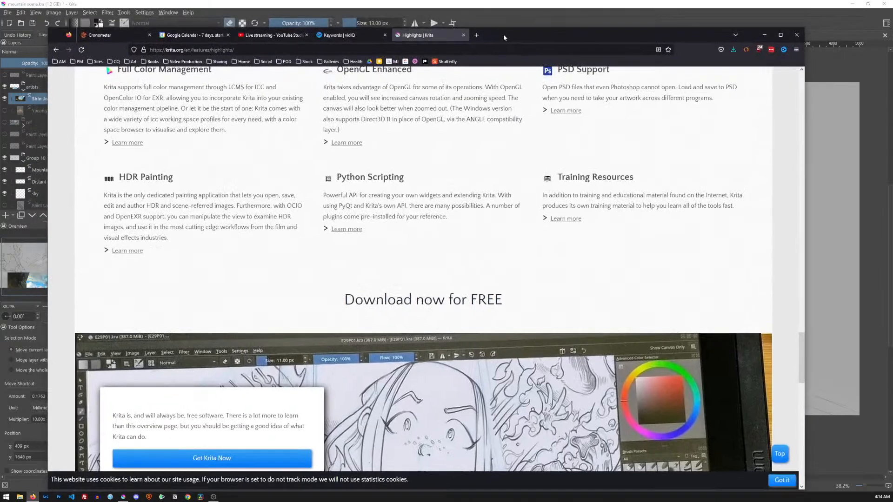
left_click_drag(504, 35, 505, 25)
scroll(462, 190, "up", 15)
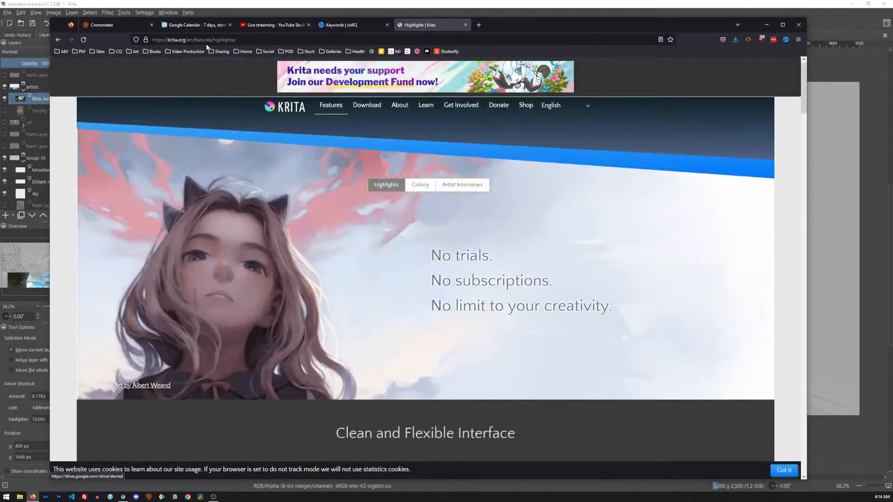
left_click(260, 105)
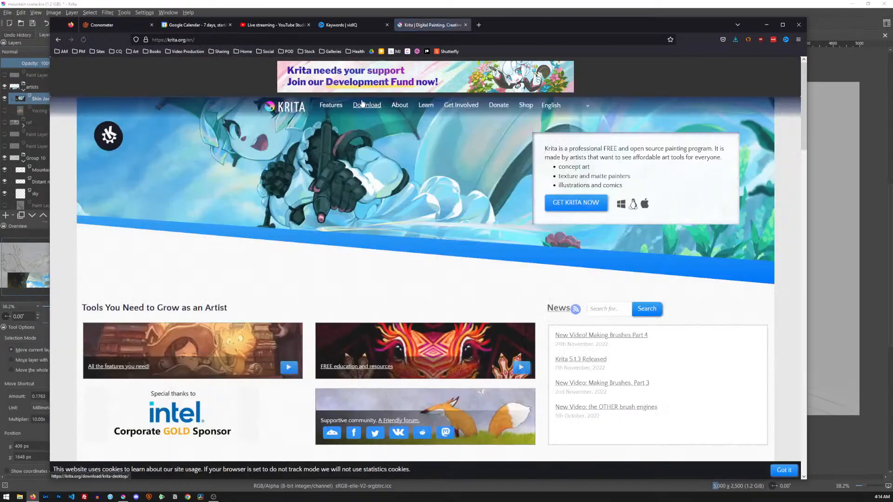
- Open the XPPen store in a new browser tab with the search "xppen", dismiss its sale pop-up and browse the drawing displays
left_click(478, 26)
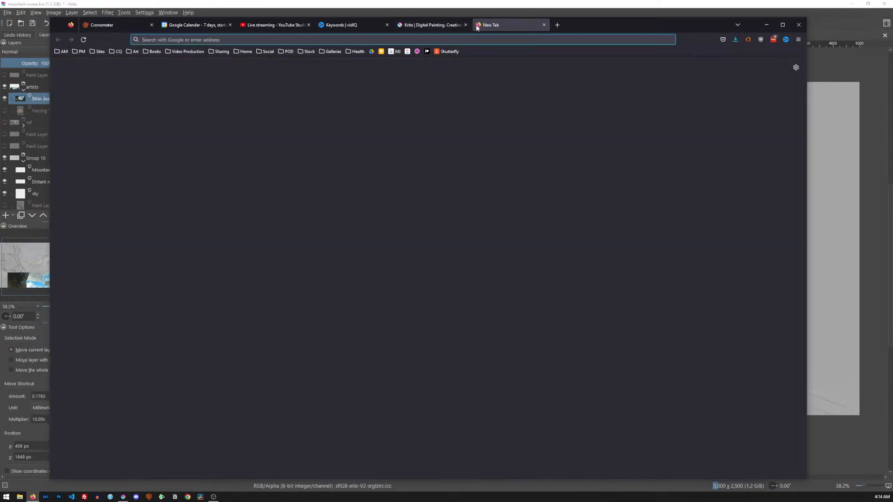
type("xppen")
key("Return")
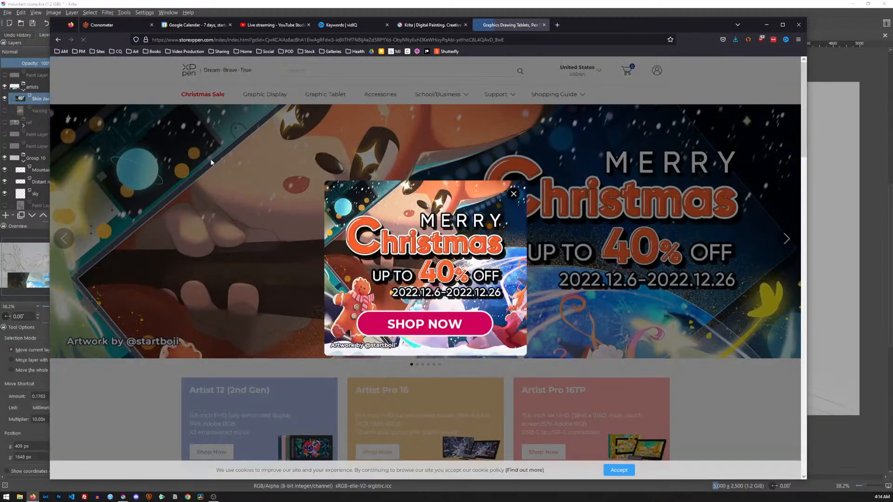
left_click(513, 195)
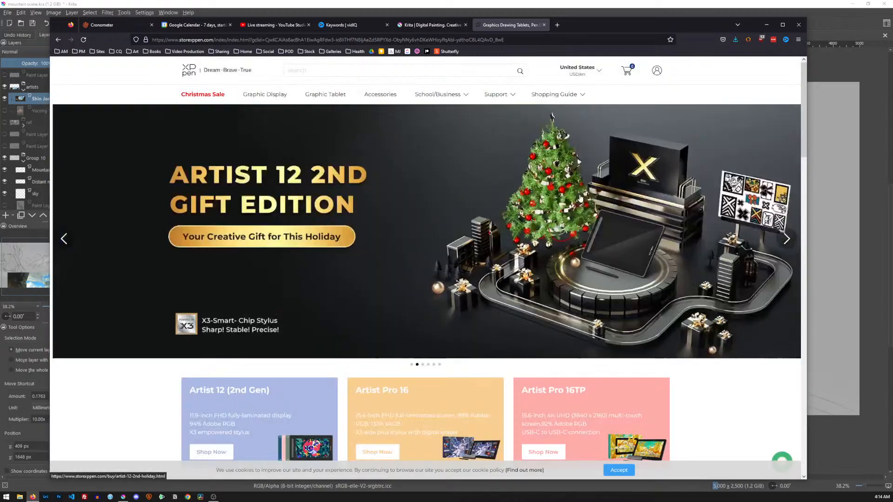
left_click(65, 239)
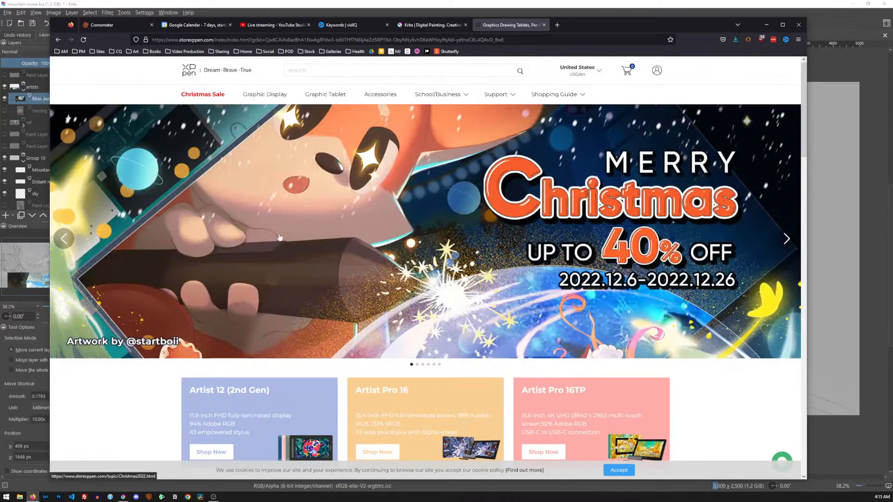
scroll(388, 259, "down", 4)
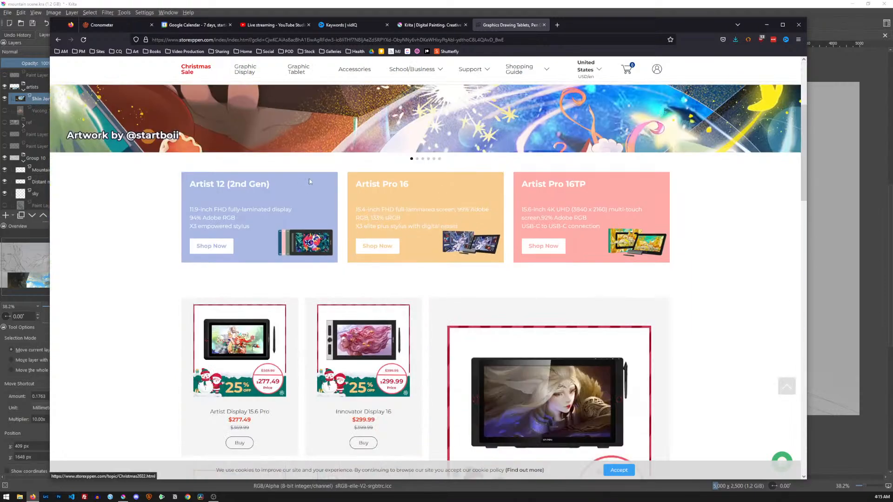
- Browse the discounted drawing displays in the XPPen store and highlight the sale price of the Artist Display 24 Pro
scroll(403, 293, "down", 1)
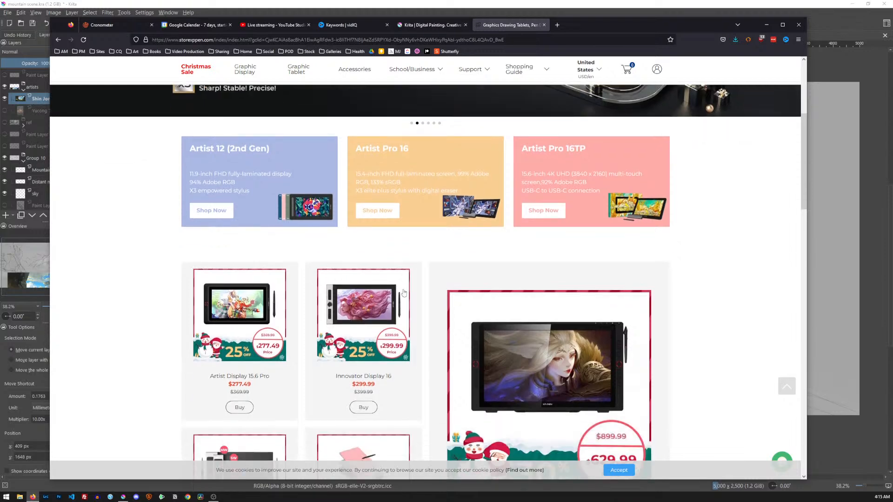
scroll(404, 293, "down", 3)
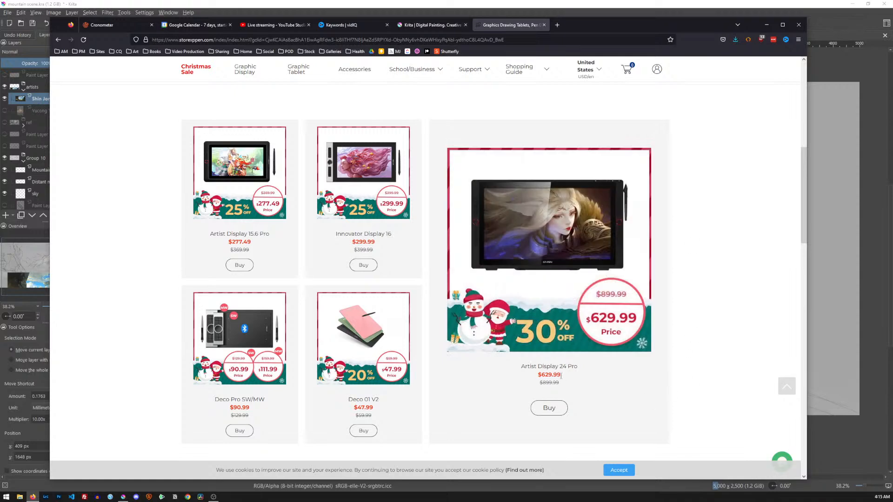
left_click_drag(561, 376, 542, 376)
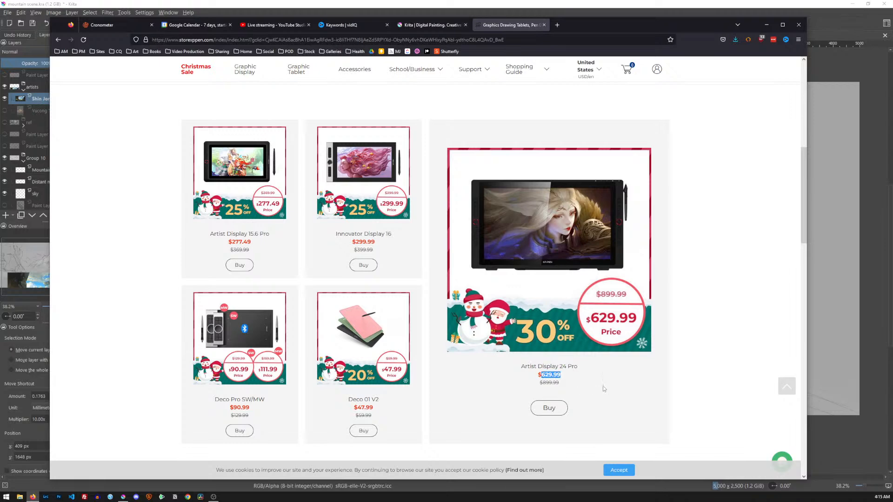
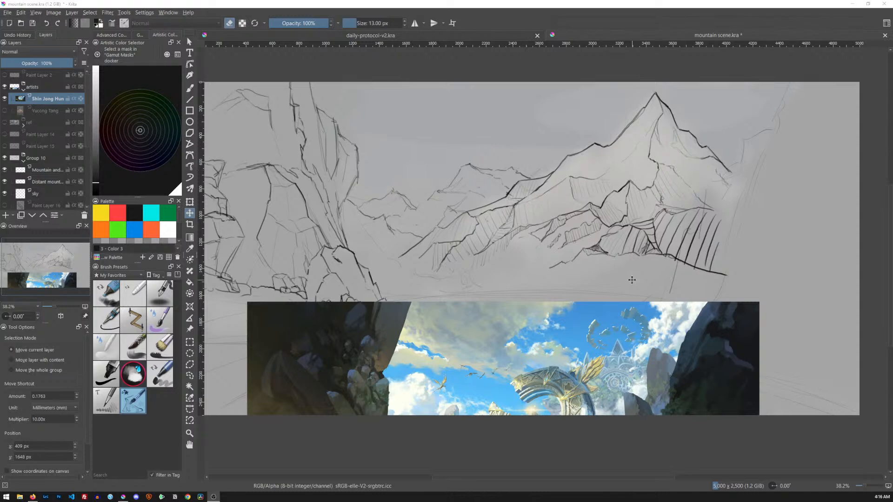
- Return to Krita and hide the fantasy valley painting layer in the artists group so the whole mountain sketch is uncovered
left_click(4, 98)
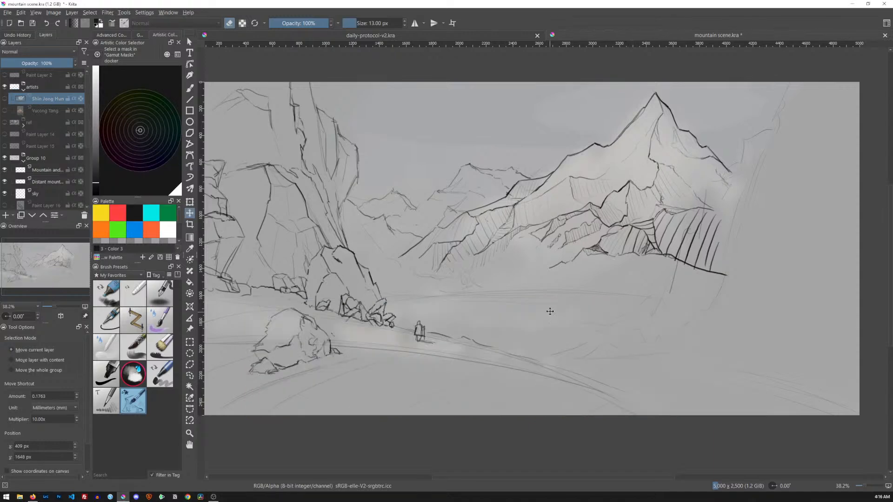
scroll(612, 251, "down", 1)
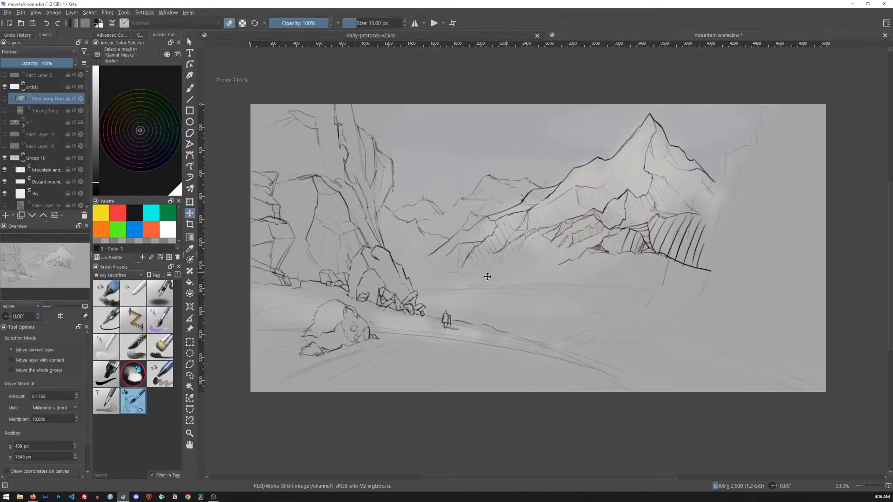
scroll(86, 135, "down", 1)
- Hide Paint Layer 4 to examine the dark value painting beneath the line sketch, toggling Paint Layer 3 for comparison
scroll(86, 136, "down", 3)
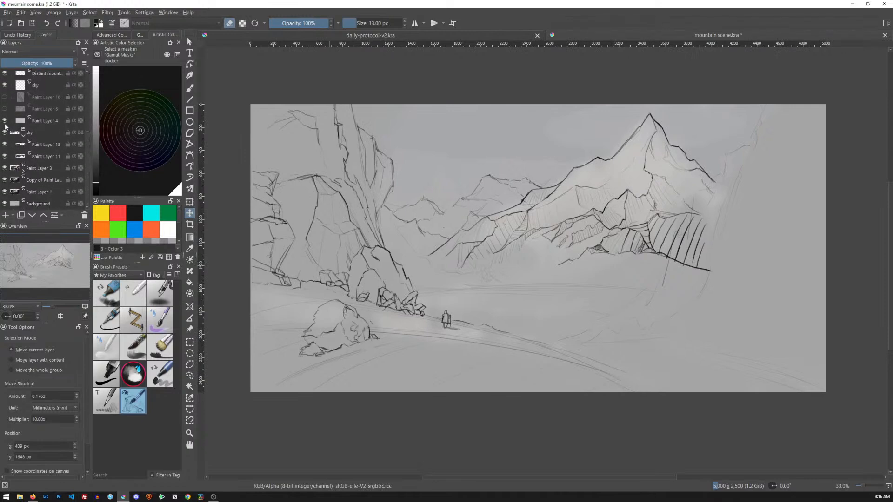
left_click(5, 121)
left_click(4, 168)
left_click(5, 169)
left_click(23, 171)
left_click(23, 171)
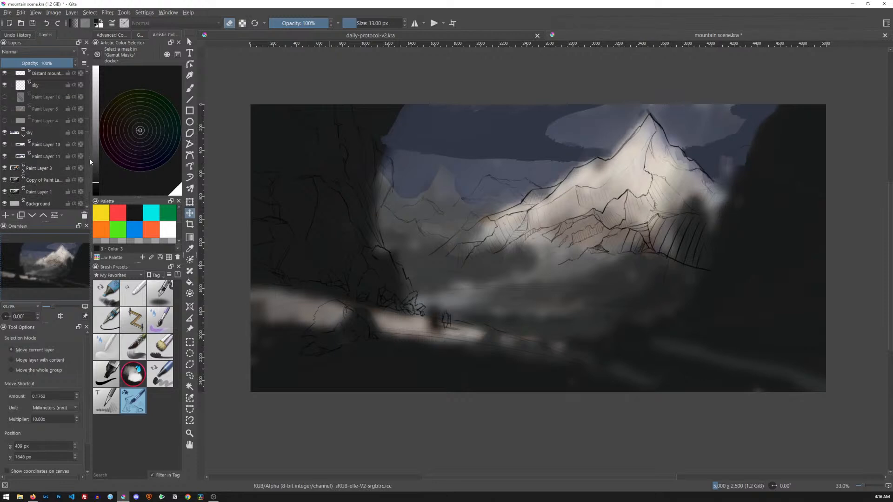
scroll(88, 122, "up", 2)
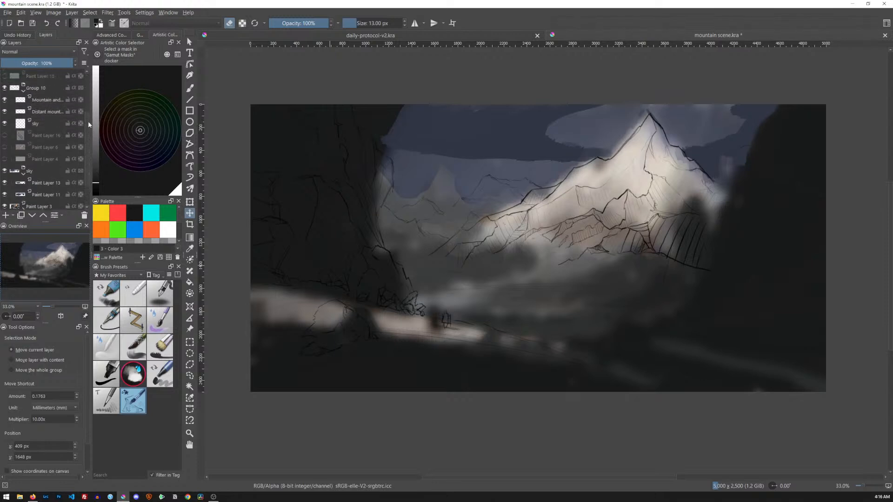
scroll(37, 139, "down", 1)
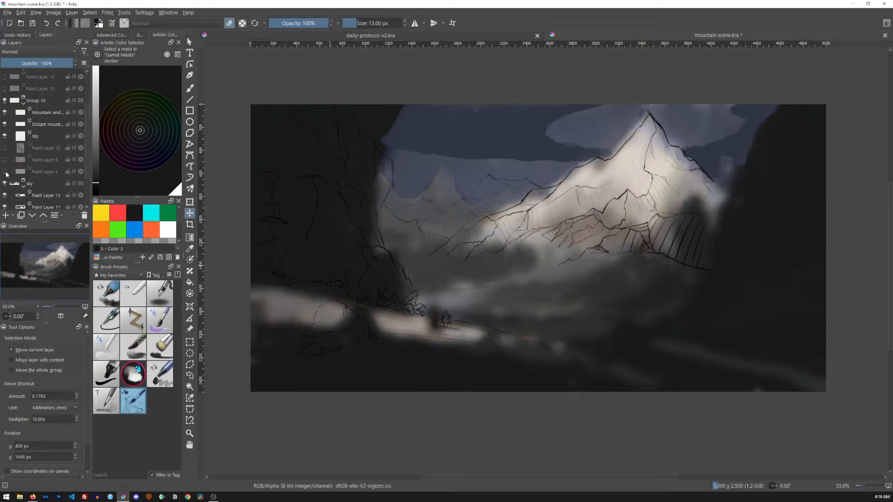
- Show Paint Layer 4 again and briefly display Paint Layer 6 to examine the orange and blue mountain colour study
left_click(5, 171)
left_click(5, 160)
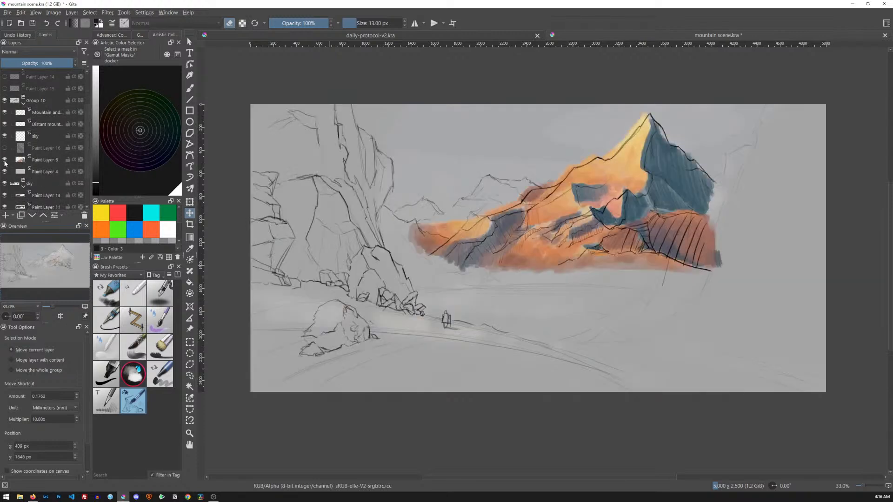
left_click(5, 160)
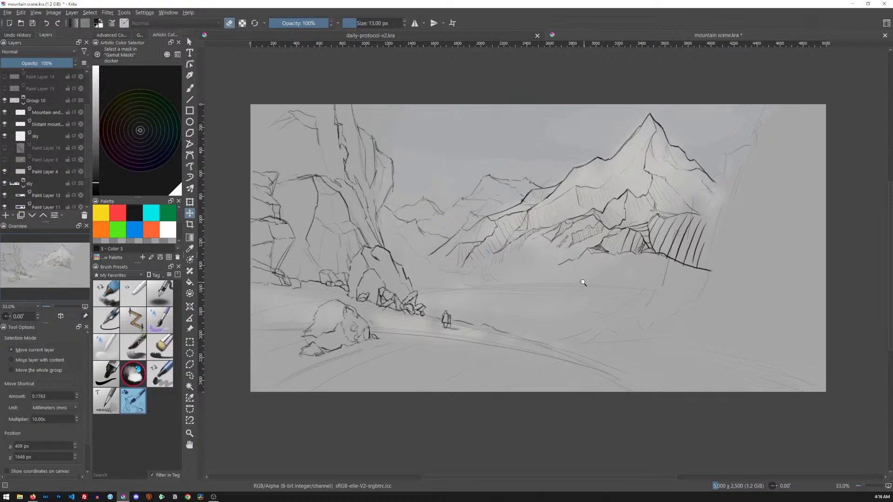
- Make the sky layer in Group 10 the active layer, with the Move tool selected
scroll(581, 281, "up", 2)
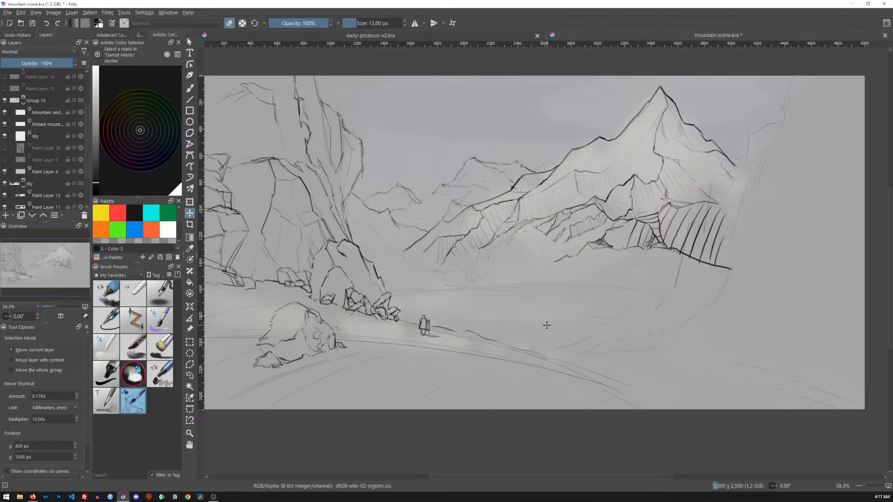
key("b")
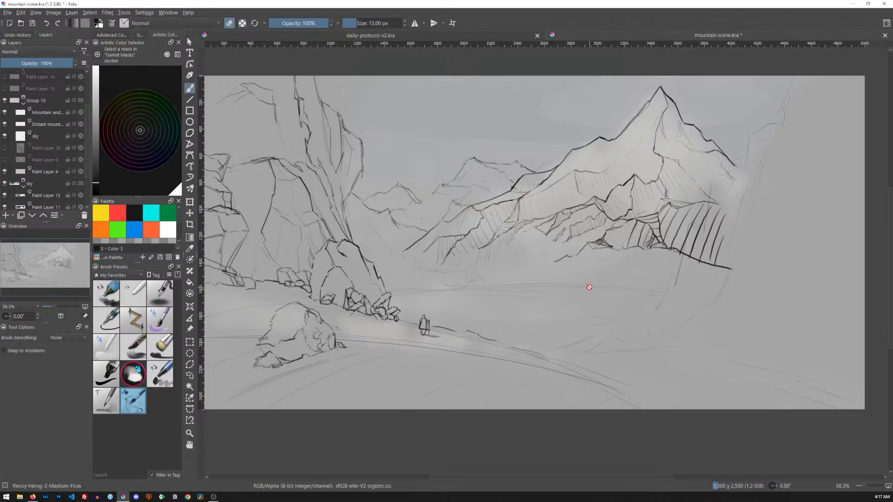
key("t")
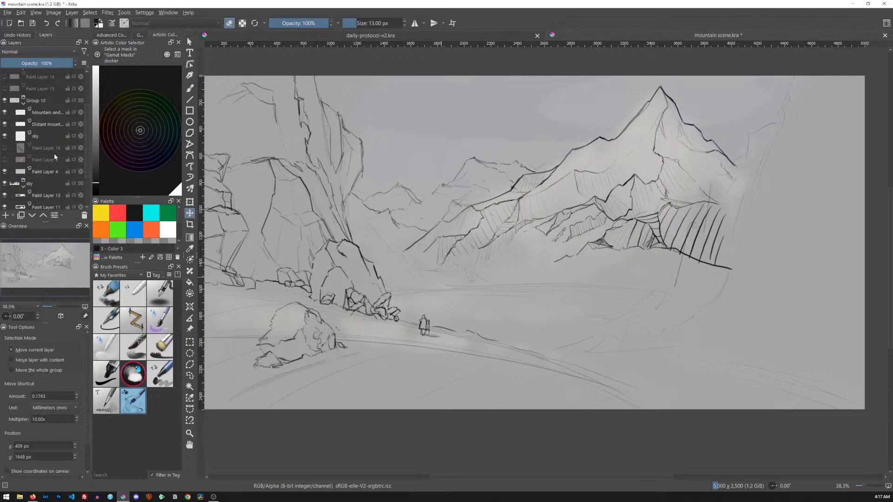
left_click(44, 137)
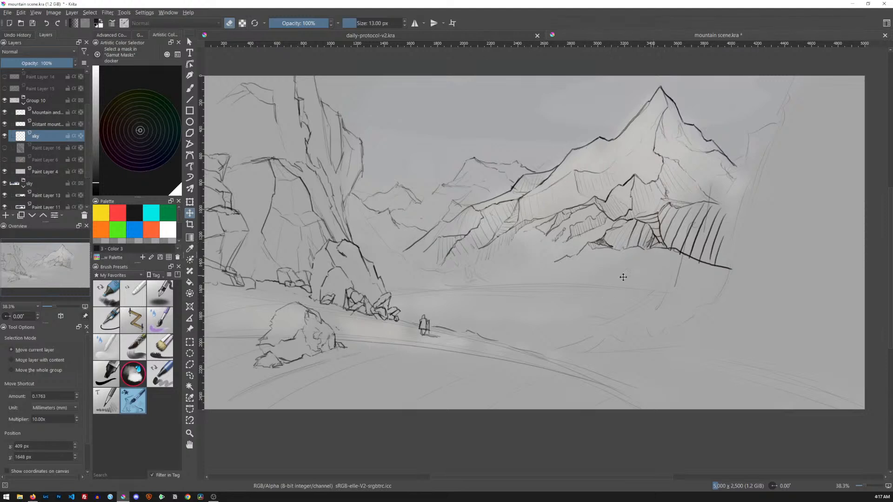
left_click_drag(633, 219, 654, 209)
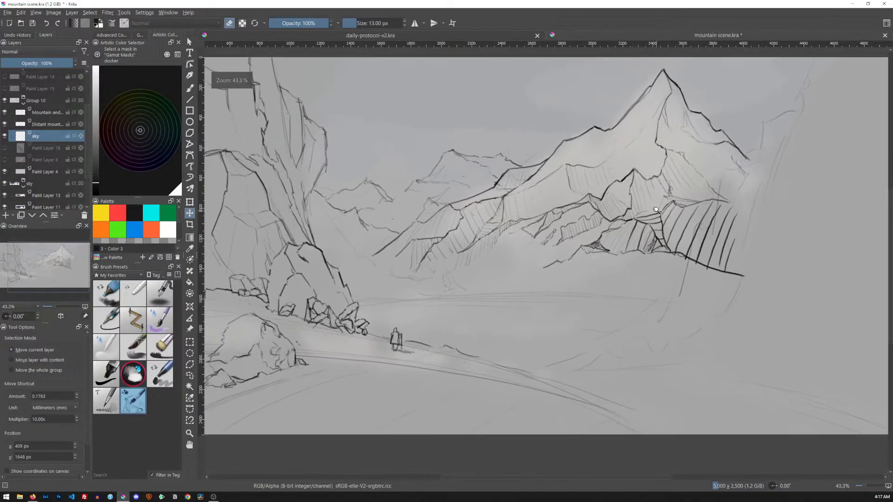
- Show the cloudy blue-sky reference painting in the artists group and get the brush ready for the sky layer
left_click_drag(626, 272, 672, 256)
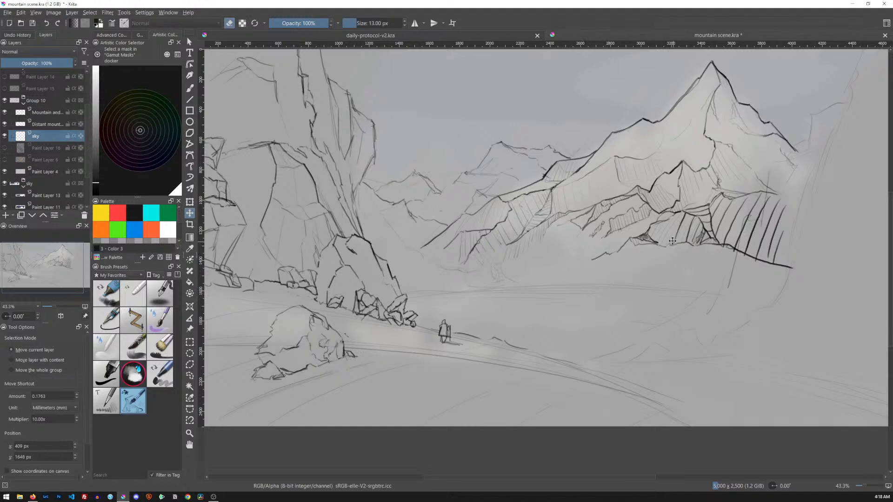
left_click_drag(633, 230, 603, 237)
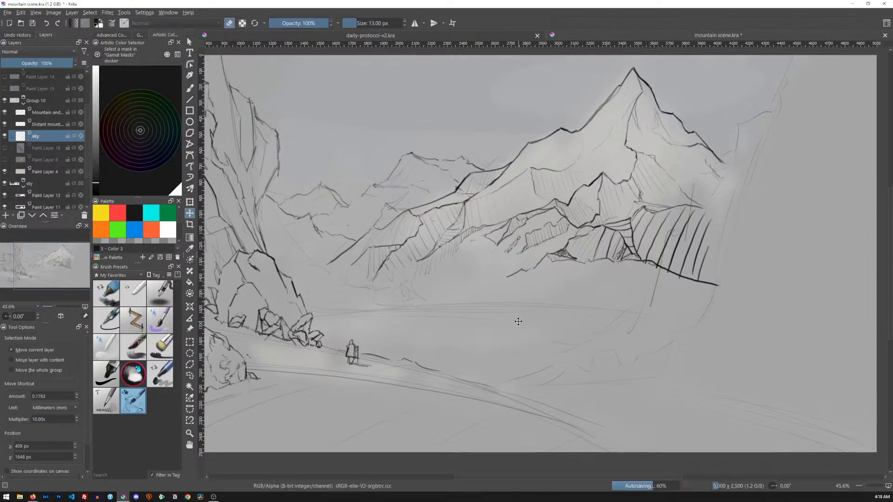
left_click_drag(580, 201, 606, 201)
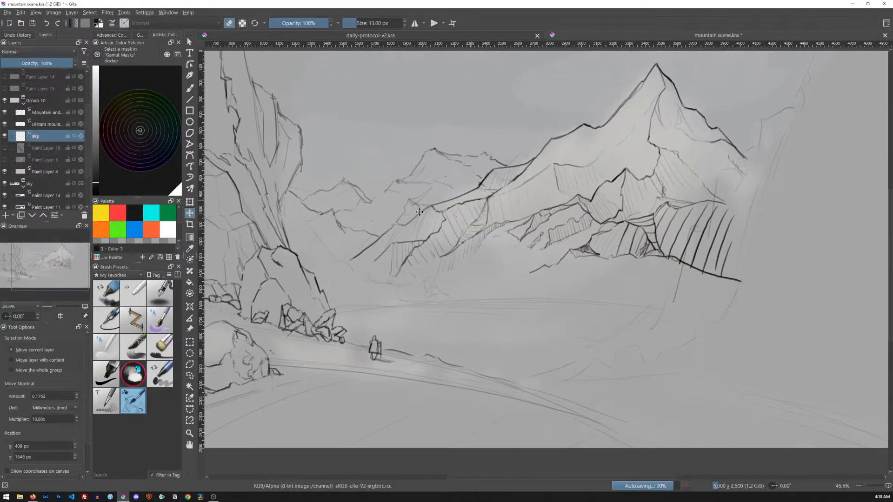
scroll(88, 108, "up", 3)
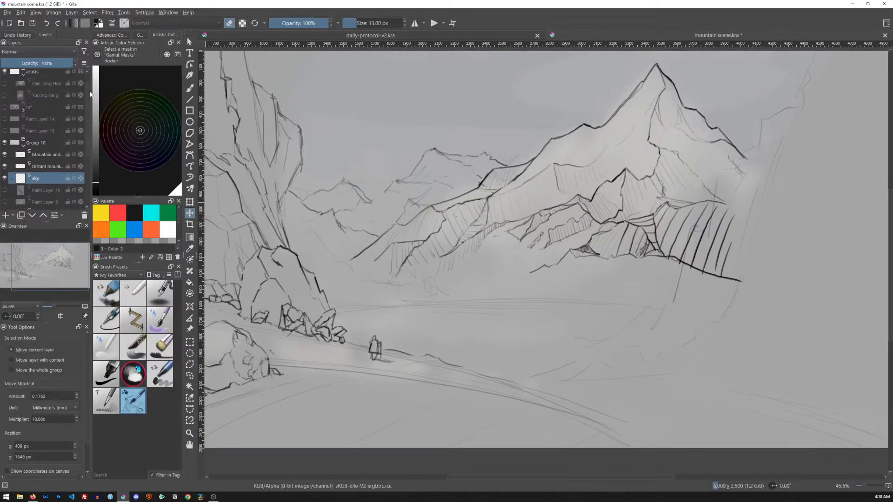
left_click(4, 89)
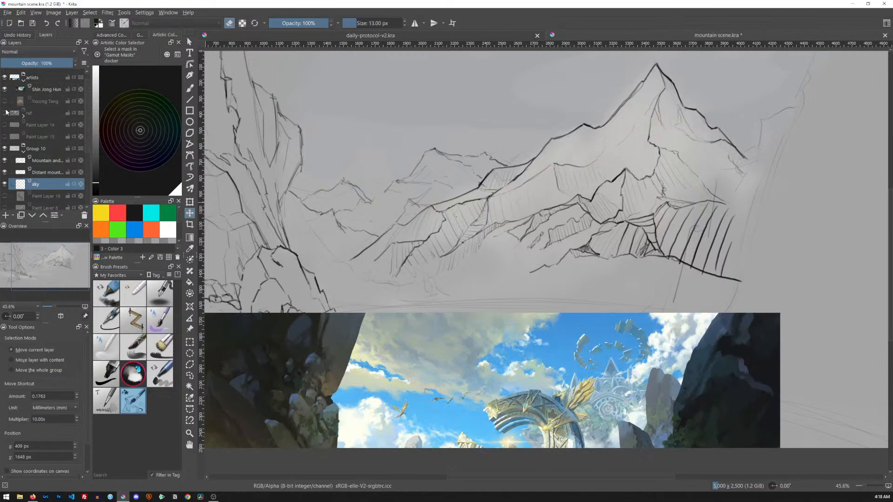
key("b")
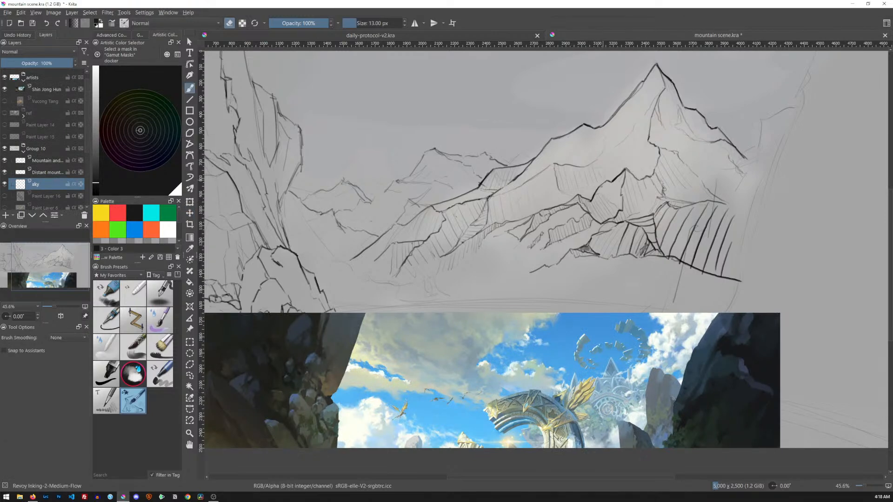
scroll(629, 238, "down", 3)
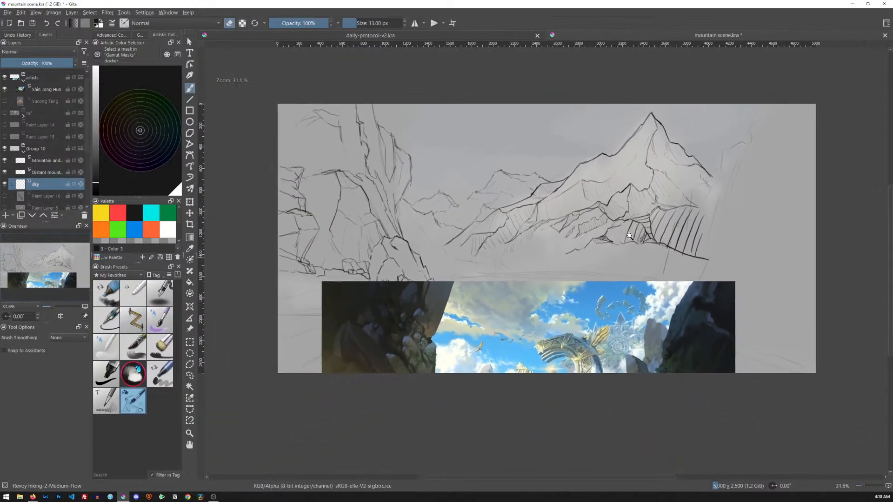
left_click_drag(655, 201, 628, 225)
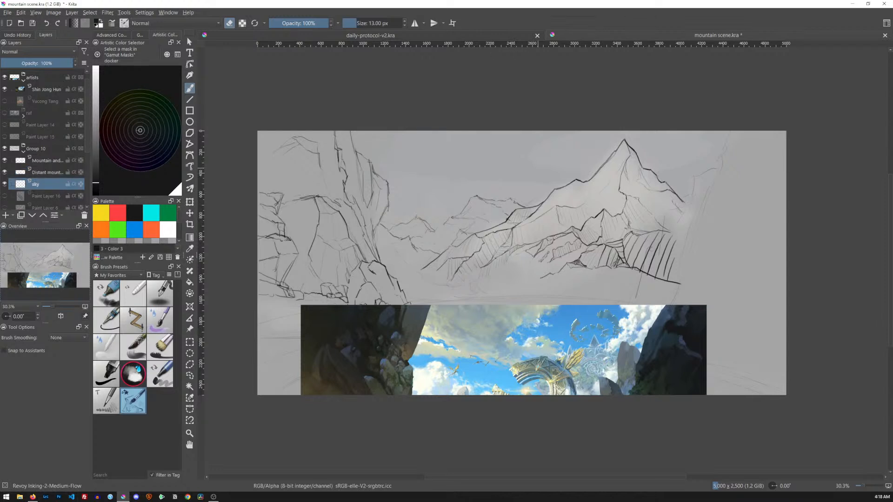
- Sketch loose cloud outlines on the sky layer beside the main peak and across the gap toward the tall cliff
key("e")
mouse_move(507, 152)
left_mouse_down()
mouse_move(531, 172)
mouse_move(527, 147)
mouse_move(550, 169)
left_mouse_up()
key("ctrl+z")
key("ctrl+z")
left_click_drag(523, 156, 528, 164)
left_click_drag(563, 164, 586, 176)
left_click_drag(540, 181, 557, 178)
left_click_drag(501, 190, 528, 188)
left_click_drag(380, 156, 475, 190)
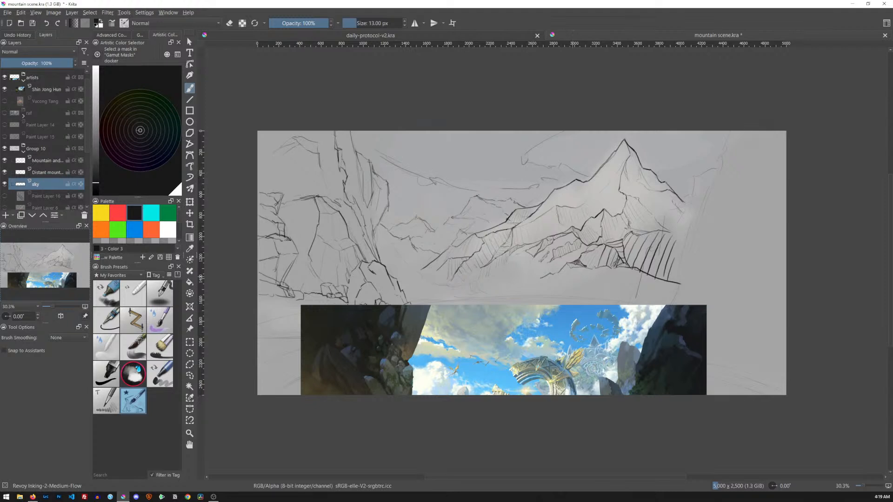
- Undo the last cloud strokes and redraw the long cloud edge between the tall cliff and the main peak
key("ctrl+z")
key("ctrl+z")
key("ctrl+z")
key("ctrl+z")
left_click_drag(466, 170, 498, 175)
mouse_move(432, 153)
left_mouse_down()
mouse_move(457, 170)
mouse_move(497, 177)
left_mouse_up()
key("e")
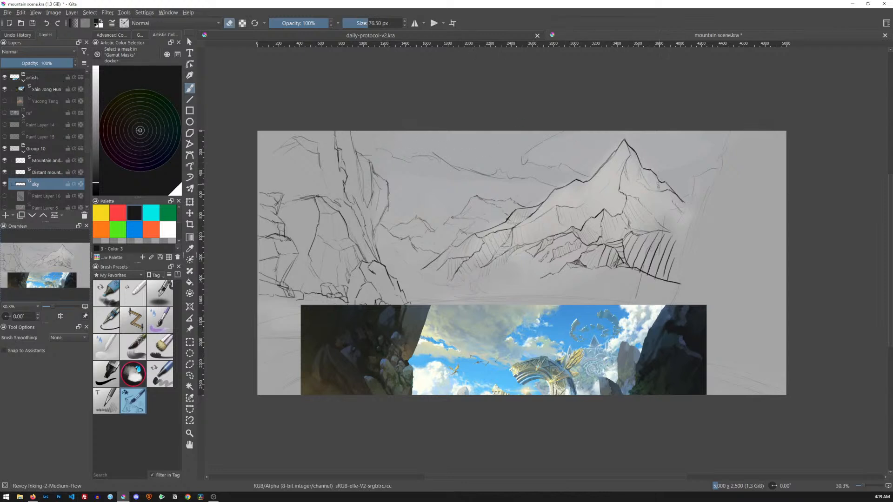
- Sketch a curling cloud outline in the sky to the right of the main peak
key("e")
mouse_move(670, 173)
left_mouse_down()
mouse_move(703, 155)
mouse_move(710, 130)
left_mouse_up()
key("bracketright")
key("bracketright")
key("bracketright")
key("bracketright")
key("e")
key("e")
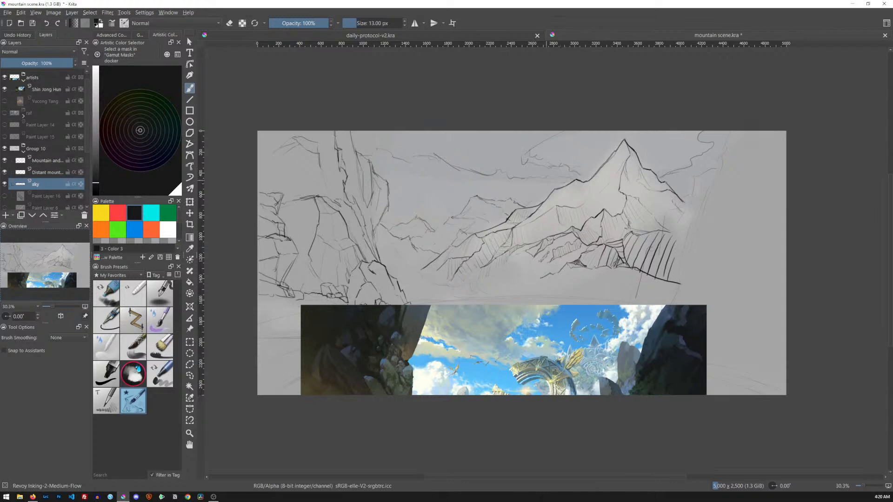
- Touch up and partly erase the cloud outline left of the main peak, and hide the artist reference painting
left_click_drag(568, 184, 572, 184)
key("e")
mouse_move(566, 168)
left_mouse_down()
mouse_move(517, 183)
mouse_move(555, 180)
mouse_move(532, 155)
mouse_move(520, 161)
mouse_move(576, 160)
mouse_move(563, 172)
mouse_move(528, 152)
left_mouse_up()
key("e")
left_click(5, 89)
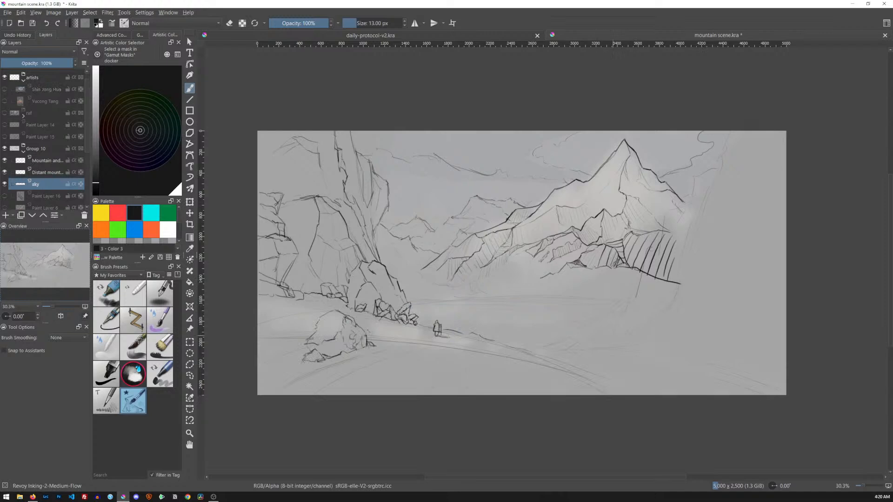
- Set the global color of the drawing assistants to orange #ff5500
left_click_drag(655, 303, 662, 301)
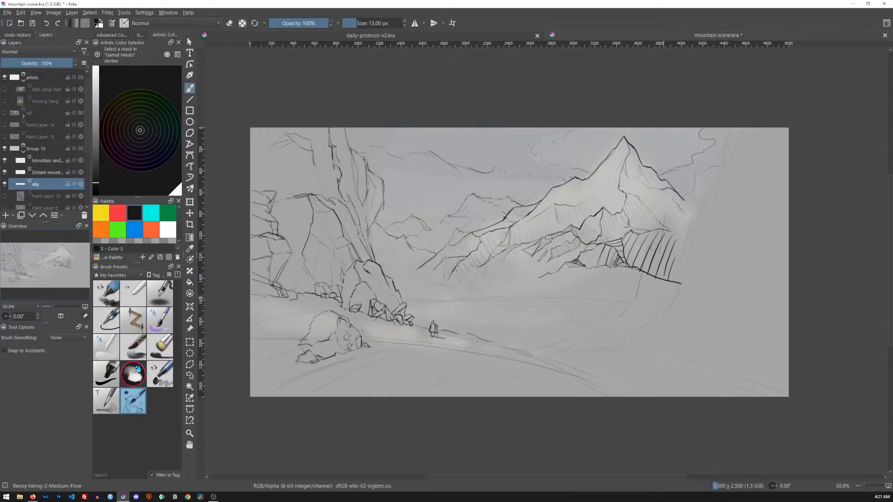
left_click(190, 306)
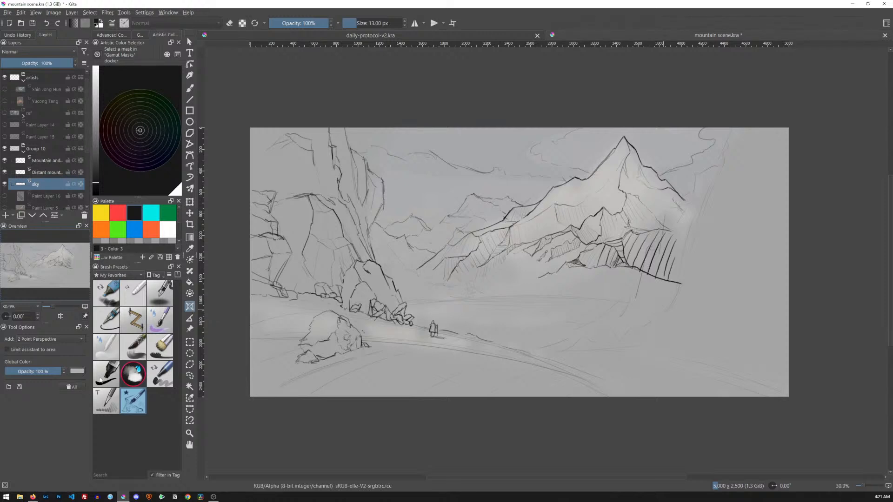
left_click(79, 372)
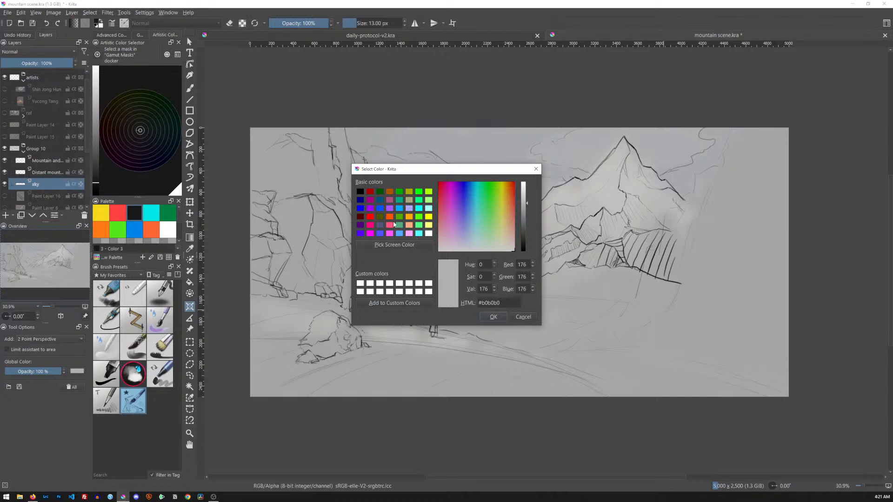
left_click(389, 218)
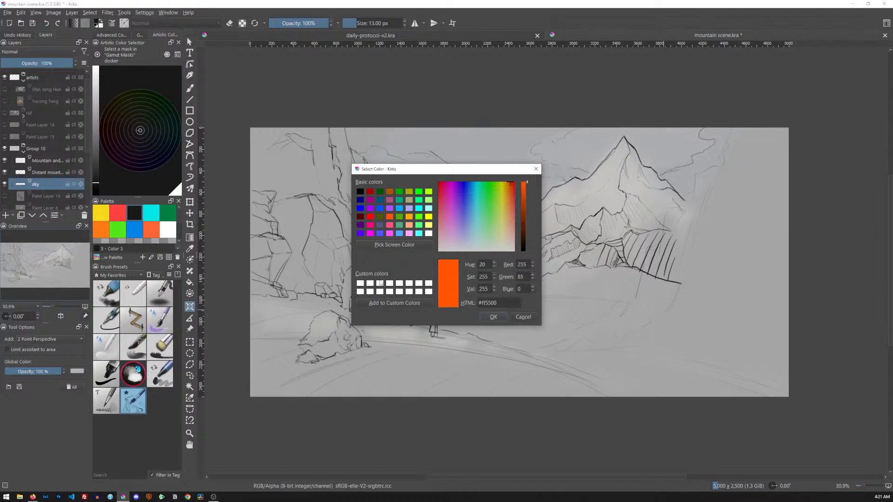
left_click(498, 319)
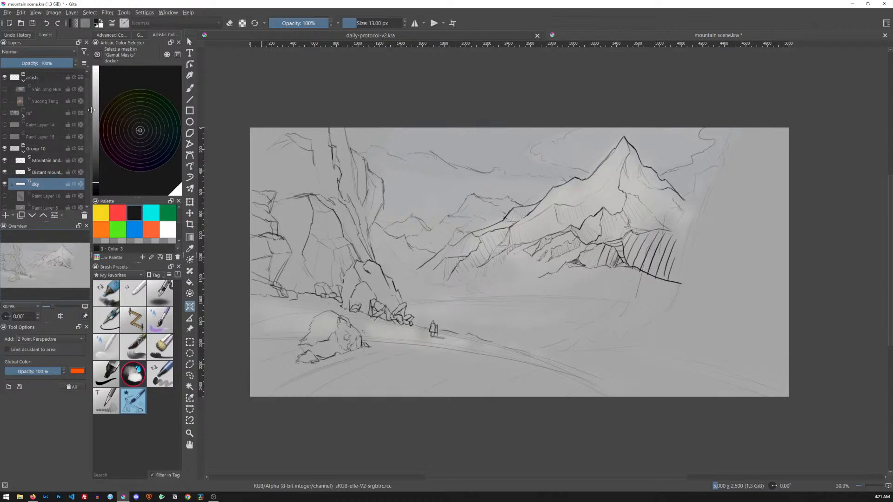
- Show the red rule-of-thirds grid on Paint Layer 14 over the sketch
scroll(87, 100, "up", 1)
left_click(5, 76)
left_click(4, 76)
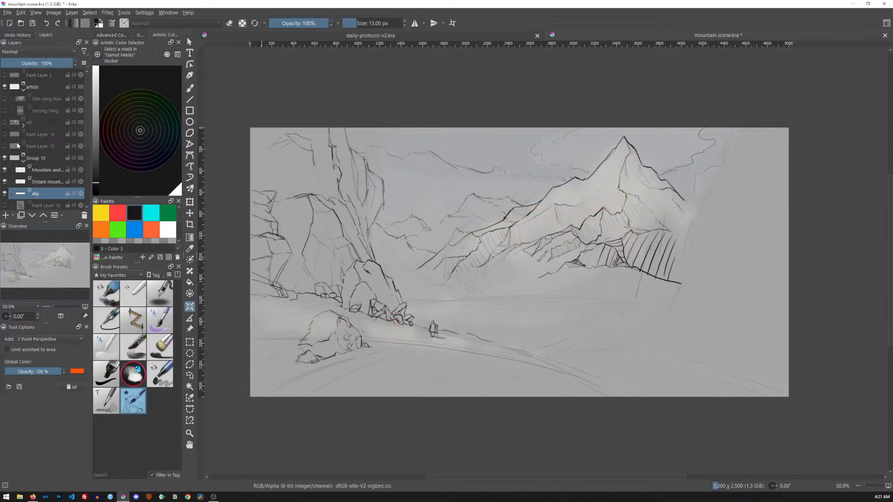
left_click(4, 135)
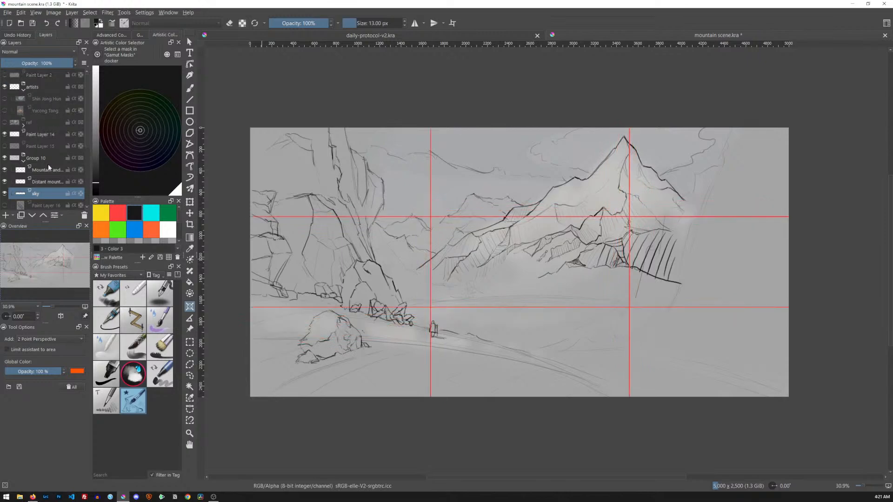
mouse_move(48, 165)
- Place a 2 Point Perspective assistant with its horizon across mid-canvas and vanishing points near both side edges
left_click(251, 248)
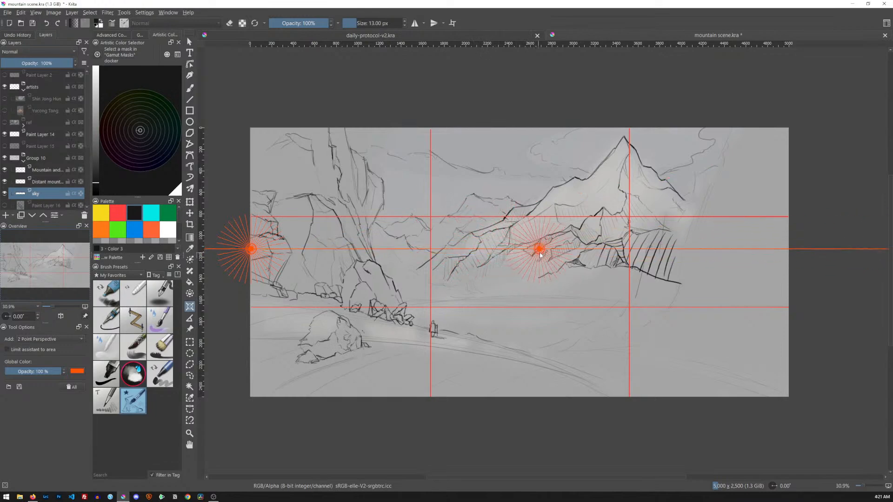
left_click(775, 250)
left_click_drag(705, 242, 400, 347)
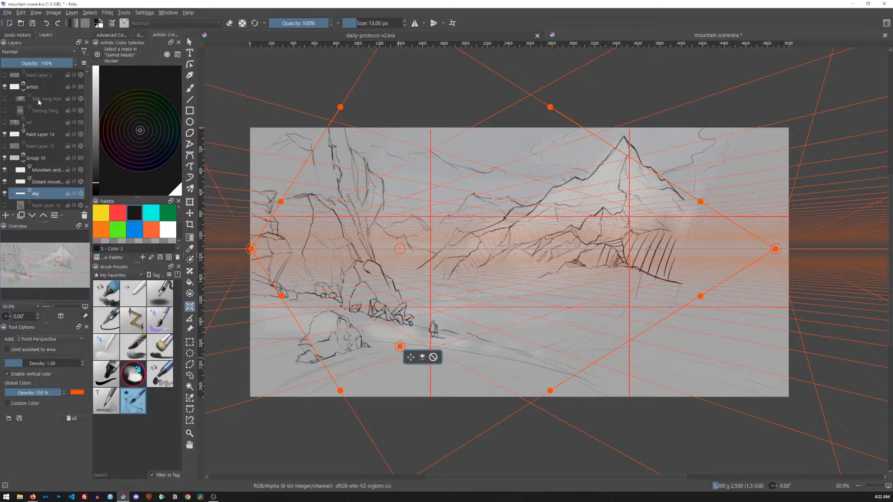
- Compare the perspective grid with the mountain line art hidden and shown, and turn off the rule-of-thirds grid
left_click(5, 170)
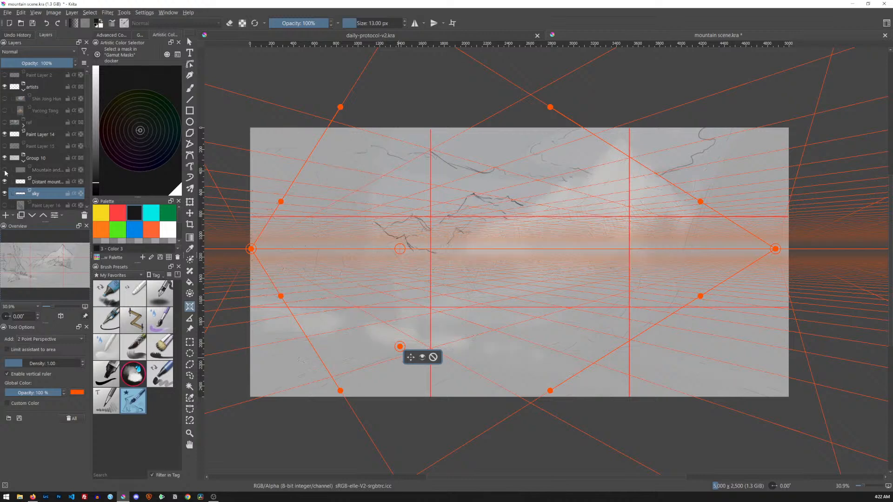
left_click(6, 171)
left_click(4, 135)
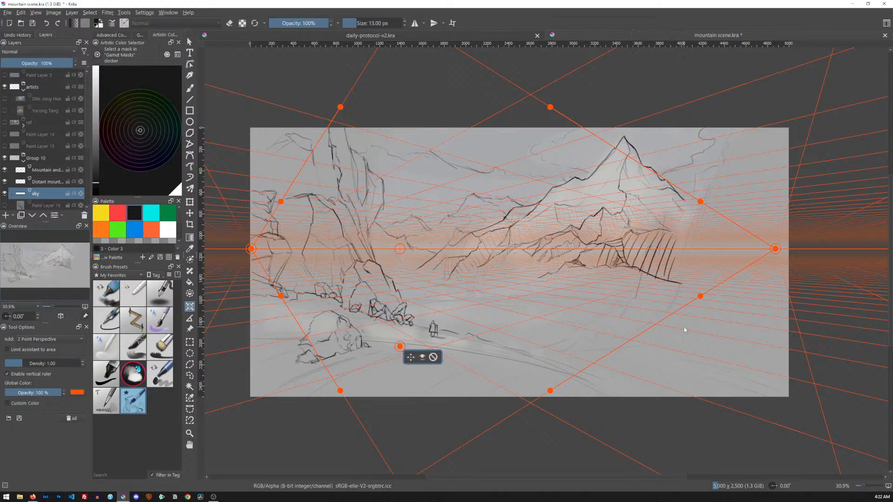
- Set the global color of the drawing assistants to dark gray #545454
left_click(77, 392)
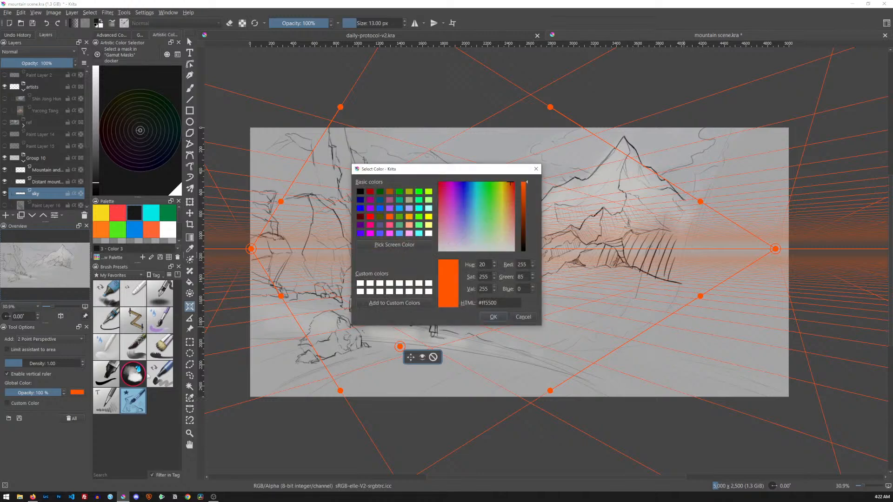
left_click_drag(507, 216, 516, 238)
left_click_drag(525, 183, 526, 231)
left_click(526, 232)
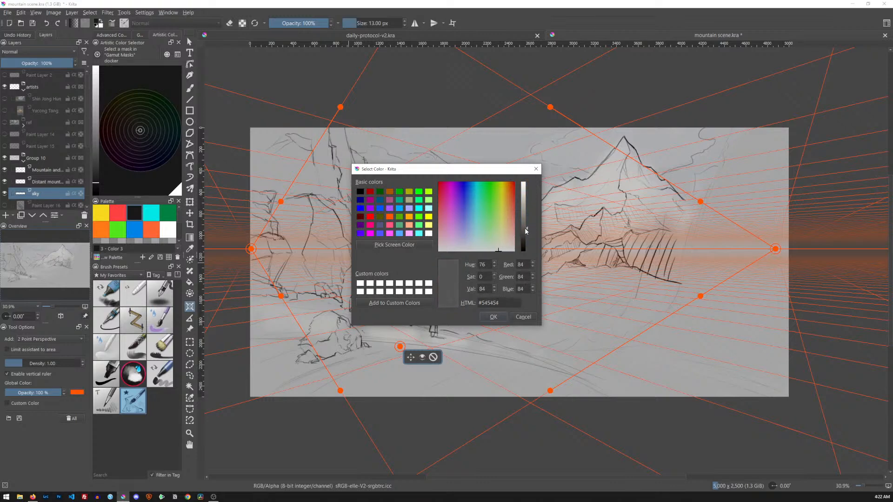
left_click(494, 317)
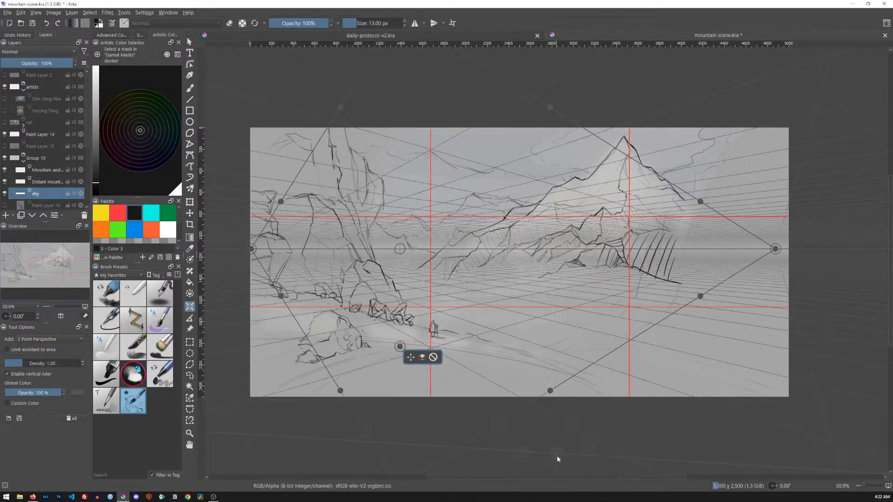
left_click_drag(562, 443, 542, 428)
left_click(543, 428)
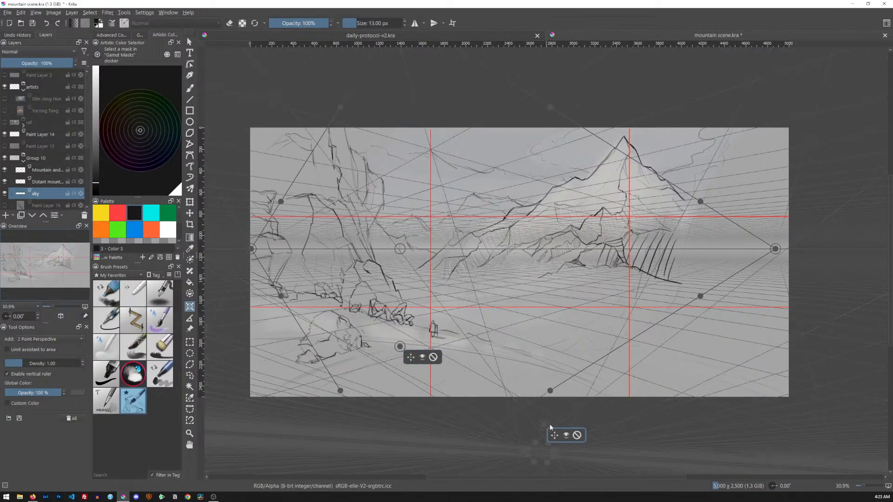
left_click(576, 438)
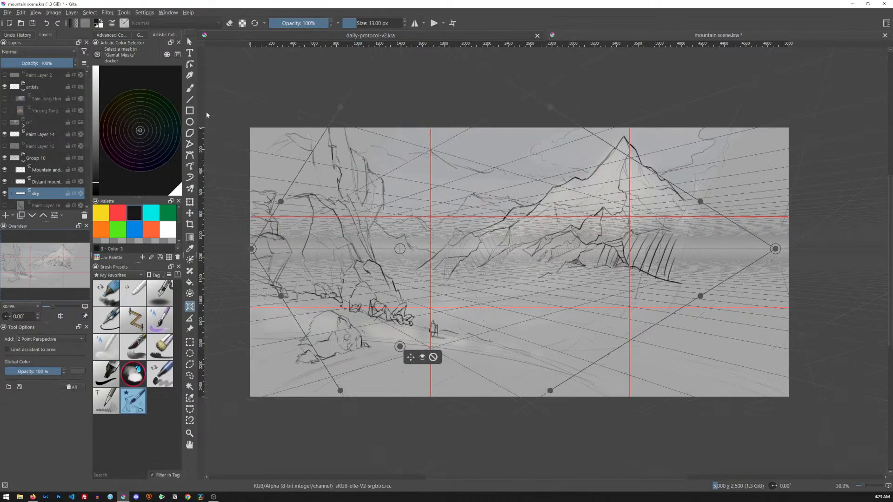
- Return to the brush, hide the rule-of-thirds grid layer, and test a ground stroke against the perspective grid, undoing it
key("b")
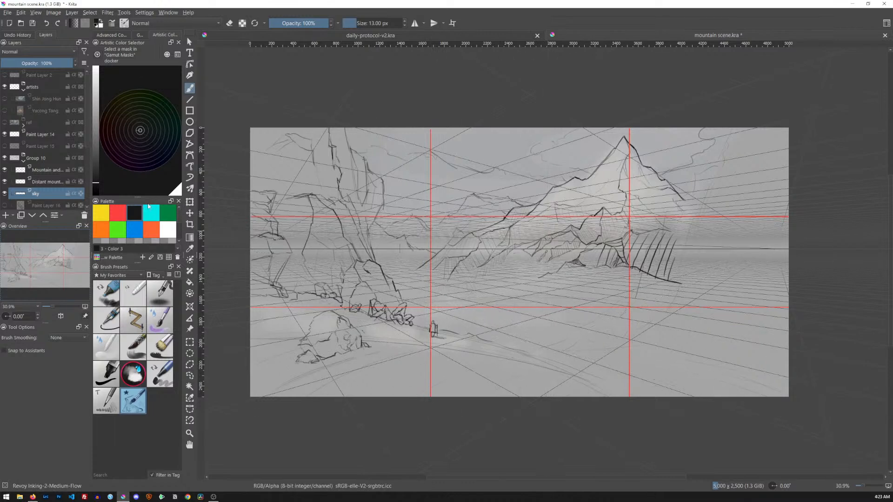
left_click(5, 134)
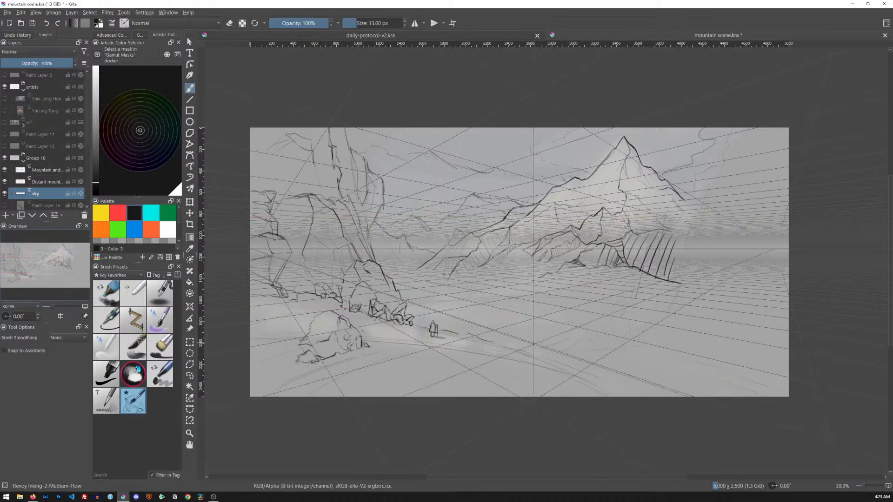
mouse_move(539, 316)
left_mouse_down()
mouse_move(571, 334)
mouse_move(578, 306)
mouse_move(608, 343)
left_mouse_up()
key("ctrl+z")
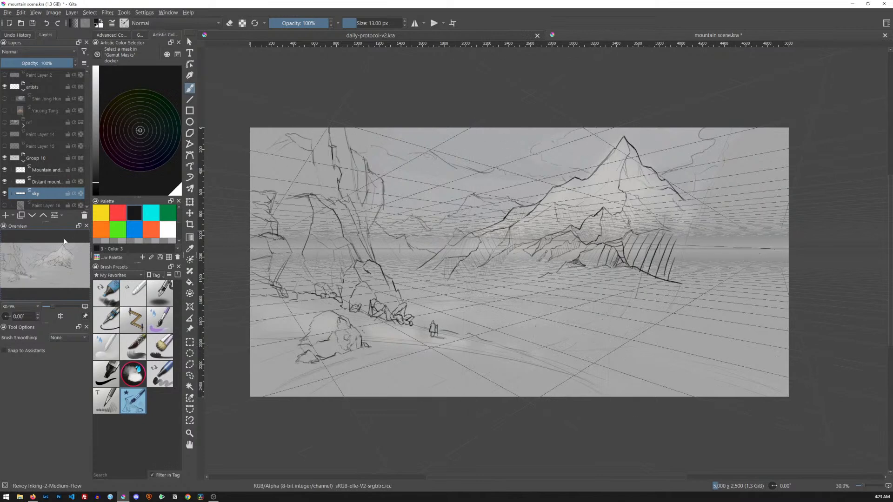
- Toggle the two-point perspective assistant's visibility off and on to compare the sketch with and without its grid
left_click(5, 194)
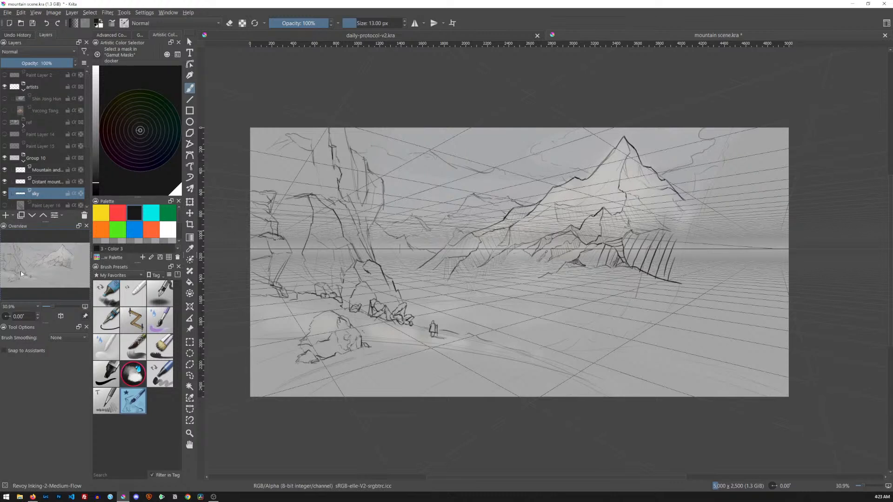
left_click(189, 306)
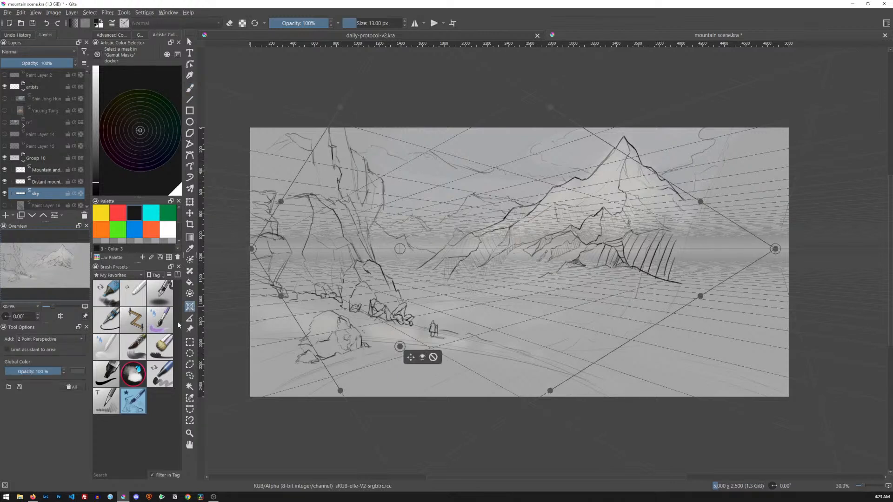
left_click(422, 357)
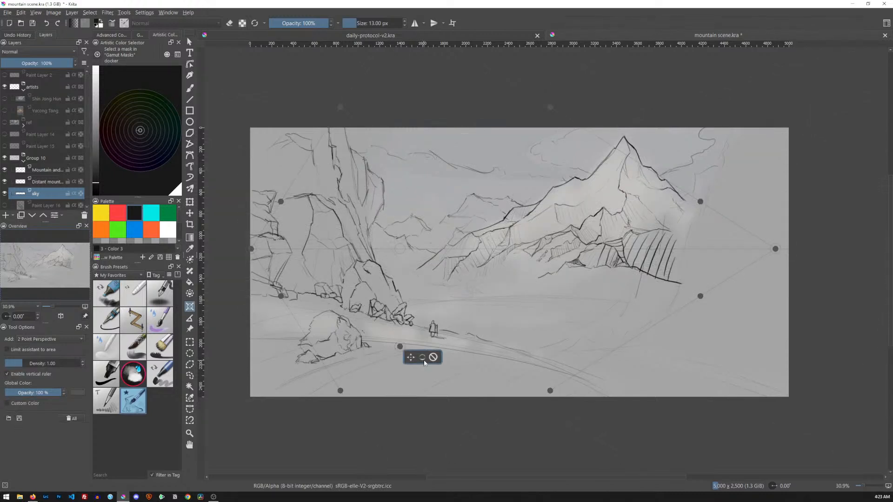
left_click(423, 358)
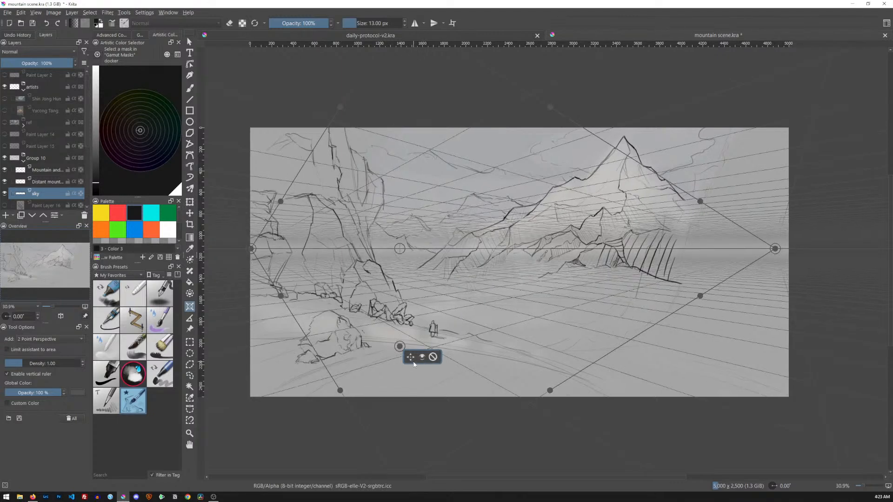
- Lower the two-point perspective assistant so its horizon lies near the mountains' base, and check the placement by hiding and showing the grid
left_click_drag(412, 357, 419, 389)
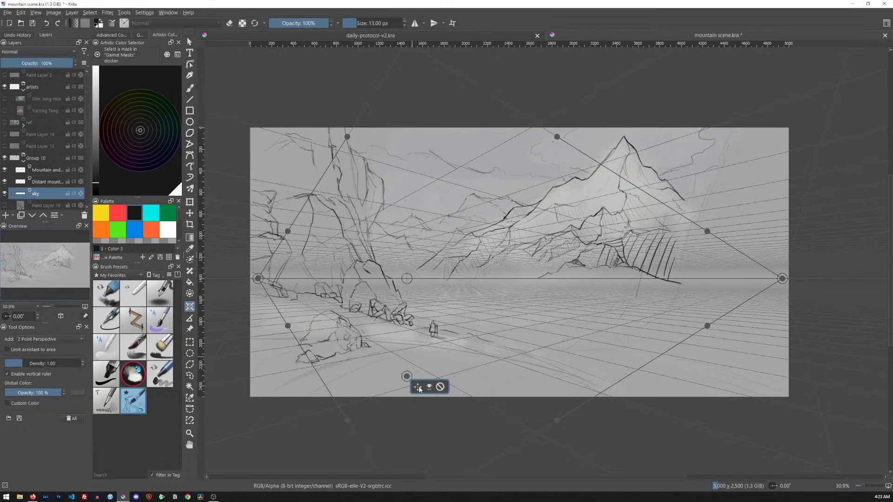
left_click_drag(419, 389, 419, 382)
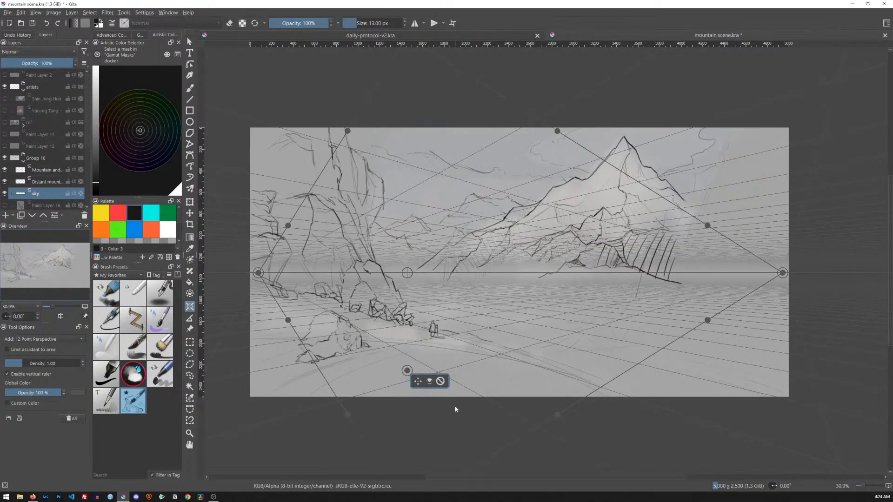
left_click(430, 382)
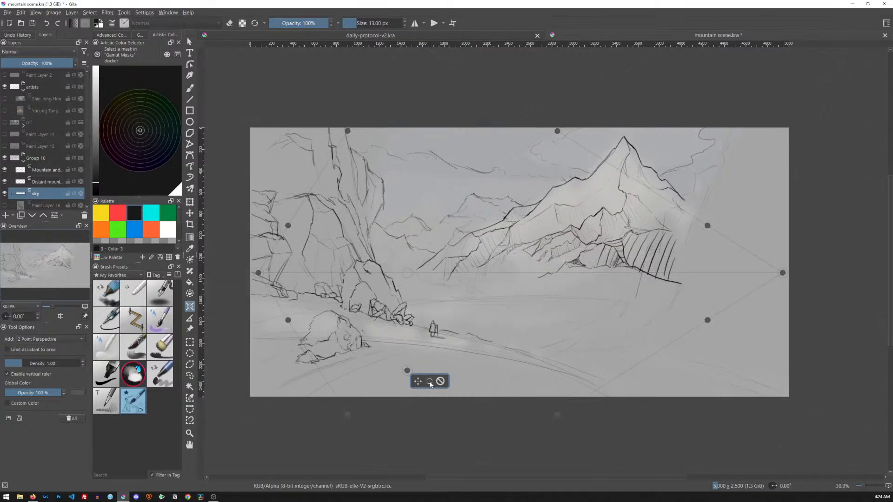
left_click(430, 383)
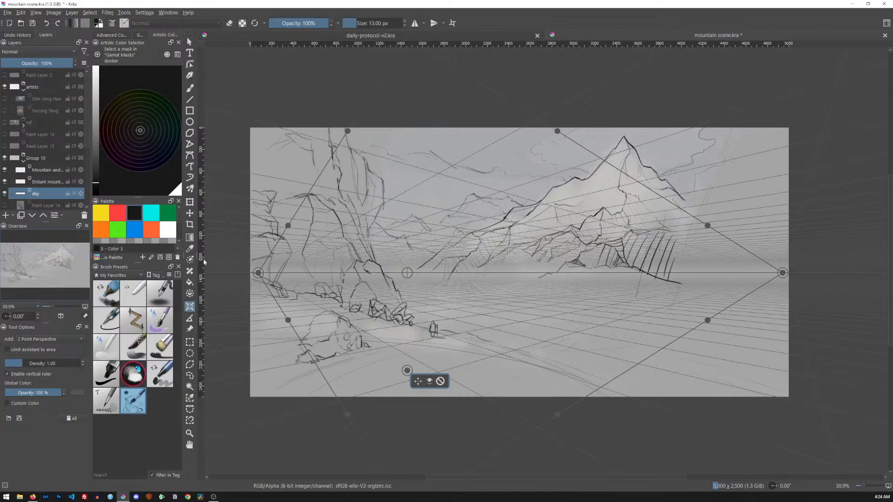
- Try vertical and slanted test lines on the open ground with the Line tool and the Revoy Inking-2-Medium-Flow brush
key("b")
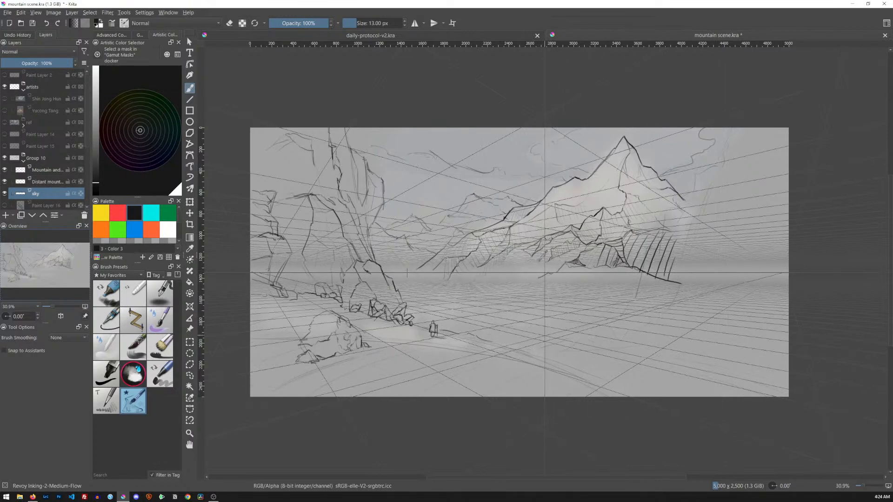
key("v")
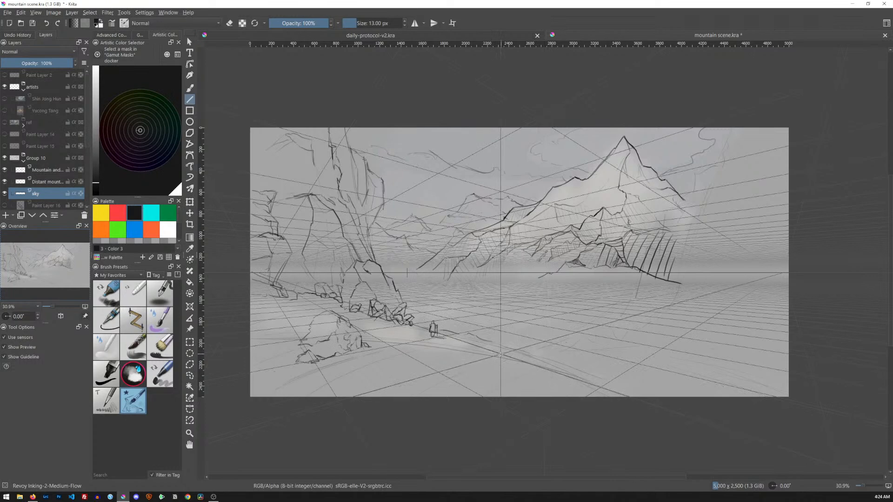
left_click_drag(500, 353, 515, 254)
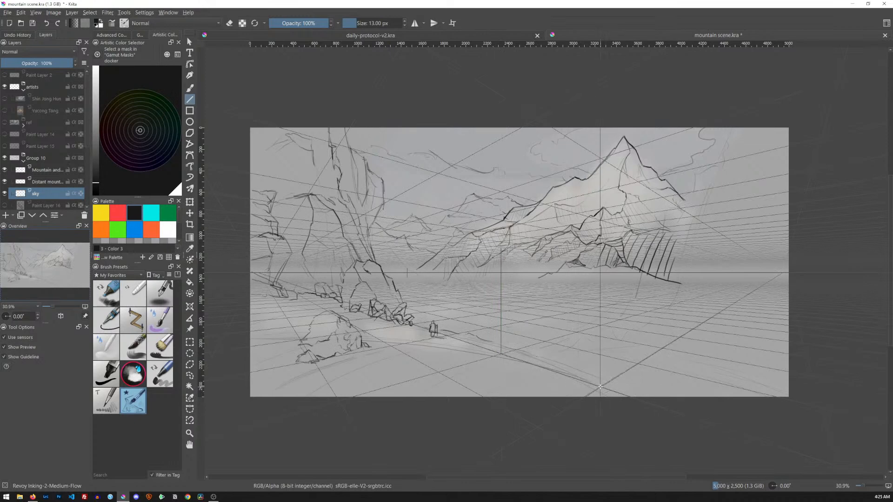
left_click_drag(561, 373, 583, 295)
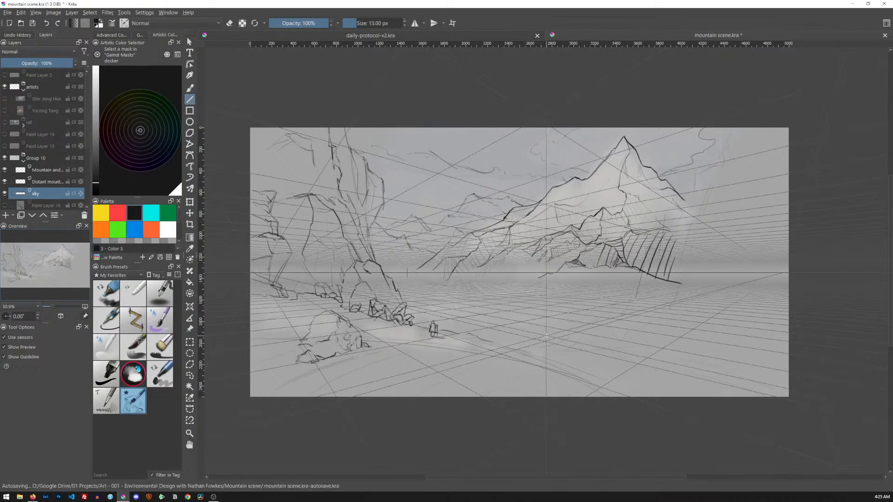
left_click_drag(529, 370, 554, 352)
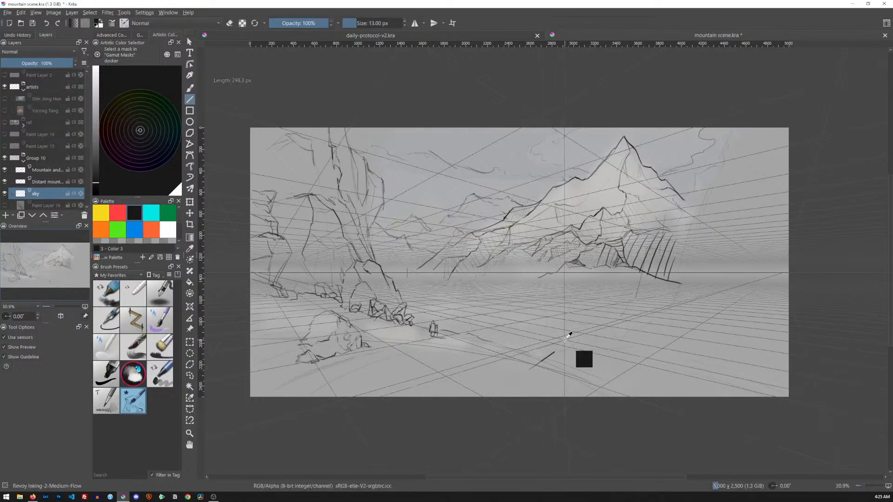
- Using the 5 px Chris Writing brush, draw three vertical box edges rising from the ground across the horizon in front of the mountain
left_click(106, 321)
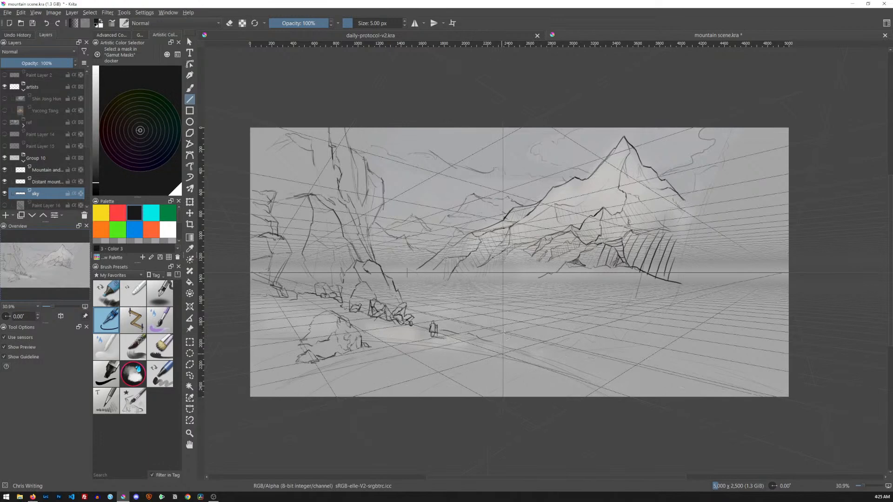
left_click_drag(502, 327, 502, 244)
key("ctrl+z")
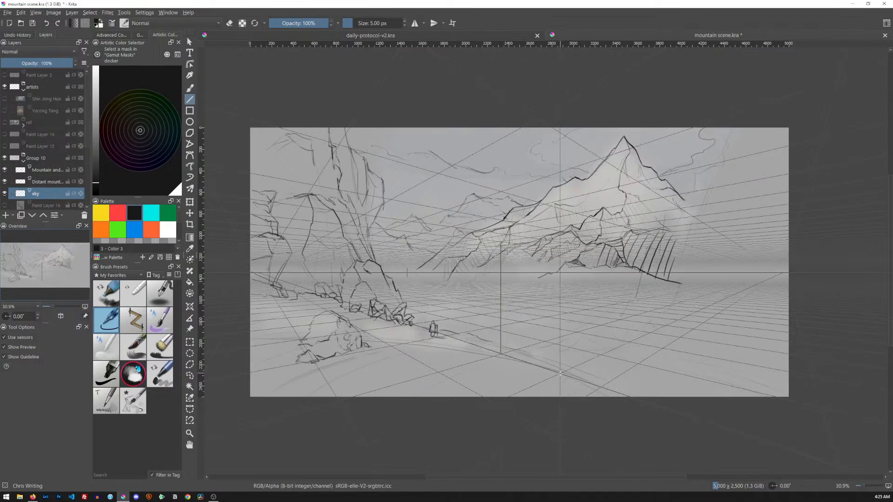
left_click_drag(561, 372, 561, 236)
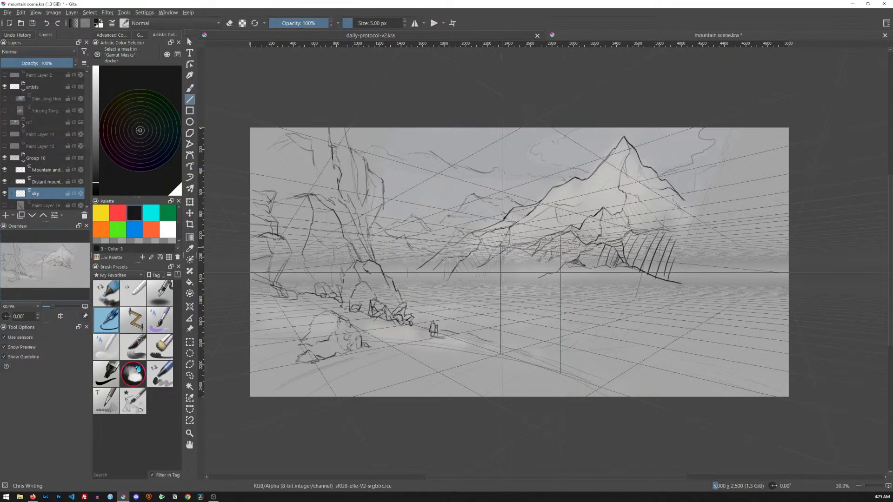
left_click_drag(501, 352, 500, 244)
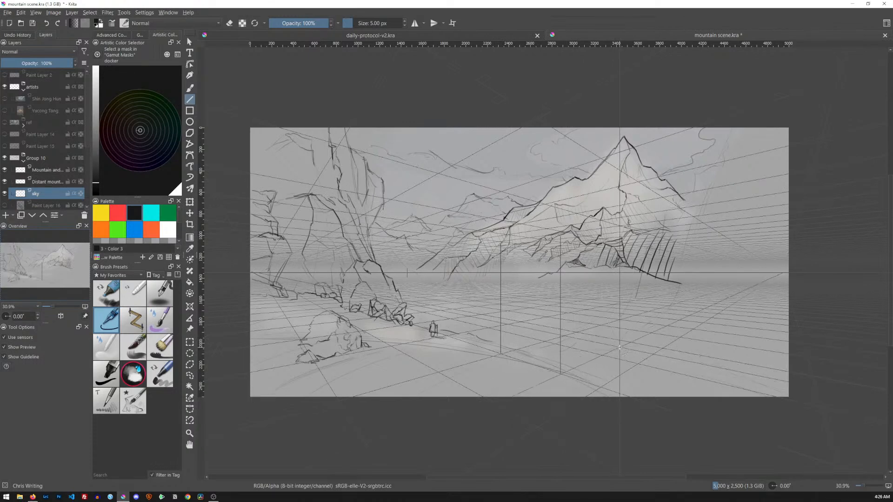
mouse_move(619, 347)
left_mouse_down()
mouse_move(620, 237)
mouse_move(617, 263)
mouse_move(619, 252)
left_mouse_up()
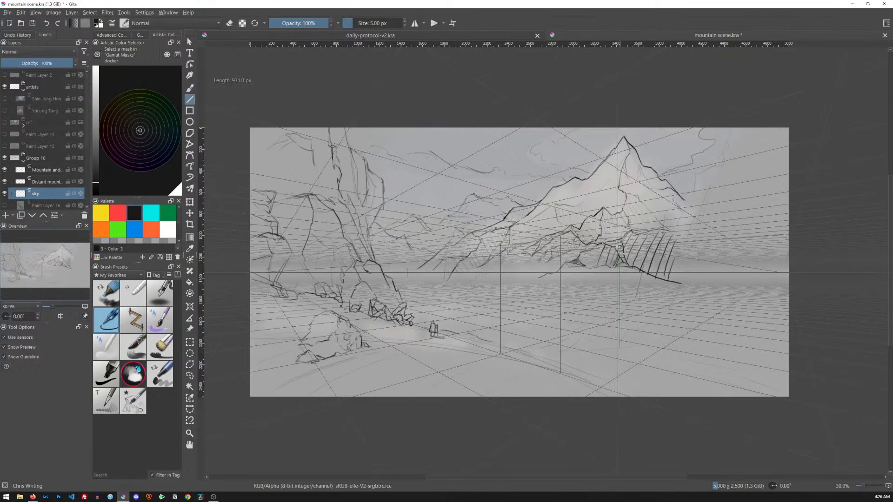
- Join the three verticals with top and bottom edges following the perspective grid, and hide the two mountain line-art layers
mouse_move(619, 252)
left_mouse_down()
mouse_move(630, 391)
mouse_move(562, 374)
mouse_move(621, 348)
mouse_move(569, 361)
mouse_move(618, 345)
mouse_move(616, 246)
mouse_move(528, 239)
mouse_move(560, 236)
left_mouse_up()
left_click_drag(564, 363, 614, 335)
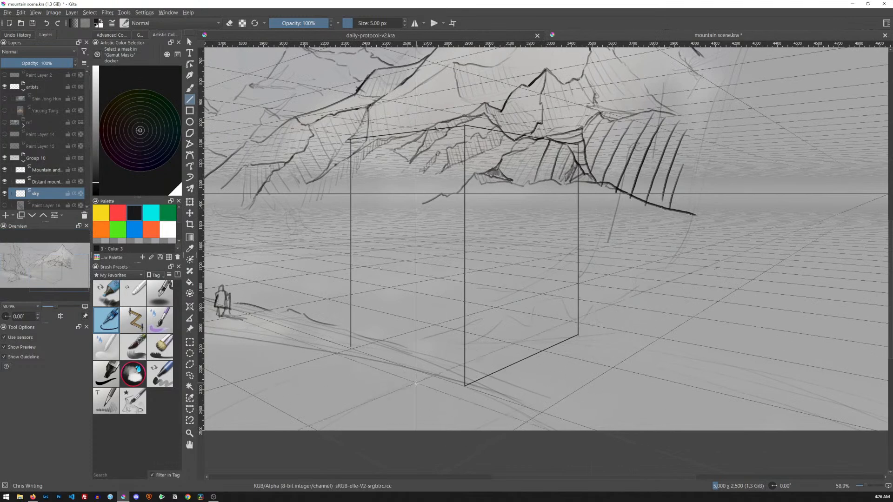
left_click_drag(351, 348, 464, 385)
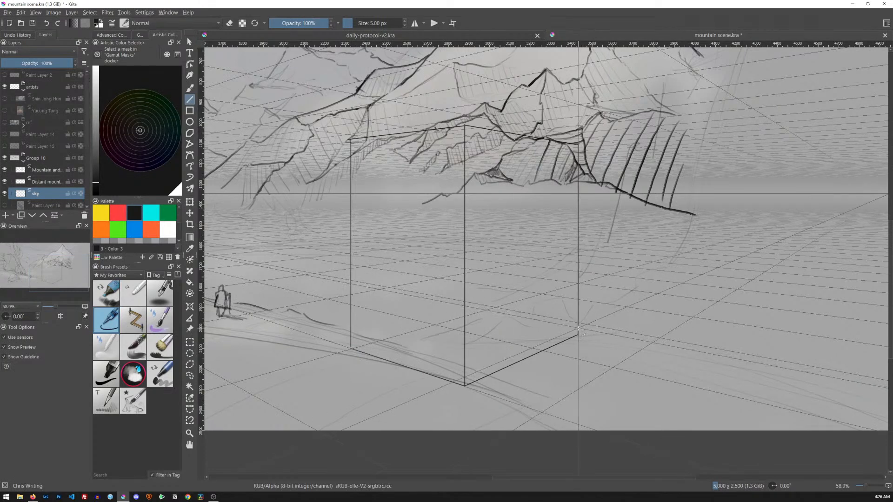
left_click(6, 181)
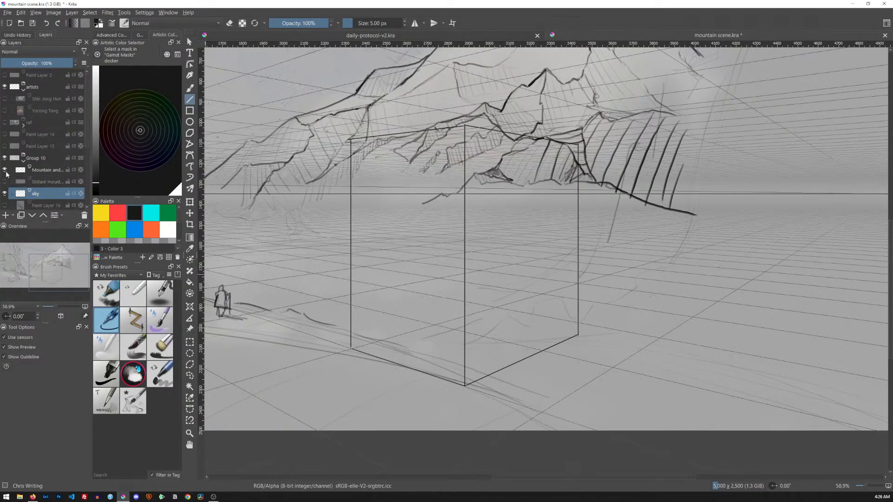
left_click(8, 171)
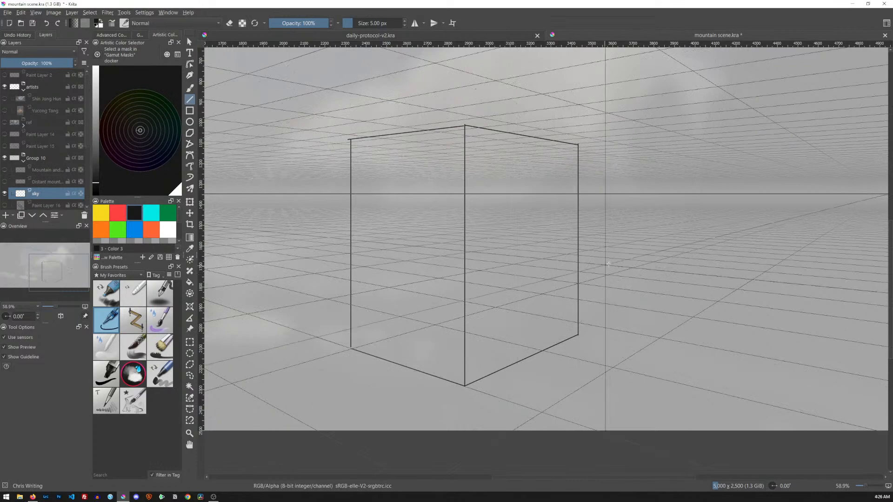
- Draw three short vertical edges, about 200 px tall, for a distant box across the horizon to the right of the large box
scroll(605, 270, "down", 3)
scroll(604, 279, "up", 2)
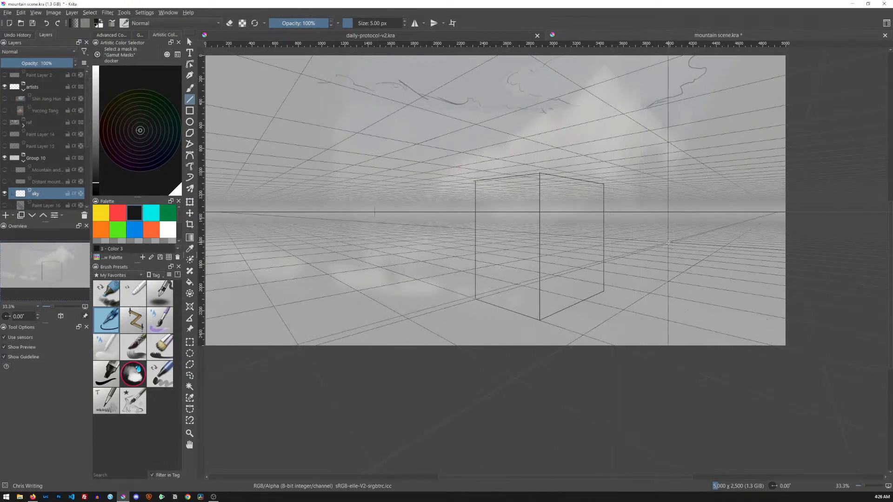
left_click_drag(653, 243, 565, 293)
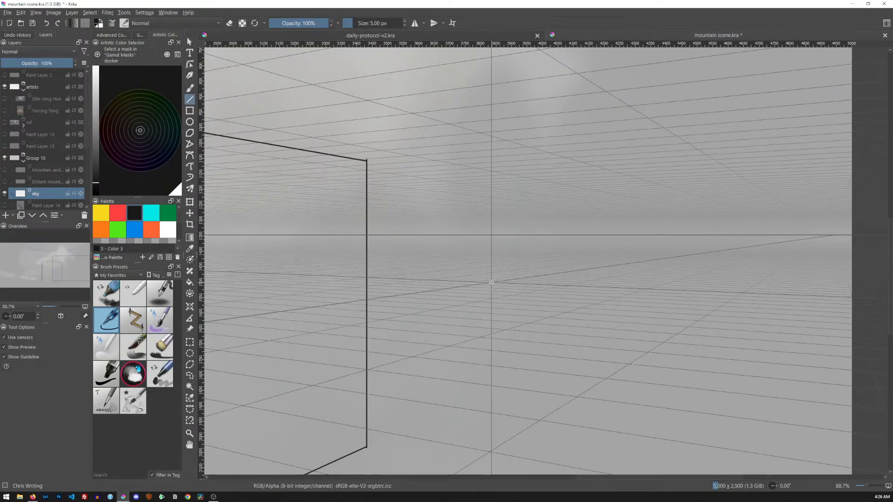
left_click_drag(490, 283, 492, 217)
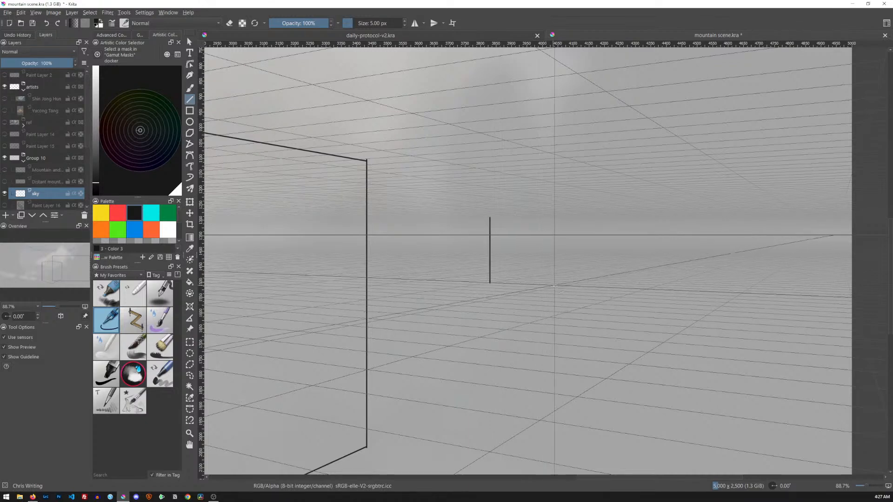
left_click_drag(535, 286, 535, 216)
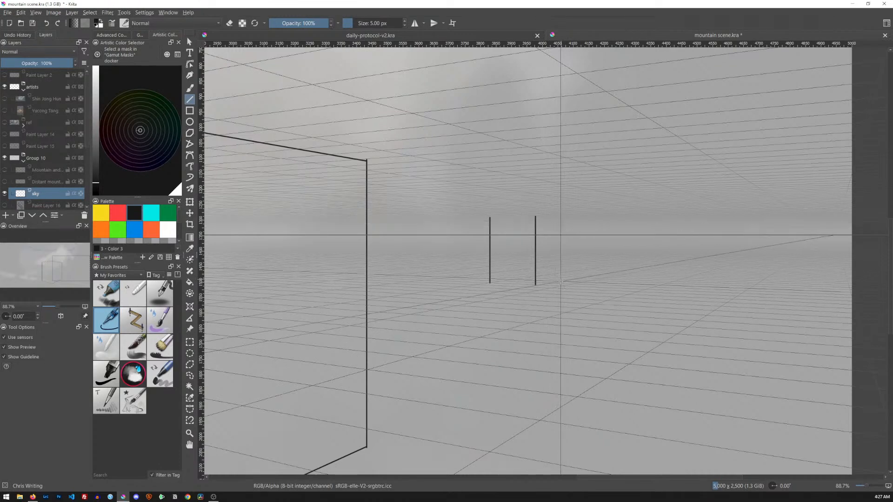
left_click_drag(561, 281, 558, 218)
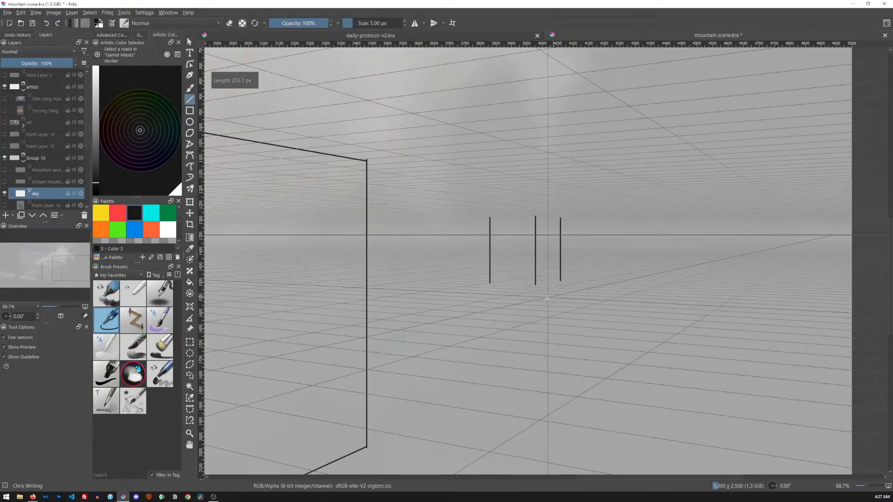
- Connect the tops and bottoms of the small box's verticals with lines following the perspective grid
left_click_drag(535, 285, 561, 281)
left_click_drag(536, 216, 560, 218)
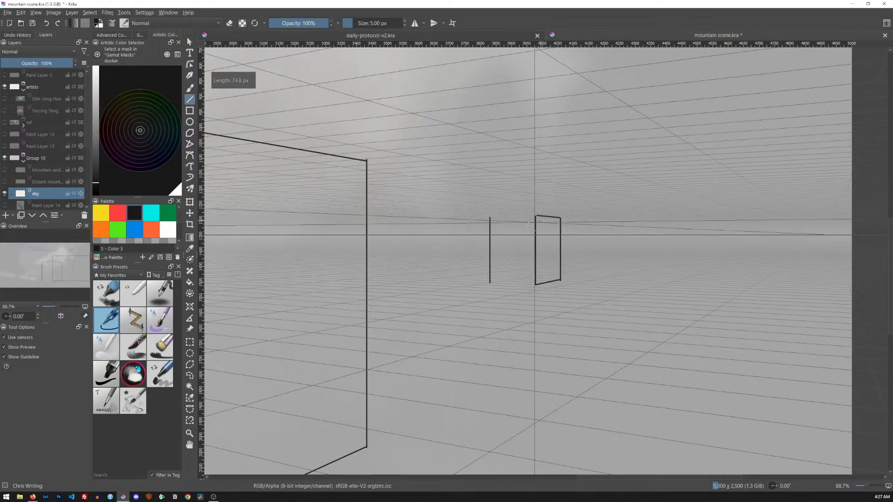
left_click_drag(489, 218, 535, 216)
left_click_drag(490, 282, 535, 285)
- View both boxes on the whole canvas, and undo the box lines and the hiding of the mountain layers
left_click_drag(592, 266, 553, 311)
left_click_drag(541, 342, 645, 301)
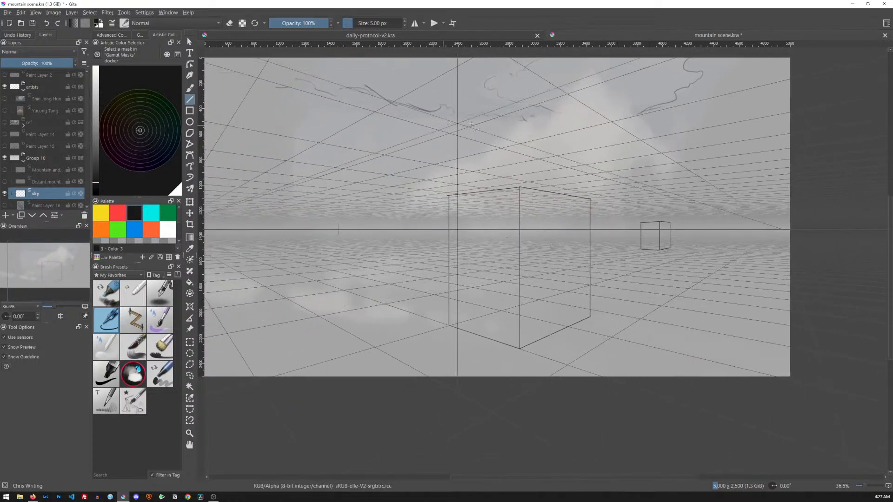
left_click_drag(591, 284, 593, 307)
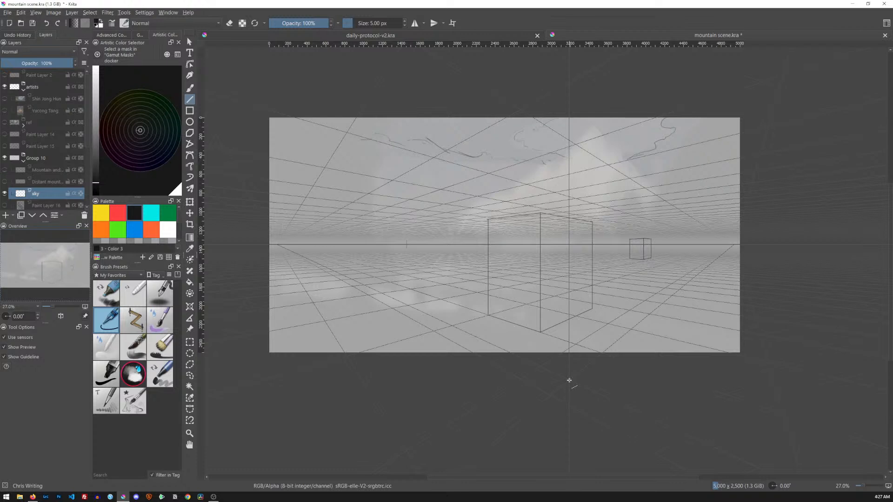
key("ctrl+z")
key("ctrl+z")
key("ctrl+z")
key("ctrl+z")
key("ctrl+z")
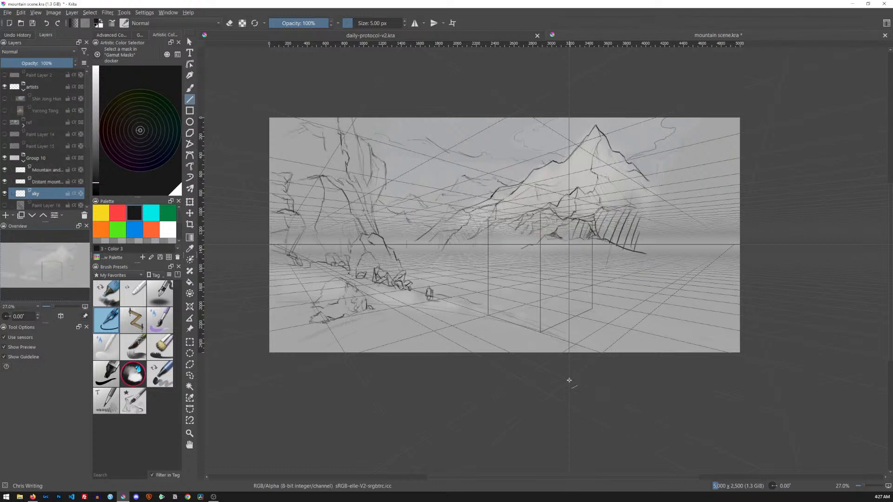
key("ctrl+z")
key("ctrl+z")
key("ctrl+z")
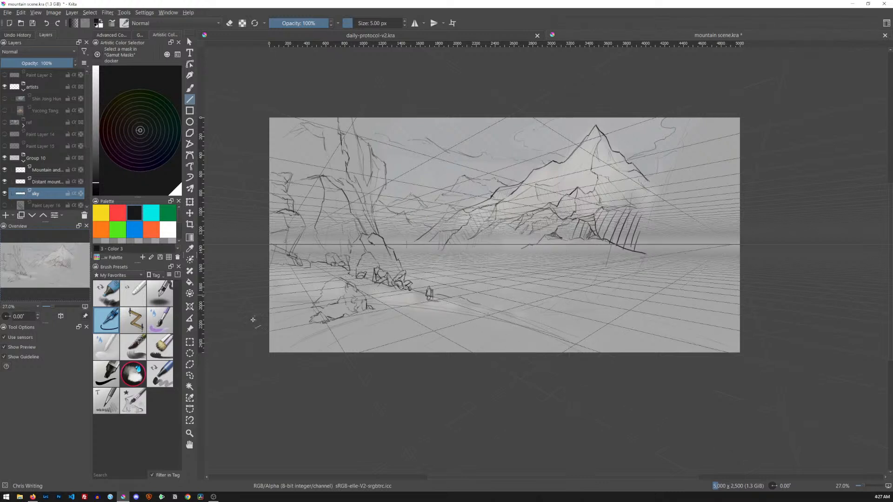
- Try moving the perspective assistant's right vanishing point inward along the horizon, near the middle of the canvas
left_click(190, 306)
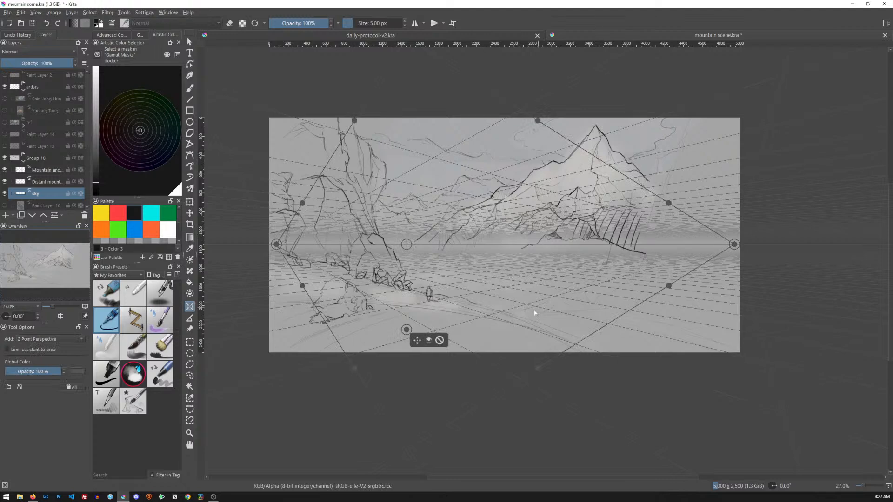
left_click_drag(734, 245, 513, 251)
left_click(406, 245)
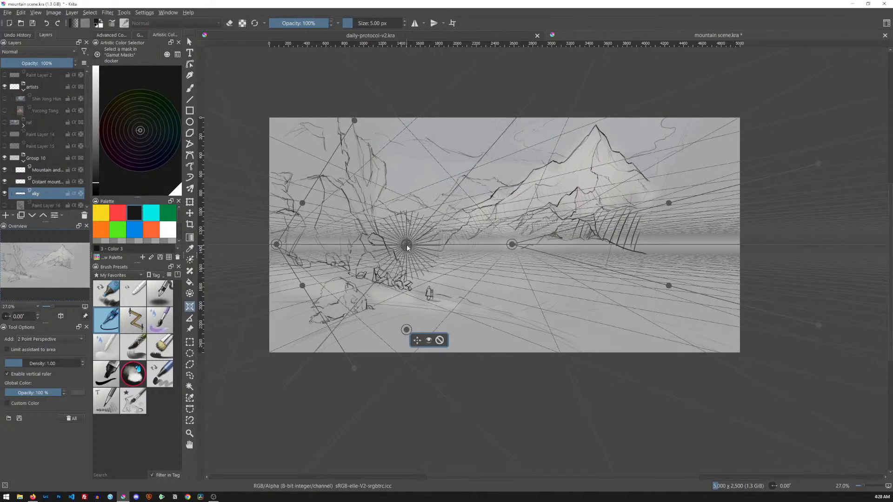
left_click(446, 262)
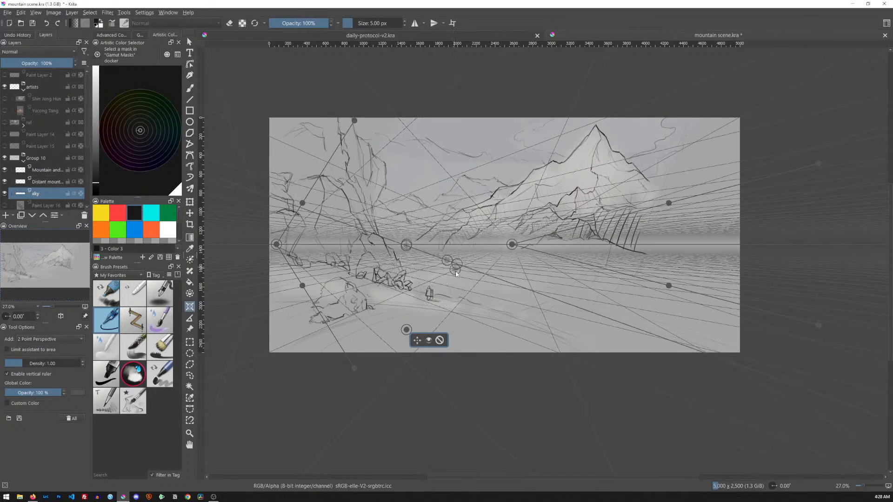
left_click(463, 283)
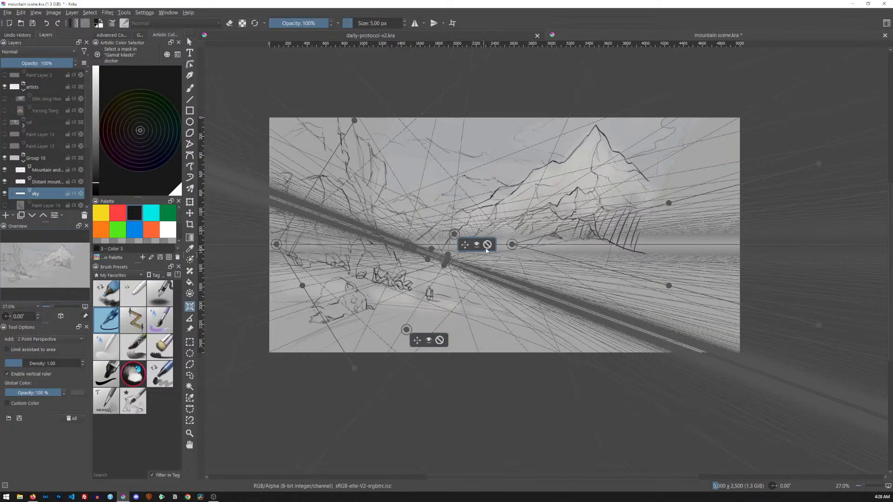
left_click(487, 245)
- Spread the perspective assistant's two vanishing points along the horizon until they lie far beyond both sides of the canvas
mouse_move(277, 247)
left_mouse_down()
mouse_move(426, 247)
mouse_move(292, 243)
left_mouse_up()
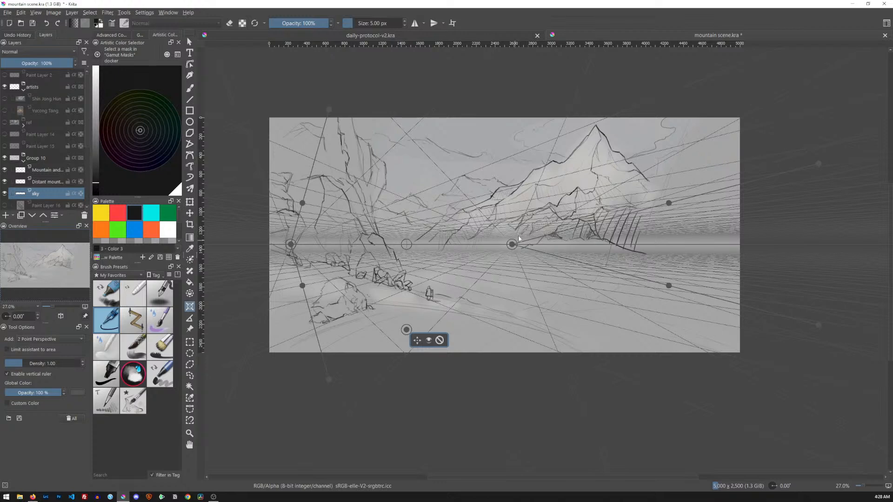
left_click_drag(512, 246, 868, 250)
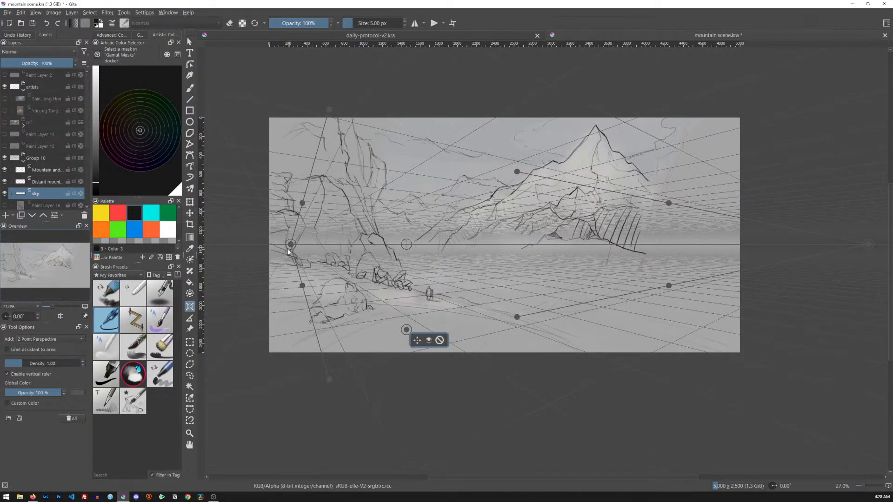
left_click_drag(576, 251, 533, 296)
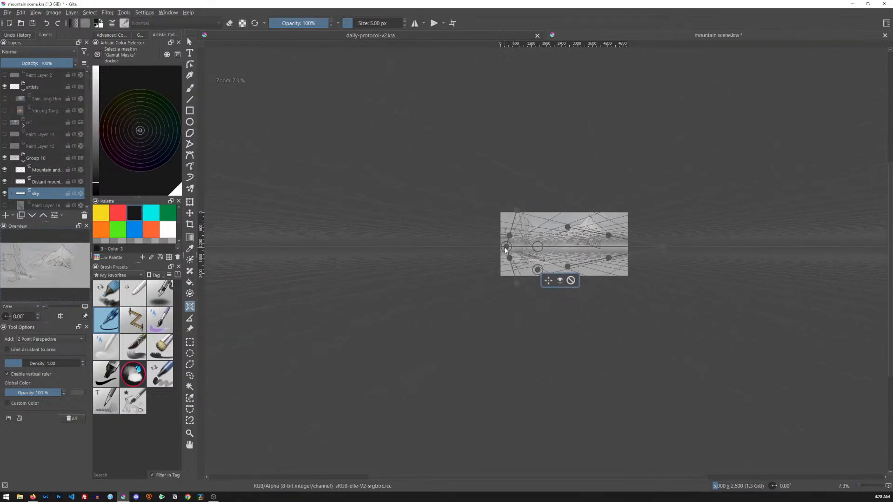
left_click_drag(507, 249, 344, 249)
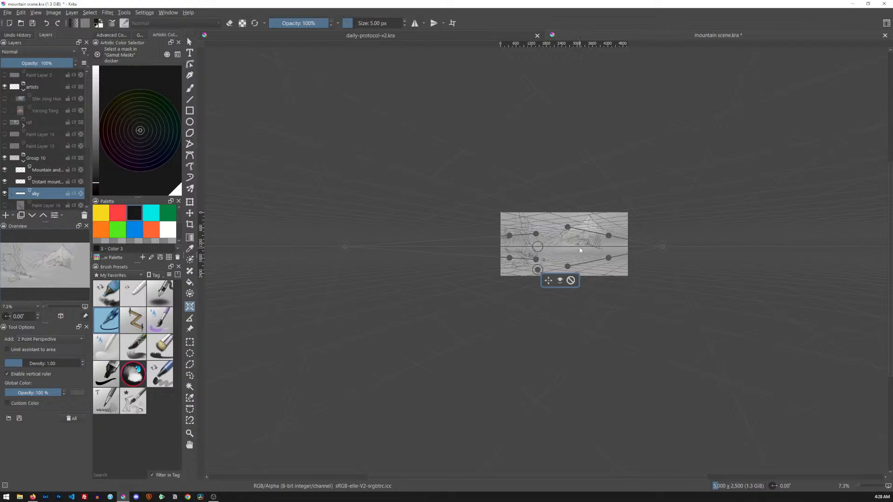
- Move the perspective assistant's right vanishing point farther out with a level horizon, and check the grid over the whole sketch
left_click_drag(568, 228, 566, 236)
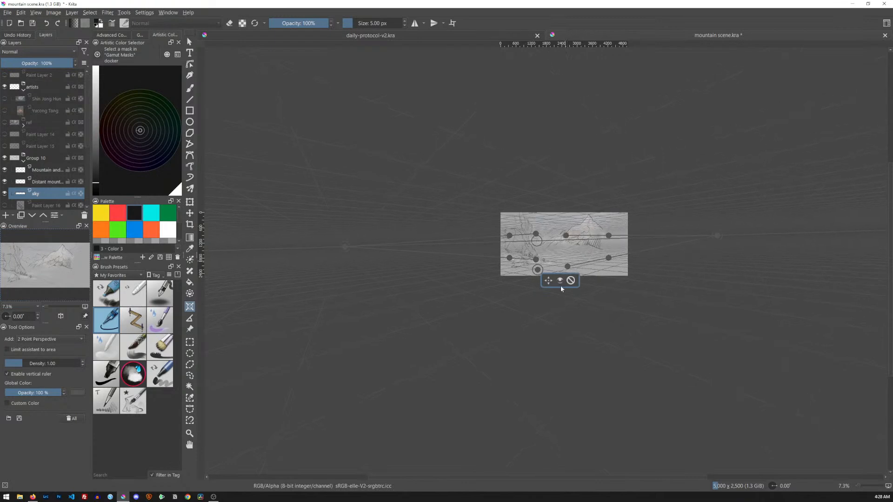
mouse_move(716, 235)
left_mouse_down()
mouse_move(718, 249)
mouse_move(707, 250)
mouse_move(715, 247)
left_mouse_up()
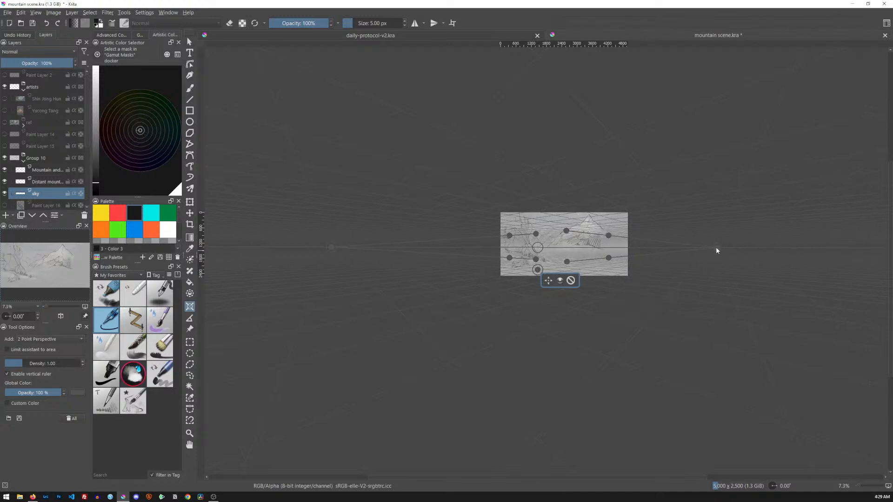
left_click_drag(602, 305, 646, 261)
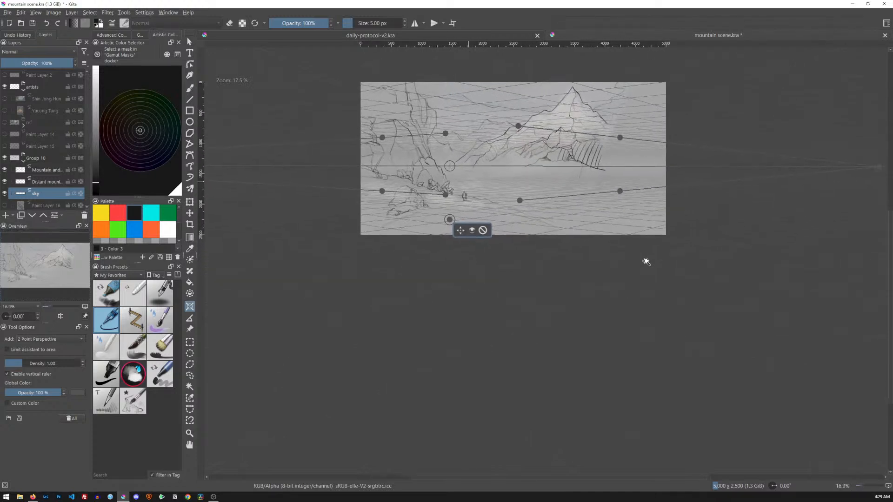
left_click_drag(616, 204, 617, 281)
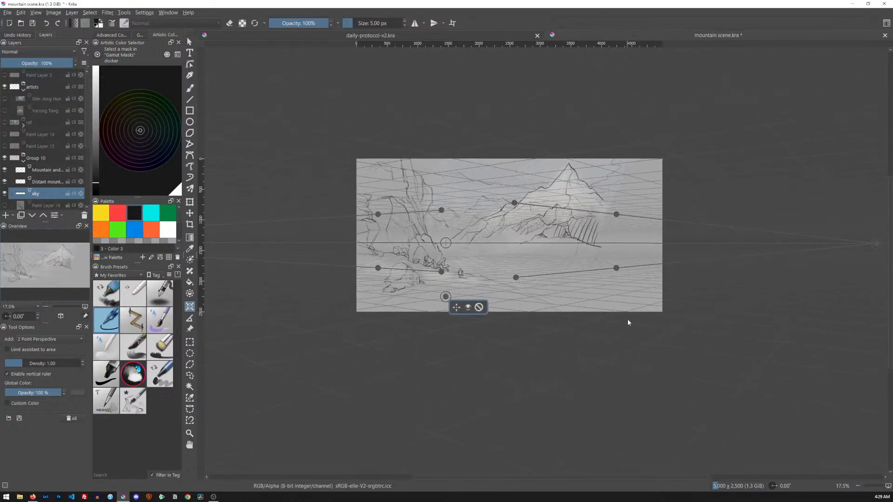
left_click_drag(567, 310, 612, 261)
left_click_drag(516, 229, 638, 343)
left_click_drag(634, 278, 650, 331)
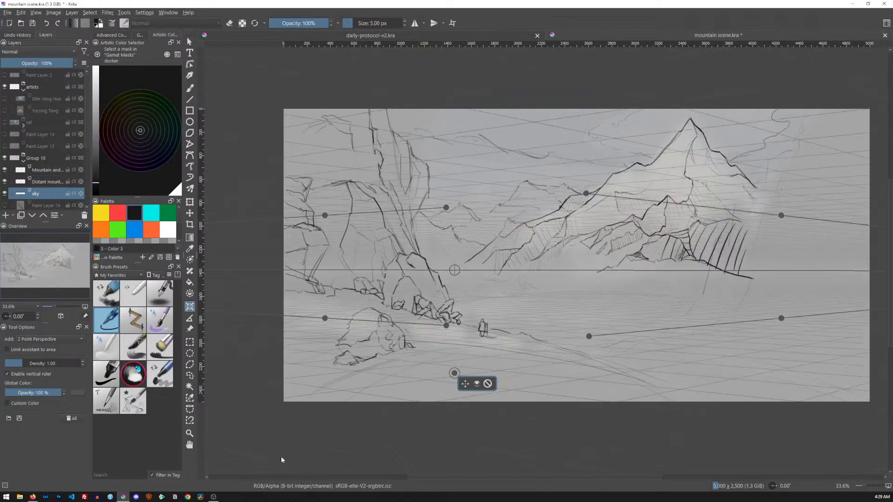
- Delete the two-point perspective assistant from the mountain scene
key("b")
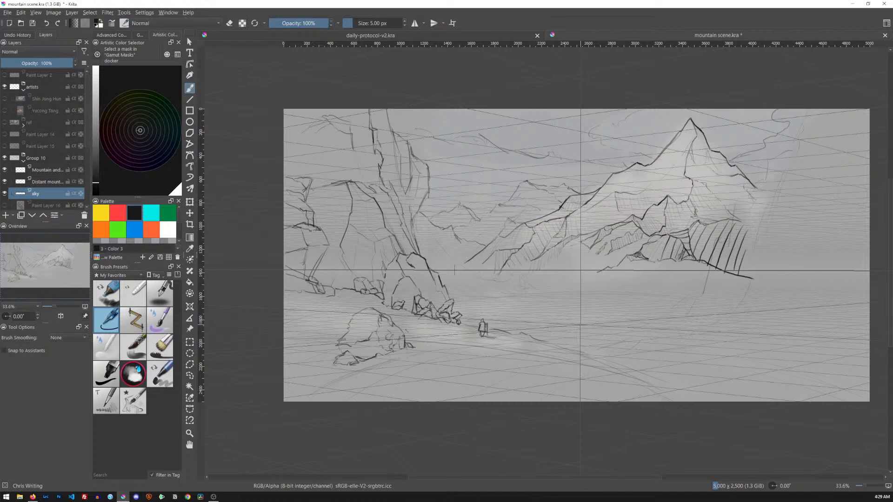
left_click_drag(602, 297, 569, 289)
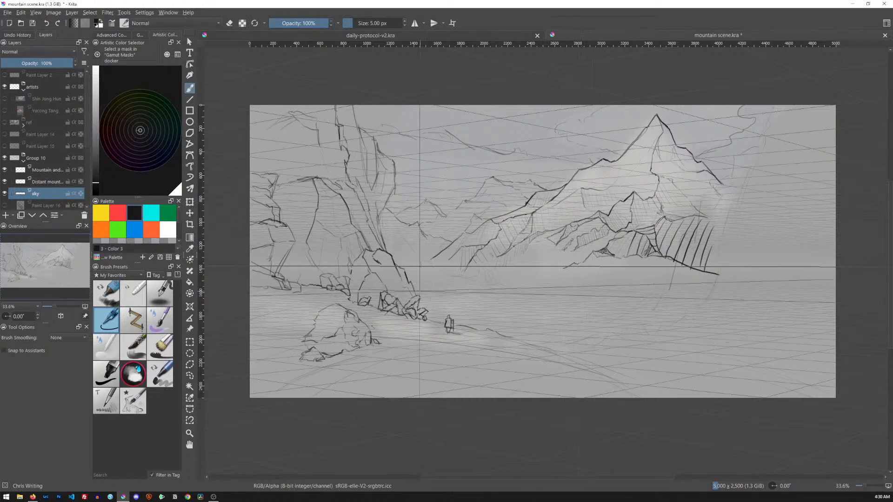
left_click(190, 307)
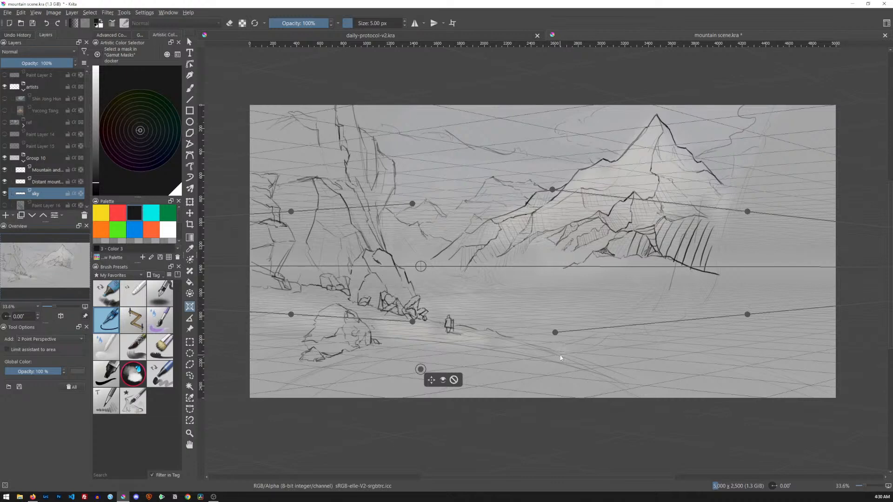
mouse_move(555, 332)
left_mouse_down()
mouse_move(557, 357)
mouse_move(554, 333)
left_mouse_up()
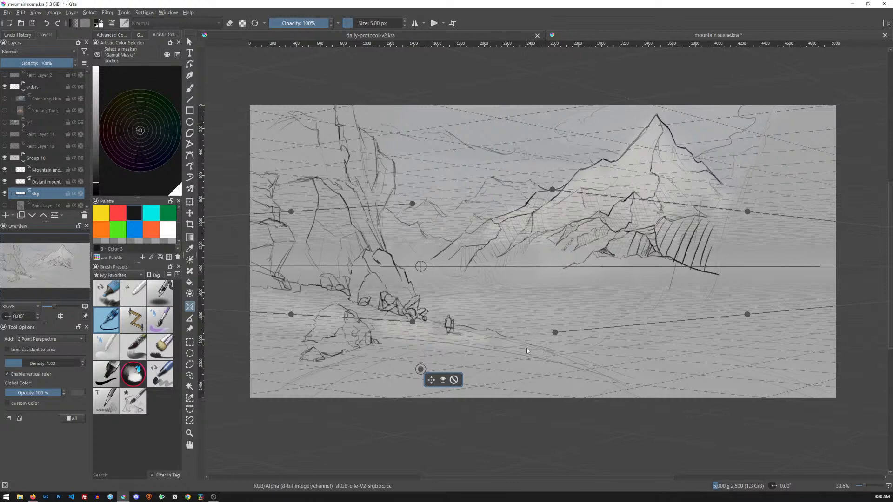
left_click(454, 380)
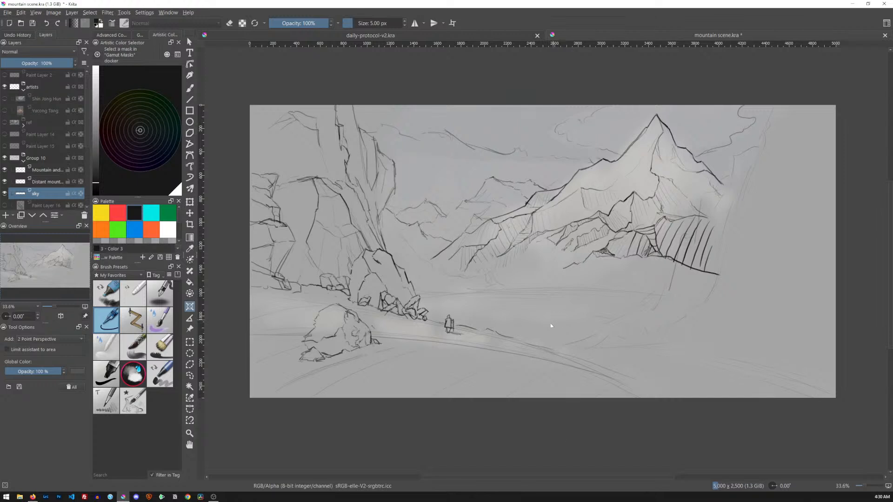
- Switch to the Revoy Inking-2-Medium-Flow brush and show the upper reference painting in the artists group
key("b")
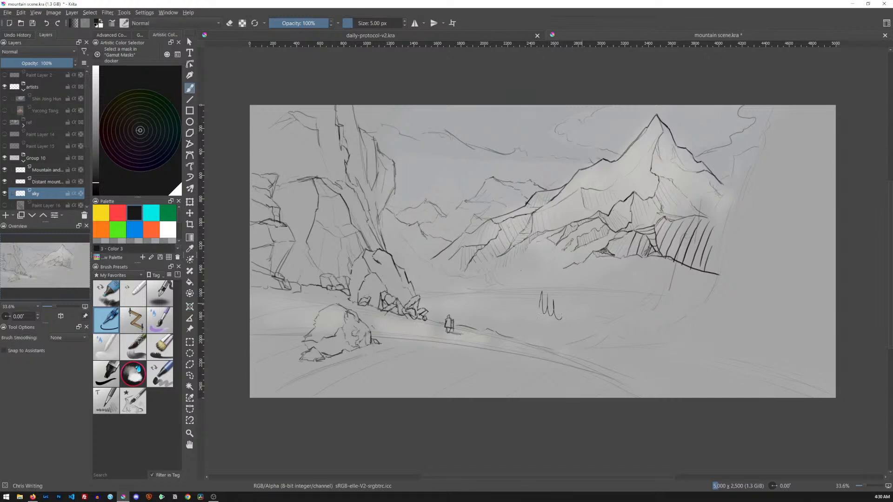
left_click(143, 406)
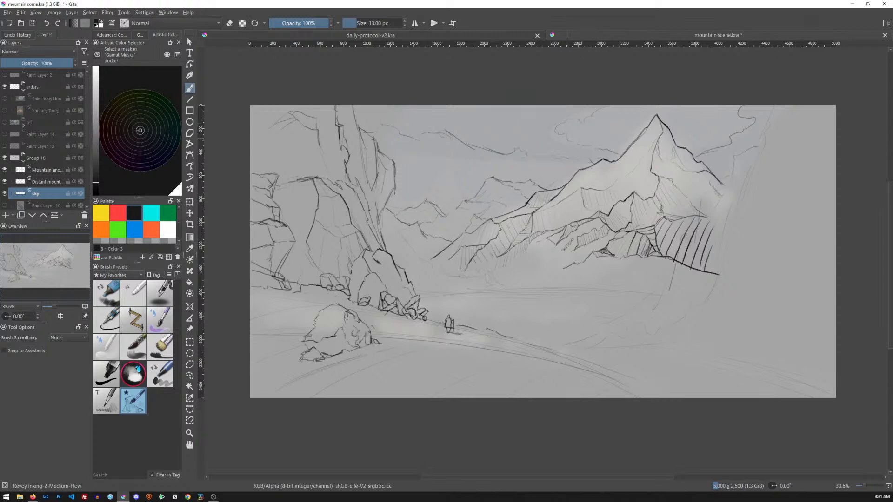
left_click(5, 99)
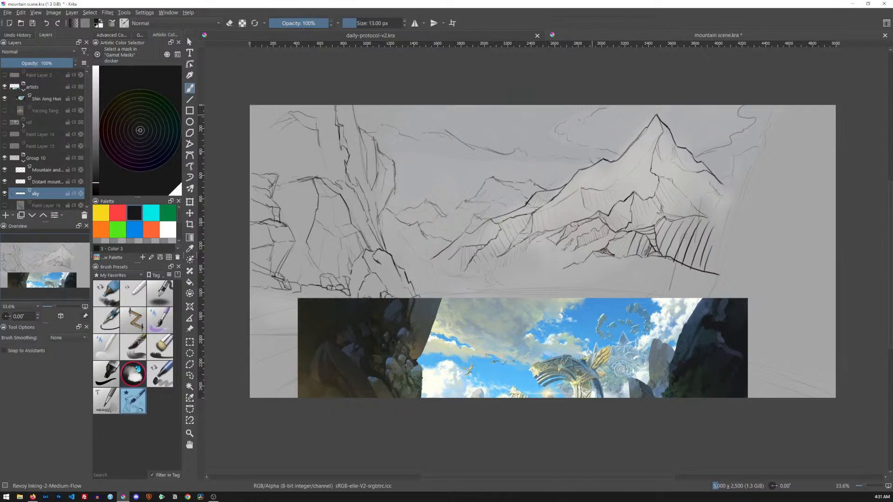
- Try sketching a wide elliptical cloud ring around the mountain peak on the sky layer, and undo it
left_click_drag(616, 108, 628, 105)
left_click_drag(658, 142, 677, 143)
left_click_drag(572, 136, 672, 139)
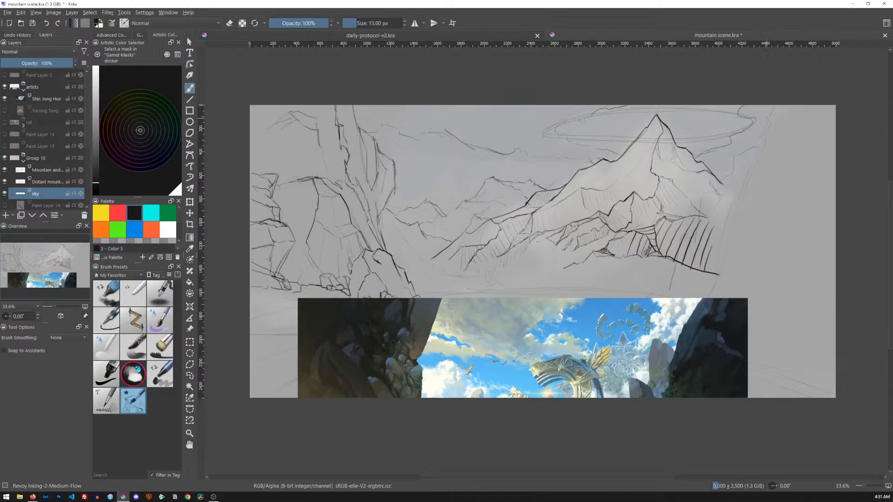
key("ctrl+z")
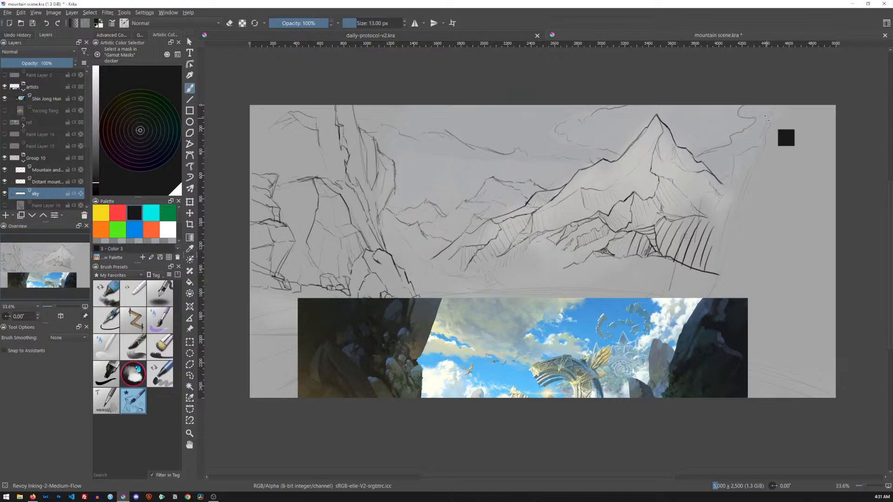
- Transform the sky layer to flatten its clouds vertically and place them slightly lower around the peak
key("ctrl+t")
left_click_drag(559, 165, 561, 150)
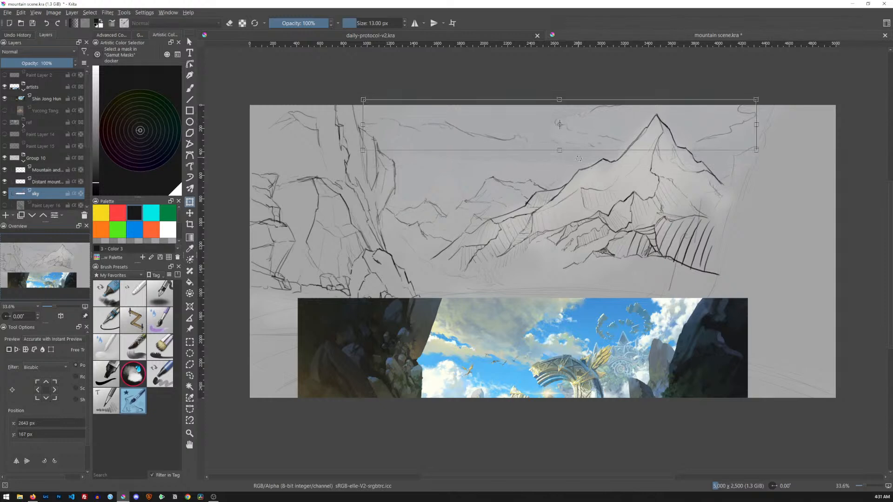
left_click_drag(572, 108, 571, 113)
key("Return")
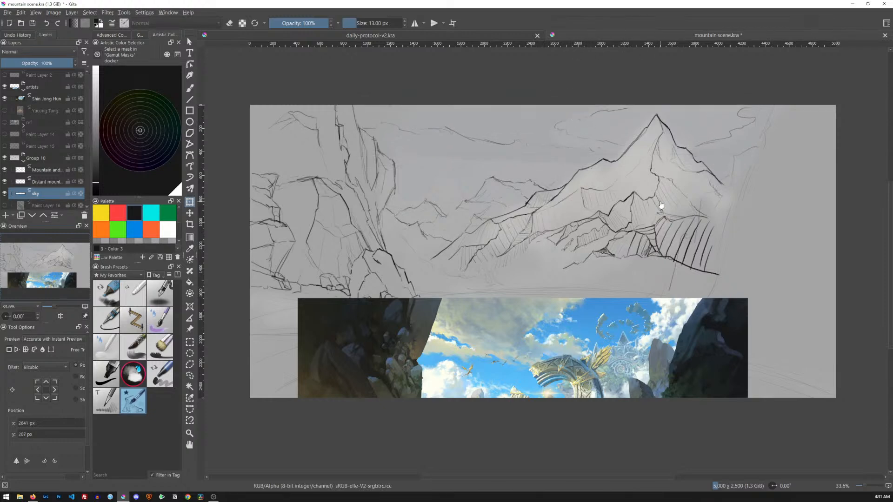
- Add a cloud stroke near the canvas's upper edge beside the peak, and hide the artist's reference painting
key("b")
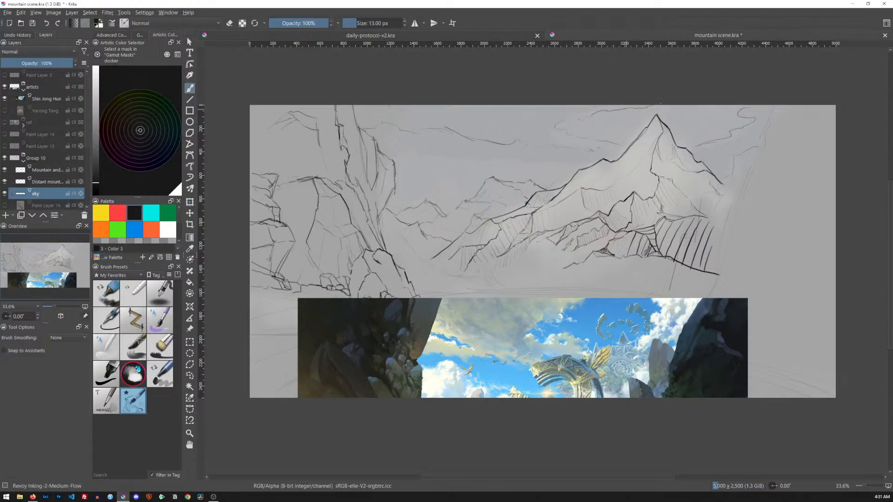
left_click_drag(740, 108, 724, 107)
left_click(5, 98)
left_click_drag(664, 240, 637, 246)
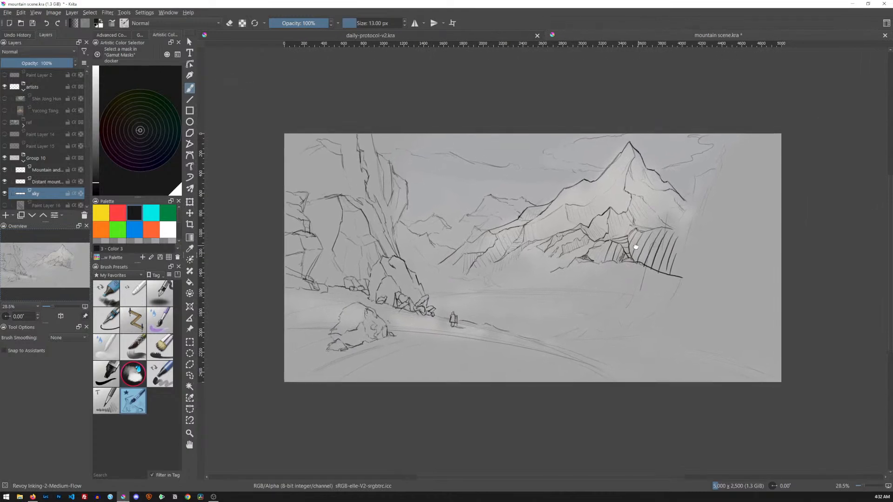
- Hide the lower sky group, Paint Layer 3, the paint layer copy and Paint Layer 1, leaving the line sketch on the plain background
left_click_drag(87, 137, 88, 192)
left_click(23, 148)
left_click(5, 156)
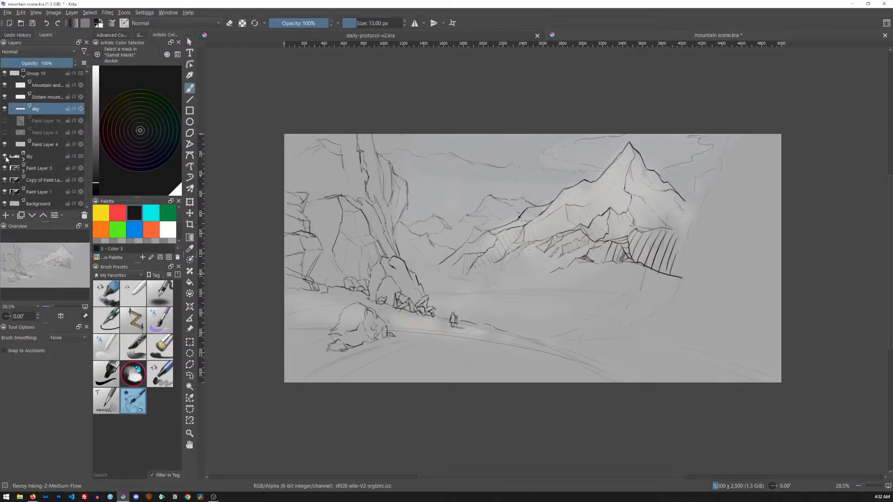
left_click(4, 168)
left_click(4, 180)
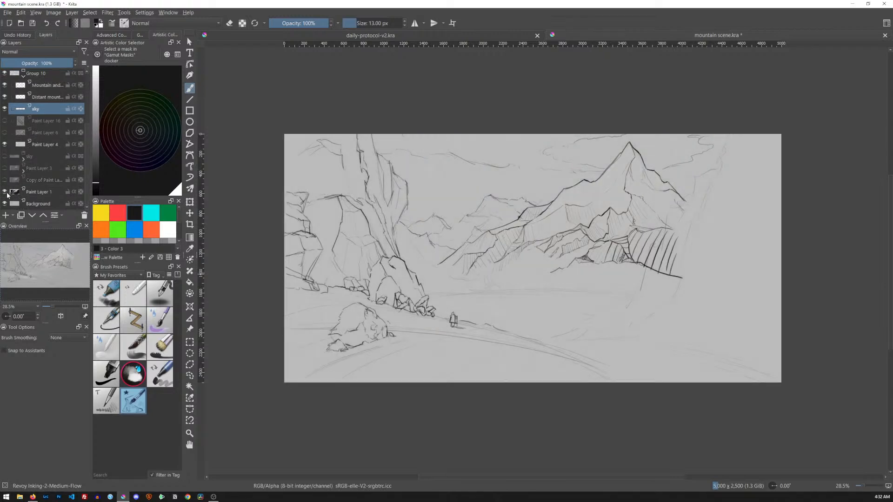
left_click(5, 192)
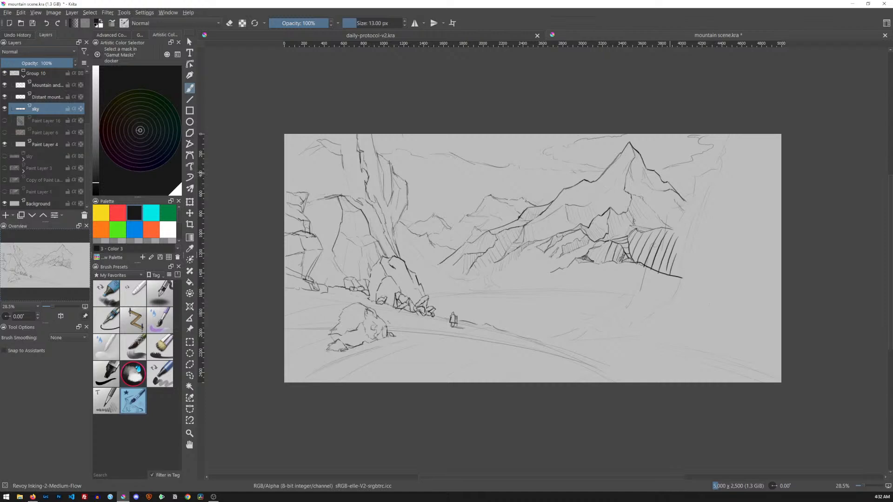
- Draw cloud edges beside the peak and above the distant mountains, cleaning up the lines with the eraser at about 56 px
left_click_drag(689, 172, 712, 170)
left_click_drag(673, 139, 692, 137)
left_click_drag(467, 196, 487, 197, "shift")
key("e")
key("e")
key("e")
left_click_drag(461, 162, 477, 161, "shift")
key("e")
left_click_drag(474, 148, 488, 144)
key("e")
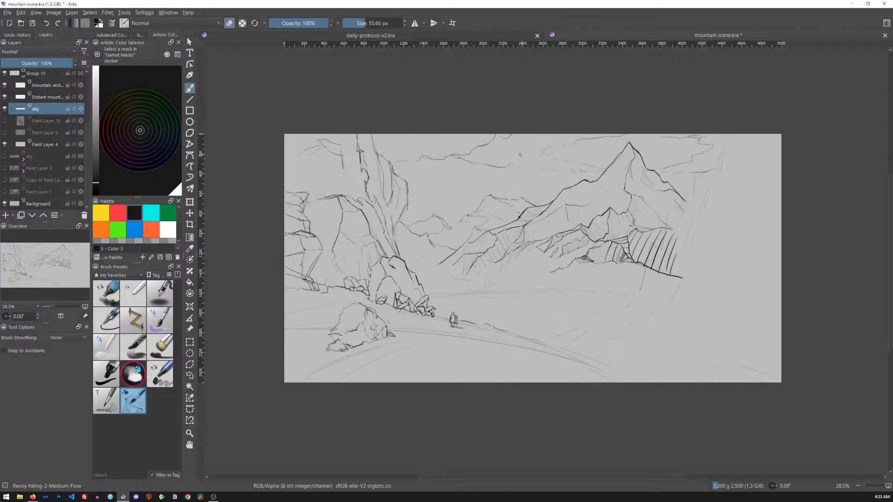
key("e")
- Try drawing a long line along the valley's far edge below the mountains in canvas-only view, and undo it
key("Tab")
left_click_drag(466, 247, 631, 232)
left_click_drag(530, 296, 542, 291)
left_click_drag(579, 255, 545, 302)
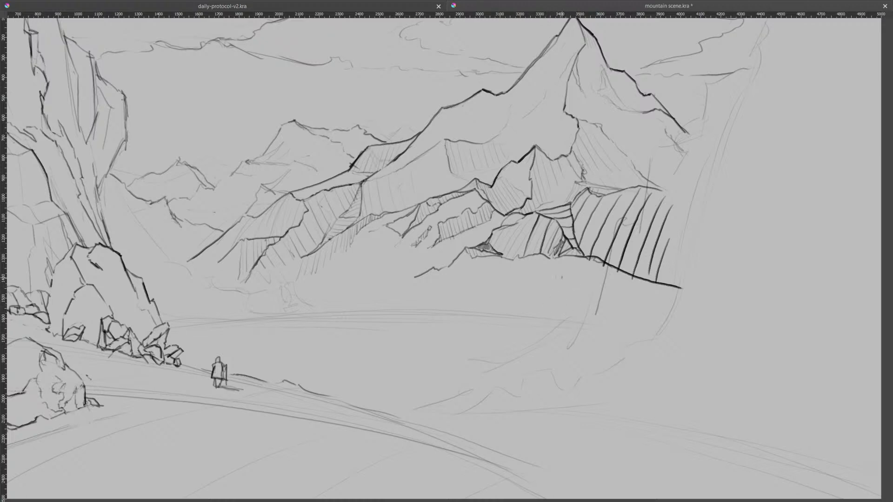
left_click_drag(641, 232, 751, 260)
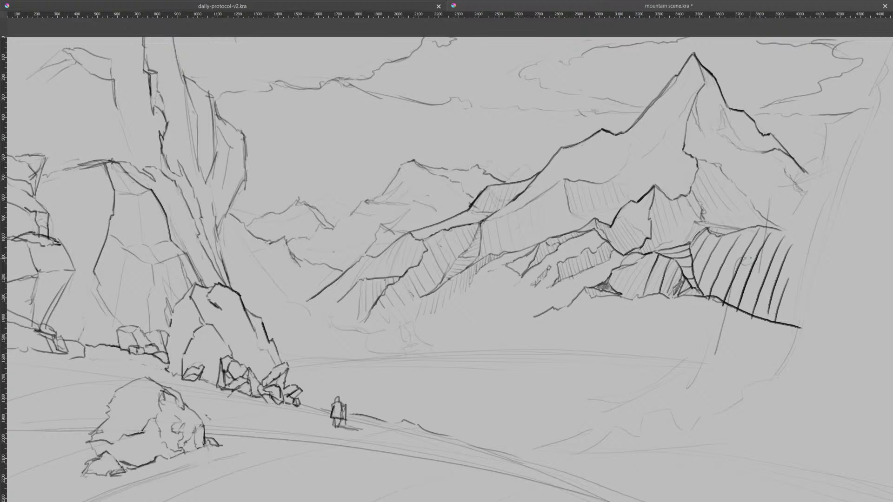
mouse_move(507, 351)
left_mouse_down()
mouse_move(565, 326)
mouse_move(607, 370)
left_mouse_up()
key("ctrl+z")
left_click_drag(574, 339, 558, 325)
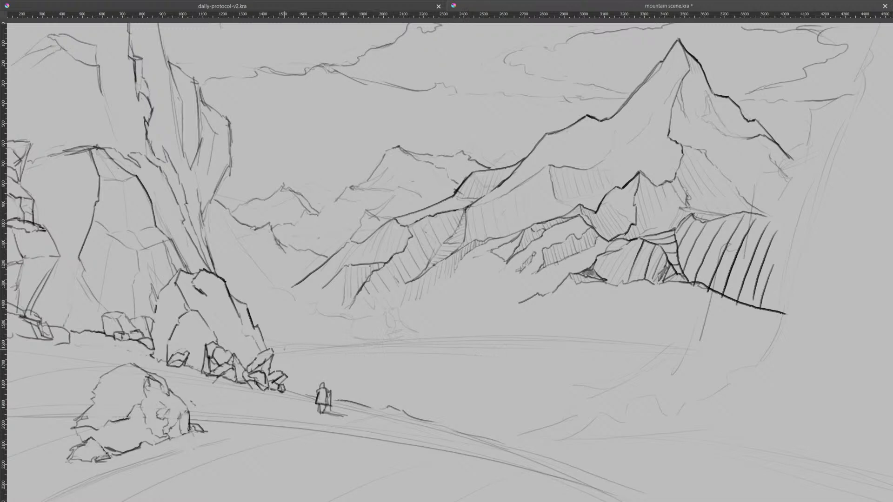
mouse_move(291, 344)
left_mouse_down()
mouse_move(553, 338)
mouse_move(772, 351)
left_mouse_up()
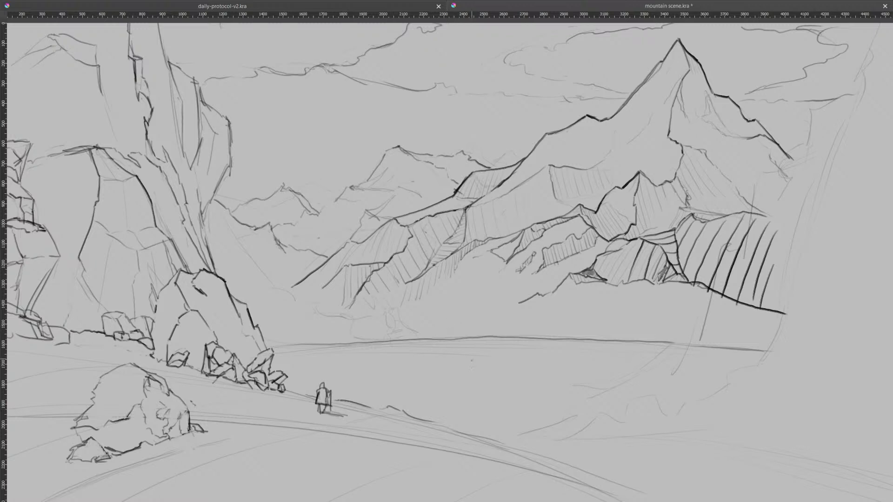
key("ctrl+z")
key("ctrl+z")
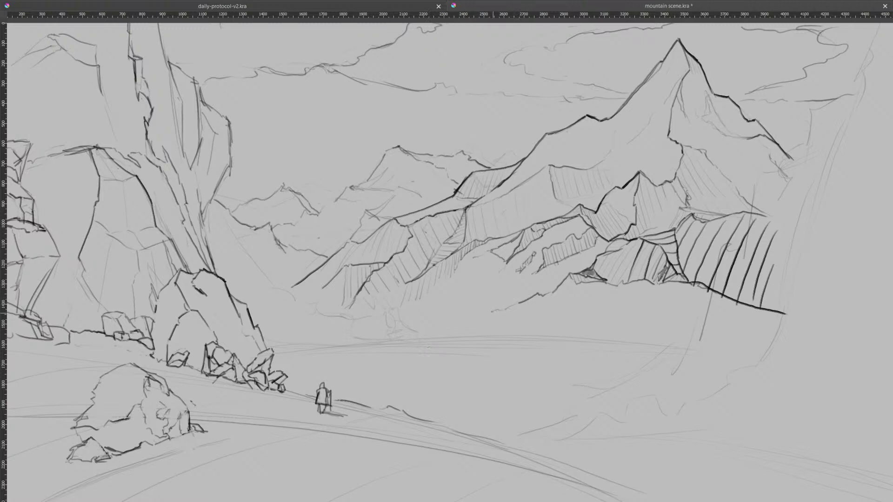
- Extend the big mountain's lower foothill line leftward and outline a small rocky ledge at its end in the valley
left_click_drag(484, 312, 458, 315)
left_click_drag(435, 313, 446, 316)
mouse_move(386, 308)
left_mouse_down()
mouse_move(402, 305)
mouse_move(397, 317)
mouse_move(385, 316)
mouse_move(412, 320)
left_mouse_up()
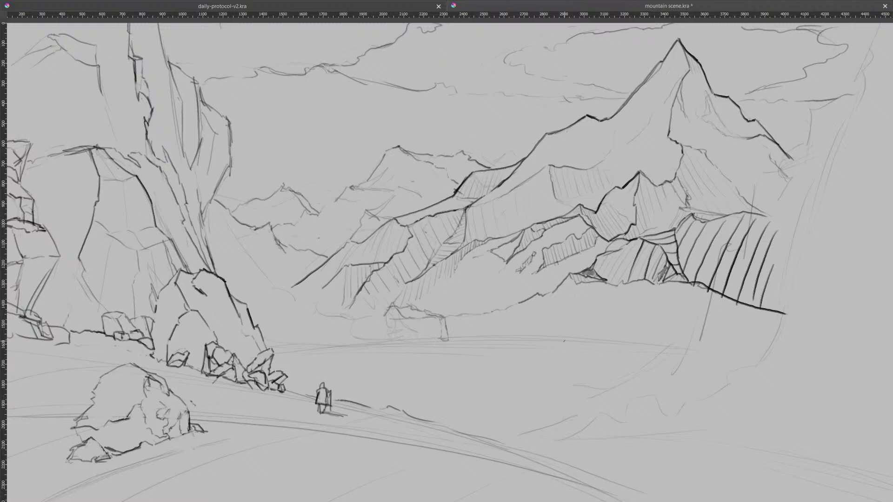
- Leave the canvas-only view, expand the ref layer group and show its reference images
key("Tab")
scroll(86, 120, "up", 2)
left_click(24, 126)
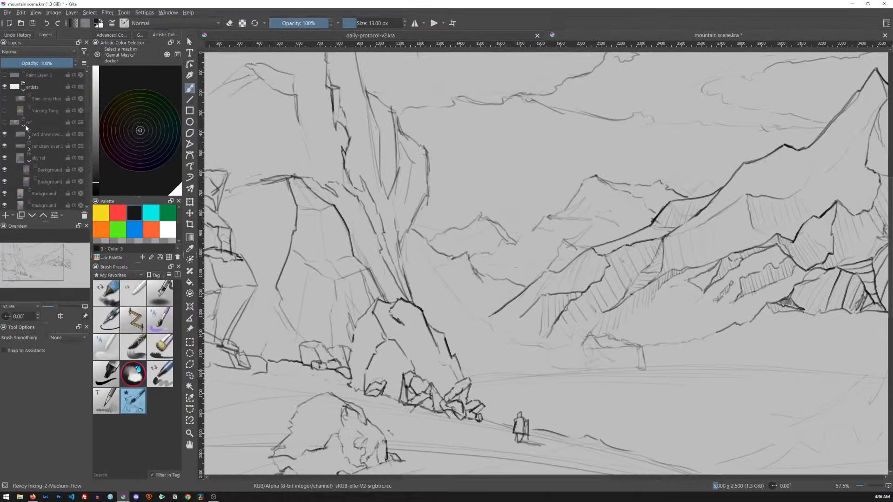
left_click(4, 122)
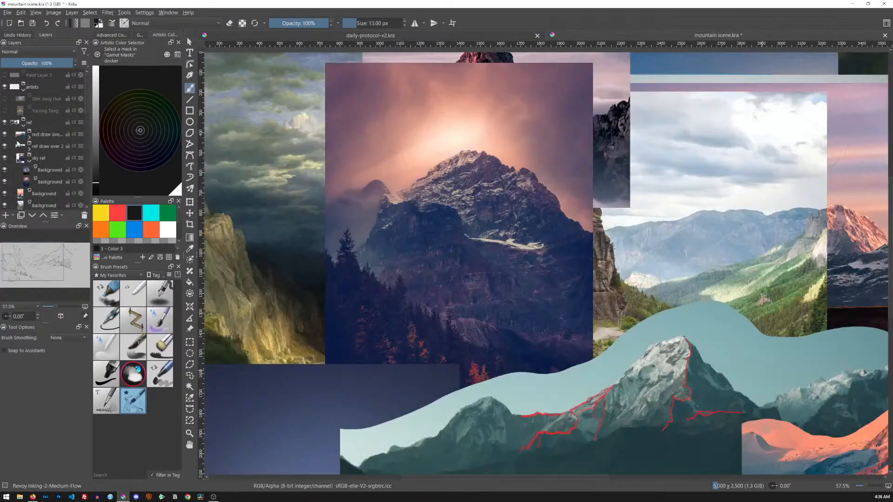
- Move the red draw over group with the orange-lit snowy mountain to the middle of the canvas and delete it
left_click(44, 137)
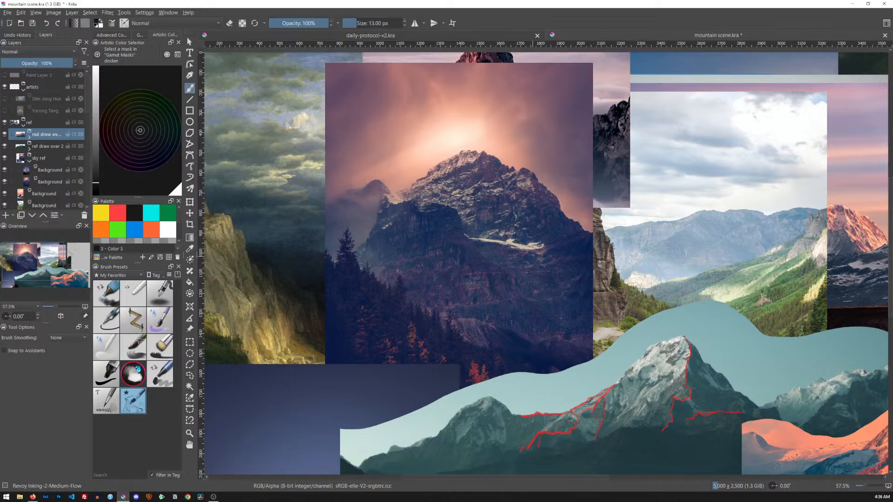
key("t")
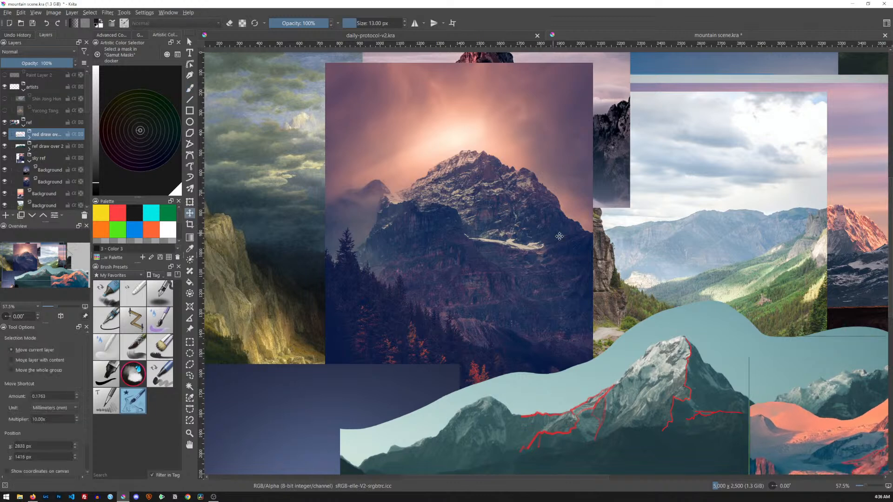
left_click_drag(775, 410, 400, 247)
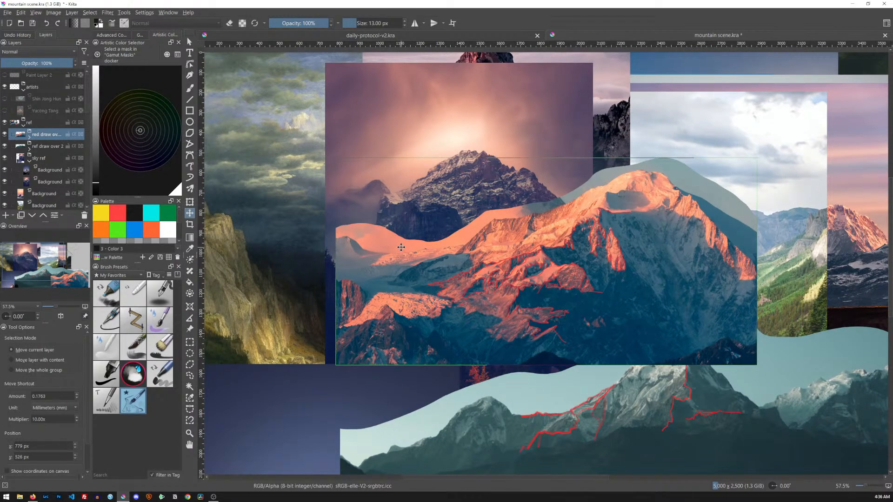
key("shift+Delete")
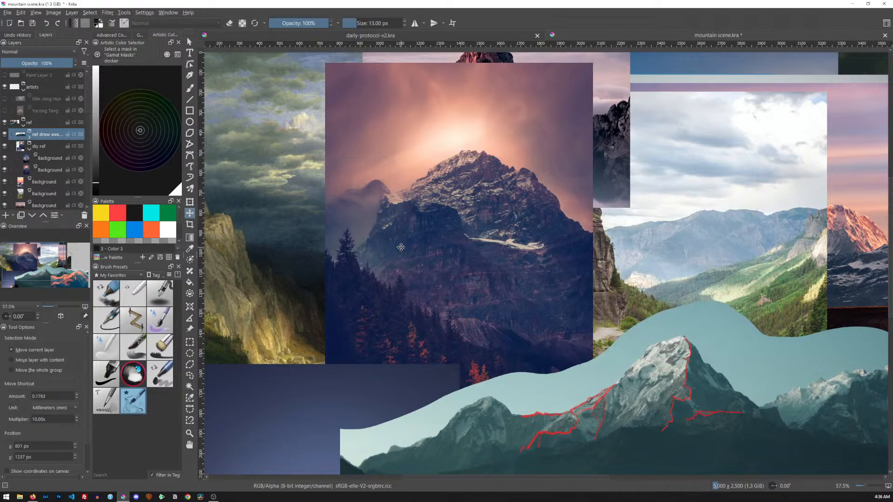
- Move the teal mountain group ref draw over 2 across the canvas, and delete it along with the sky ref group
left_click(30, 150)
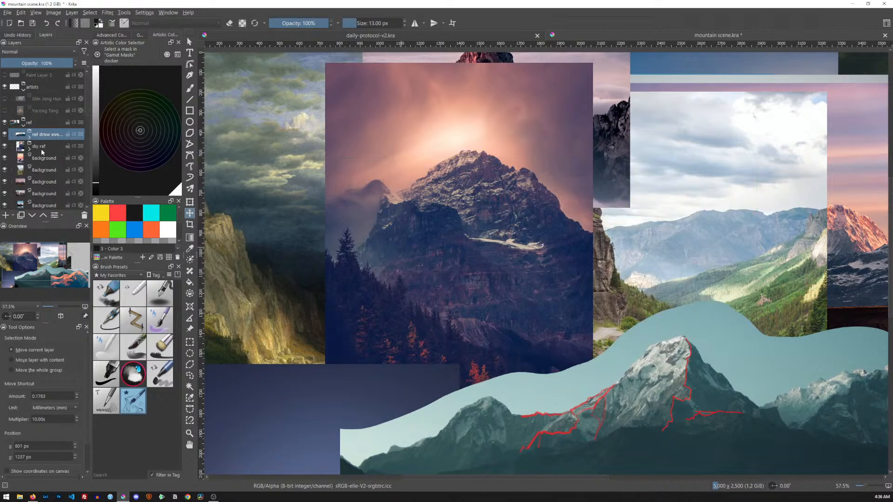
left_click(32, 150)
left_click(41, 147)
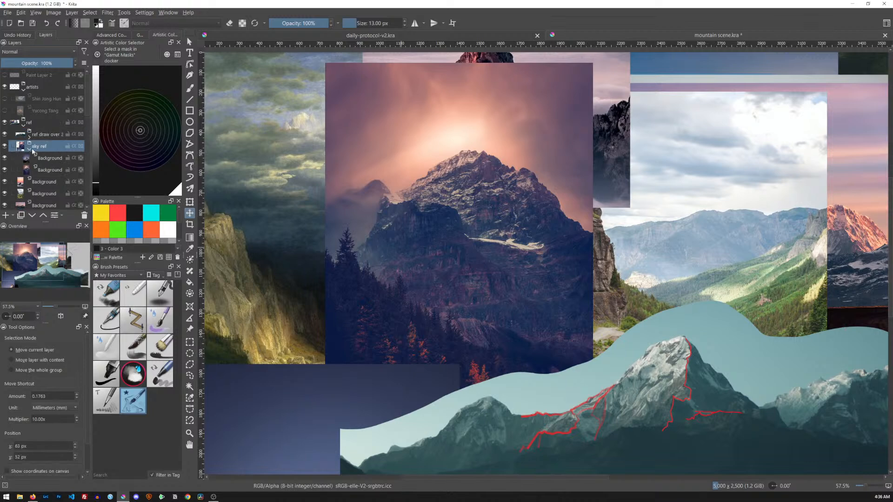
left_click(43, 138)
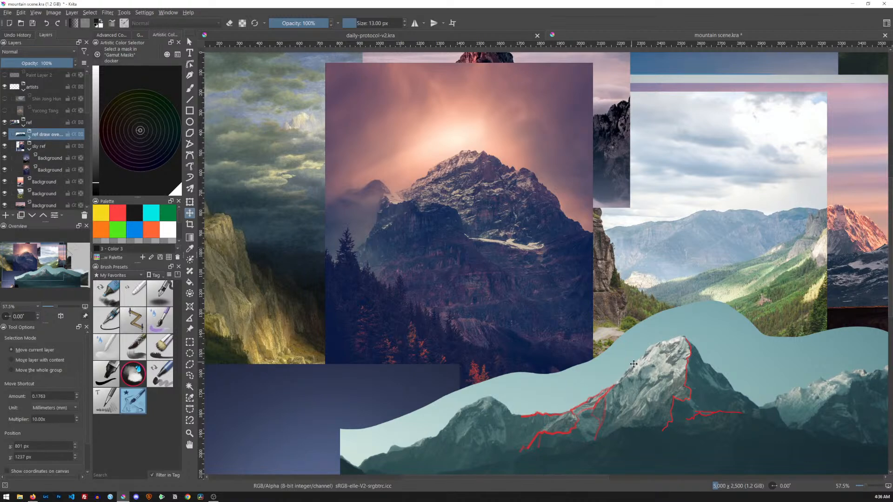
mouse_move(631, 362)
left_mouse_down()
mouse_move(488, 265)
mouse_move(469, 219)
left_mouse_up()
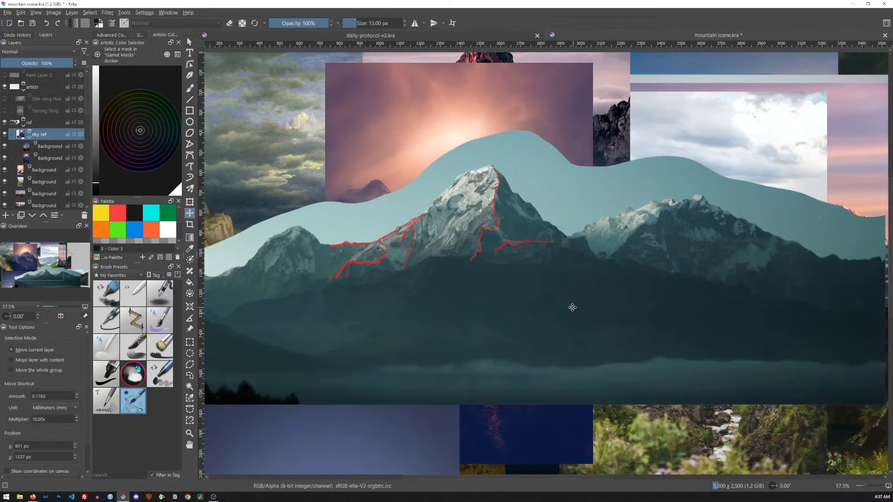
key("shift+Delete")
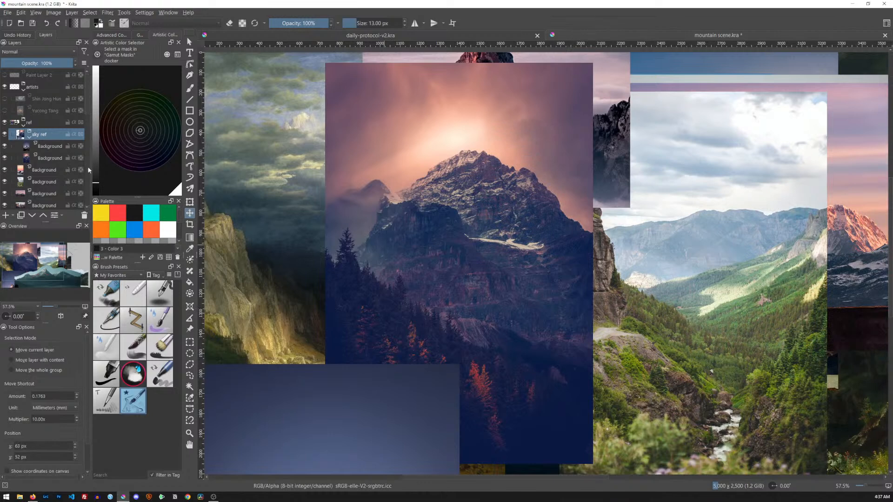
key("shift+Delete")
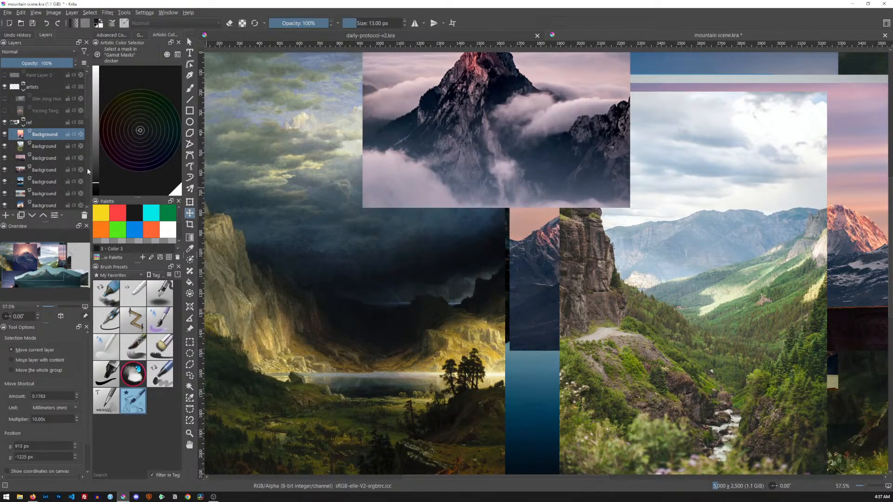
- Bring the pink-sky peak photo and the green river valley photo to mid-canvas in turn, hiding each layer after viewing it
left_click_drag(557, 120, 530, 371)
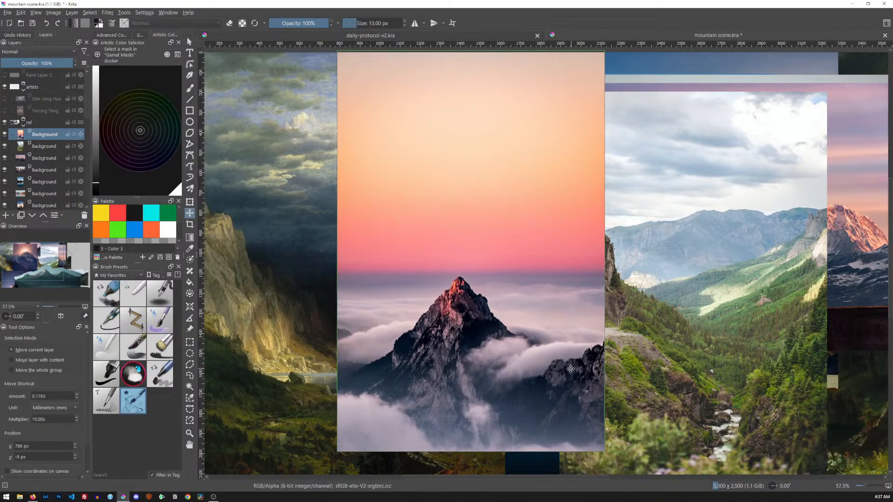
left_click(5, 135)
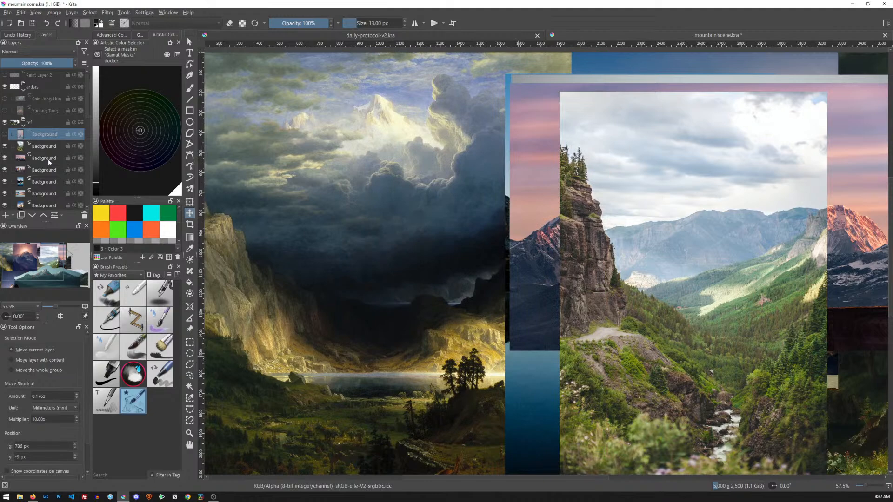
left_click(46, 146)
left_click_drag(707, 356, 407, 287)
left_click(5, 146)
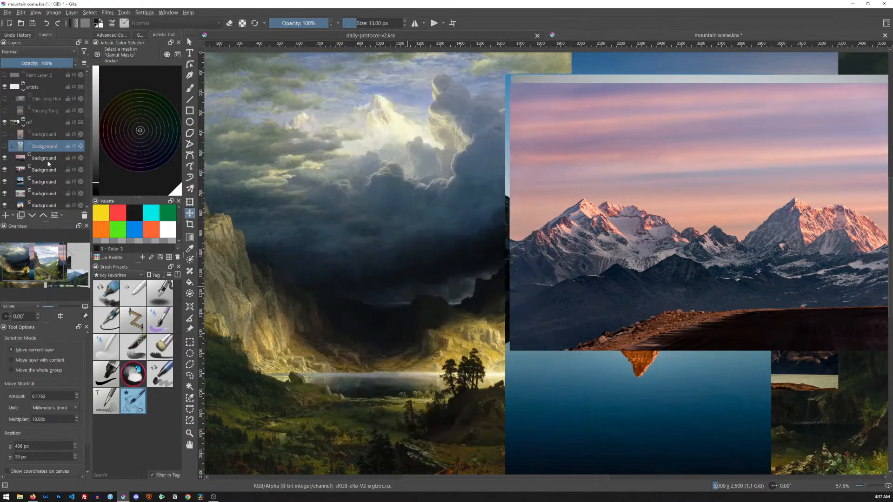
- Move the purple-sky mountain range photo and the sunlit rock towers photo across the canvas, deleting each one
left_click(44, 159)
left_click_drag(645, 282, 384, 273)
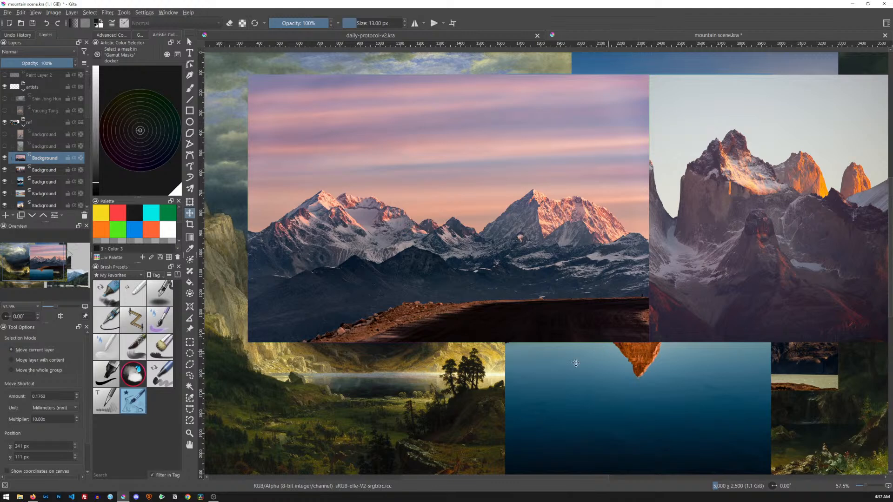
key("shift+Delete")
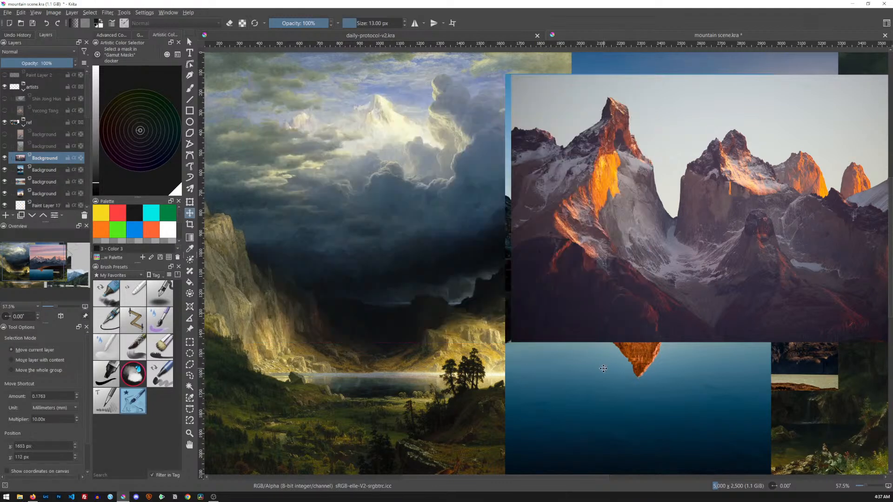
left_click_drag(646, 214, 428, 231)
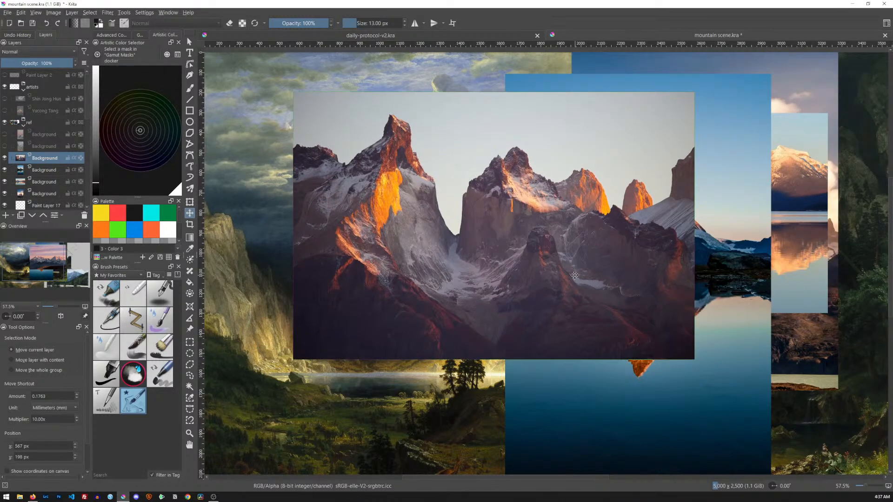
key("shift+Delete")
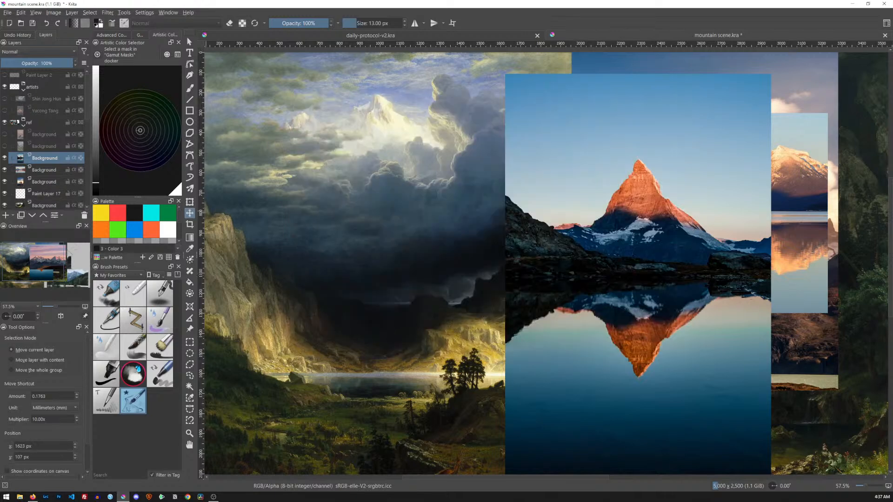
- Move the photo of the pointed peak mirrored in water and the lake reflection photo leftward, deleting each one
left_click_drag(677, 300, 560, 319)
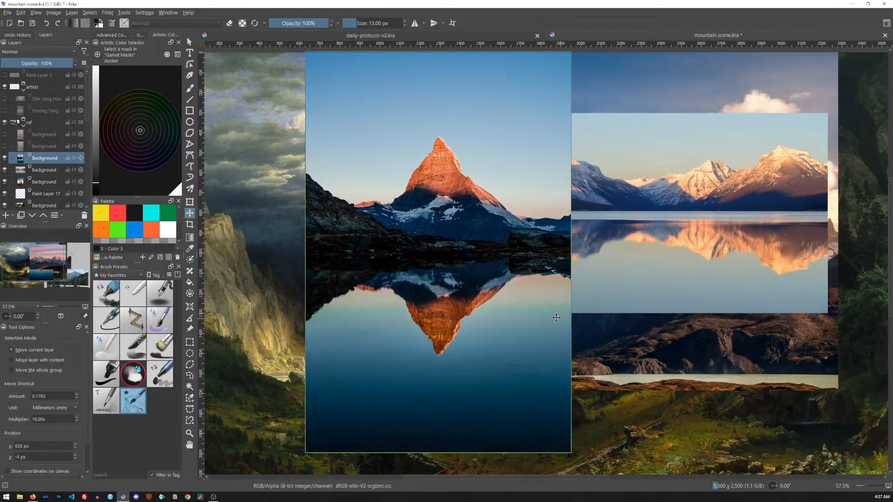
key("shift+Delete")
left_click_drag(713, 241, 515, 252)
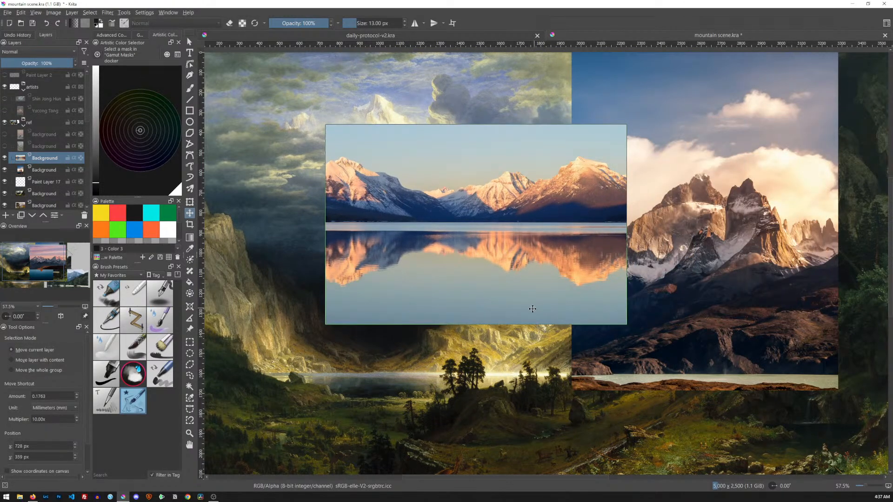
key("shift+Delete")
- Move the photo of rocky peaks in sunlit clouds leftward and delete it, along with Paint Layer 17
left_click_drag(398, 264, 348, 326)
mouse_move(723, 336)
left_mouse_down()
mouse_move(539, 294)
mouse_move(426, 305)
left_mouse_up()
key("shift+Delete")
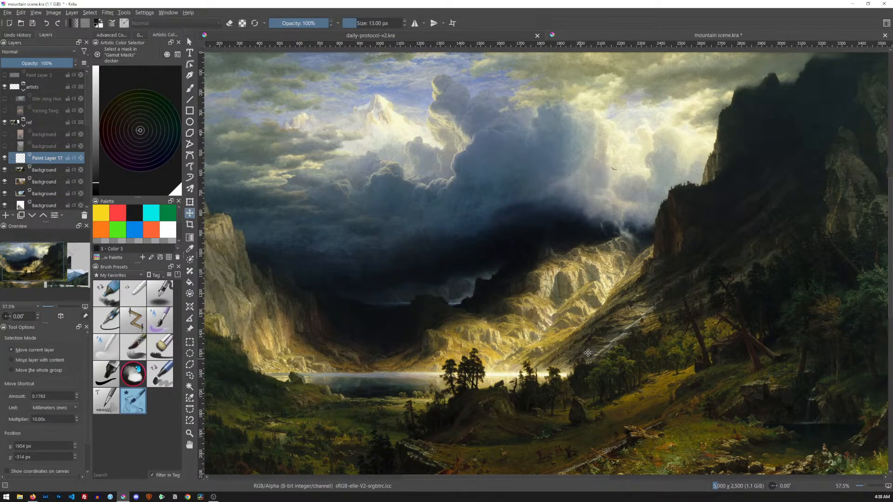
key("shift+Delete")
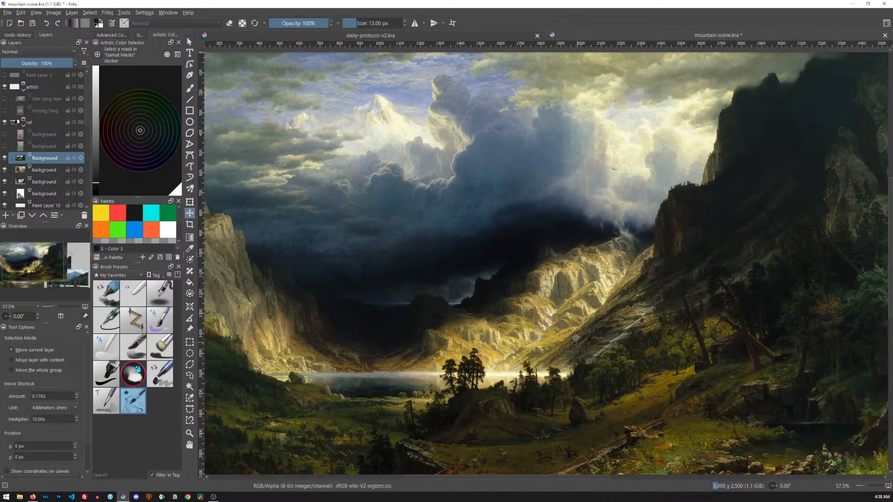
- Reposition the dark storm valley painting over the middle of the canvas and hide its layer
mouse_move(534, 266)
left_mouse_down()
mouse_move(528, 277)
mouse_move(554, 268)
mouse_move(577, 282)
mouse_move(583, 255)
mouse_move(552, 282)
left_mouse_up()
left_click_drag(709, 283, 619, 268)
left_click_drag(509, 258, 561, 275)
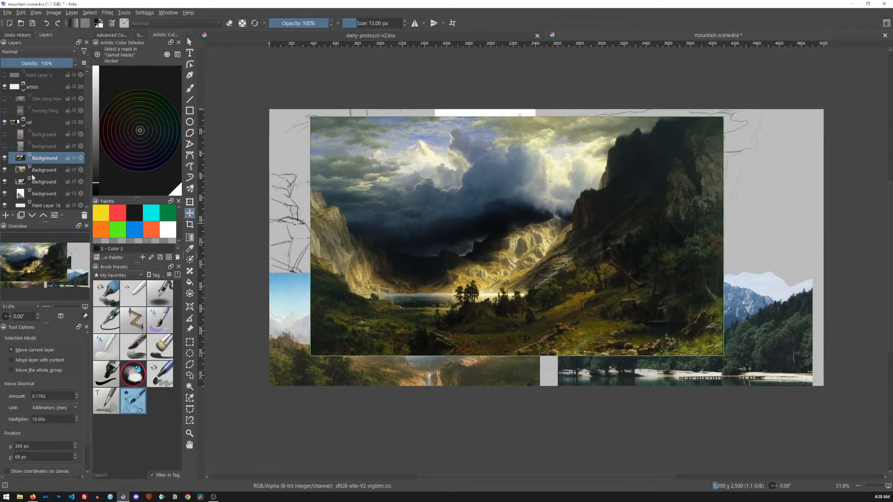
left_click(6, 157)
- Move the painting with the waterfall cliff and canoe to mid-canvas, examine it up close and hide its layer
left_click(37, 170)
left_click_drag(478, 184, 459, 218)
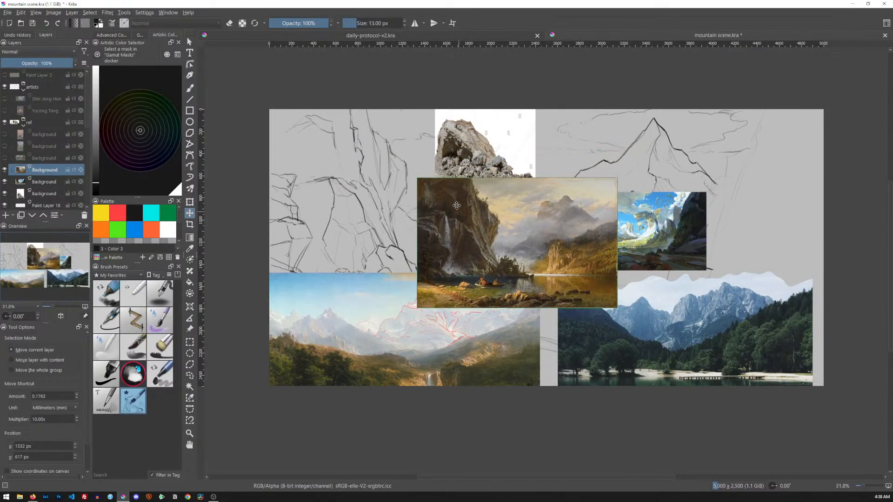
left_click_drag(530, 282, 612, 280)
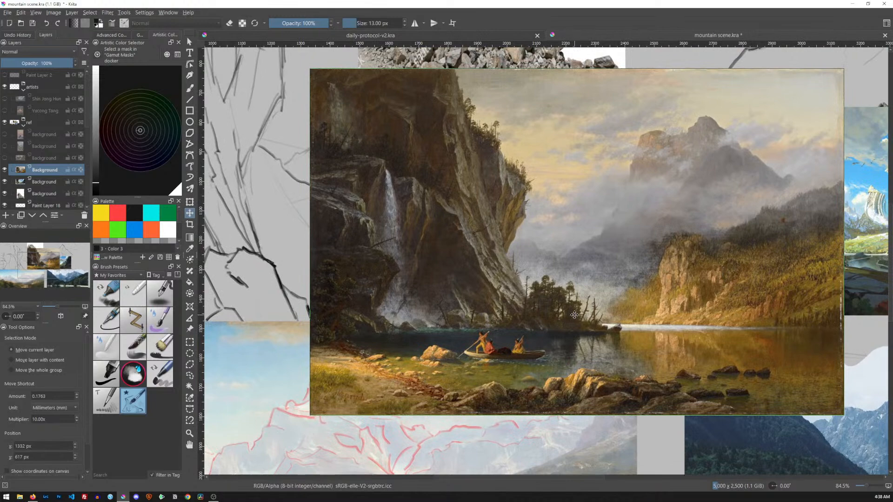
left_click(5, 170)
- Move the fantasy landscape painting with the bright blue sky toward the middle of the sketch and delete it
left_click(50, 185)
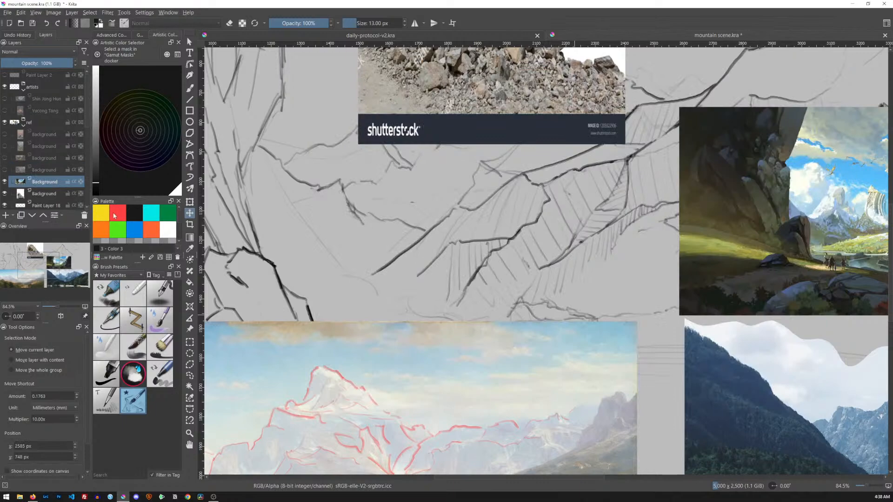
scroll(618, 279, "down", 5)
left_click_drag(613, 290, 464, 325)
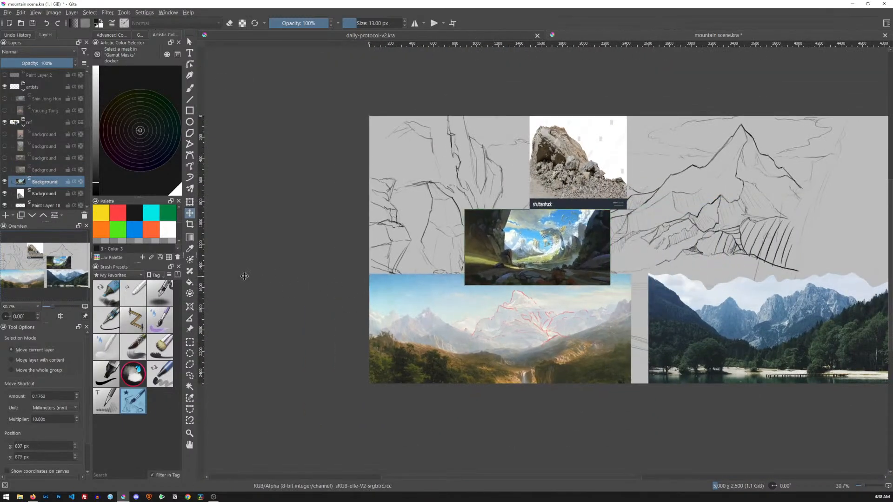
key("shift+Delete")
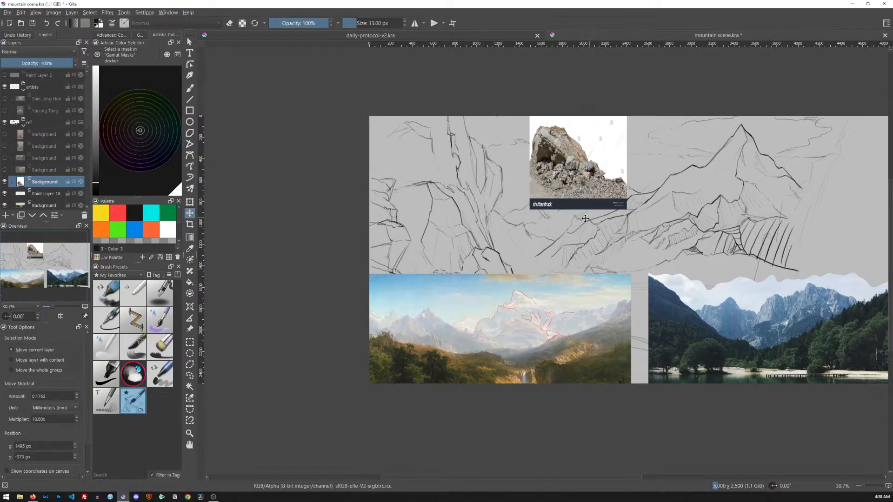
- Move the boulder and rubble stock photo down over the sketch and delete it together with Paint Layer 18
left_click_drag(588, 188, 515, 269)
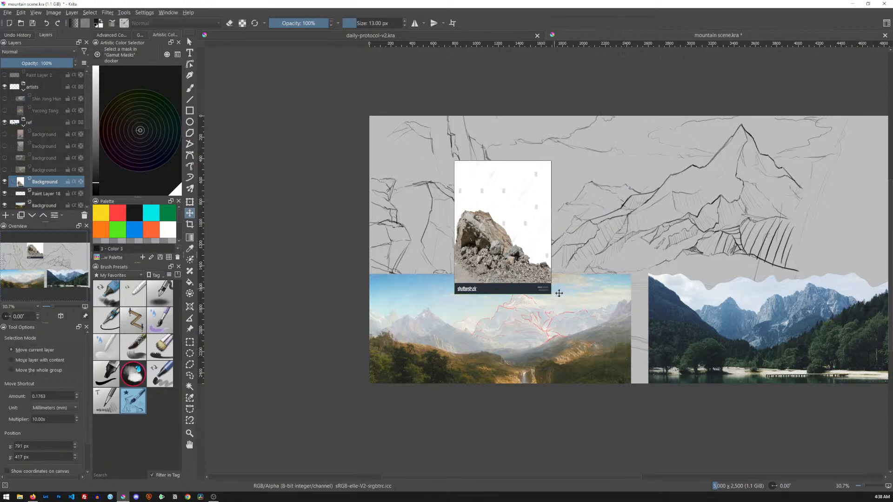
key("shift+Delete")
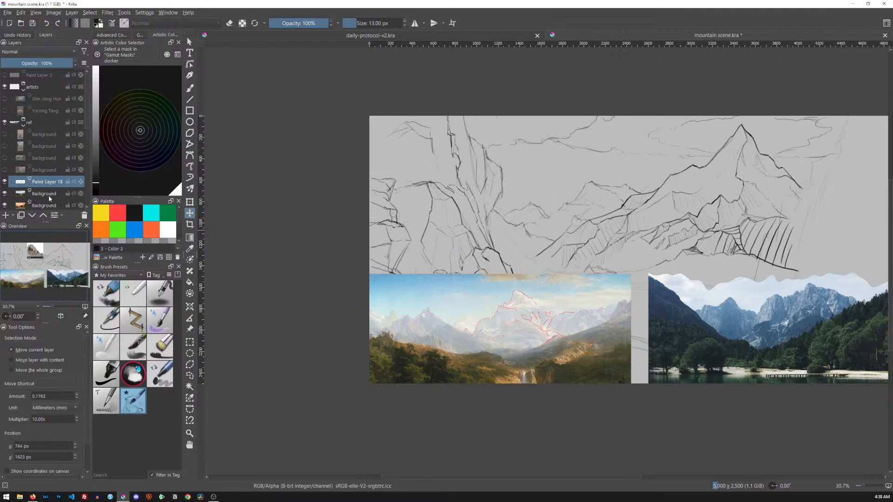
left_click(84, 215)
- Move the painting of the valley with the waterfall and snowy mountains upward along the canvas's left side
left_click_drag(510, 335, 539, 244)
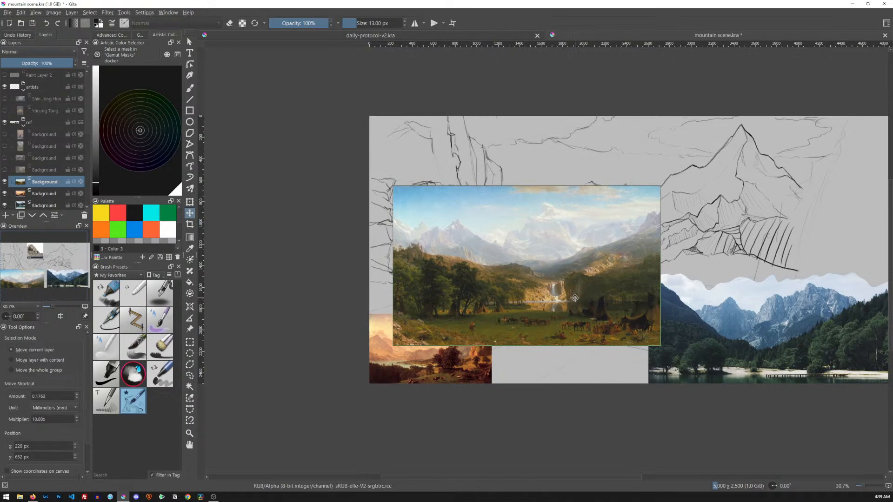
left_click_drag(541, 292, 511, 300)
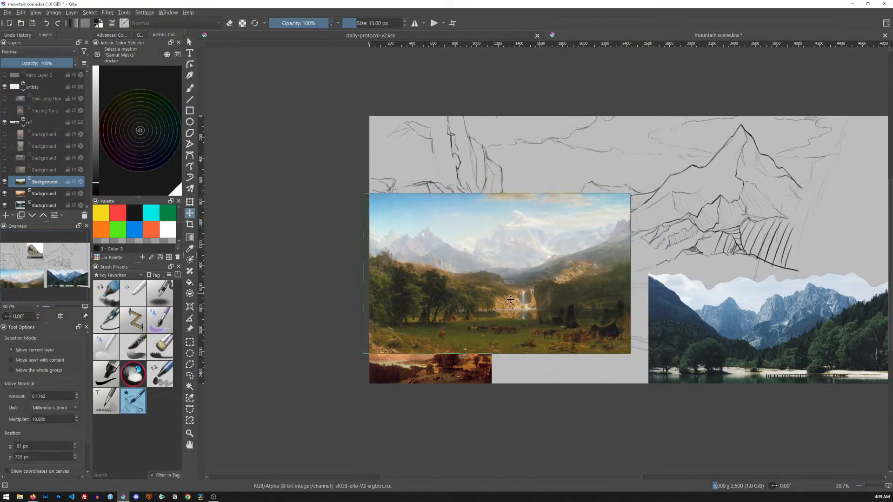
- Move the small golden sunset painting and the forested lake photo over the sketch, deleting each one
left_click(44, 193)
mouse_move(480, 358)
left_mouse_down()
mouse_move(628, 177)
mouse_move(756, 190)
left_mouse_up()
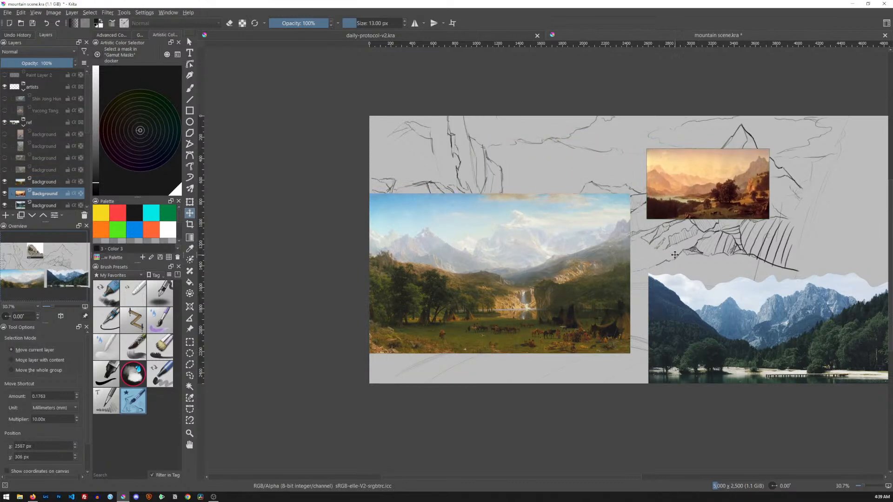
key("shift+Delete")
left_click_drag(754, 320, 598, 224)
key("shift+Delete")
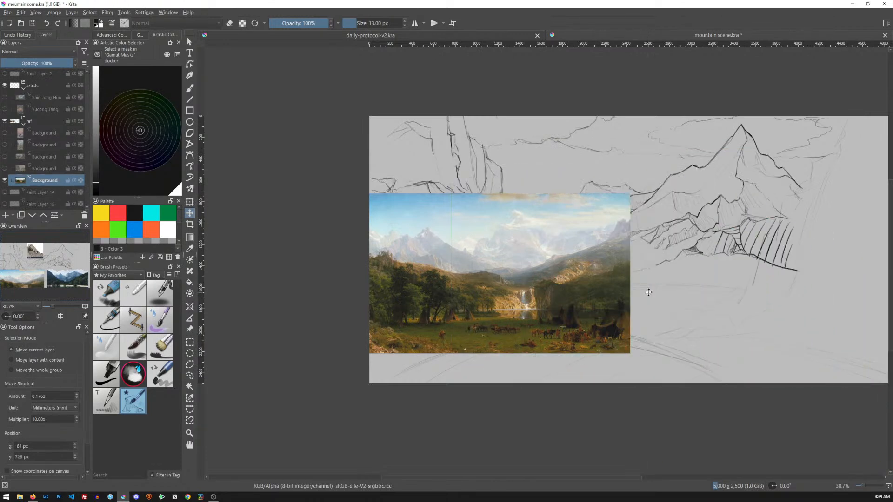
- Move the remaining valley painting to about x 529 px, y 652 px over the sketch and save the file
left_click_drag(87, 109, 85, 195)
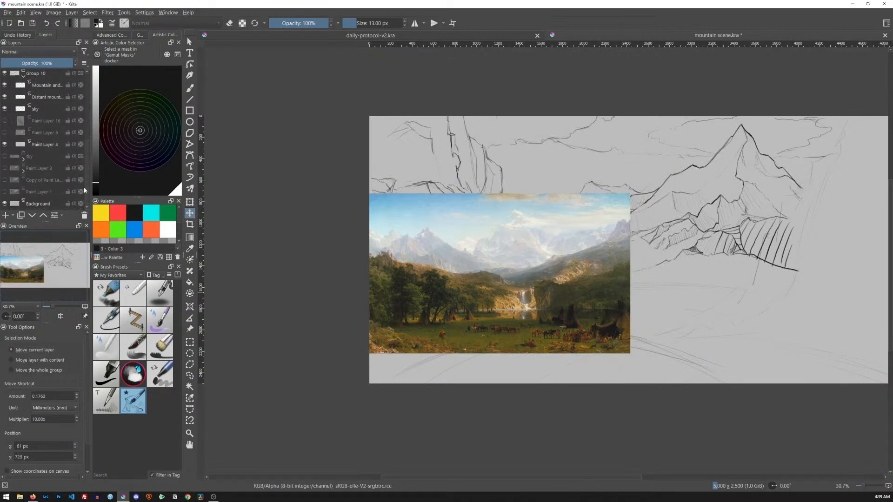
left_click_drag(535, 290, 612, 271)
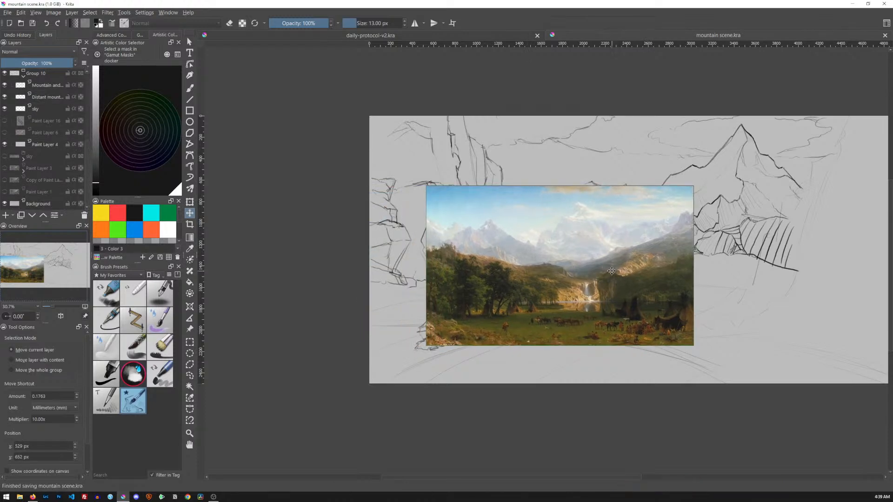
- Open the Google Drive folder 04 Archive > Art Screen Saver > Bierstadt in File Explorer and enlarge the window to show more paintings
key("super+e")
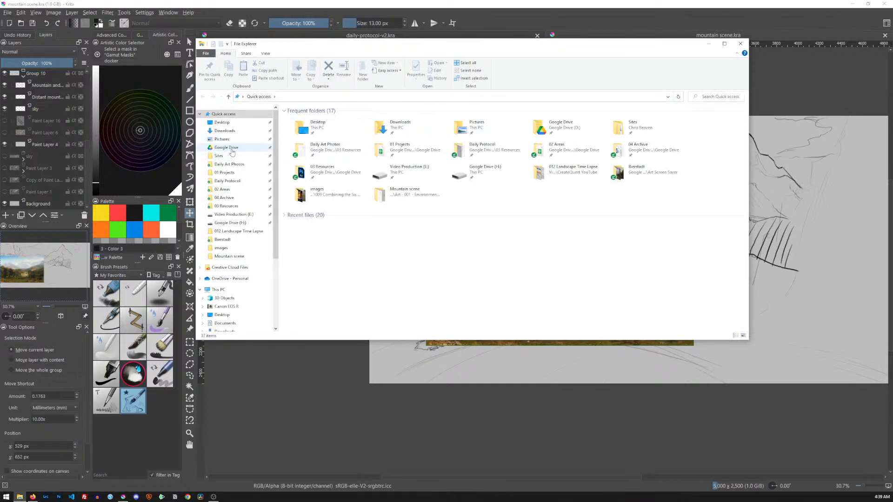
left_click(228, 149)
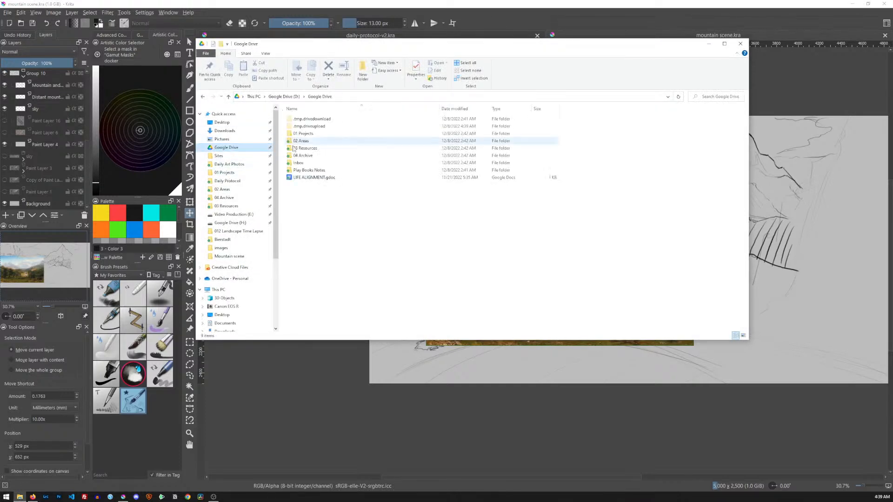
double_click(304, 157)
double_click(309, 134)
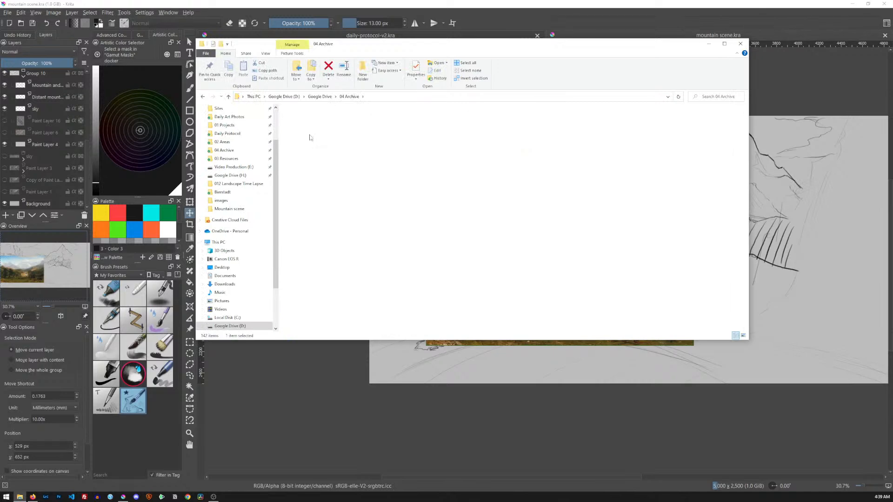
double_click(342, 130)
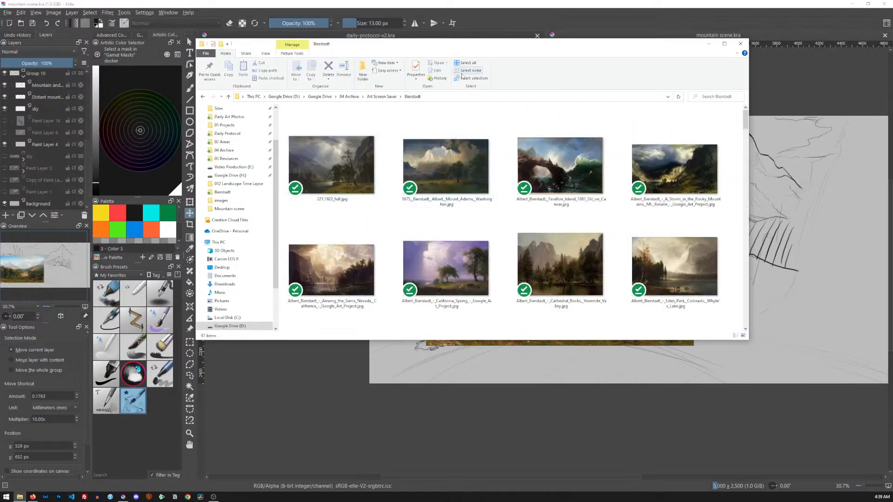
left_click_drag(557, 342, 551, 456)
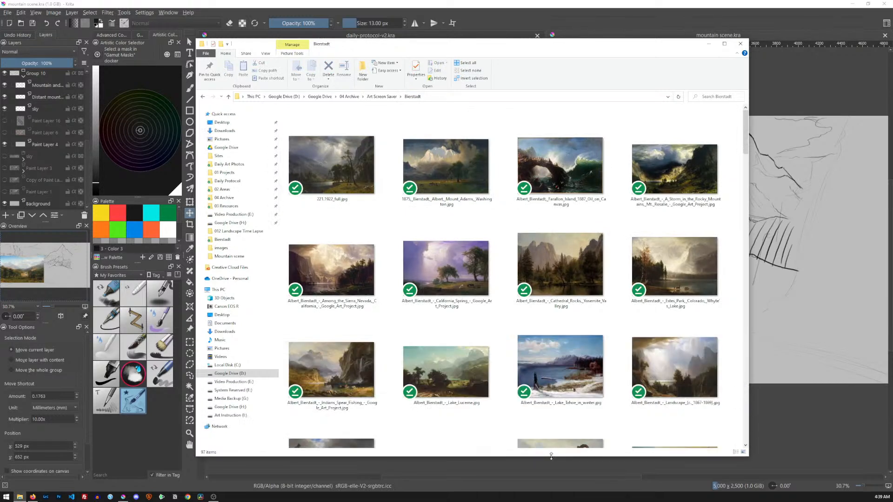
- Preview the painting Among the Sierra Nevada, California and open it in Krita, clearing away the viewer and File Explorer
left_click(339, 271)
double_click(338, 271)
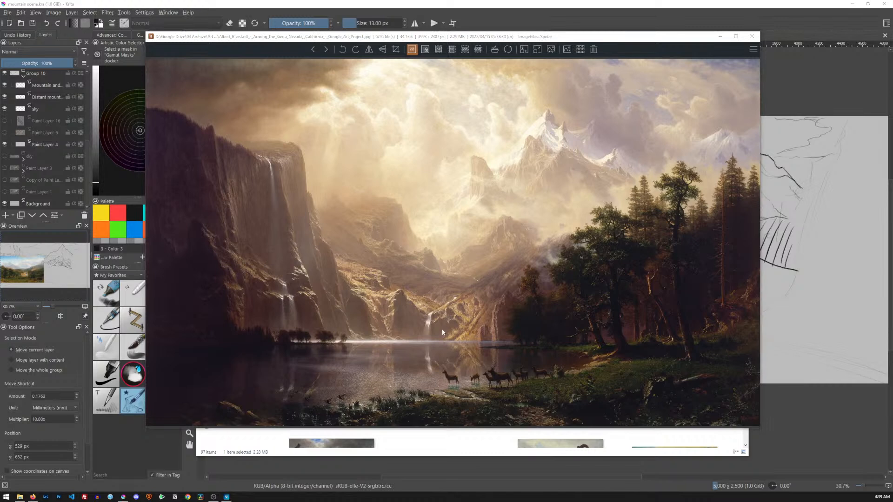
left_click(752, 36)
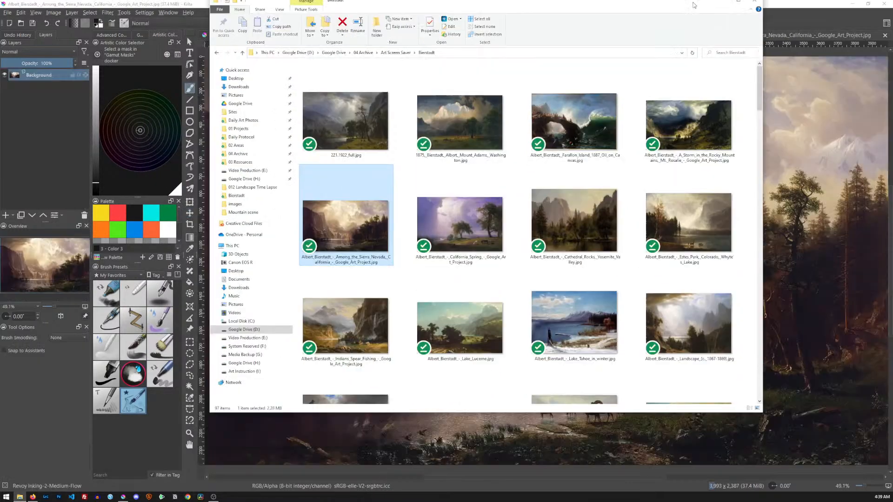
left_click(739, 44)
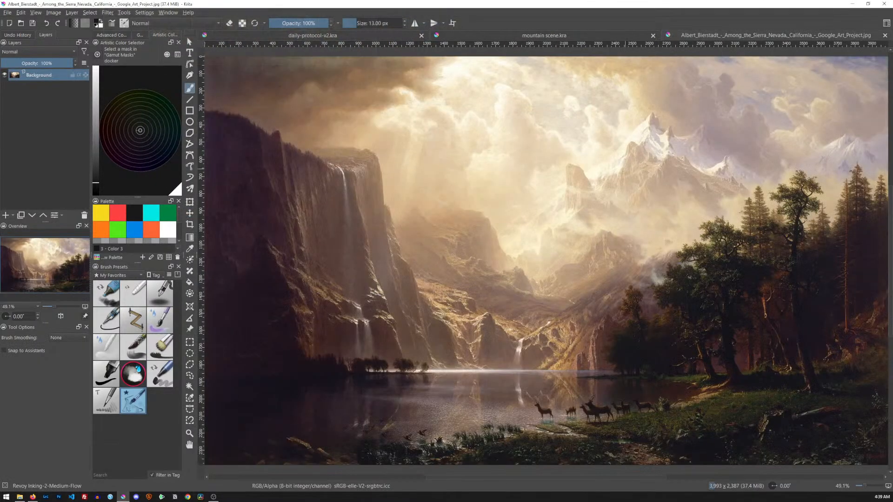
- Copy the entire Sierra Nevada painting into mountain scene.kra and close the source image without saving it
key("ctrl+a")
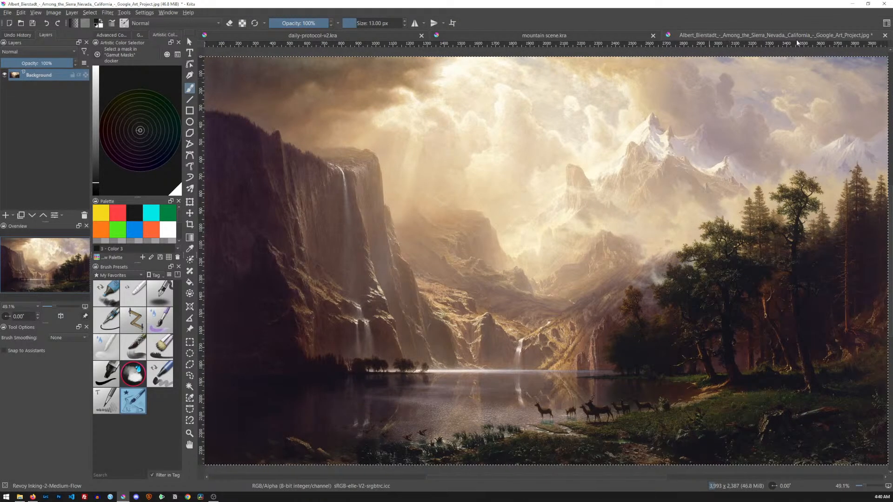
left_click(558, 33)
key("ctrl+v")
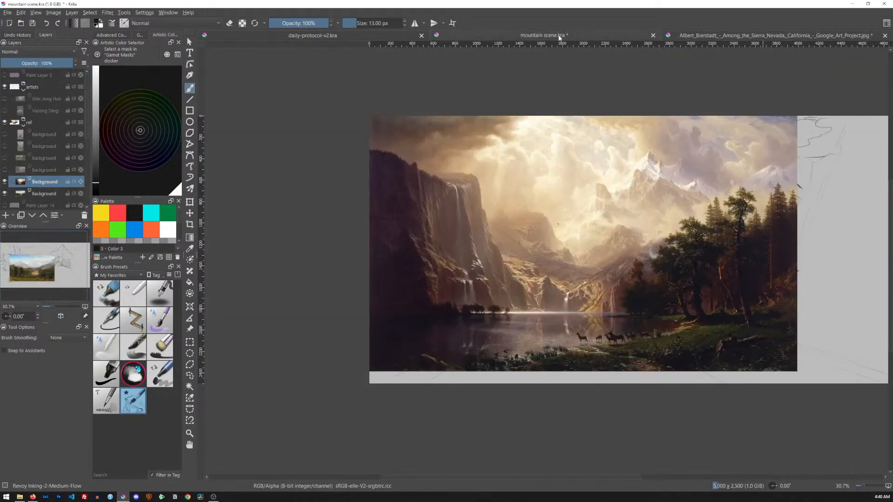
left_click(885, 36)
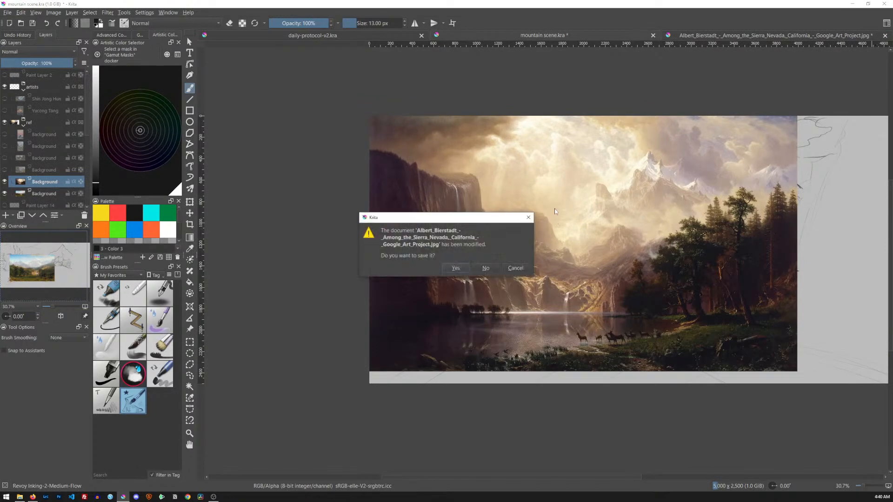
left_click(487, 269)
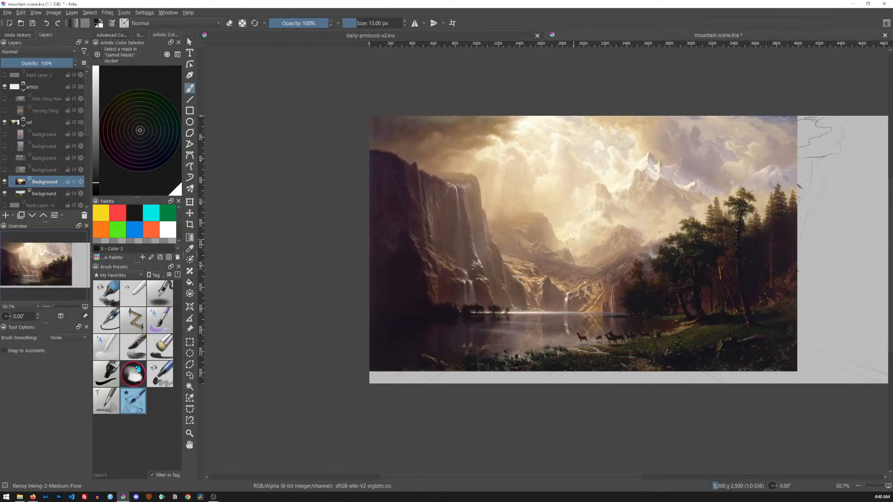
- Move the pasted Sierra Nevada painting to about x -300 px, y 433 px over the sketch
key("t")
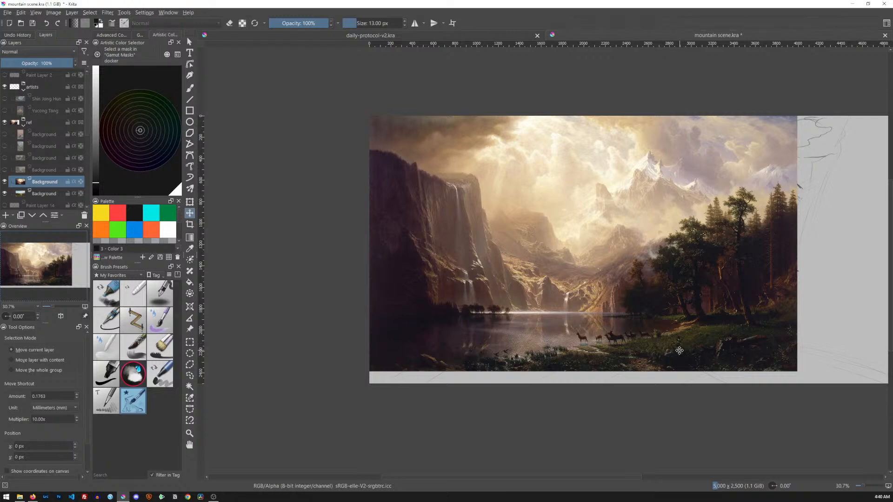
left_click_drag(711, 246, 677, 296)
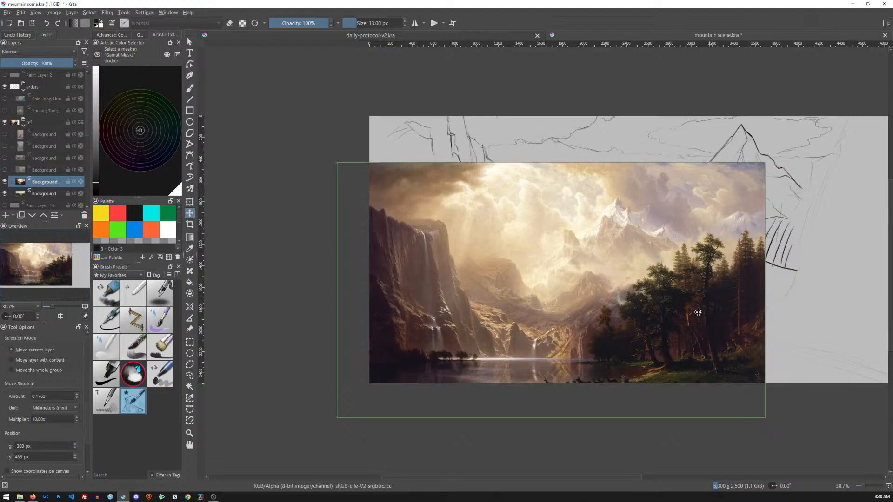
scroll(716, 293, "up", 3)
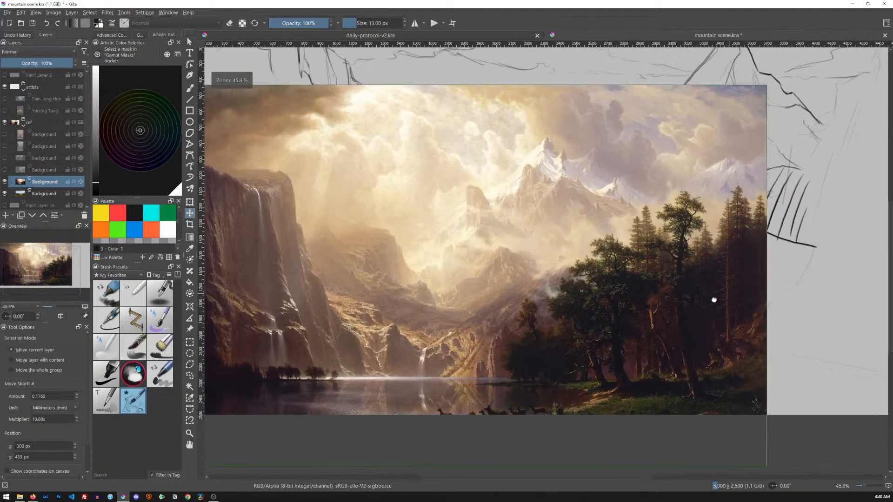
left_click_drag(714, 300, 709, 308)
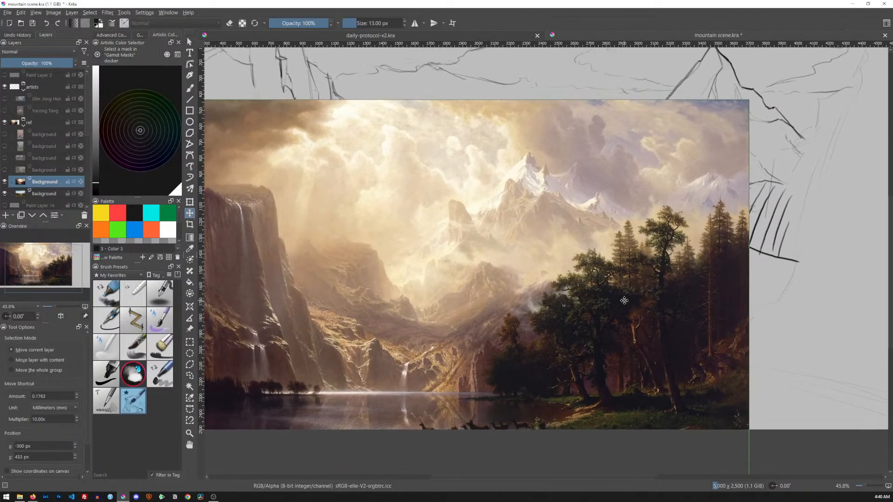
- Raise the green valley painting's layer above the Sierra Nevada painting and hide it
left_click(57, 195)
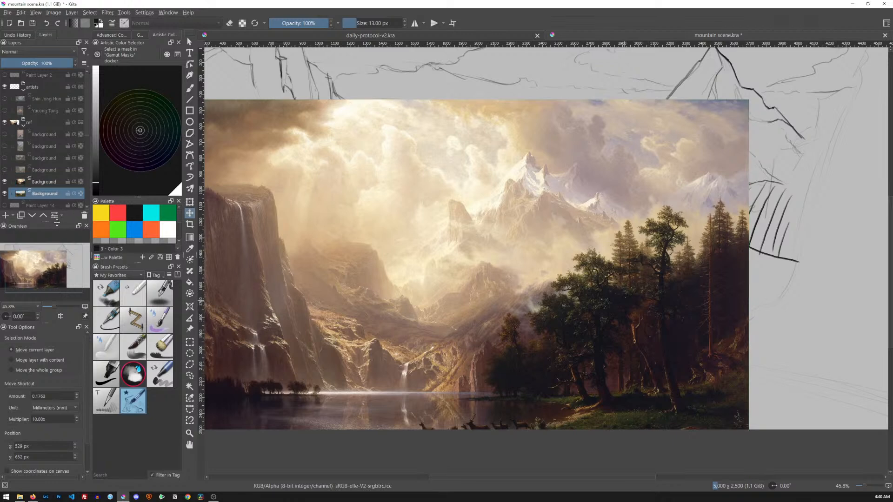
left_click(43, 215)
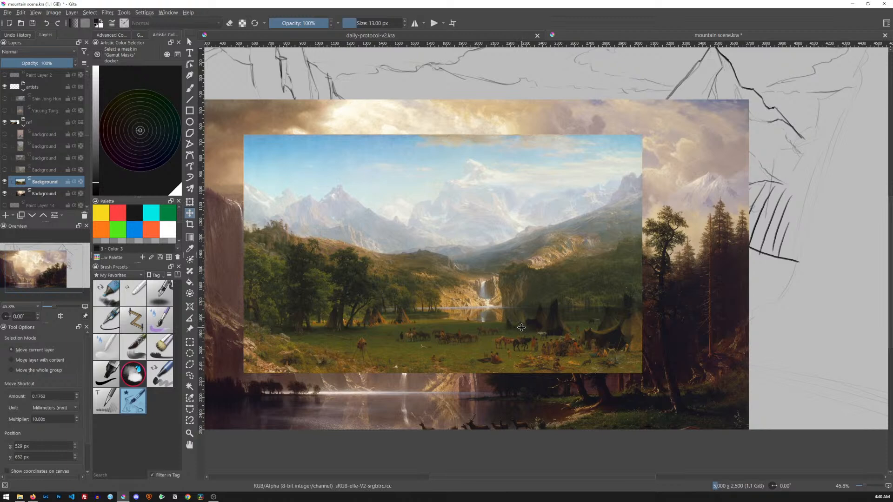
left_click(5, 182)
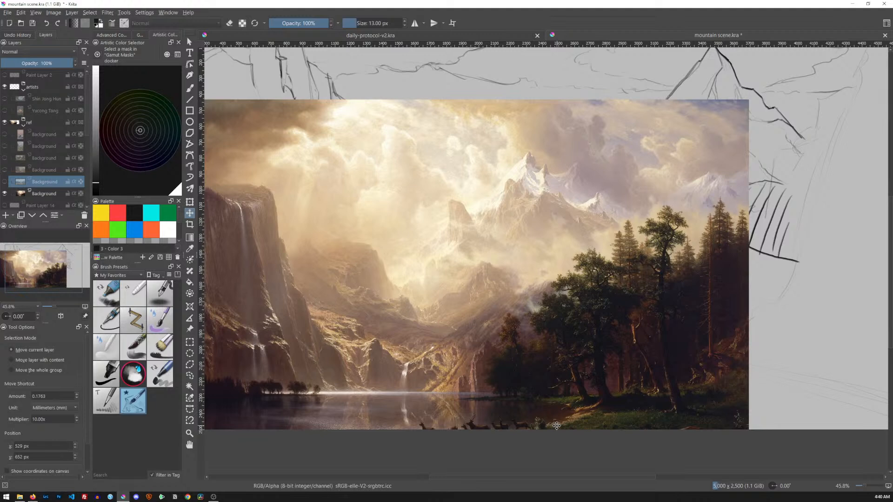
- Add a new paint layer above the references and set the Sierra Nevada painting's opacity to 80%
left_click_drag(86, 122, 87, 154)
key("Insert")
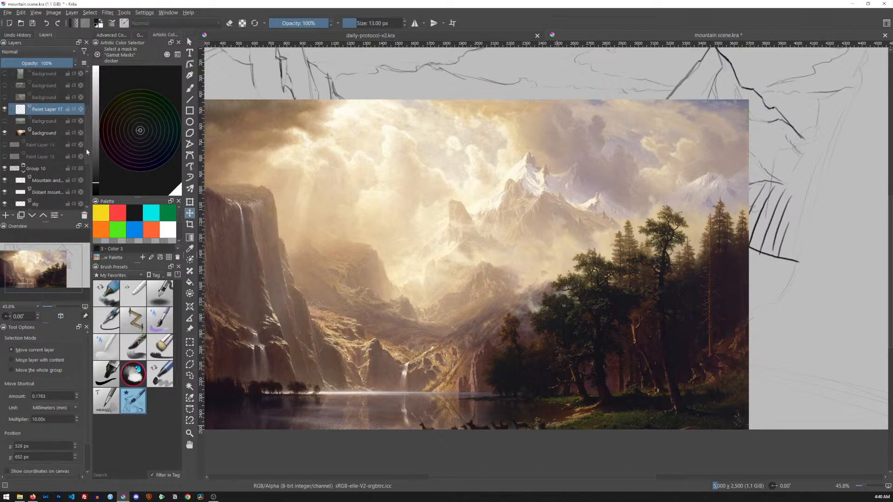
left_click(134, 213)
left_click(46, 134)
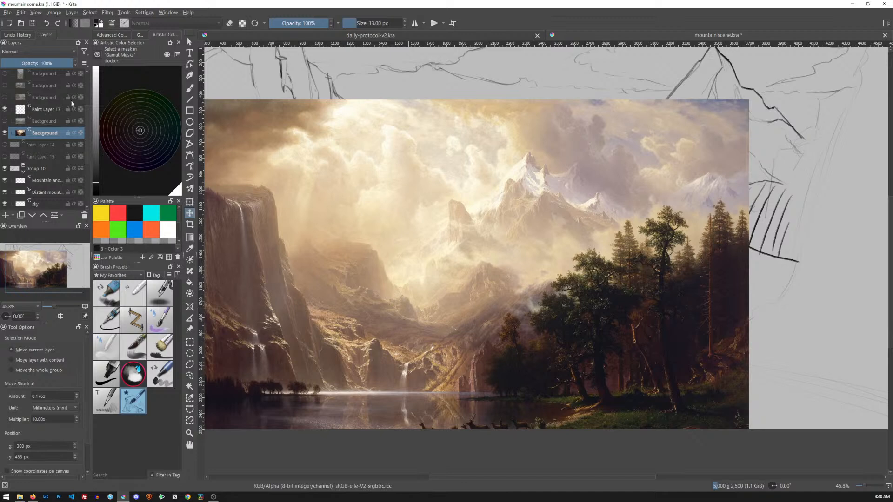
left_click_drag(70, 62, 40, 63)
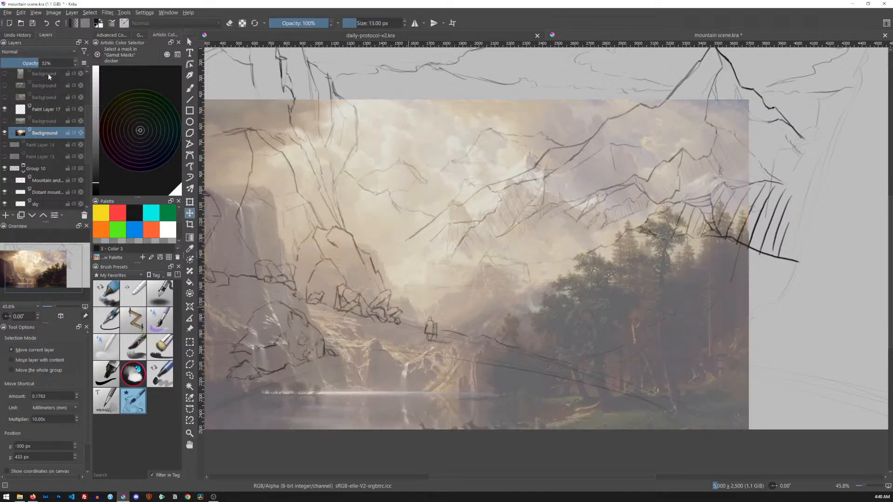
left_click(60, 63)
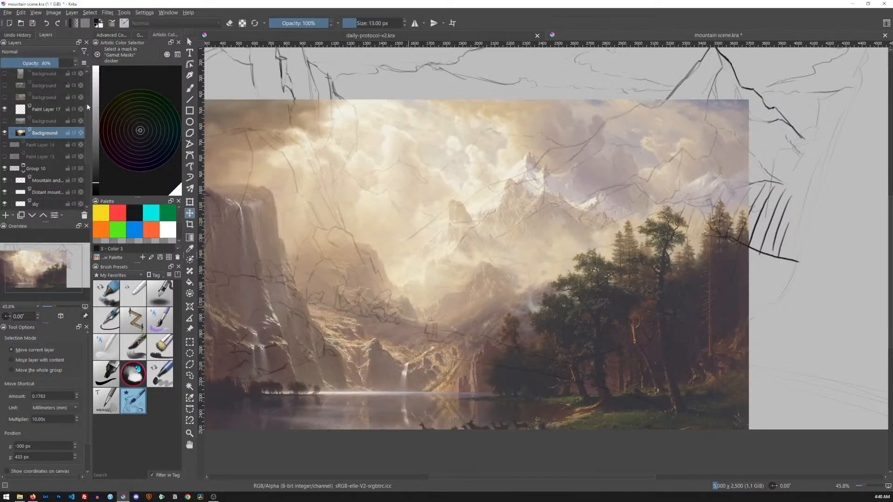
- Trace the small central waterfall's edges and the straight lake shoreline beneath it on Paint Layer 17
left_click(46, 109)
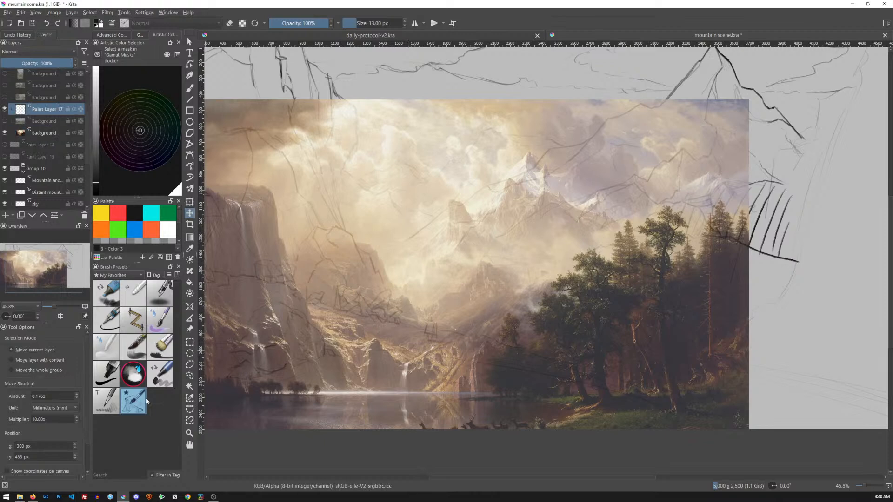
key("b")
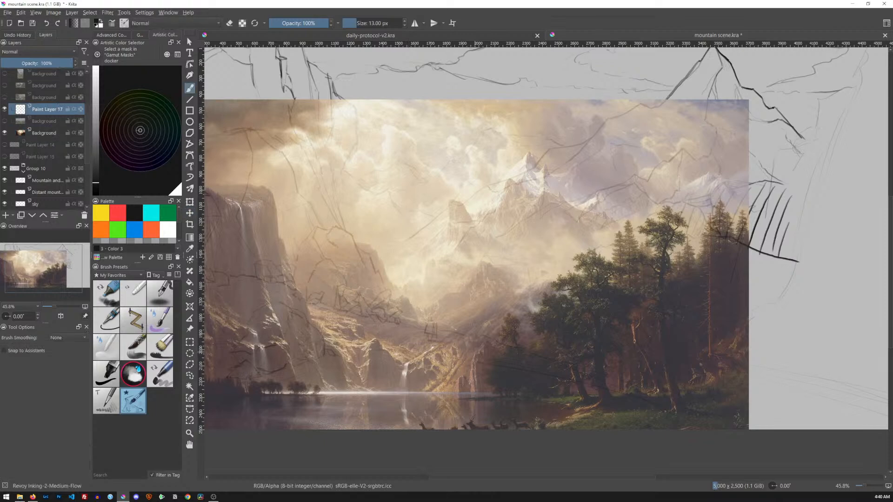
mouse_move(409, 368)
left_mouse_down()
mouse_move(576, 311)
mouse_move(572, 361)
left_mouse_up()
key("ctrl+z")
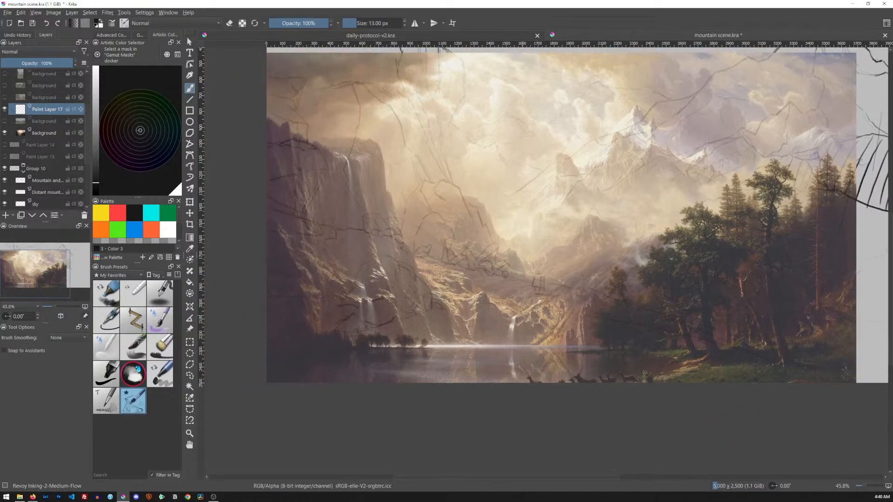
mouse_move(527, 344)
left_mouse_down()
mouse_move(539, 335)
mouse_move(528, 311)
left_mouse_up()
left_click_drag(515, 323, 512, 340)
key("v")
mouse_move(434, 345)
left_mouse_down()
mouse_move(578, 349)
mouse_move(600, 335)
left_mouse_up()
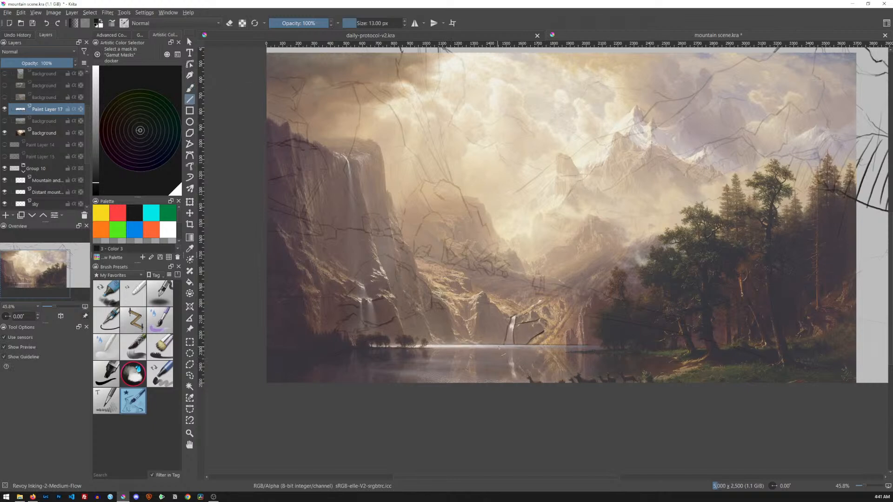
- Trace the rocks beside the waterfall, the sloping middle hill behind them and its neighbouring ridge with brush strokes
key("b")
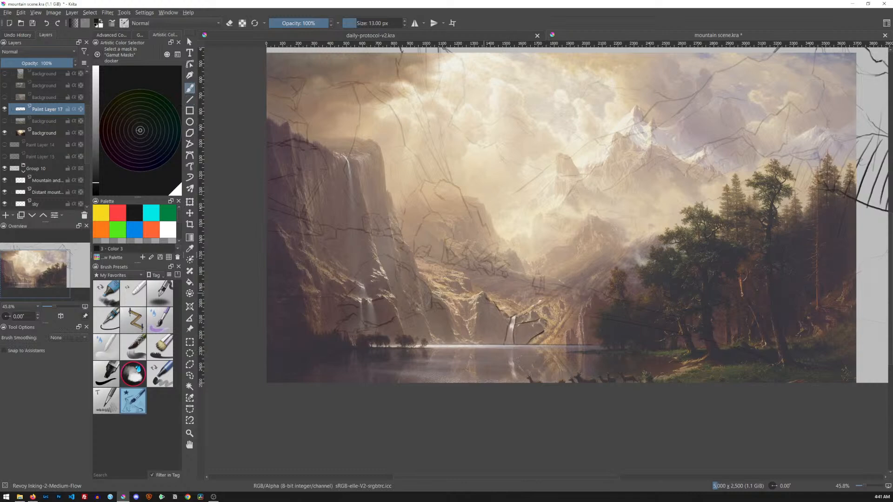
mouse_move(476, 299)
left_mouse_down()
mouse_move(474, 334)
mouse_move(476, 294)
left_mouse_up()
mouse_move(516, 313)
left_mouse_down()
mouse_move(596, 268)
mouse_move(545, 276)
mouse_move(549, 282)
mouse_move(492, 241)
left_mouse_up()
left_click_drag(444, 216, 466, 239)
left_click_drag(486, 211, 510, 250)
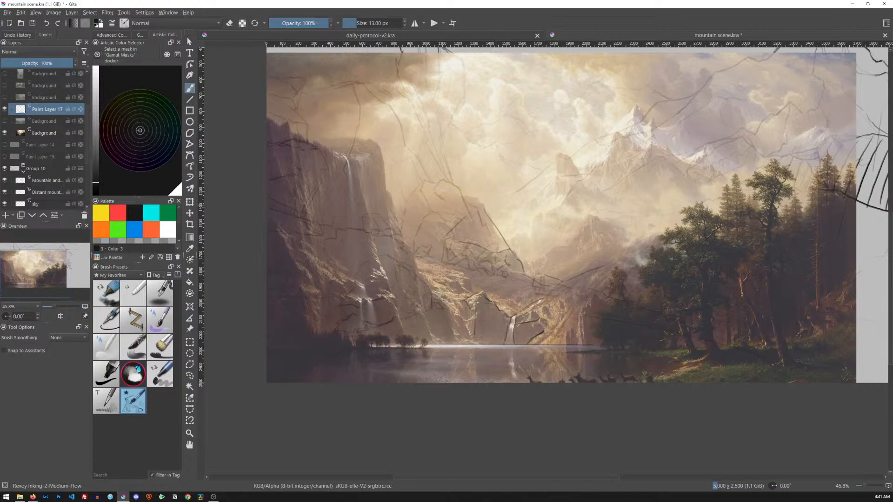
left_click_drag(428, 192, 480, 200)
mouse_move(533, 262)
left_mouse_down()
mouse_move(573, 240)
mouse_move(585, 219)
mouse_move(628, 228)
mouse_move(523, 273)
mouse_move(521, 304)
left_mouse_up()
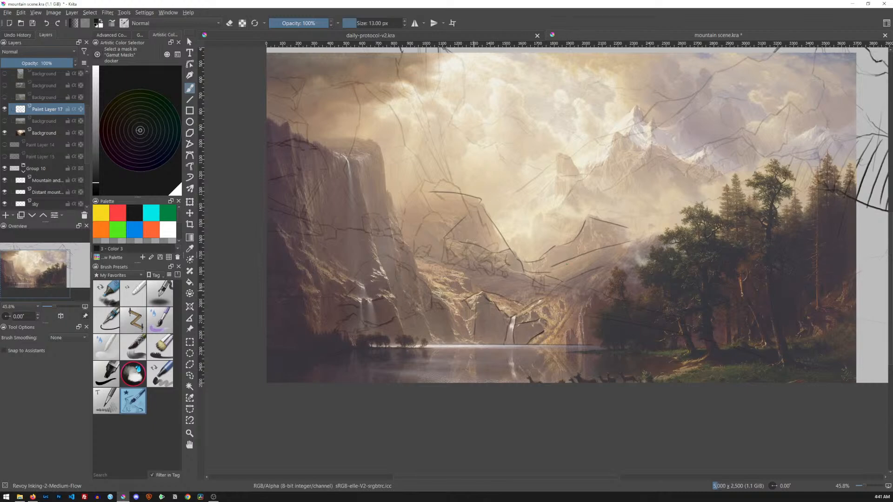
- Trace the cliff edge east of the small waterfall and extend the distant ridge line toward the trees
left_click_drag(466, 266, 438, 275)
left_click_drag(578, 314, 577, 338)
left_click_drag(596, 291, 582, 304)
left_click_drag(644, 238, 670, 232)
left_click_drag(641, 230, 675, 220)
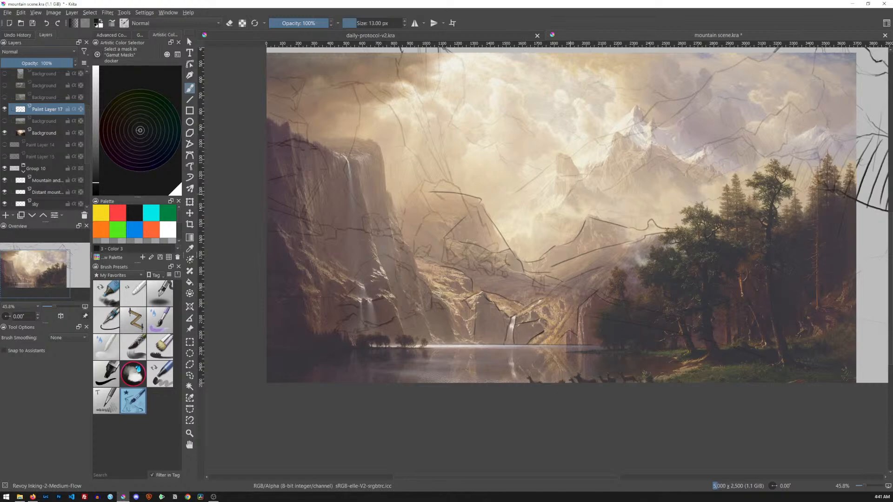
- Trace the slope and rock contours west of the small waterfall and hide the Sierra Nevada painting
left_click_drag(424, 263, 447, 269)
left_click_drag(417, 227, 460, 259)
mouse_move(483, 343)
left_mouse_down()
mouse_move(463, 338)
mouse_move(450, 318)
left_mouse_up()
mouse_move(404, 247)
left_mouse_down()
mouse_move(434, 334)
mouse_move(469, 314)
mouse_move(468, 284)
left_mouse_up()
left_click(5, 133)
- Lower Paint Layer 17 to the top of Group 10 and move its traced lines to about x 1250 px, y 1128 px
key("t")
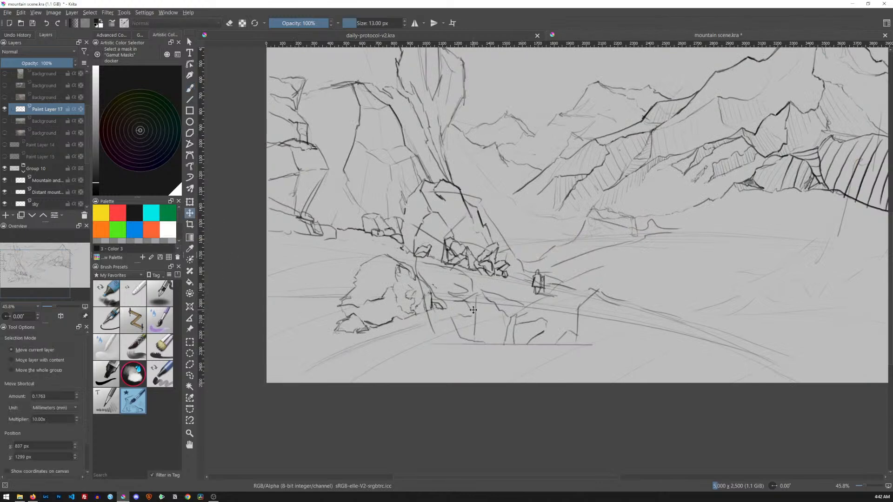
left_click(32, 216)
left_click(32, 215)
left_click(32, 215)
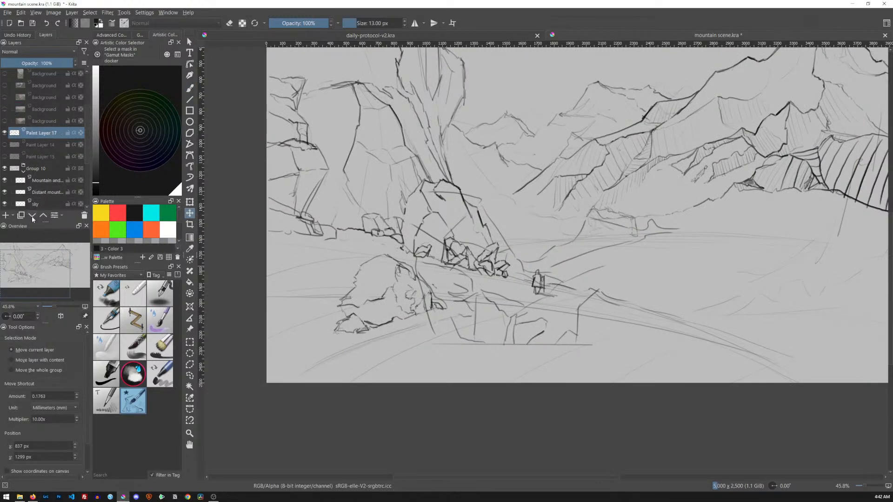
left_click(32, 216)
left_click(32, 216)
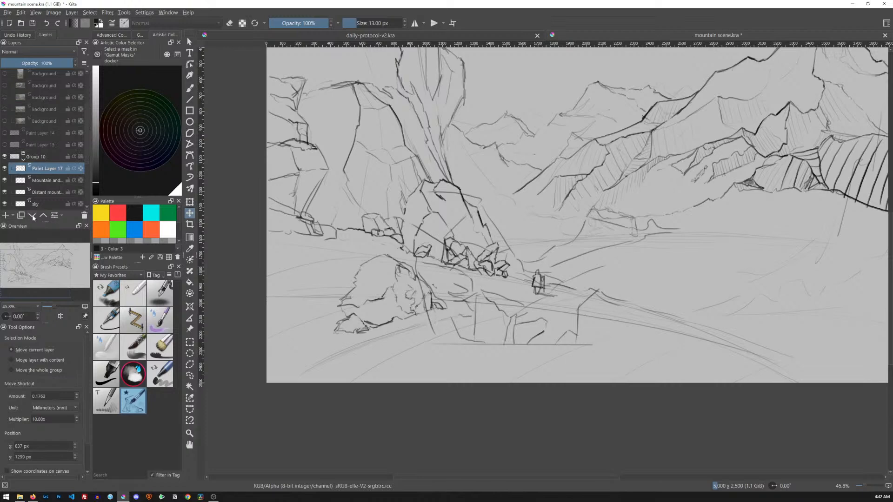
mouse_move(577, 314)
left_mouse_down()
mouse_move(609, 284)
mouse_move(702, 254)
mouse_move(599, 301)
left_mouse_up()
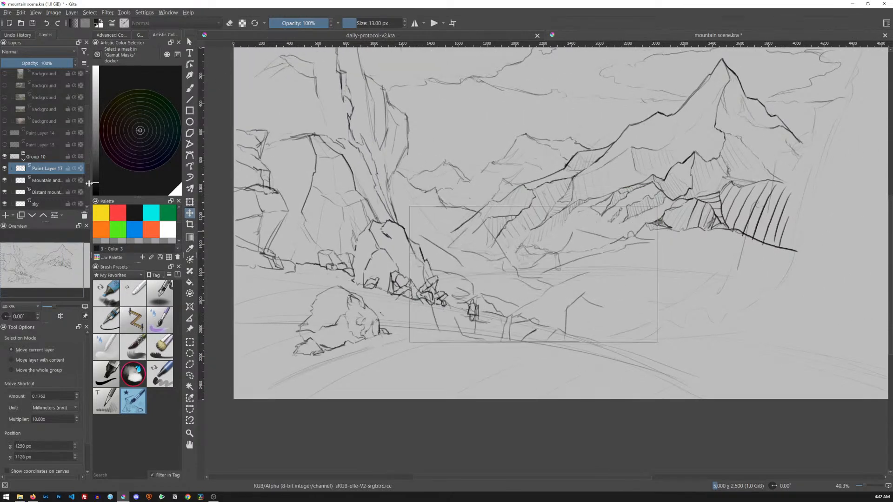
- Hide Paint Layer 17 and delete the old sketch lines in the middle of the valley from the sky layer
left_click(4, 169)
left_click(4, 204)
left_click(5, 204)
left_click(43, 205)
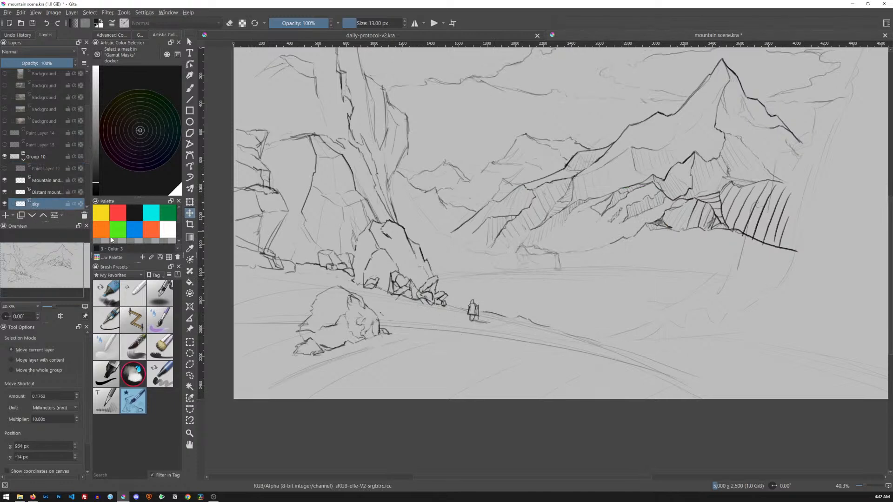
key("l")
mouse_move(656, 168)
left_mouse_down()
mouse_move(490, 174)
mouse_move(500, 293)
mouse_move(631, 315)
left_mouse_up()
key("Delete")
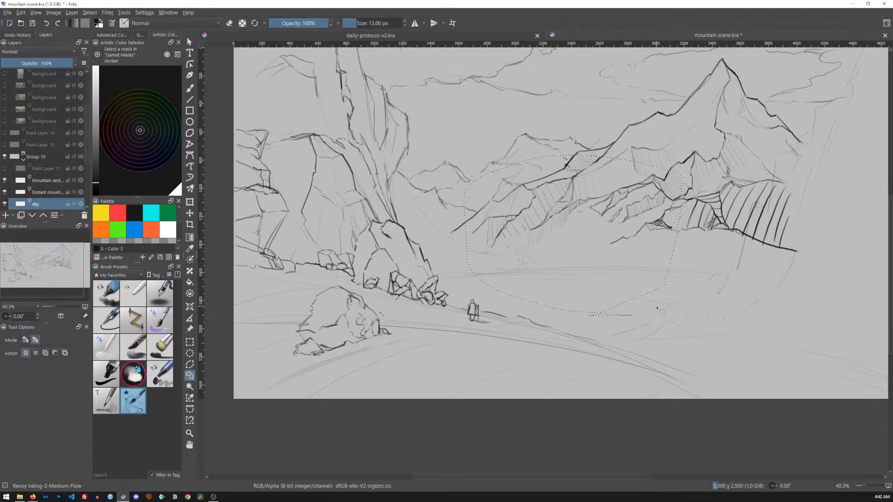
key("ctrl+shift+a")
- Show Paint Layer 17, shrink its traced lines into the valley at about x 2241 px, y 1331 px, and lasso the part overlapping the slope
left_click(45, 168)
left_click(4, 168)
key("ctrl+t")
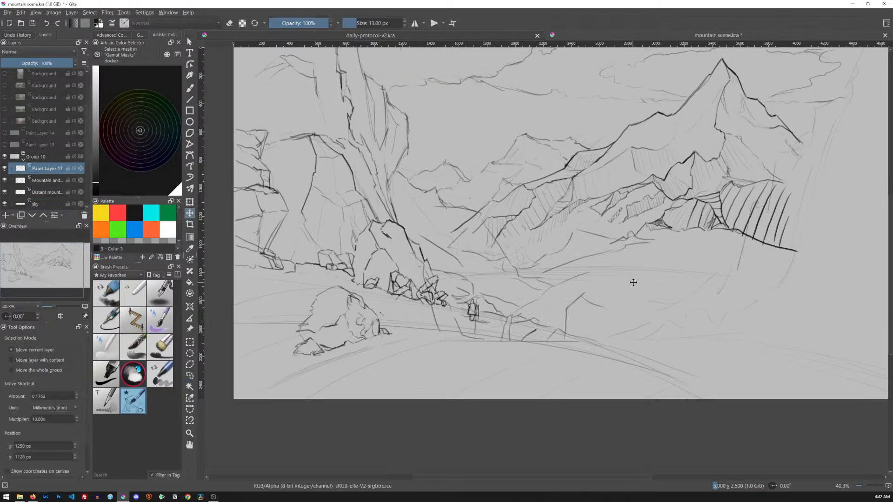
mouse_move(656, 334)
left_mouse_down()
mouse_move(576, 286)
mouse_move(596, 279)
mouse_move(595, 261)
mouse_move(600, 272)
left_mouse_up()
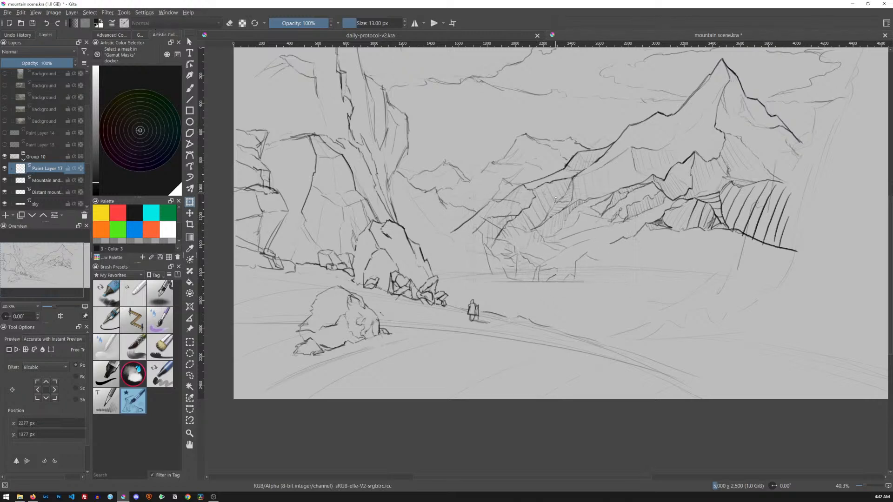
left_click_drag(556, 202, 556, 209)
mouse_move(573, 253)
left_mouse_down()
mouse_move(575, 244)
mouse_move(622, 262)
mouse_move(600, 257)
left_mouse_up()
key("Return")
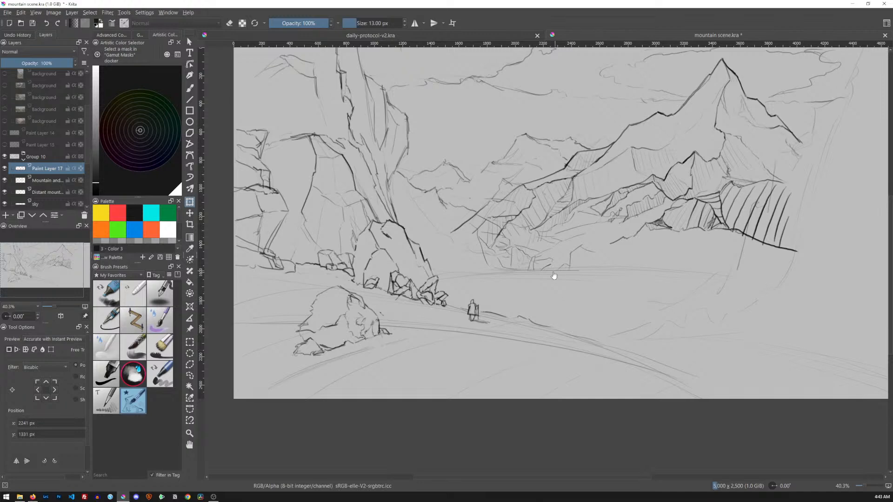
key("l")
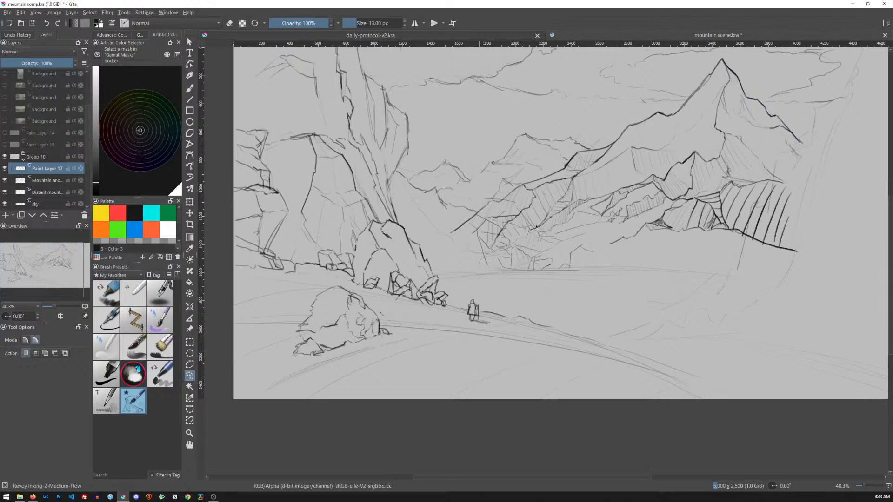
left_click_drag(490, 179, 483, 178)
- Show the waterfall reference painting at 100% opacity and cut its central valley area onto a separate layer
left_click(5, 122)
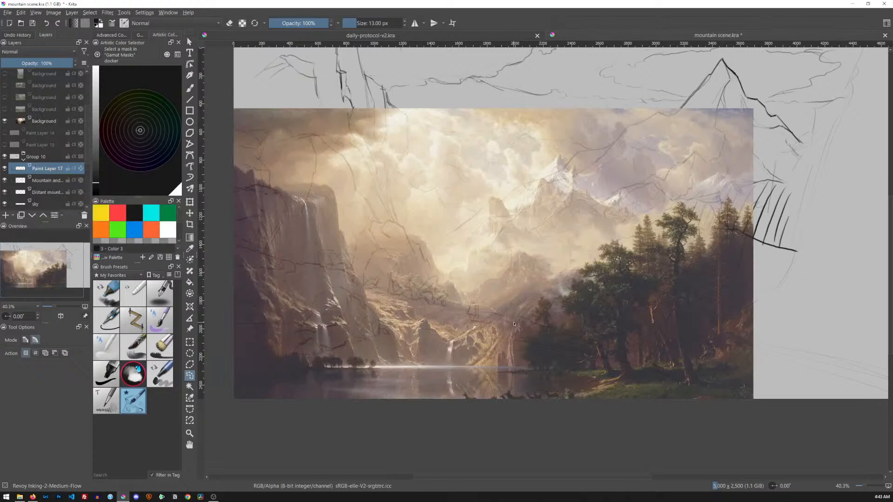
left_click(57, 122)
left_click_drag(47, 67, 79, 64)
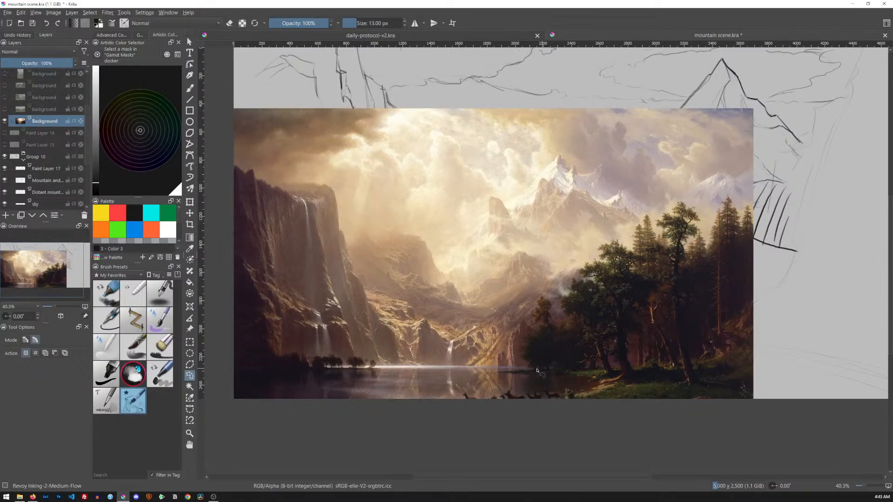
mouse_move(581, 370)
left_mouse_down()
mouse_move(607, 279)
mouse_move(497, 235)
mouse_move(321, 260)
mouse_move(401, 385)
mouse_move(579, 385)
left_mouse_up()
key("ctrl+shift+j")
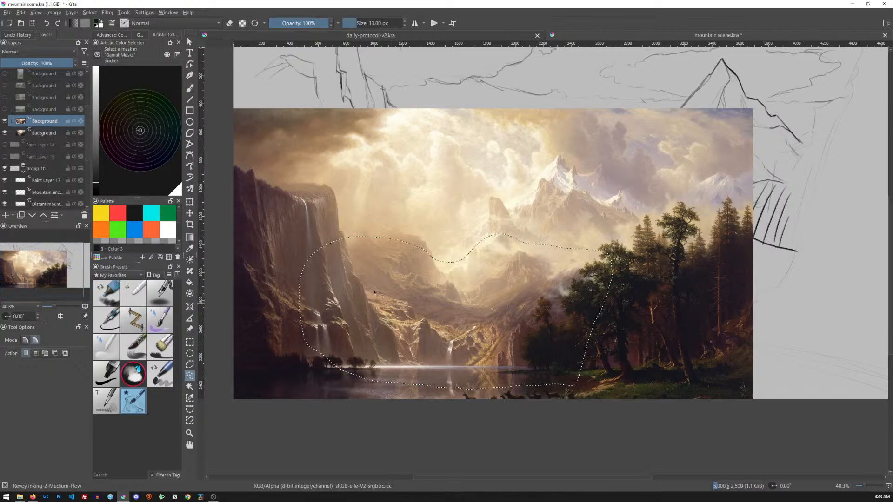
- Hide the full reference painting and move the cut-out valley piece to about x 2787 px, y 1352 px
key("ctrl+shift+a")
key("t")
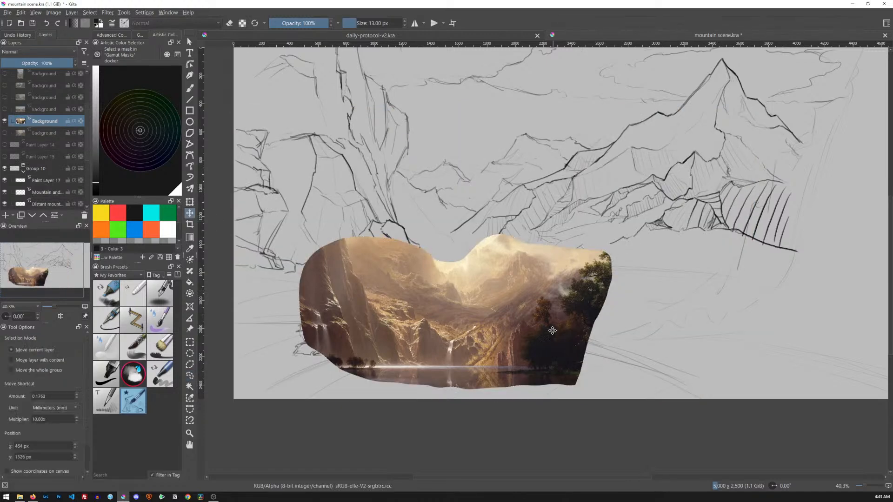
left_click_drag(553, 316, 849, 319)
left_click_drag(748, 344, 781, 326)
left_click_drag(702, 311, 721, 279)
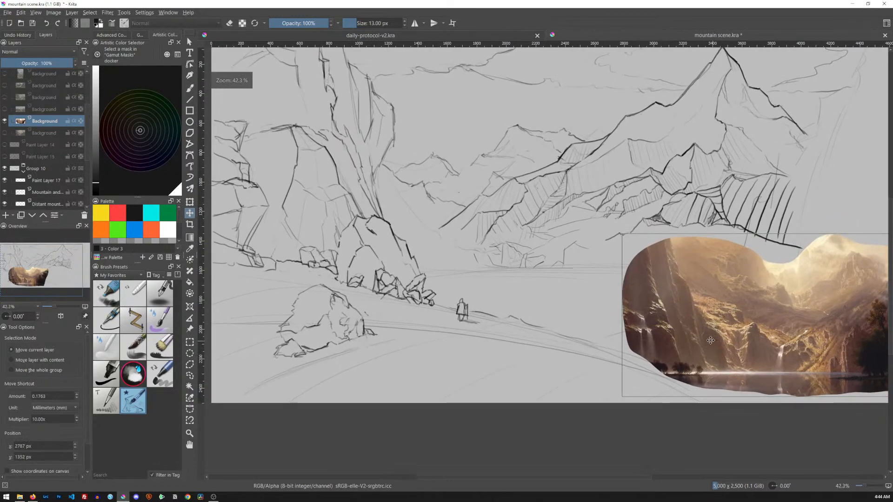
key("Tab")
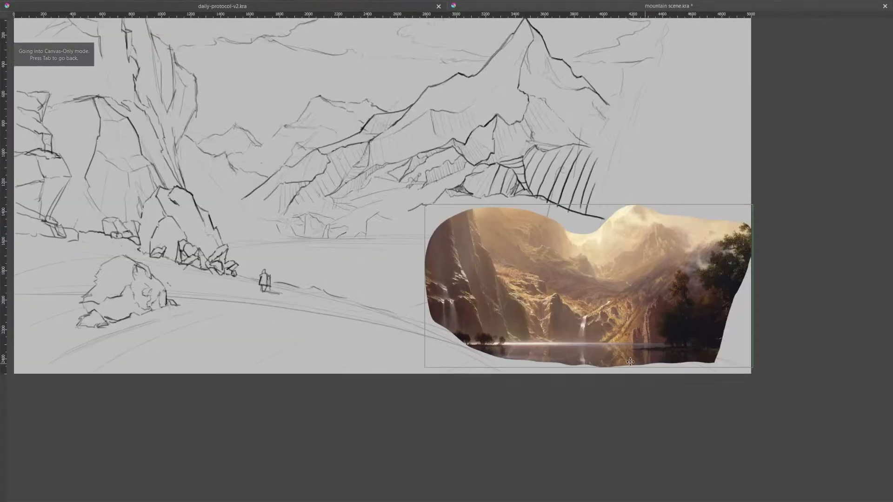
left_click_drag(446, 240, 522, 285)
left_click_drag(543, 367, 564, 338)
left_click_drag(617, 309, 606, 347)
left_click_drag(576, 378, 619, 390)
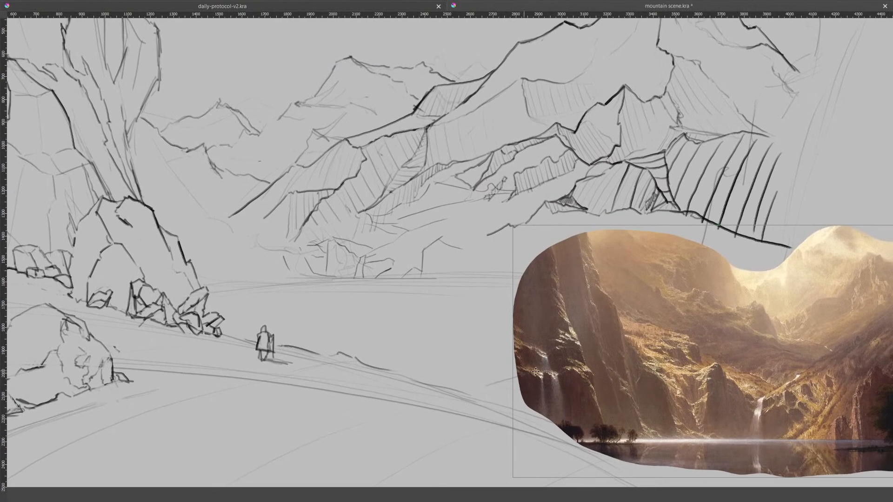
key("Tab")
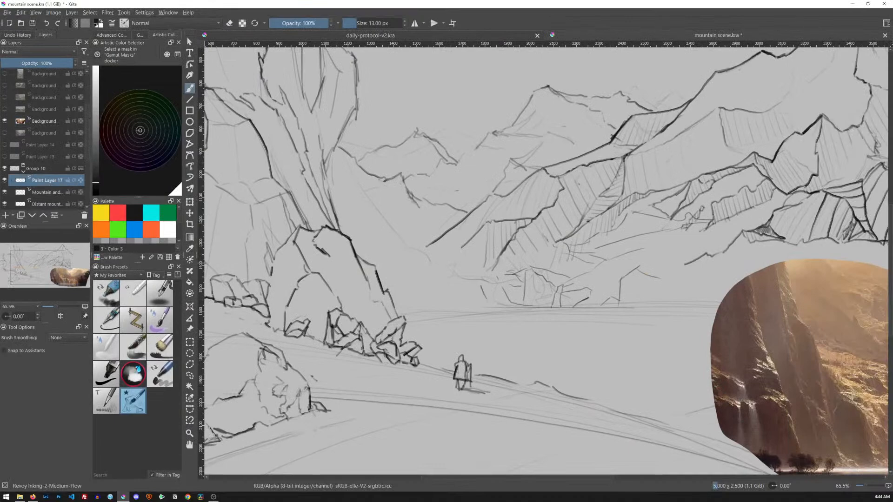
key("Tab")
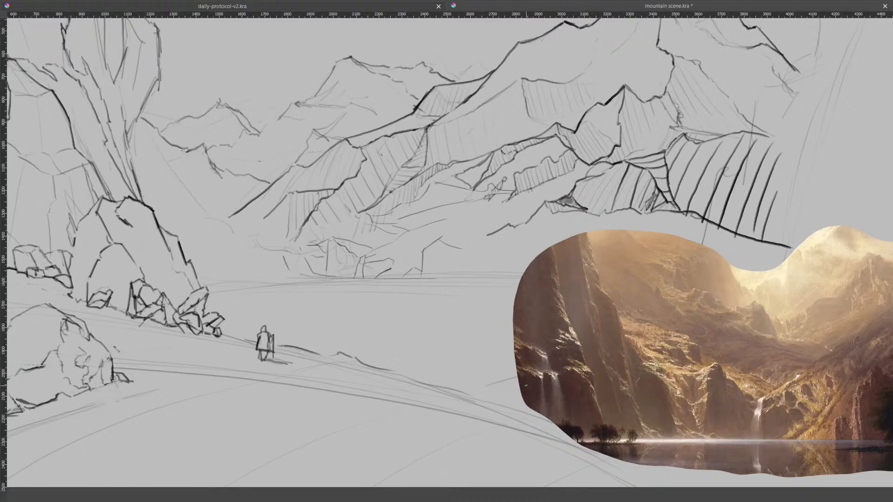
key("Tab")
- Move the cut-out reference piece to the lower west side of the canvas, at about x -435 px, y 1431 px
left_click_drag(522, 315, 649, 328)
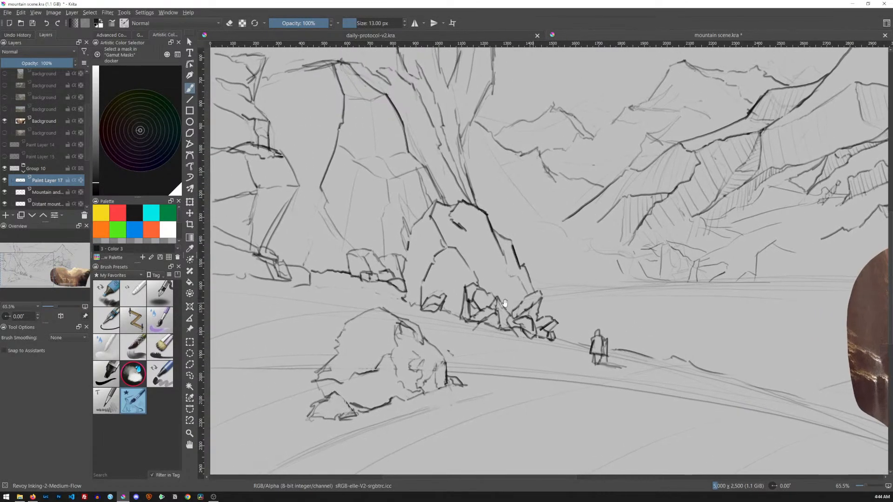
left_click(65, 125)
key("t")
left_click_drag(809, 359, 203, 354)
left_click_drag(659, 347, 530, 353)
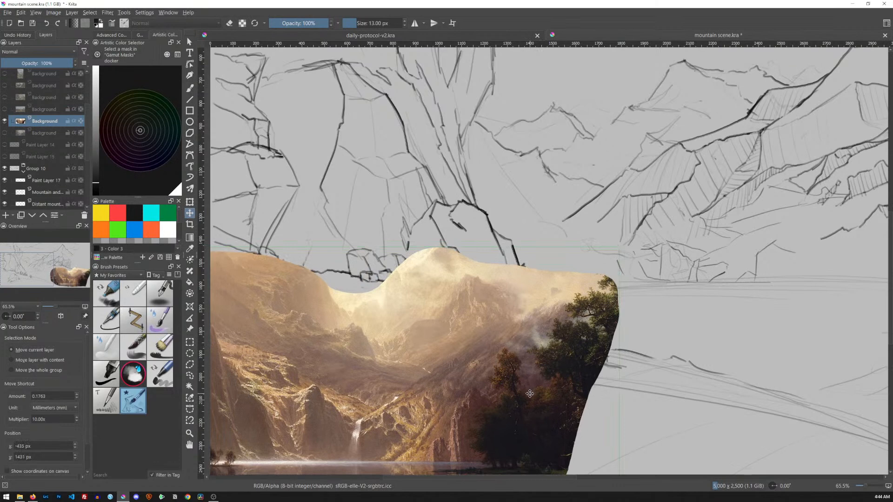
- Delete the dark trees and the hazy peak above the slope from the cut-out reference with lasso selections
key("l")
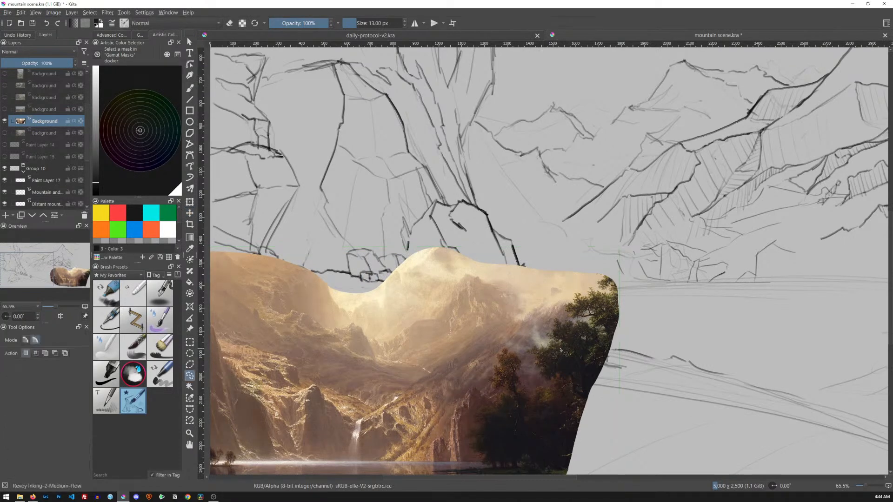
left_click_drag(635, 326, 622, 279)
mouse_move(556, 315)
left_mouse_down()
mouse_move(495, 363)
mouse_move(490, 402)
mouse_move(481, 392)
mouse_move(465, 402)
mouse_move(452, 465)
mouse_move(460, 485)
mouse_move(500, 498)
mouse_move(558, 489)
mouse_move(612, 447)
mouse_move(634, 326)
left_mouse_up()
key("Delete")
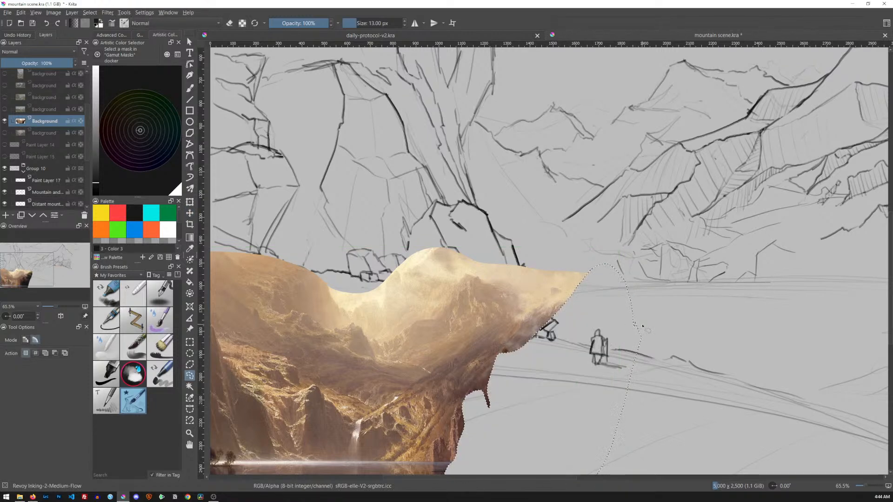
key("ctrl+shift+a")
key("Delete")
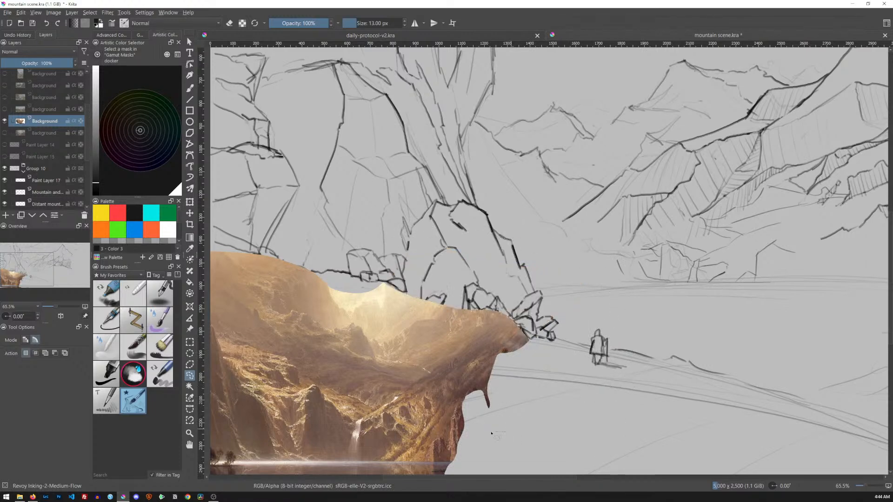
key("Delete")
- Draw the hill's lower edge and the small rock shapes by the far shoreline on Paint Layer 17
left_click(83, 181)
key("b")
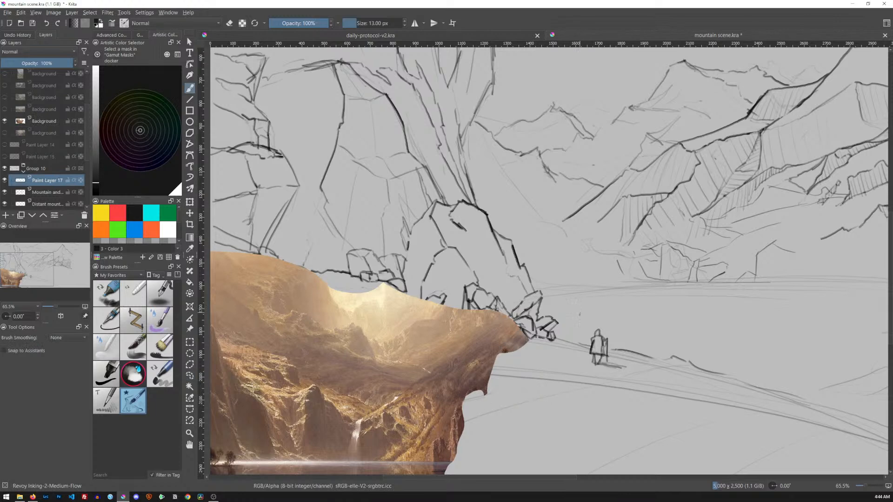
key("Tab")
left_click_drag(508, 289, 542, 319)
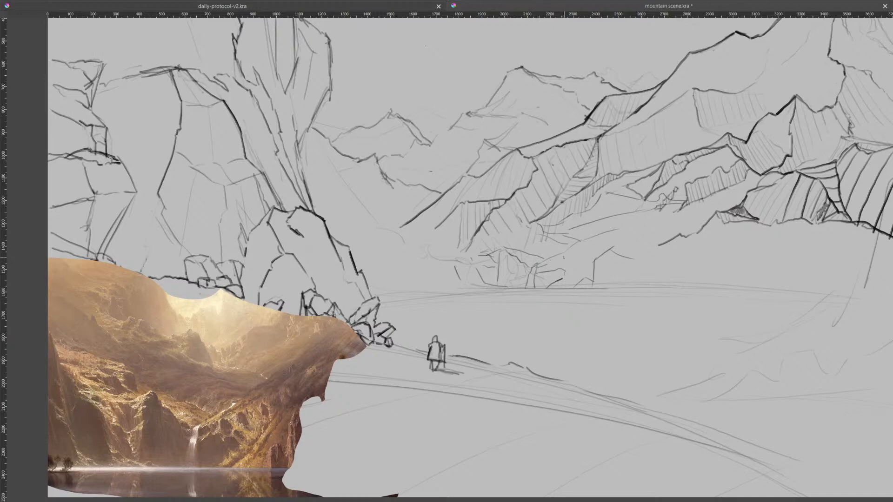
left_click_drag(573, 270, 553, 259)
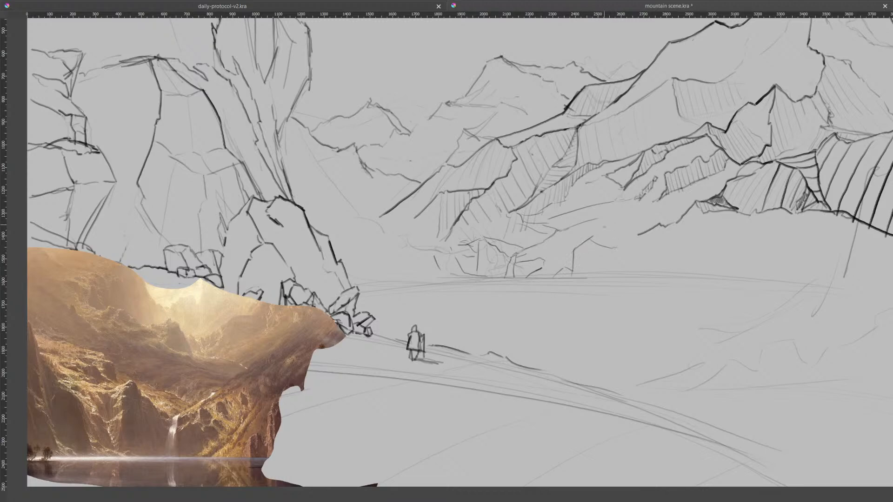
mouse_move(620, 236)
left_mouse_down()
mouse_move(612, 247)
mouse_move(634, 236)
left_mouse_up()
left_click_drag(573, 262, 570, 277)
mouse_move(570, 269)
left_mouse_down()
mouse_move(566, 260)
mouse_move(558, 278)
left_mouse_up()
- Strengthen the far shoreline with long strokes running east from the small rocks
left_click_drag(598, 279, 708, 281)
left_click_drag(586, 280, 773, 292)
left_click_drag(685, 282, 803, 294)
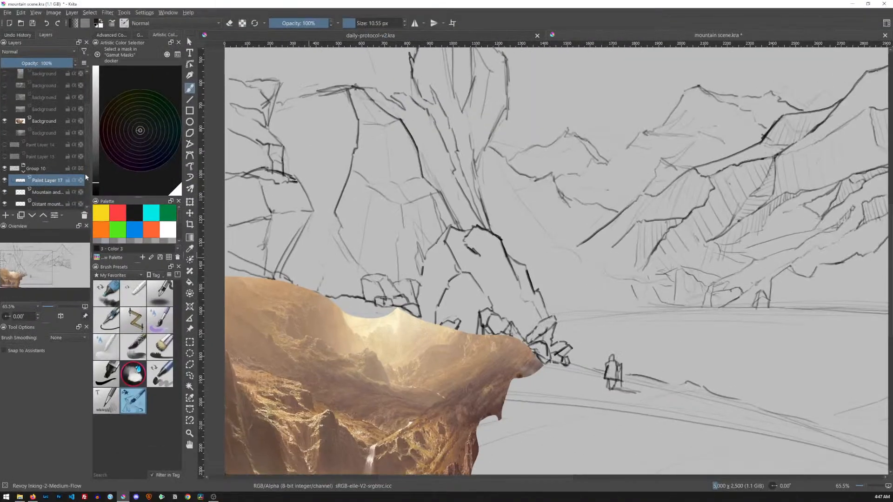
- Clean up stray lines around the foot of the mountain on the mountain layer and Paint Layer 17 with an eraser of about 50 px
scroll(86, 176, "down", 2)
left_click(4, 170)
left_click(5, 170)
left_click(46, 170)
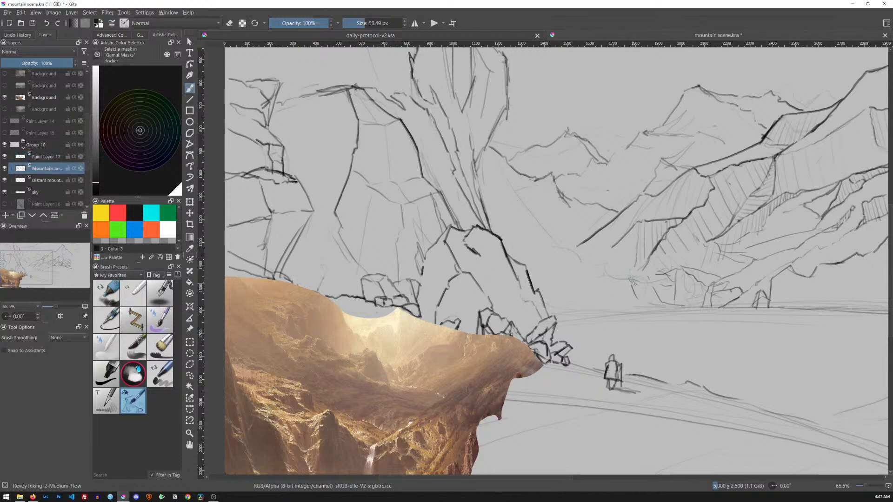
key("e")
left_click(49, 157)
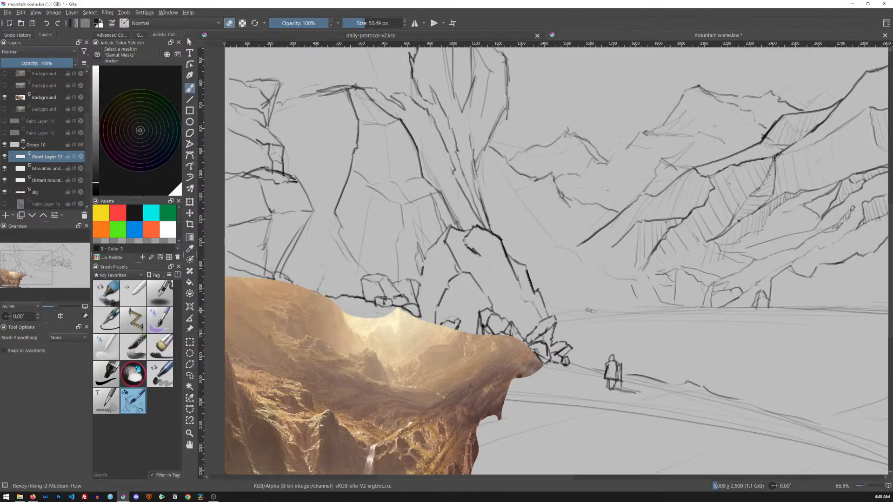
key("Tab")
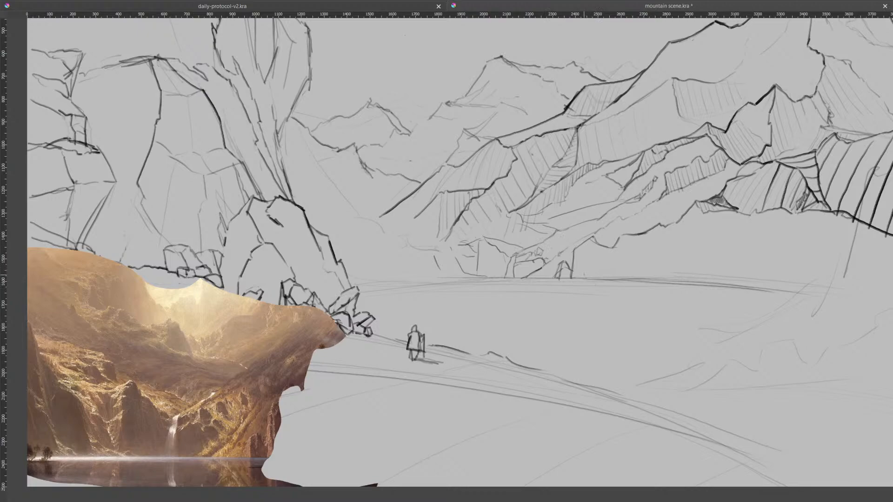
key("Tab")
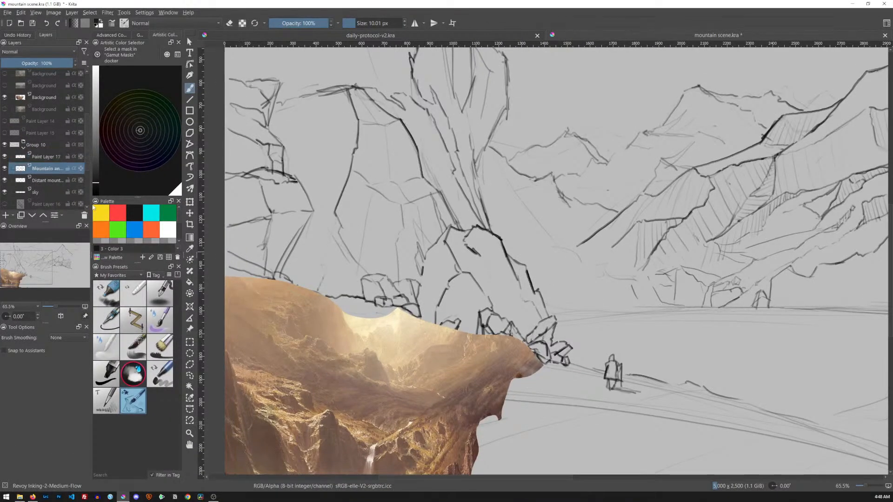
left_click_drag(727, 248, 719, 254)
key("ctrl")
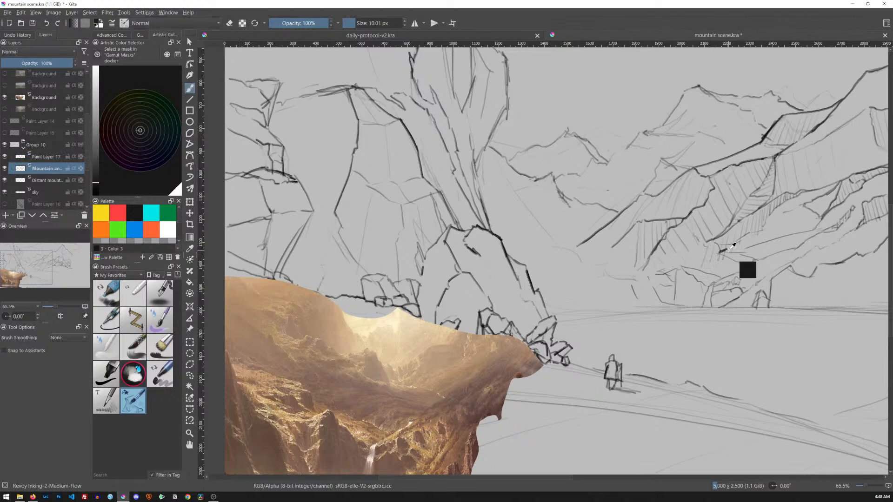
key("ctrl+z")
- Erase leftover faint lines at the mountain's foot with an eraser of about 30 px, checking the distant mountain layer too
left_click_drag(726, 254, 733, 249, "shift")
key("e")
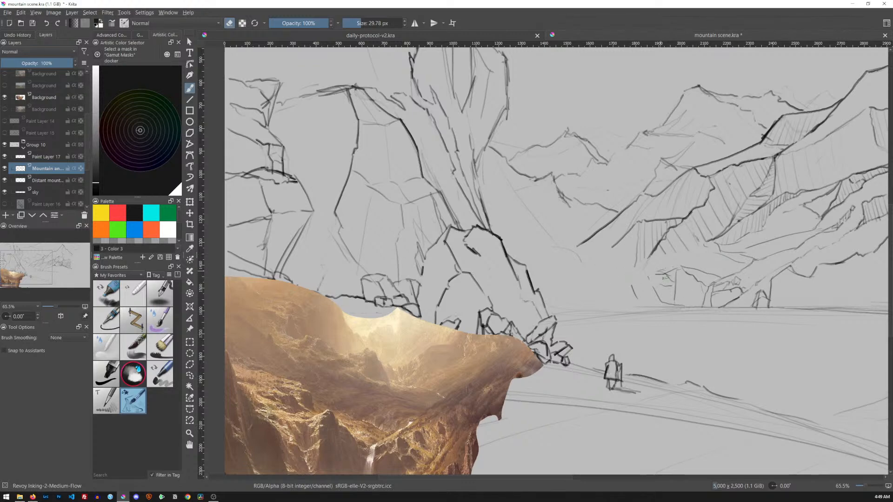
left_click(61, 180)
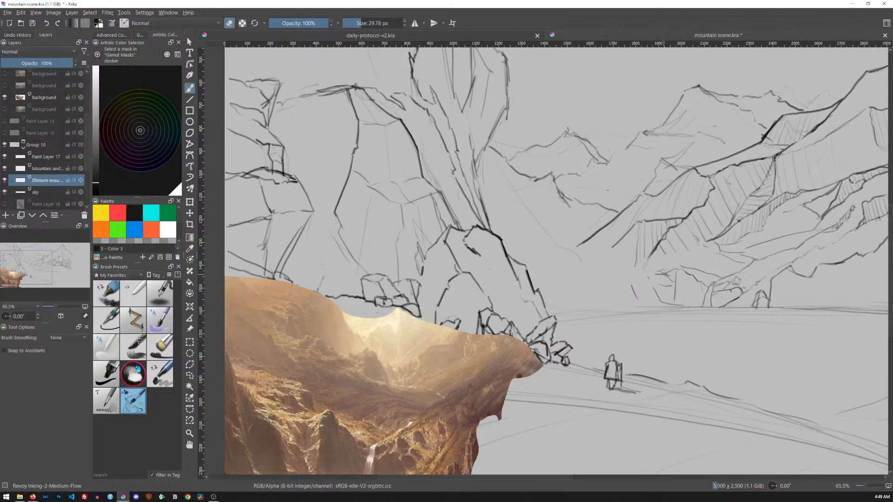
- Draw the broken rocky slope on Paint Layer 17 that runs from the mountain's western foot down to the small rocks by the far shoreline
left_click(62, 157)
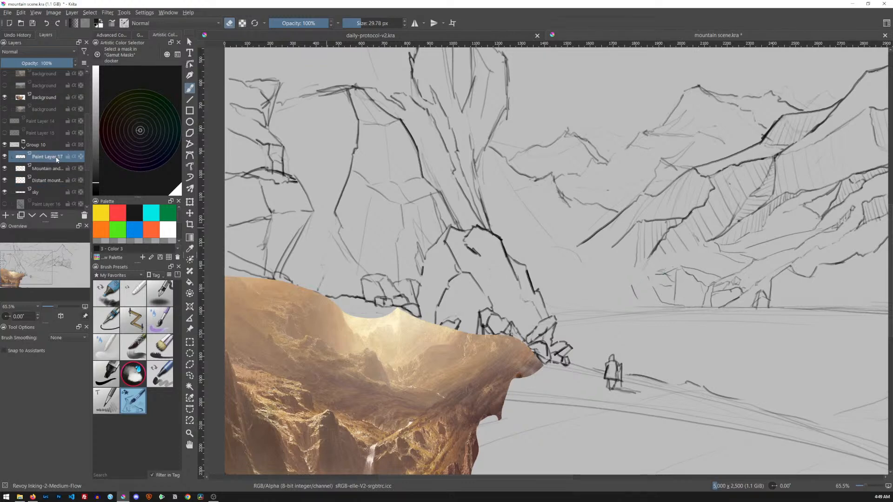
key("e")
key("bracketleft")
key("Tab")
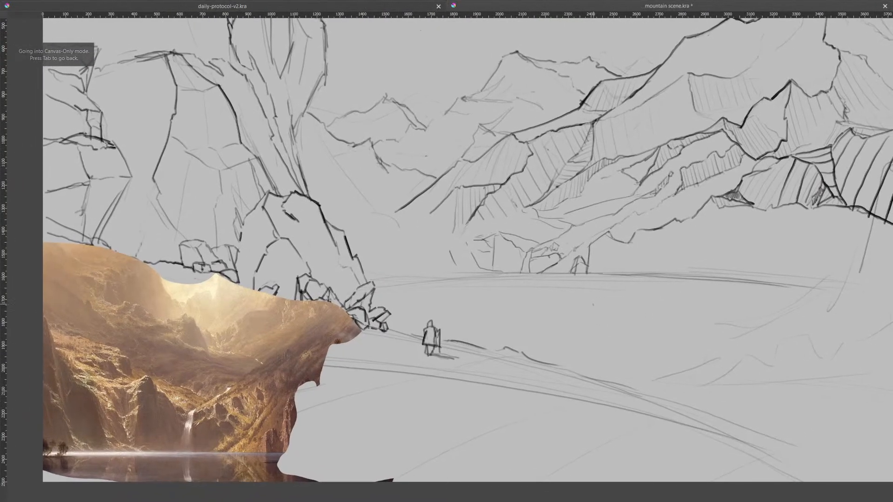
mouse_move(593, 310)
left_mouse_down()
mouse_move(635, 237)
mouse_move(724, 186)
left_mouse_up()
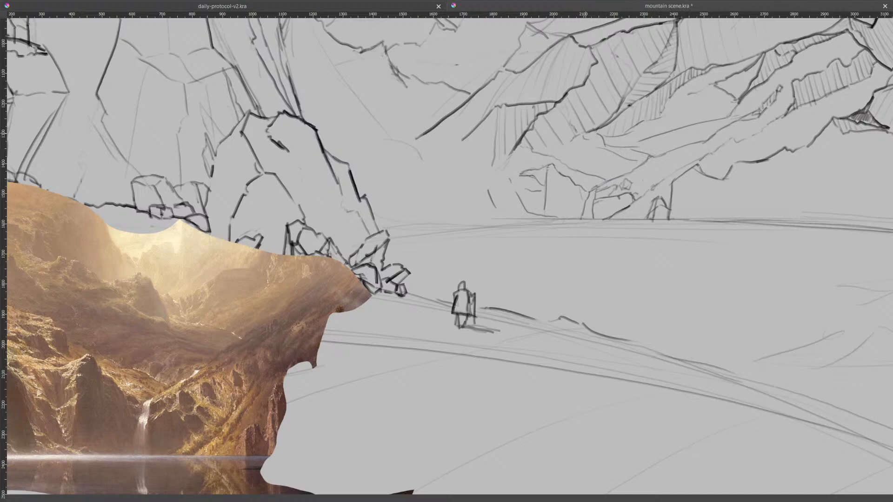
left_click_drag(564, 143, 534, 146)
left_click_drag(568, 247, 658, 225)
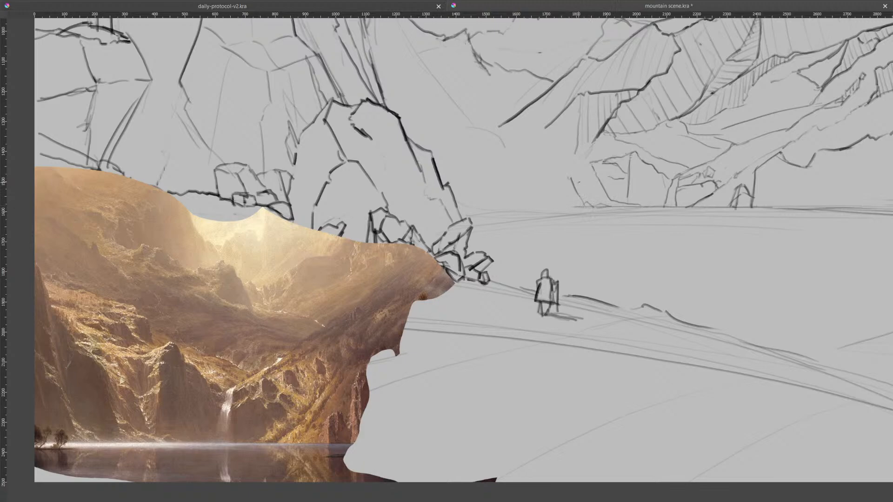
mouse_move(528, 160)
left_mouse_down()
mouse_move(558, 172)
mouse_move(499, 142)
left_mouse_up()
left_click_drag(568, 163, 584, 159)
left_click_drag(493, 126, 545, 151)
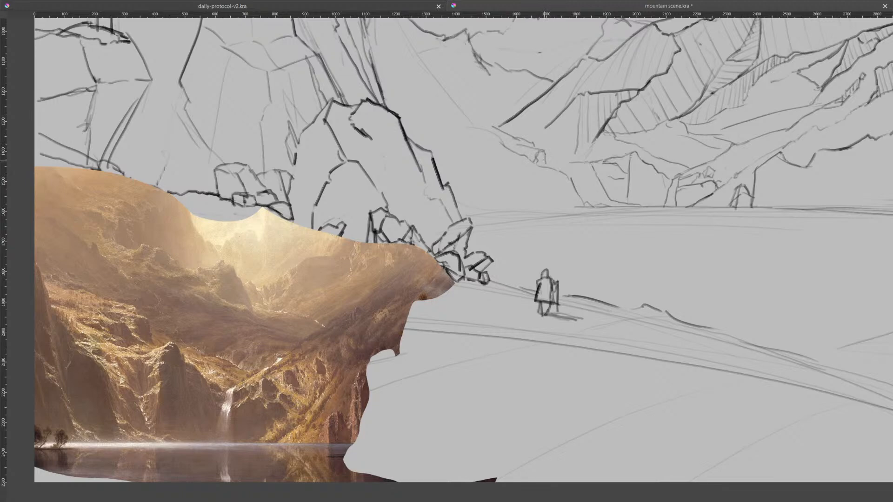
left_click_drag(533, 158, 543, 164)
- Erase the extra faint lines around the far shoreline on the mountain layer with an eraser of about 38 px
key("Tab")
left_click(70, 168)
mouse_move(771, 295)
left_mouse_down()
mouse_move(764, 272)
mouse_move(552, 305)
left_mouse_up()
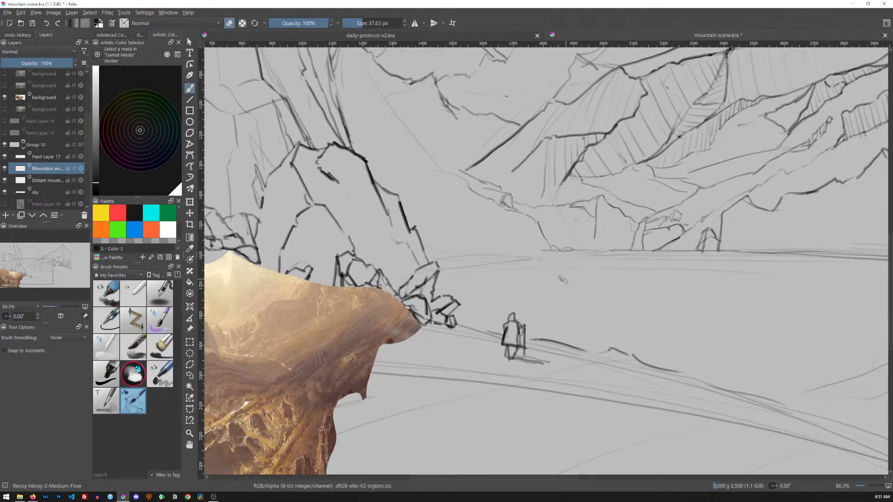
scroll(603, 283, "down", 3)
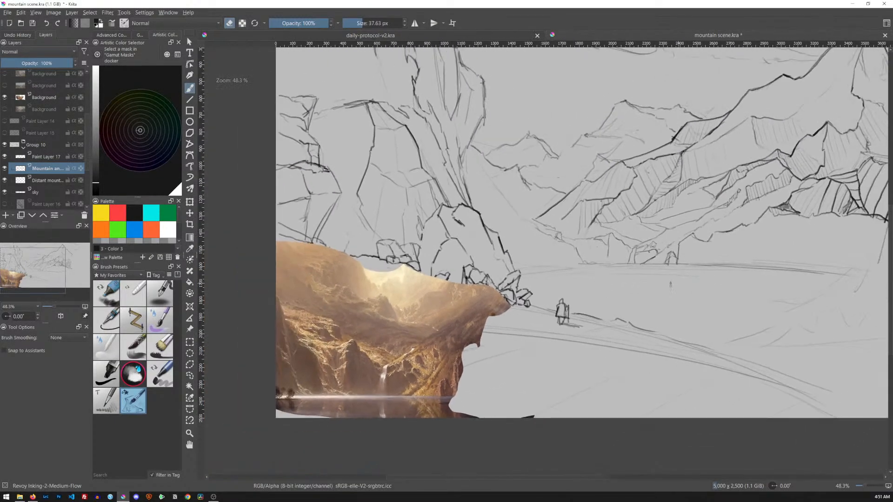
mouse_move(656, 287)
left_mouse_down()
mouse_move(693, 281)
mouse_move(535, 270)
mouse_move(549, 271)
left_mouse_up()
- Touch up the far shoreline on Paint Layer 17, alternating between brush and eraser at a size of about 11 px
key("e")
key("bracketleft")
left_click(72, 160)
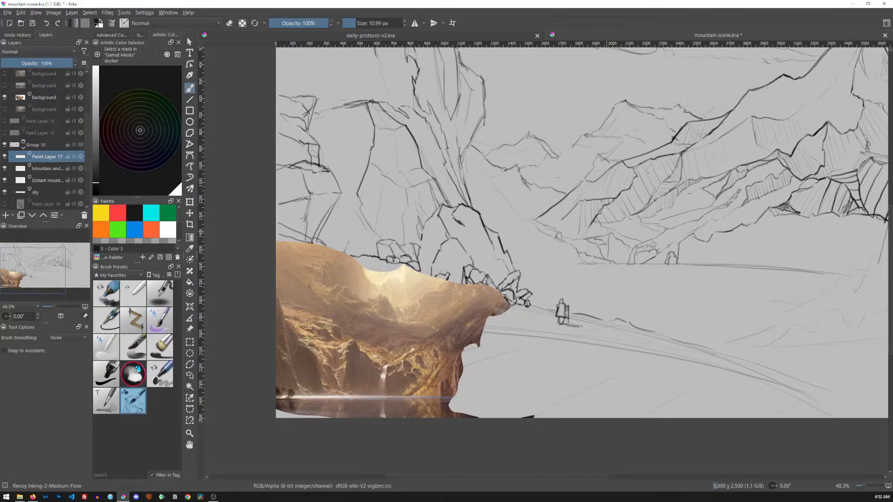
key("e")
key("e")
key("e")
key("e")
key("e")
key("e")
key("e")
key("e")
- Save the scene and hide the reference painting cut-out to view the whole sketch by itself
scroll(727, 255, "down", 3)
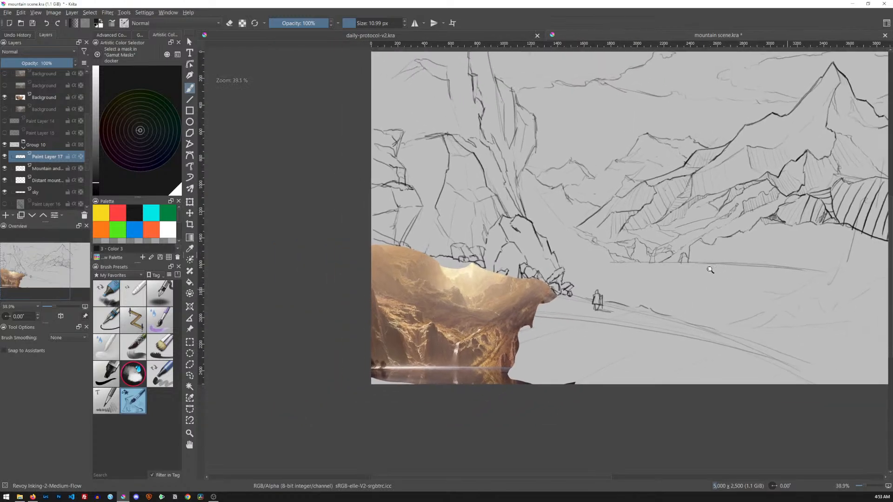
left_click_drag(710, 272, 604, 301)
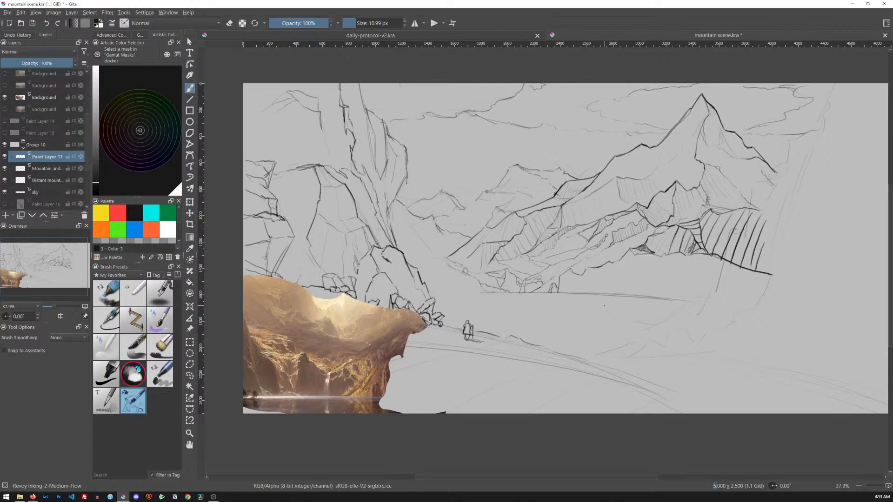
key("ctrl+s")
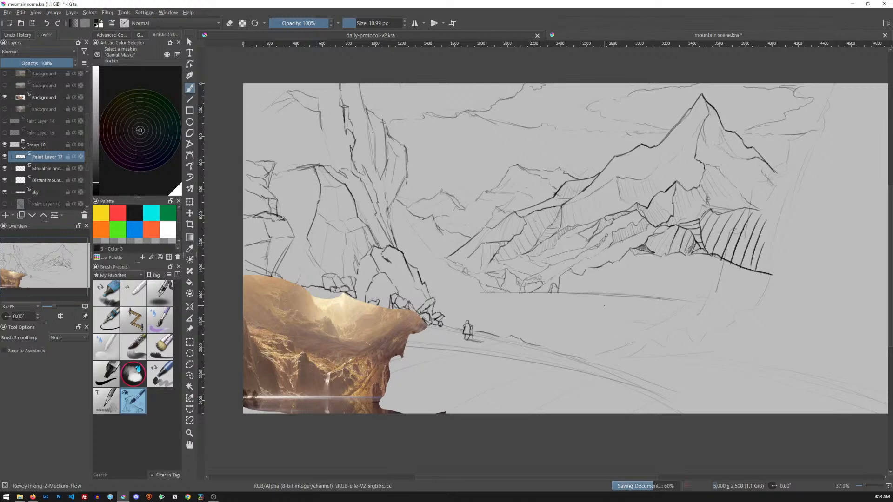
left_click(4, 97)
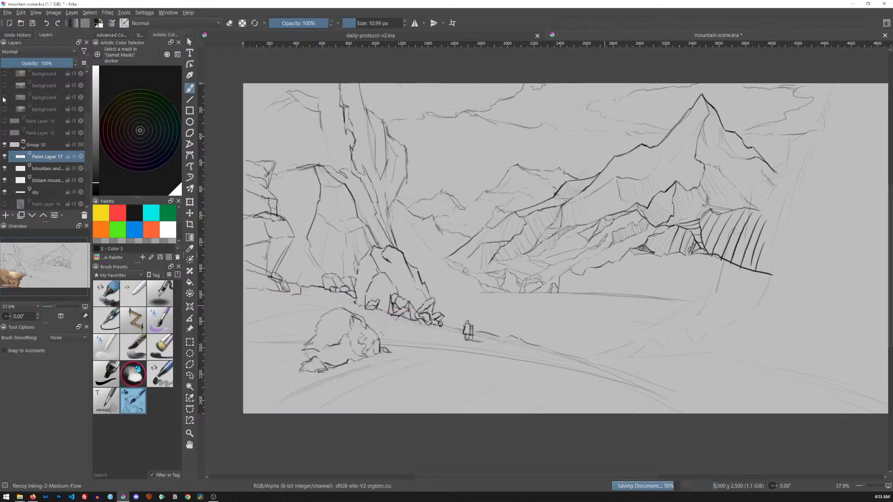
key("ctrl+s")
left_click_drag(653, 253, 649, 256)
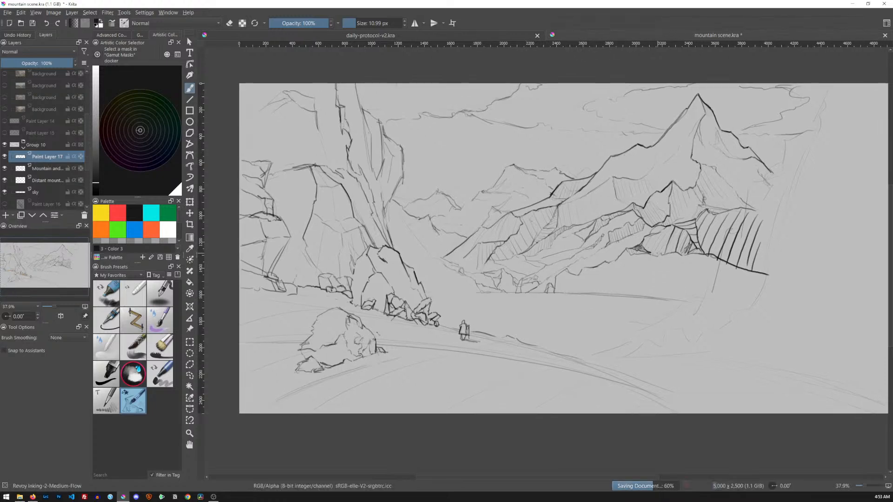
key("Tab")
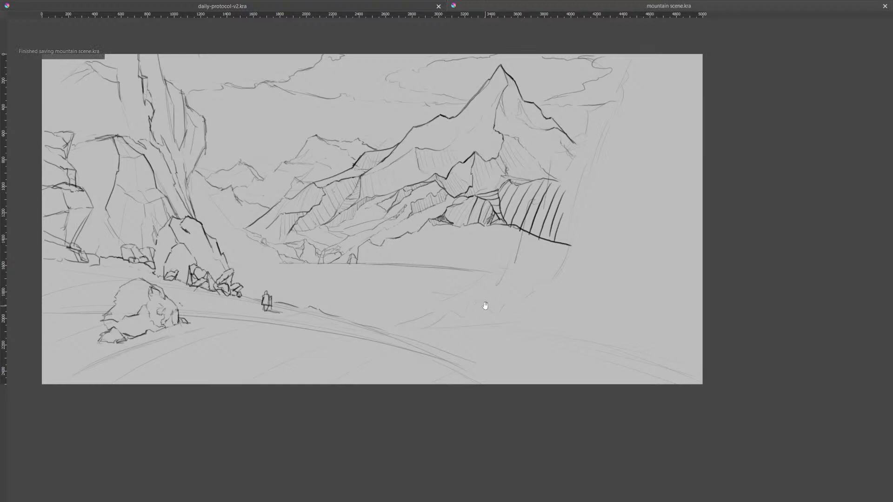
mouse_move(484, 305)
left_mouse_down()
mouse_move(514, 289)
mouse_move(657, 307)
mouse_move(669, 325)
mouse_move(618, 283)
mouse_move(607, 330)
mouse_move(588, 323)
mouse_move(622, 308)
mouse_move(609, 314)
mouse_move(586, 303)
mouse_move(598, 309)
mouse_move(620, 297)
left_mouse_up()
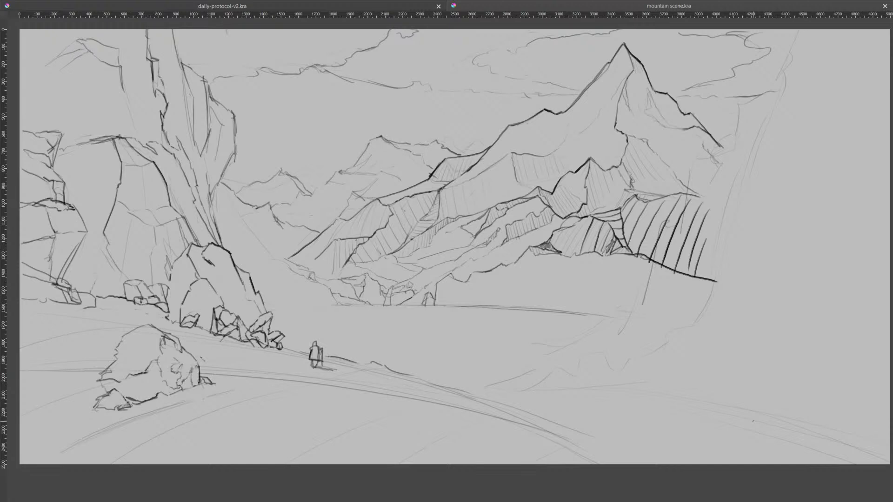
scroll(753, 420, "up", 1)
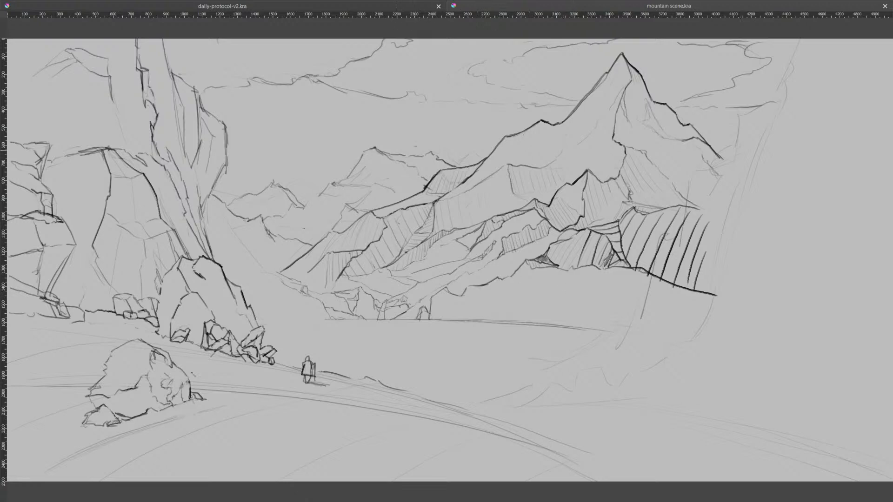
- Try sweeping guide ellipses across the distant mountains and a long guide stroke through the sky
mouse_move(182, 235)
left_mouse_down()
mouse_move(309, 250)
mouse_move(166, 221)
mouse_move(375, 134)
mouse_move(399, 217)
left_mouse_up()
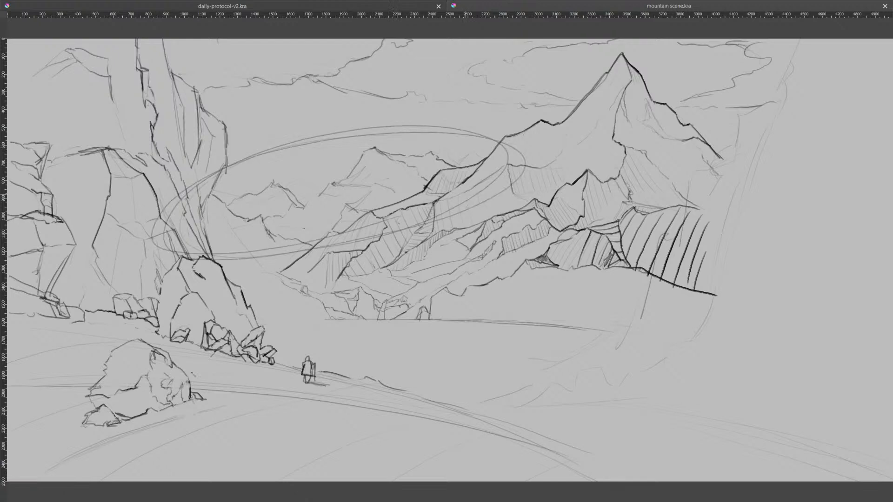
key("ctrl+z")
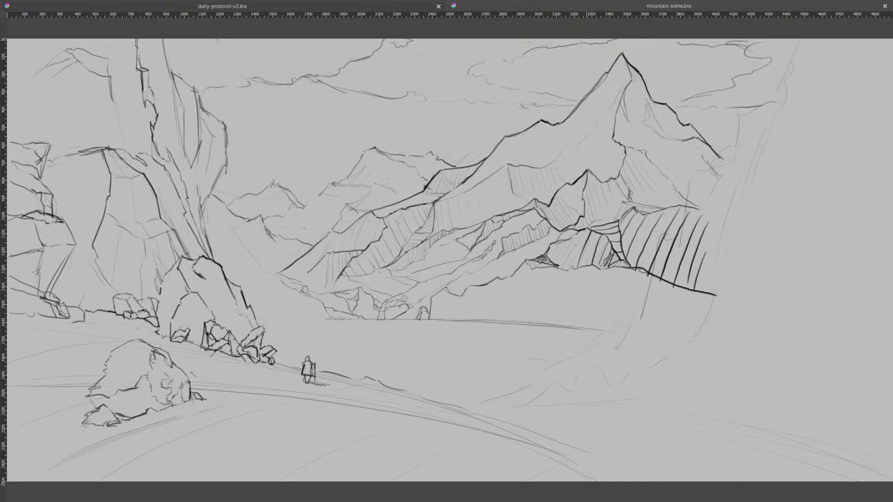
mouse_move(304, 39)
left_mouse_down()
mouse_move(207, 76)
mouse_move(745, 89)
mouse_move(223, 122)
mouse_move(609, 50)
left_mouse_up()
key("ctrl+z")
- Sketch the near shoreline and the sloping bank beyond the figure, and add short contour strokes along the eastern cliff edge
left_click_drag(285, 323, 321, 322)
left_click_drag(315, 348, 342, 348)
mouse_move(527, 365)
left_mouse_down()
mouse_move(554, 363)
mouse_move(526, 385)
mouse_move(460, 407)
left_mouse_up()
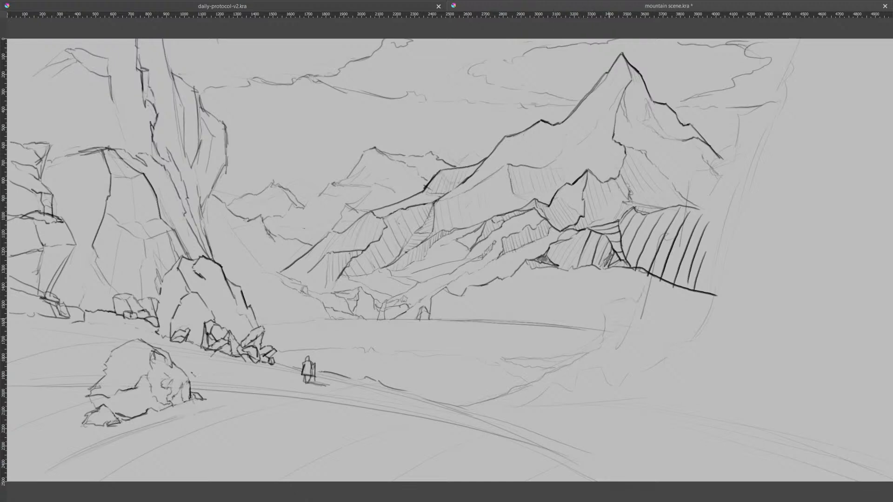
left_click_drag(688, 178, 722, 163)
left_click_drag(762, 105, 785, 69)
- Draw long curved ground contours across the eastern foreground and a jagged edge on the bank above them
left_click_drag(803, 399, 535, 407)
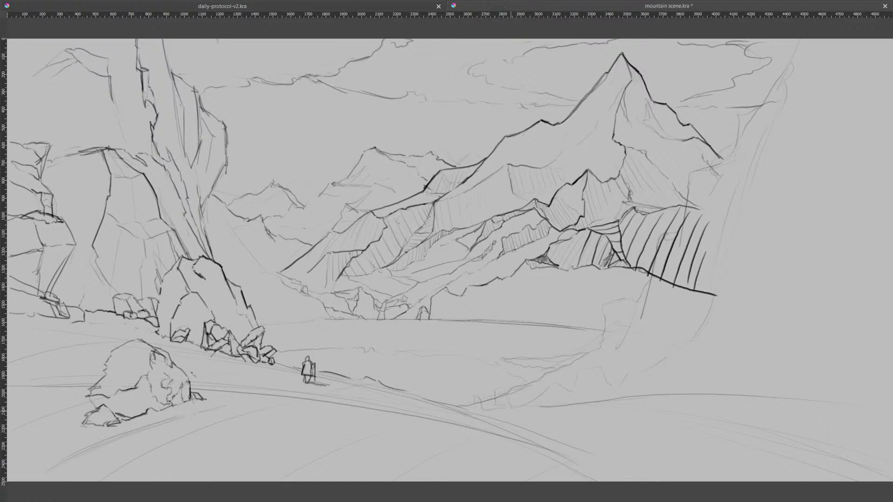
mouse_move(565, 431)
left_mouse_down()
mouse_move(690, 480)
mouse_move(521, 420)
left_mouse_up()
left_click_drag(629, 396, 879, 414)
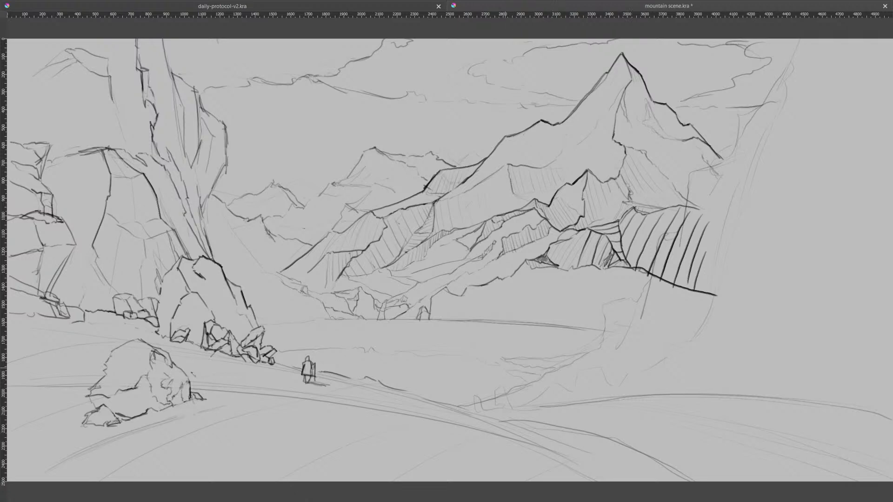
left_click_drag(506, 375, 511, 386)
left_click_drag(595, 321, 503, 320)
- Try a few horizontal and vertical strokes in the open area between the mountain's lower ridge and the shoreline
mouse_move(483, 286)
left_mouse_down()
mouse_move(612, 309)
mouse_move(486, 302)
mouse_move(524, 286)
left_mouse_up()
key("ctrl+z")
left_click_drag(466, 349, 470, 349)
mouse_move(567, 273)
left_mouse_down()
mouse_move(565, 323)
mouse_move(582, 331)
left_mouse_up()
left_click_drag(591, 277, 594, 332)
key("ctrl+z")
key("ctrl+z")
key("ctrl+z")
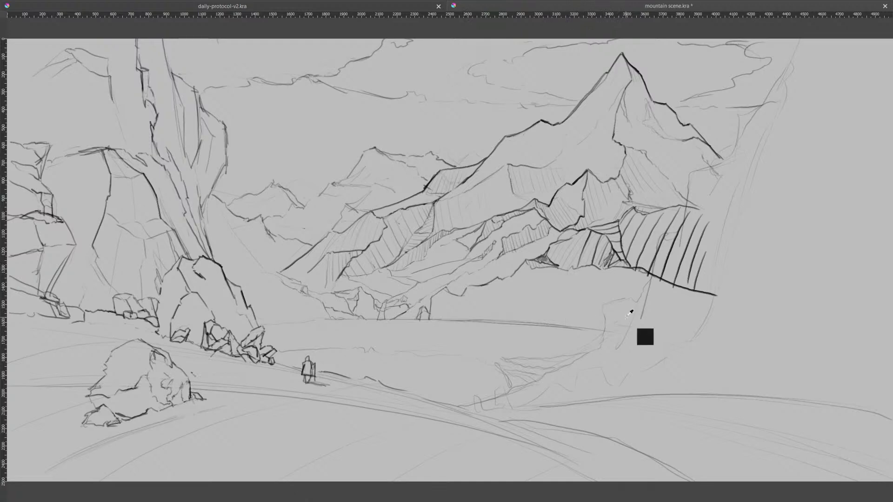